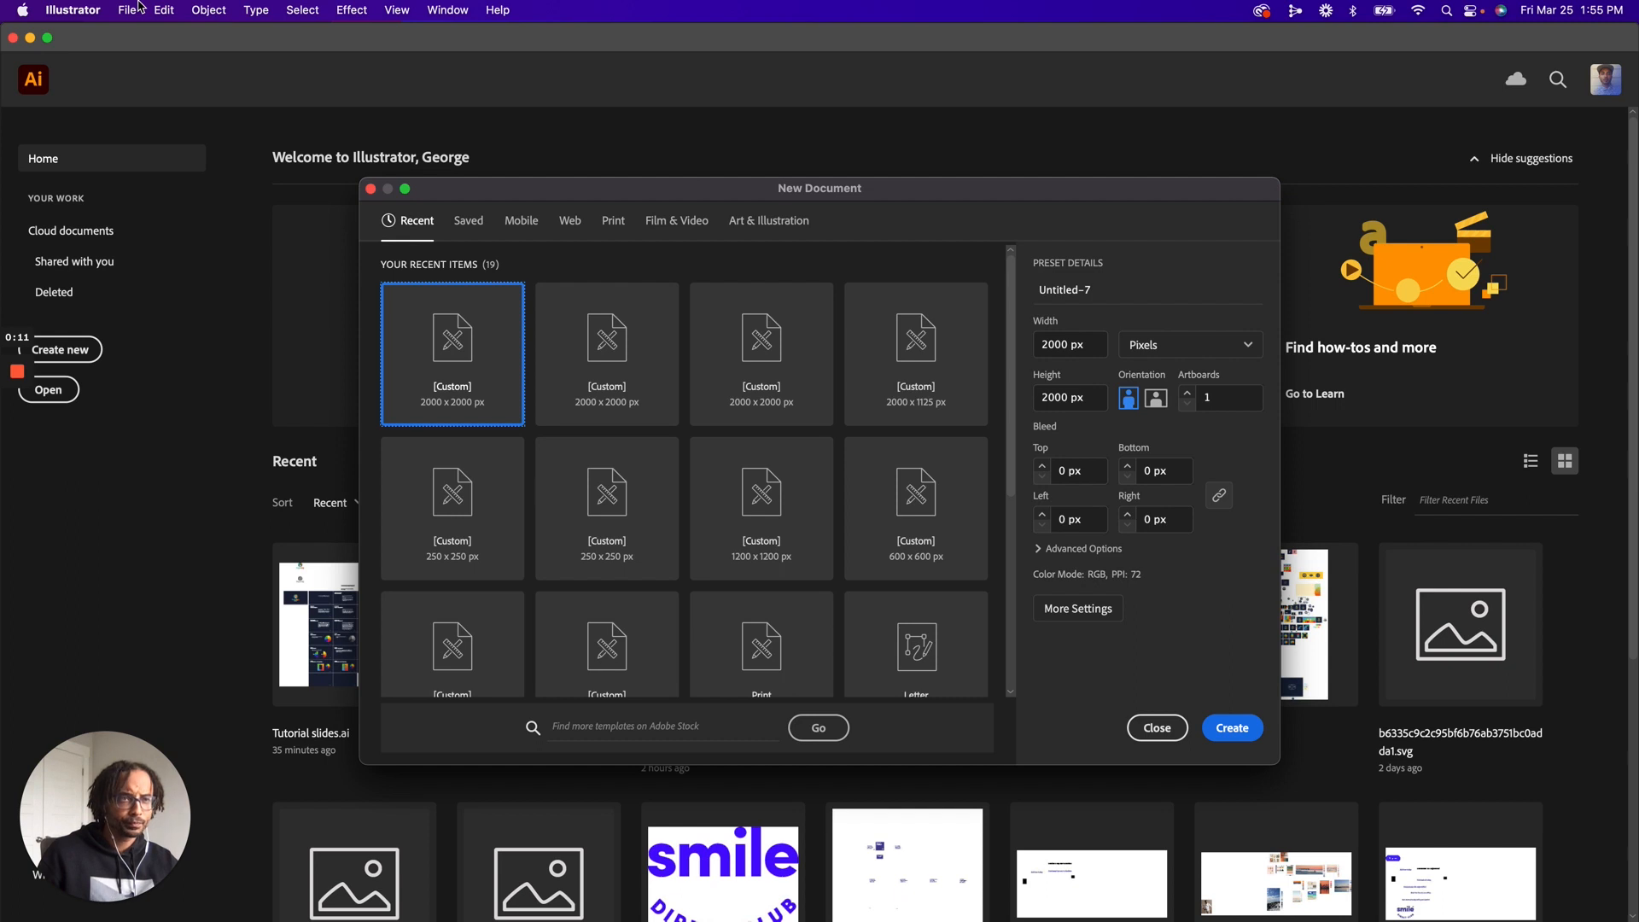
Create a new 2000 x 2000 px document named Logo_PA
left_click(1113, 297)
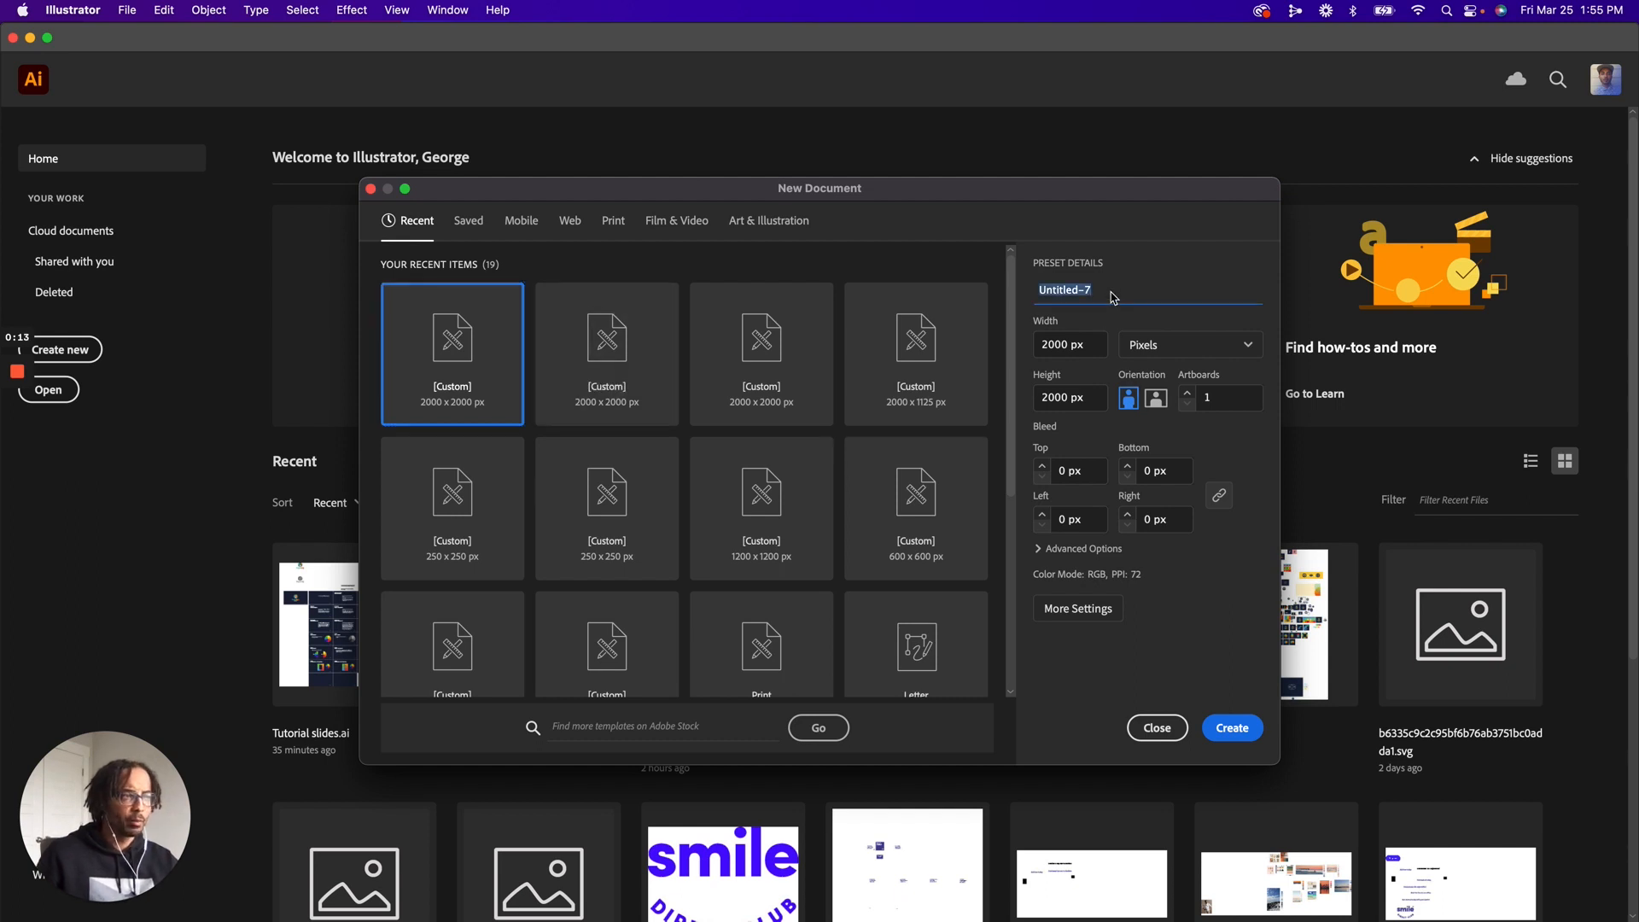
type("Logo_PA")
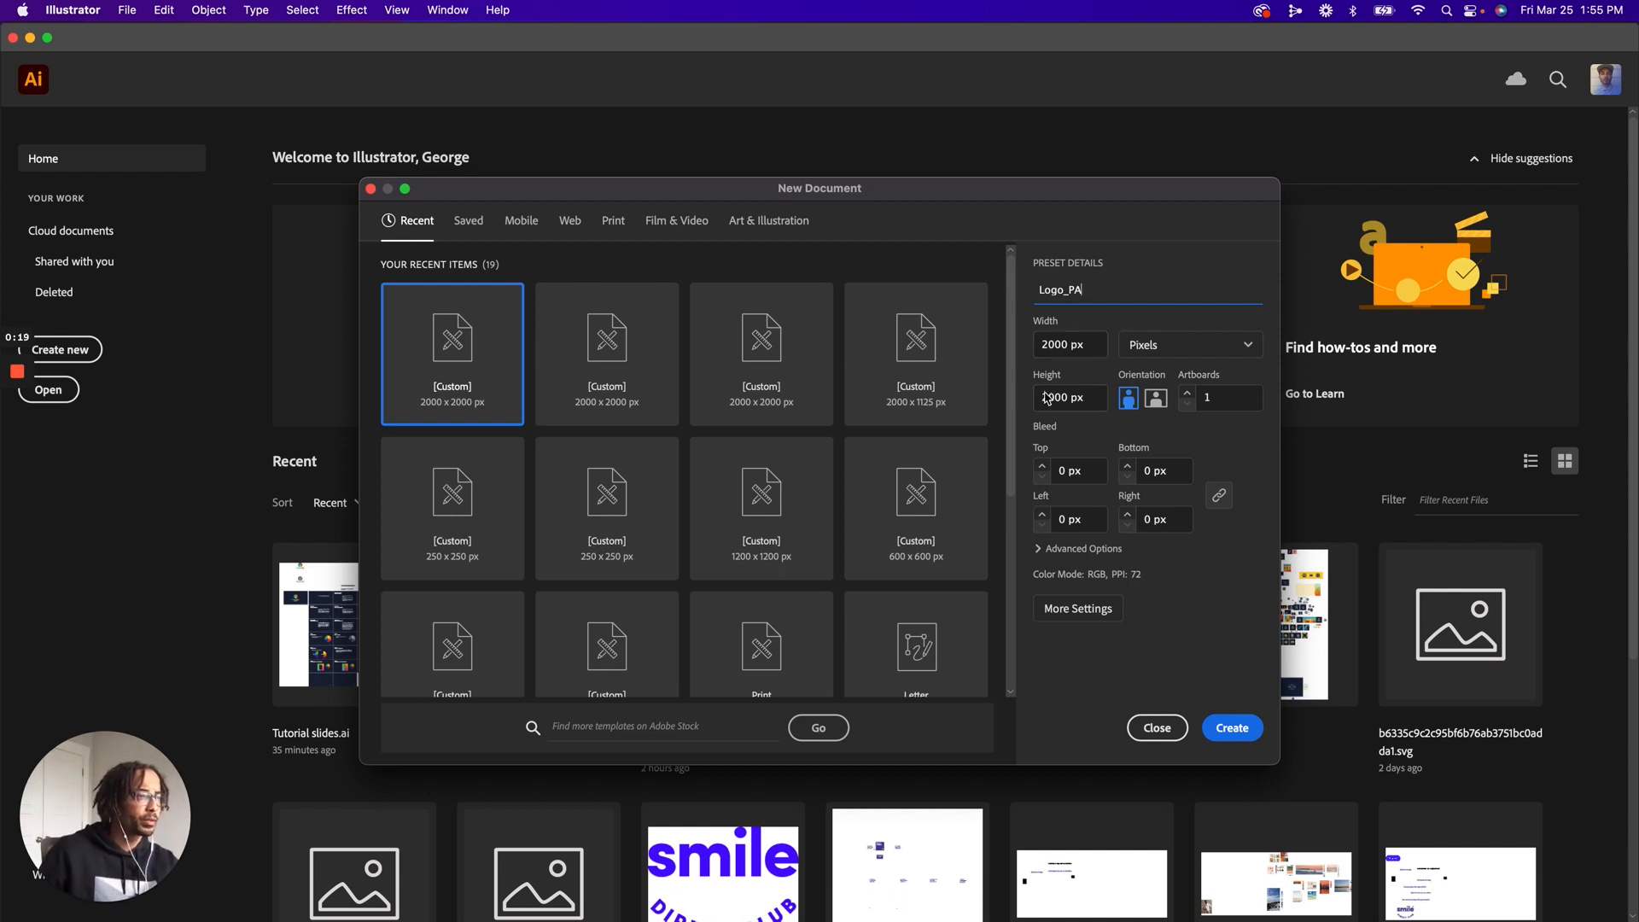
left_click(1232, 730)
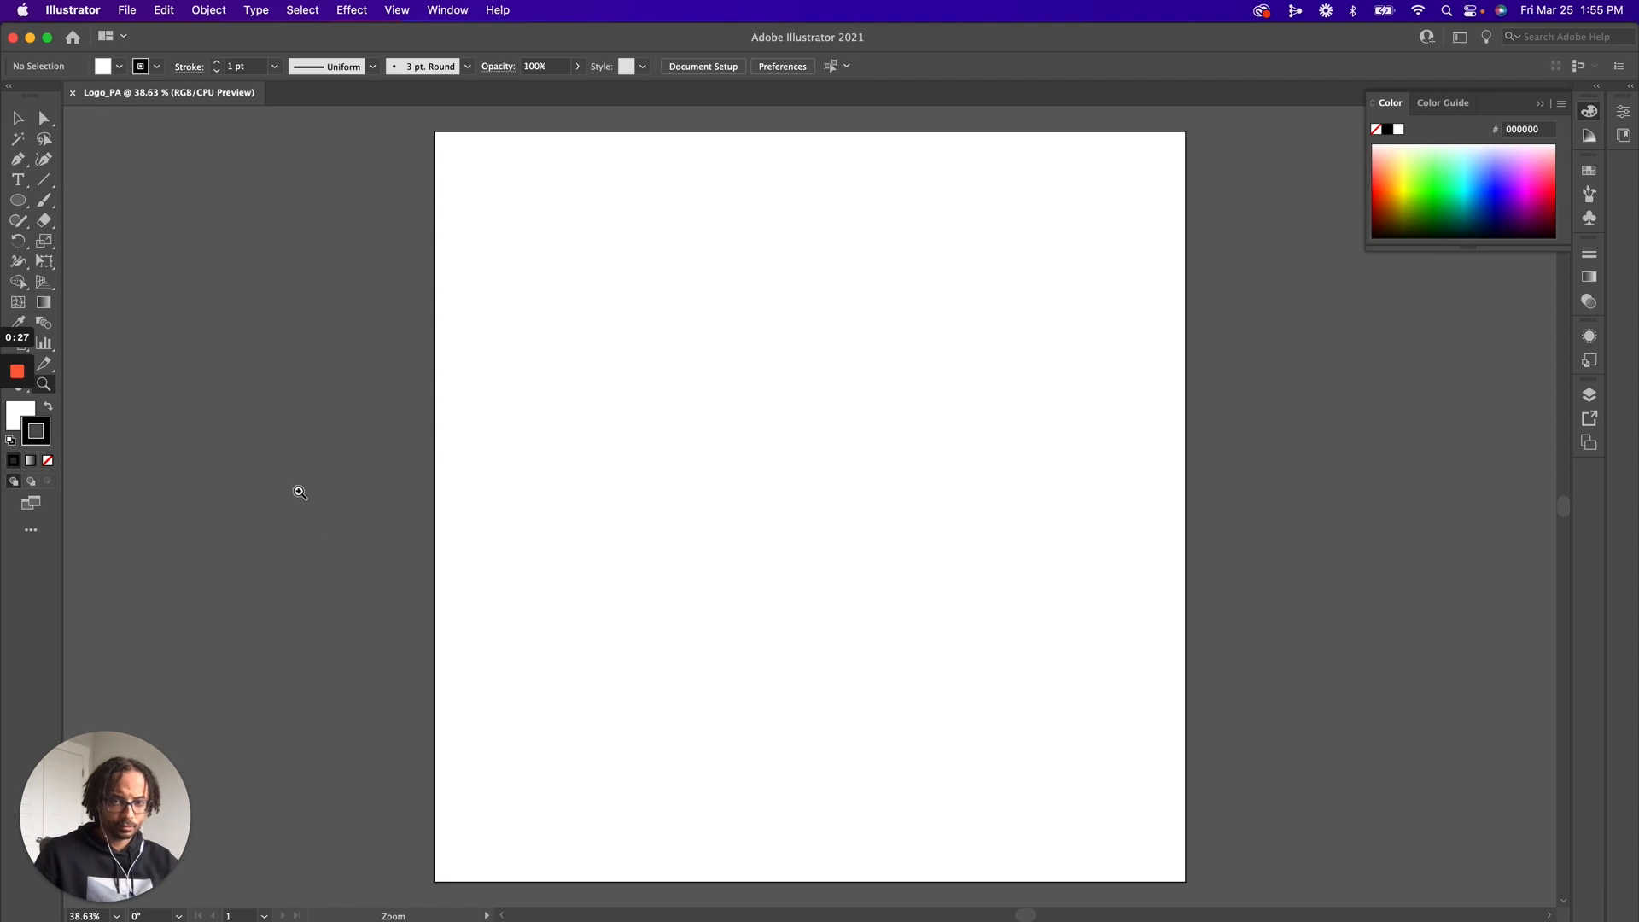
Configure the grid with a gridline every 50 px and 10 subdivisions, and show it on the artboard
left_click(74, 10)
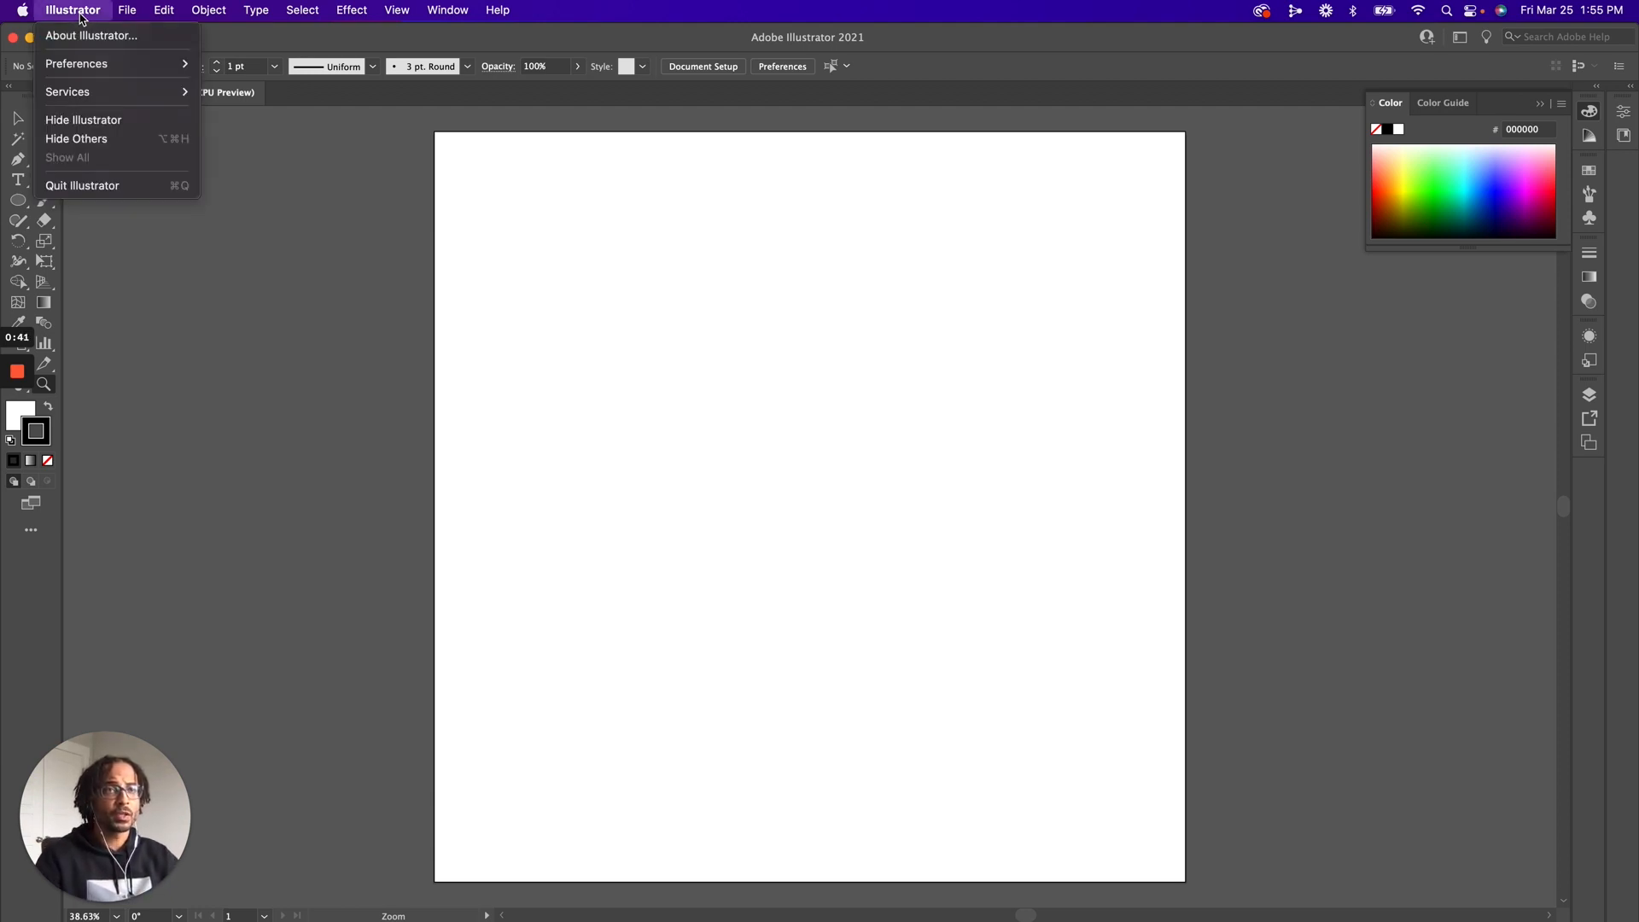
mouse_move(92, 70)
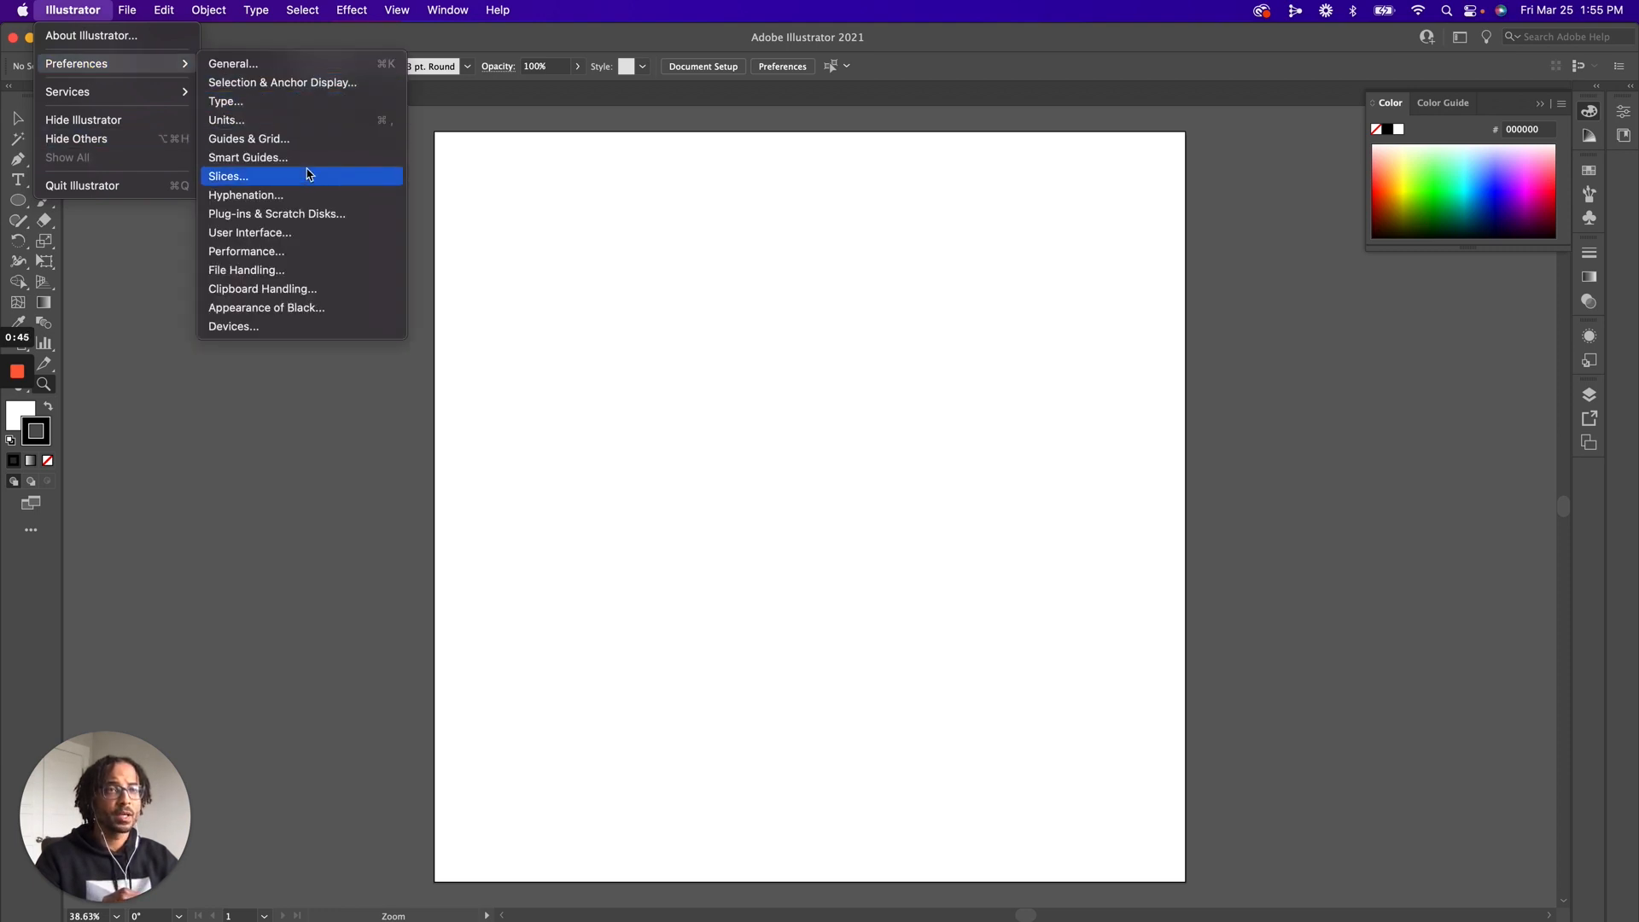
left_click(297, 138)
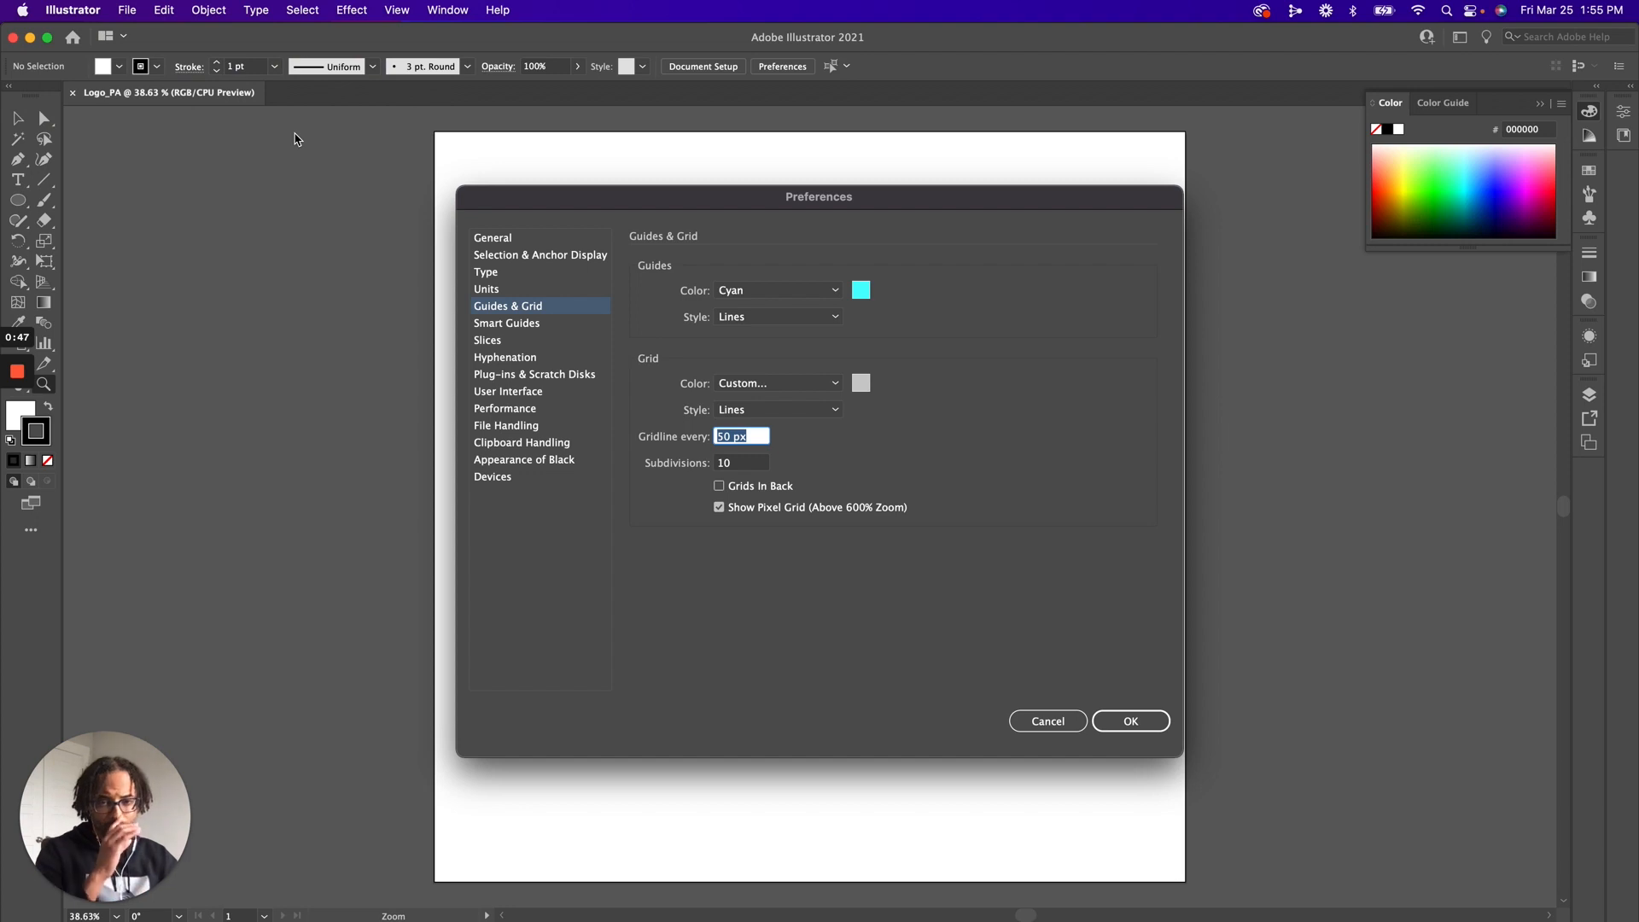
left_click(732, 462)
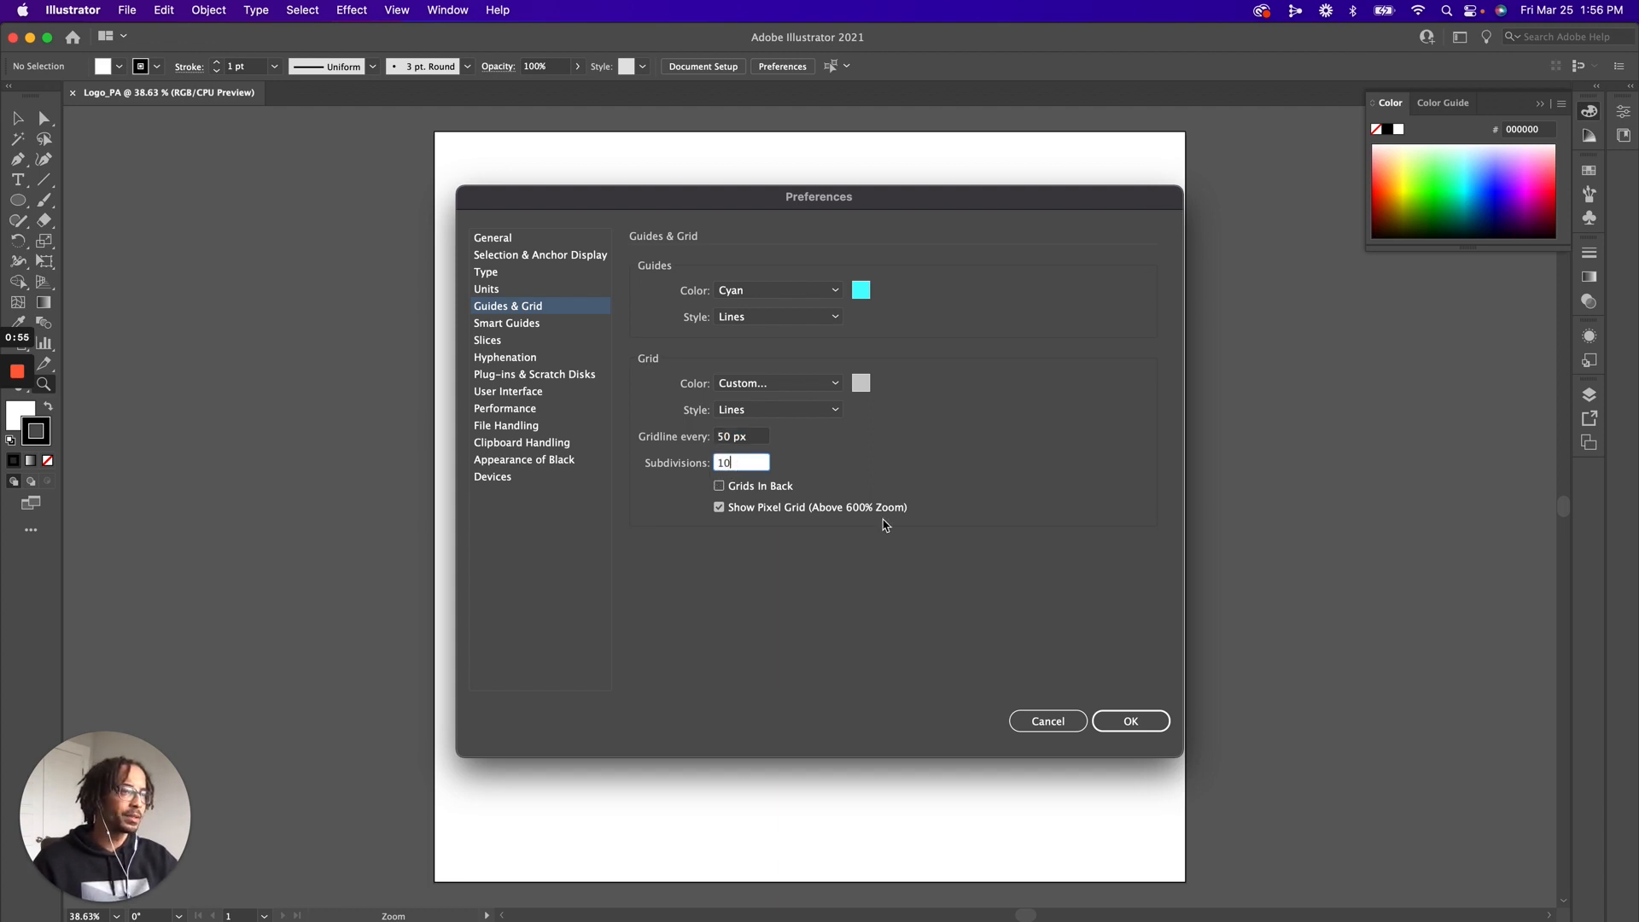
left_click(1142, 723)
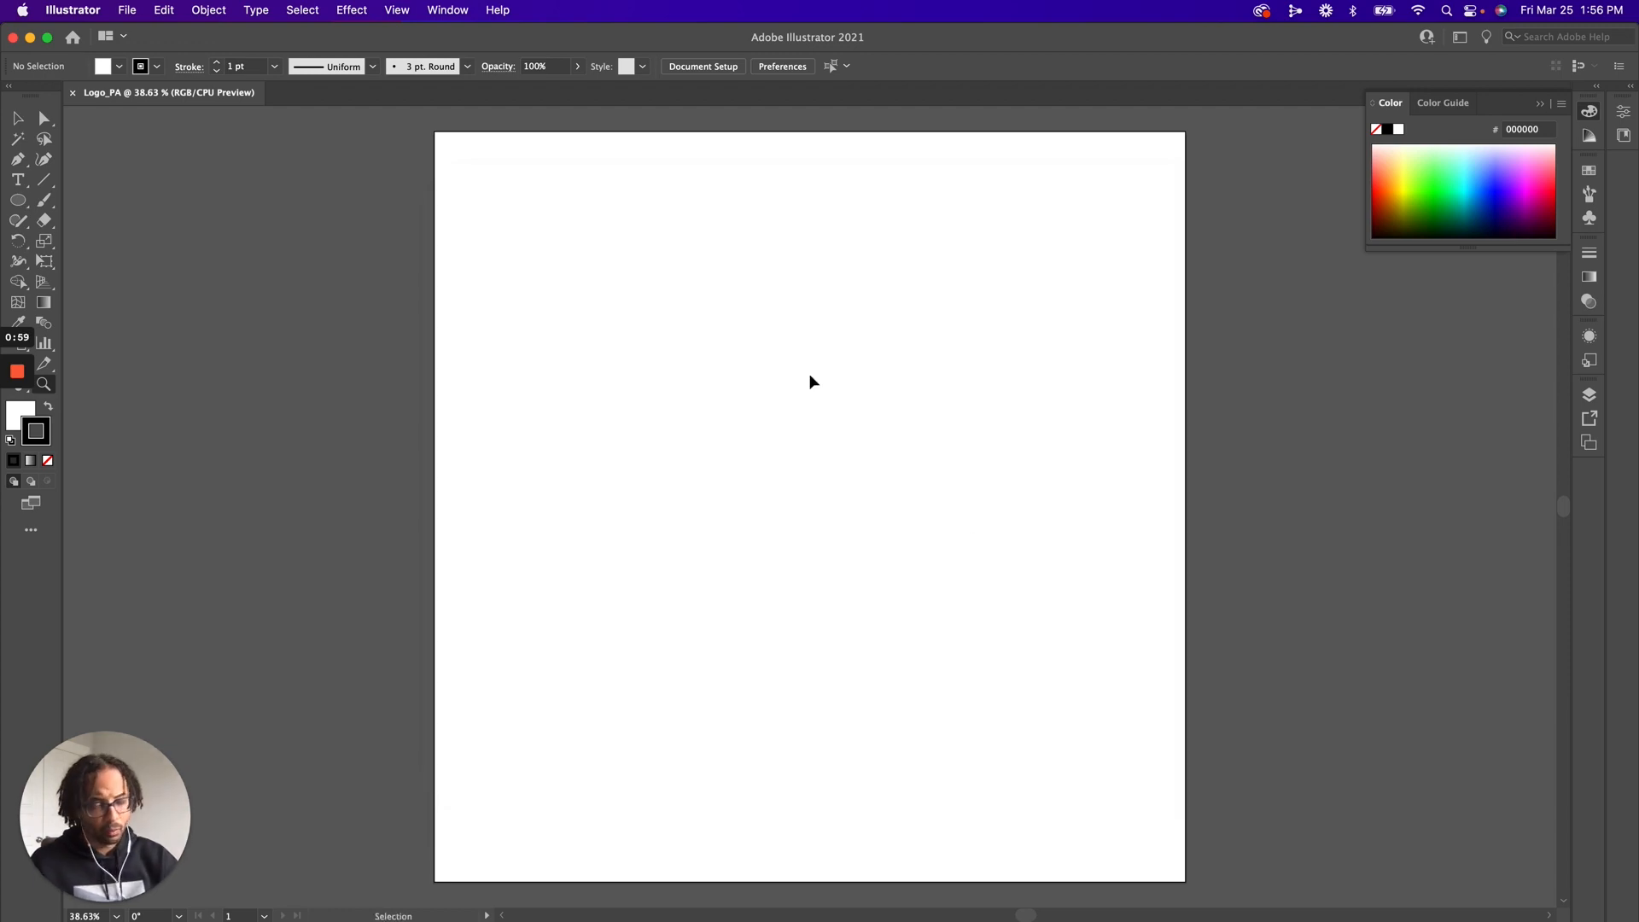
key("super+apostrophe")
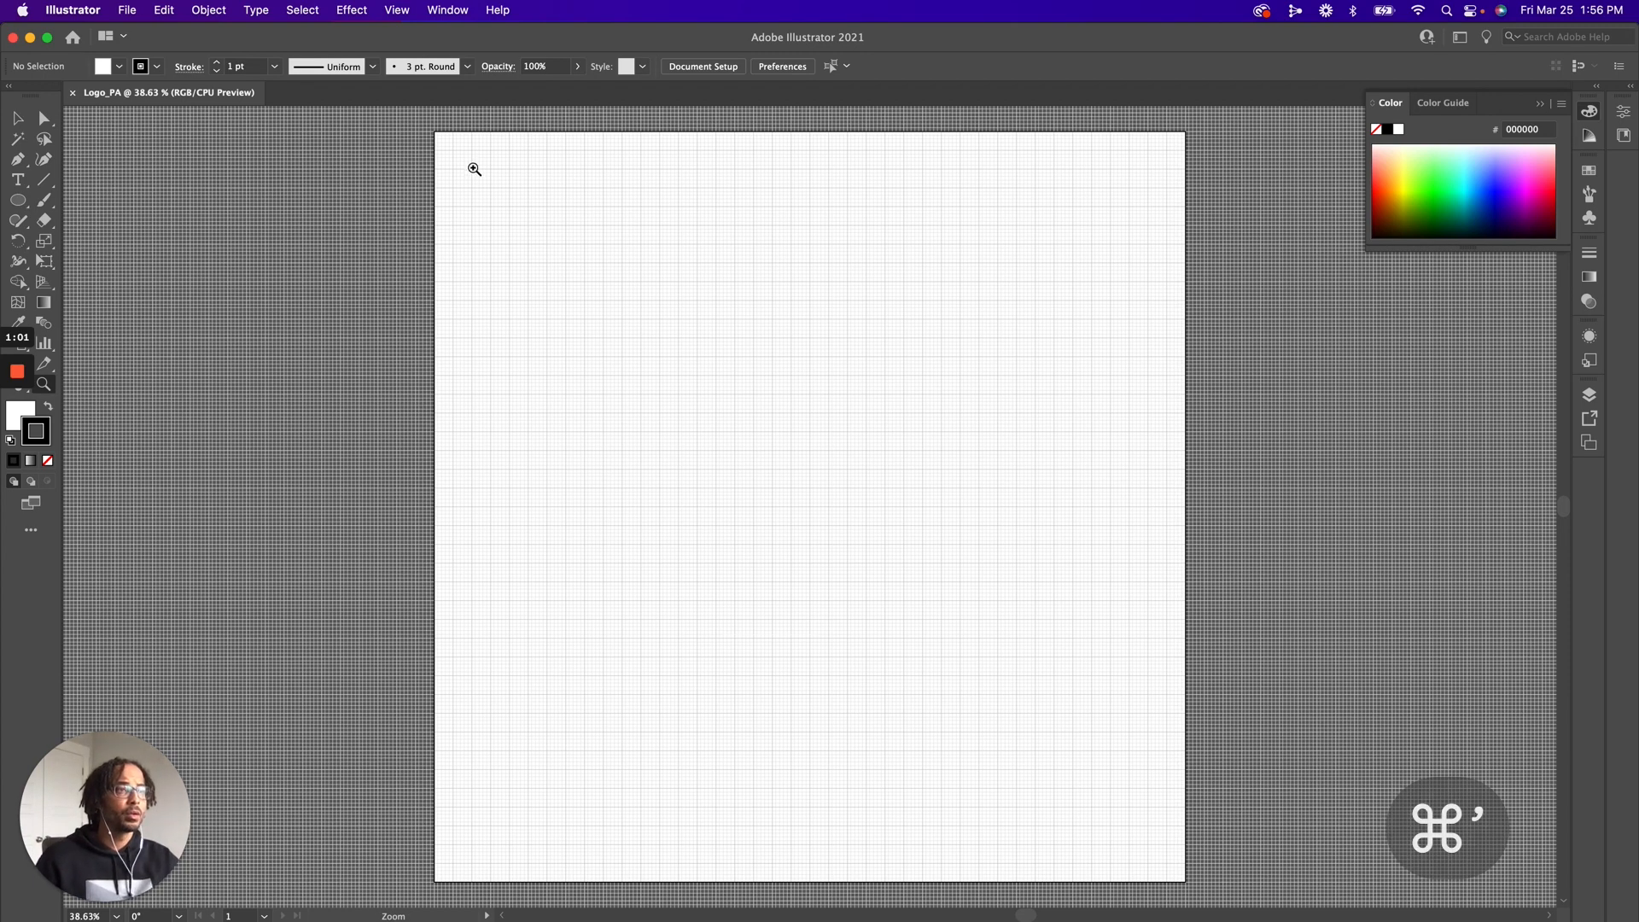
Draw a vertical line segment about 651 px long in the upper middle of the artboard
left_click_drag(453, 134, 955, 509)
left_click_drag(615, 217, 686, 335)
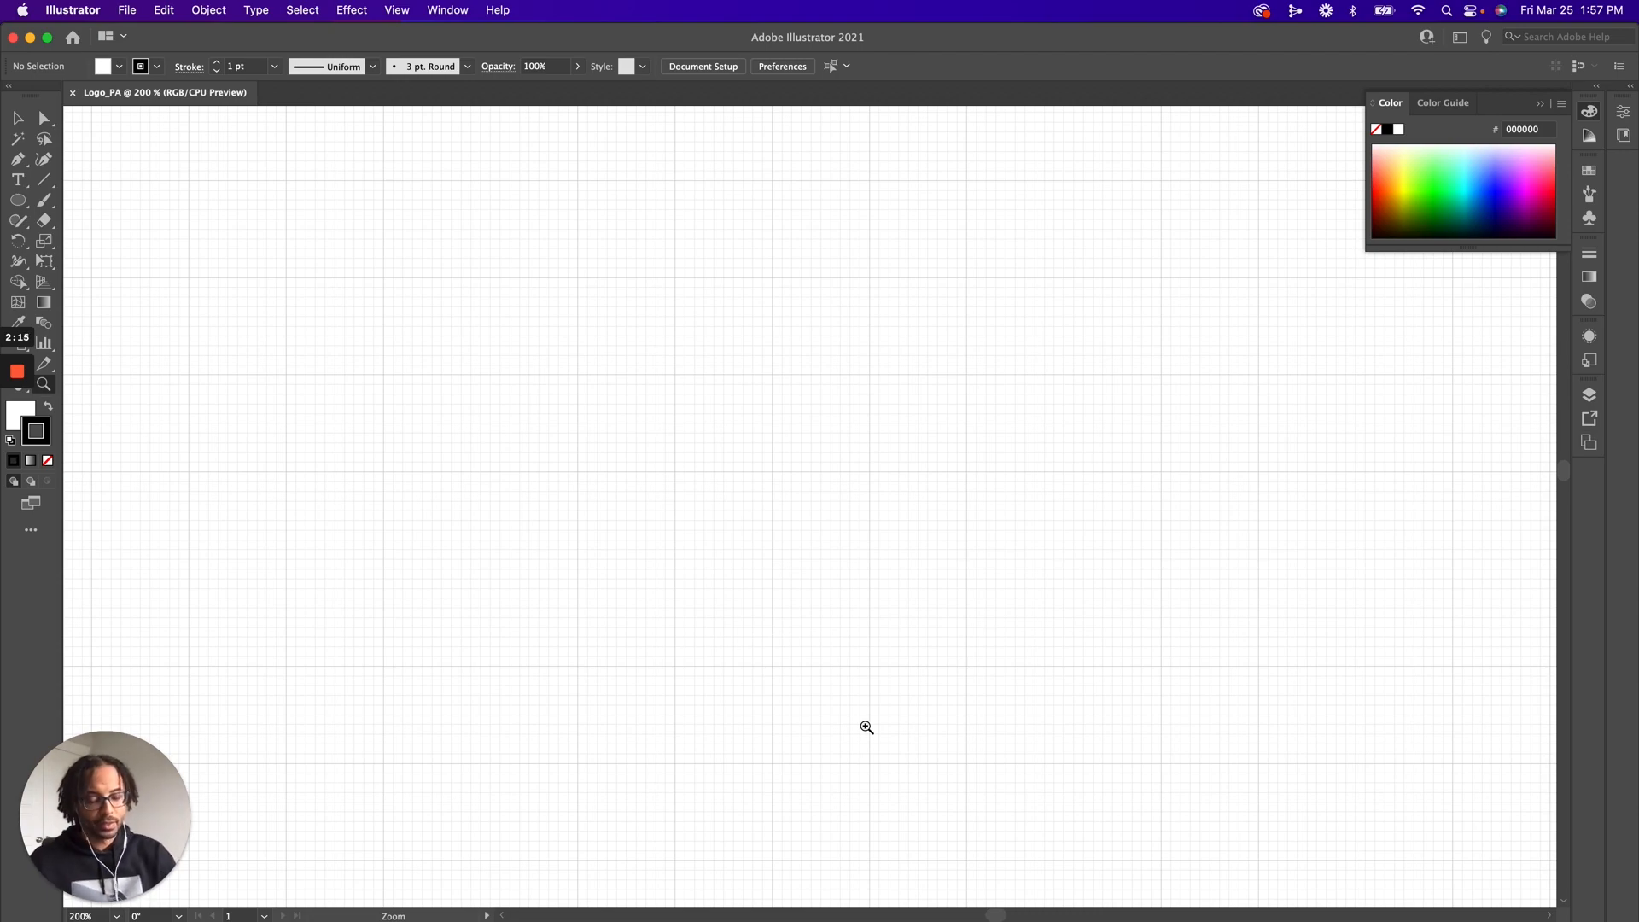
key("super+minus")
key("super+minus")
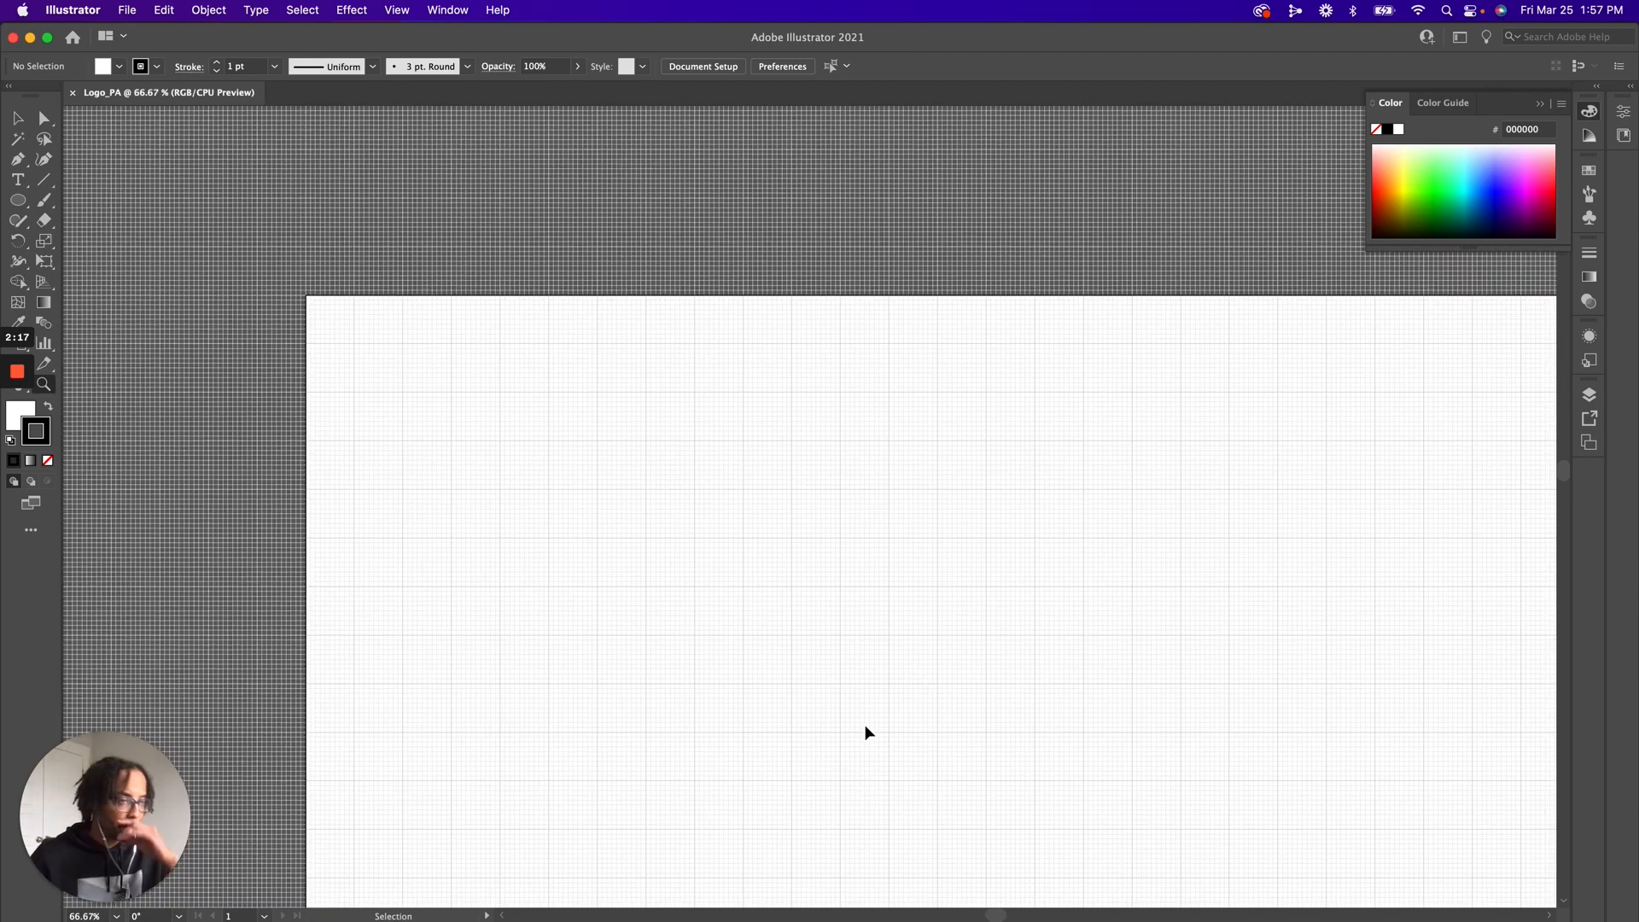
scroll(867, 726, "down", 5)
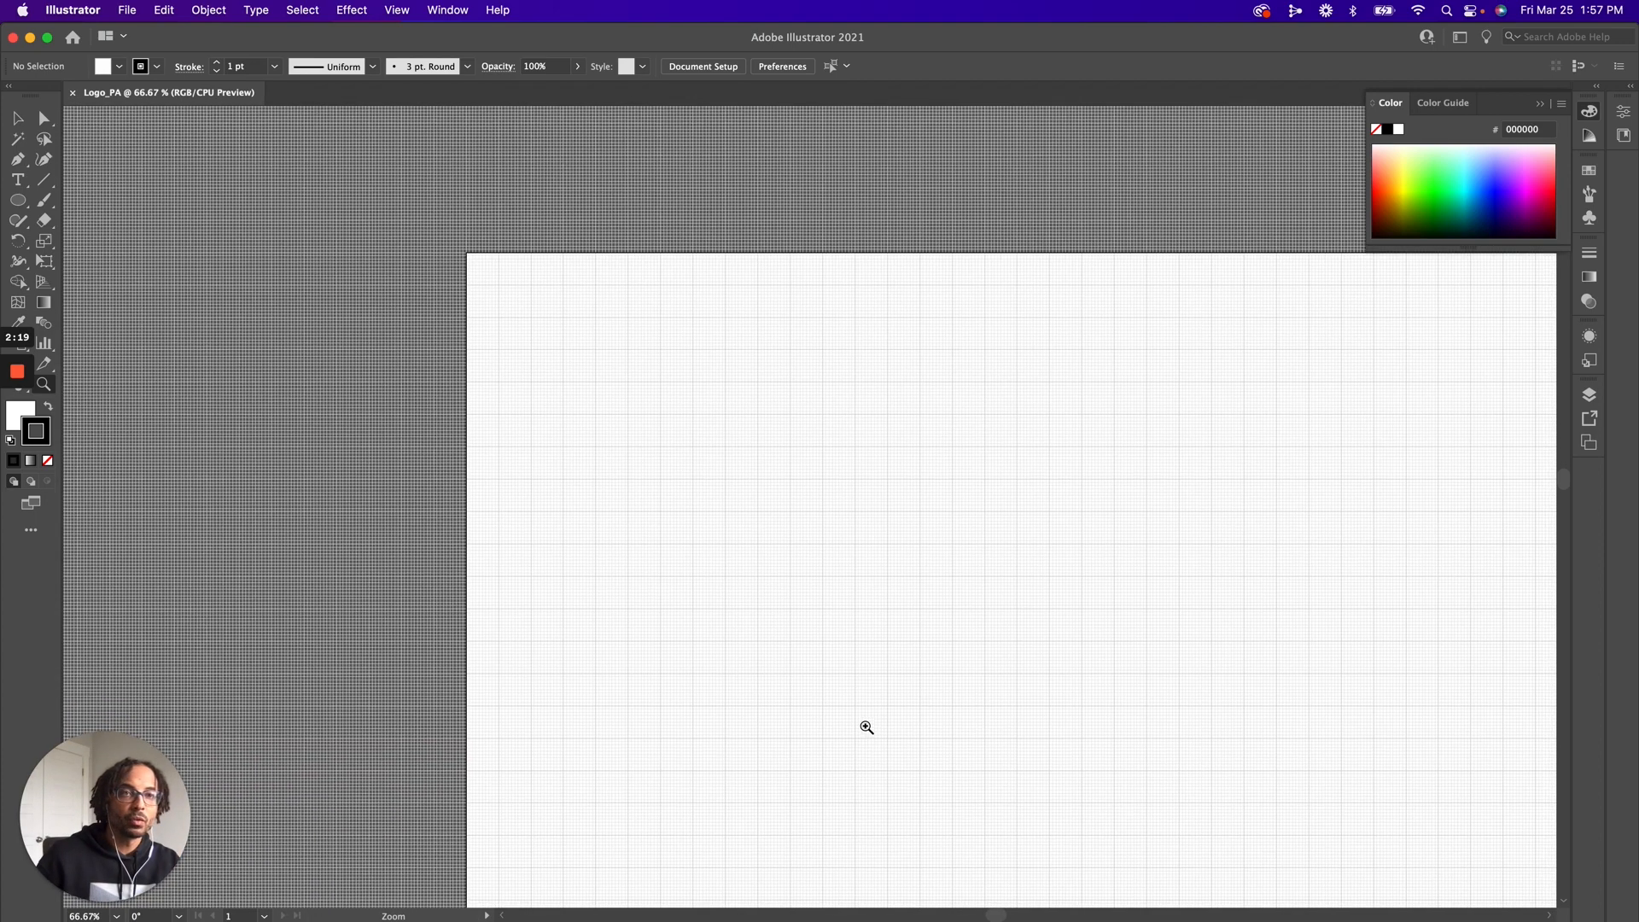
left_click(43, 181)
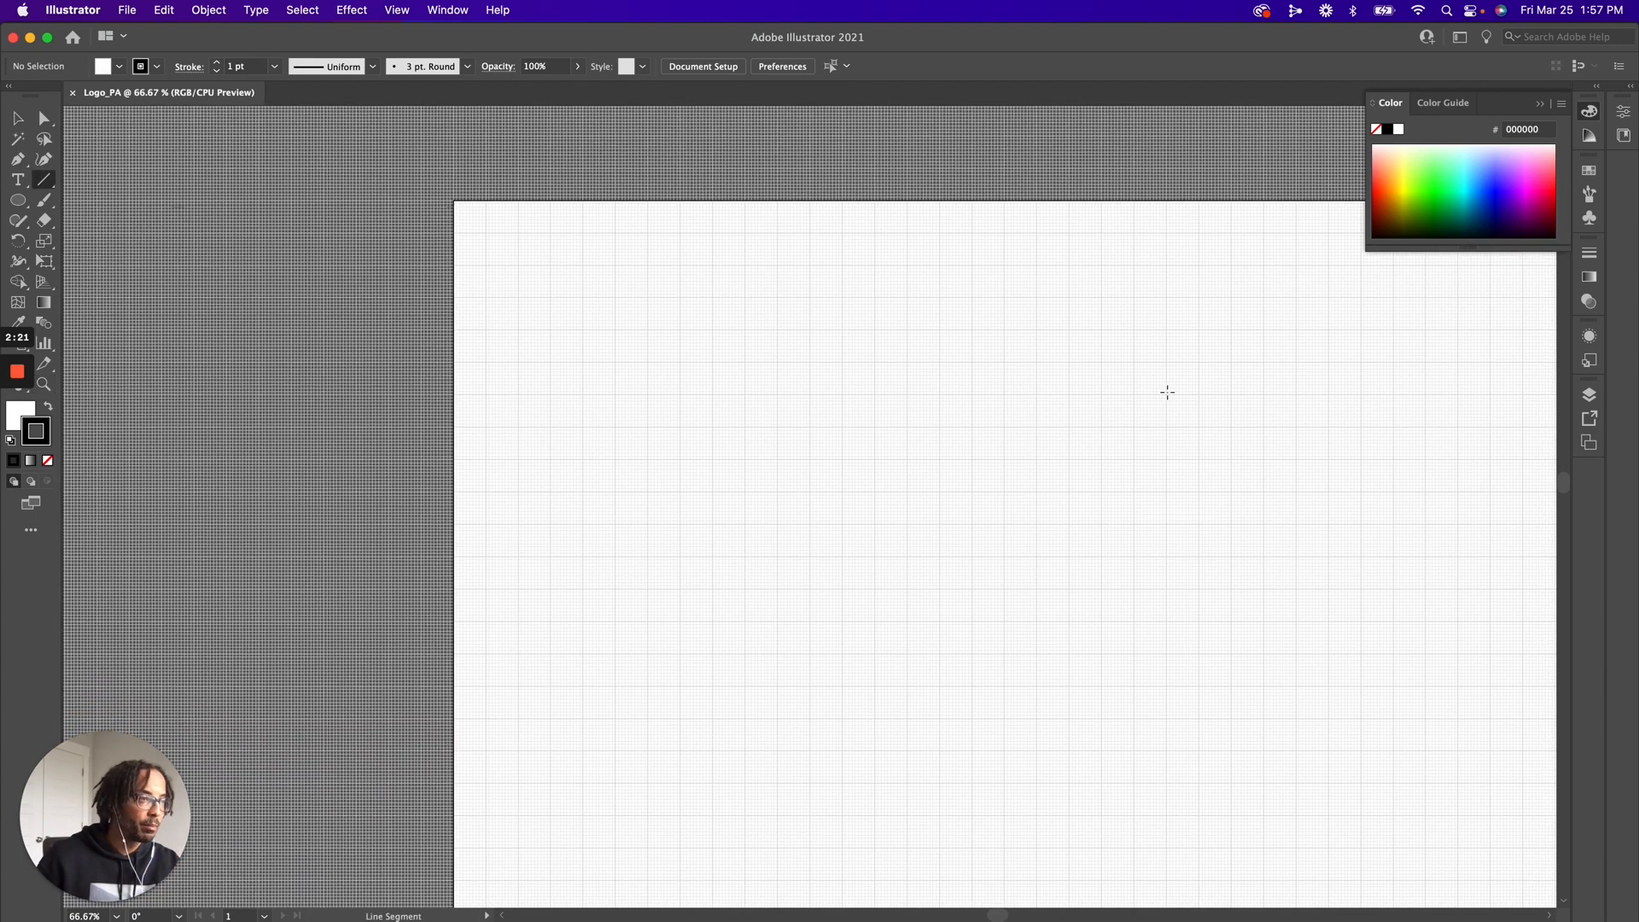
left_click_drag(1004, 268, 1015, 689)
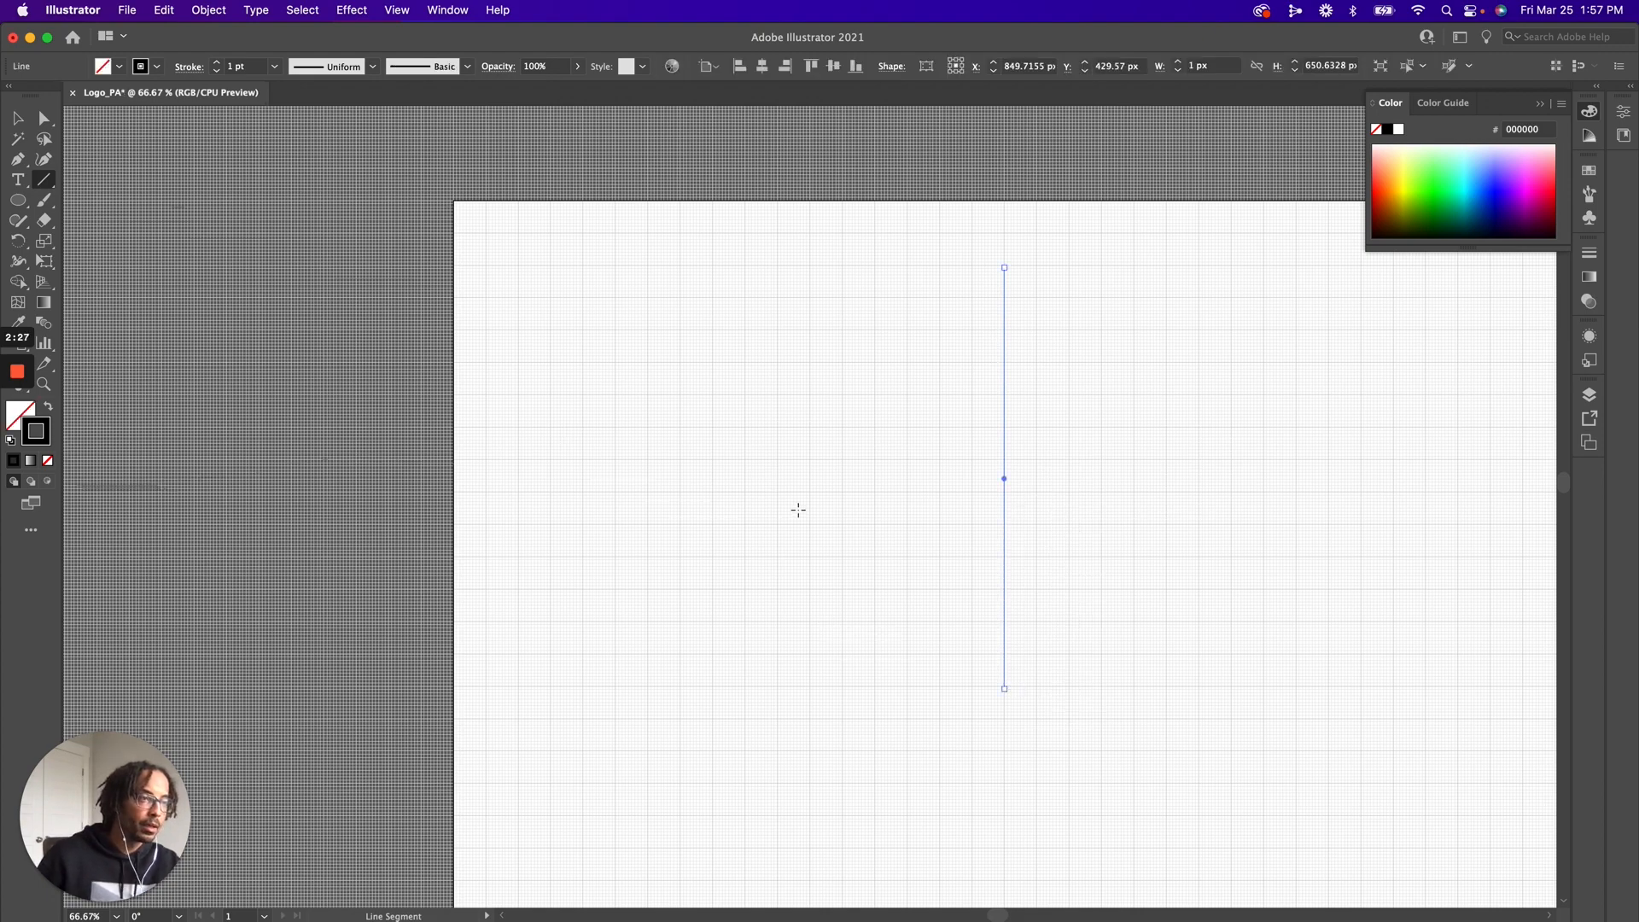
Duplicate the vertical line in place and rotate the copy 90° about its centre to form a cross
key("super+c")
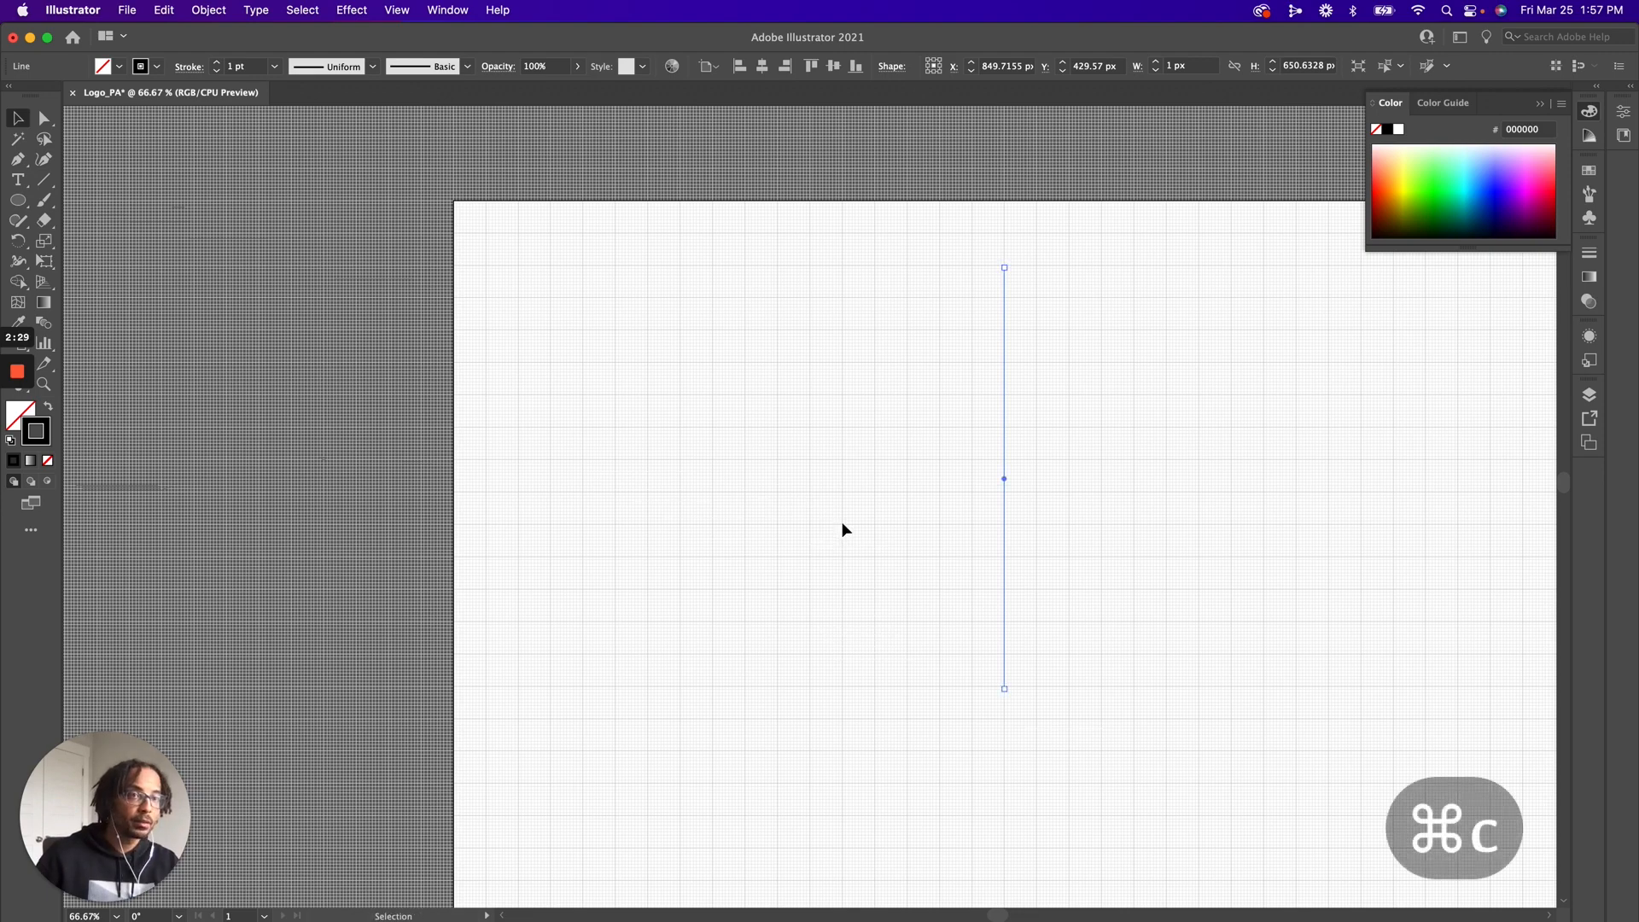
key("super+shift+v")
left_click_drag(997, 267, 750, 478)
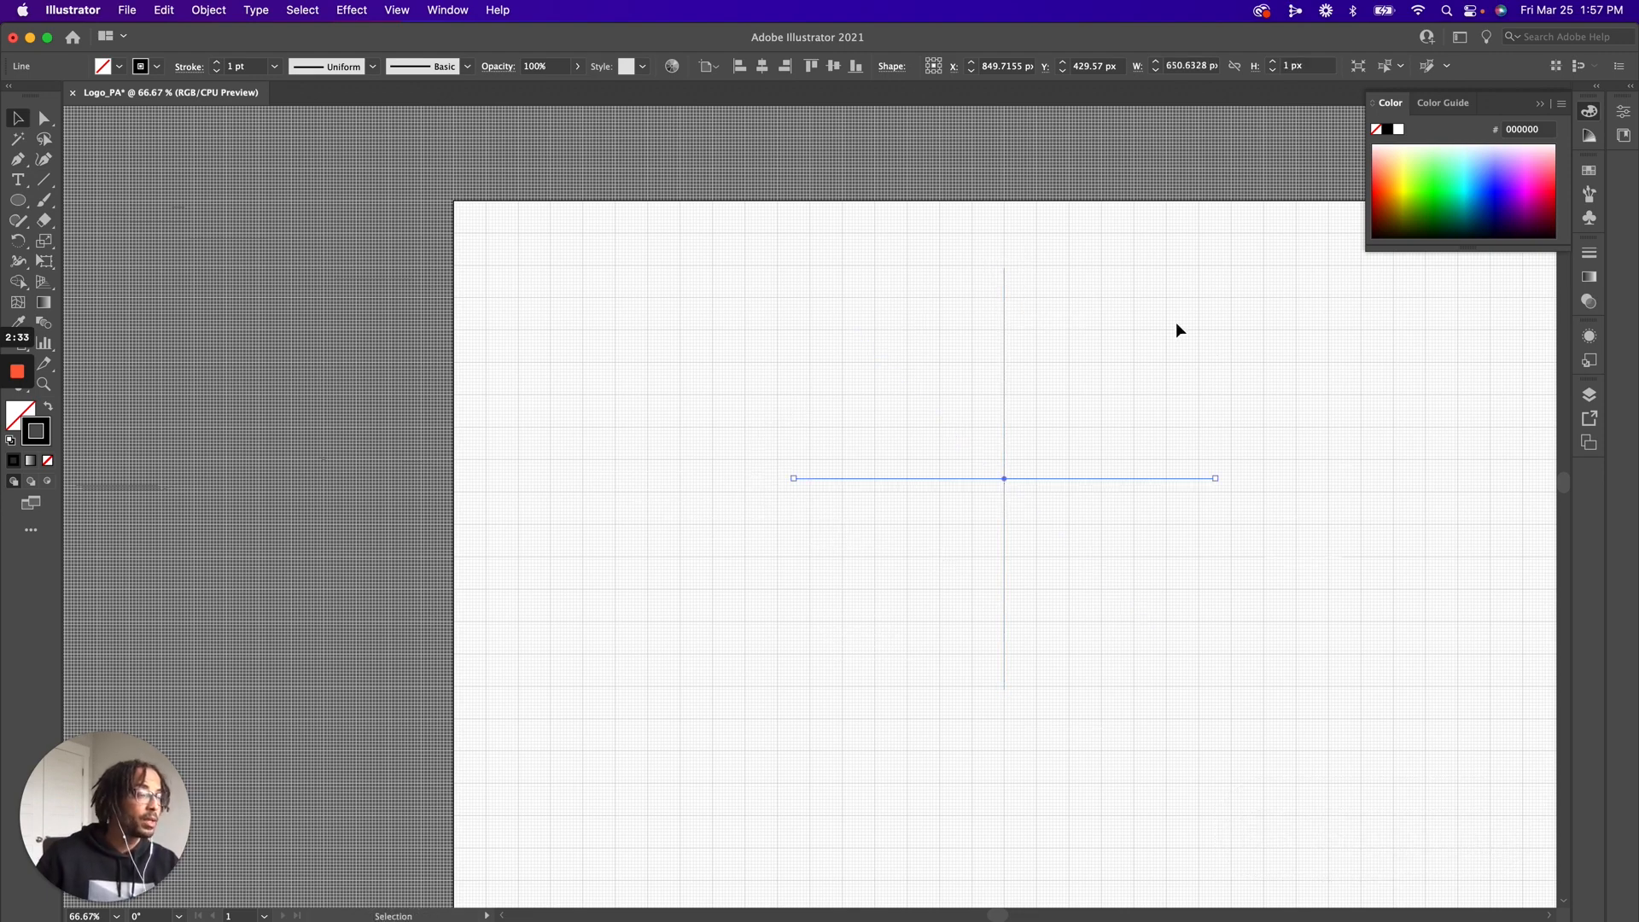
left_click(935, 343)
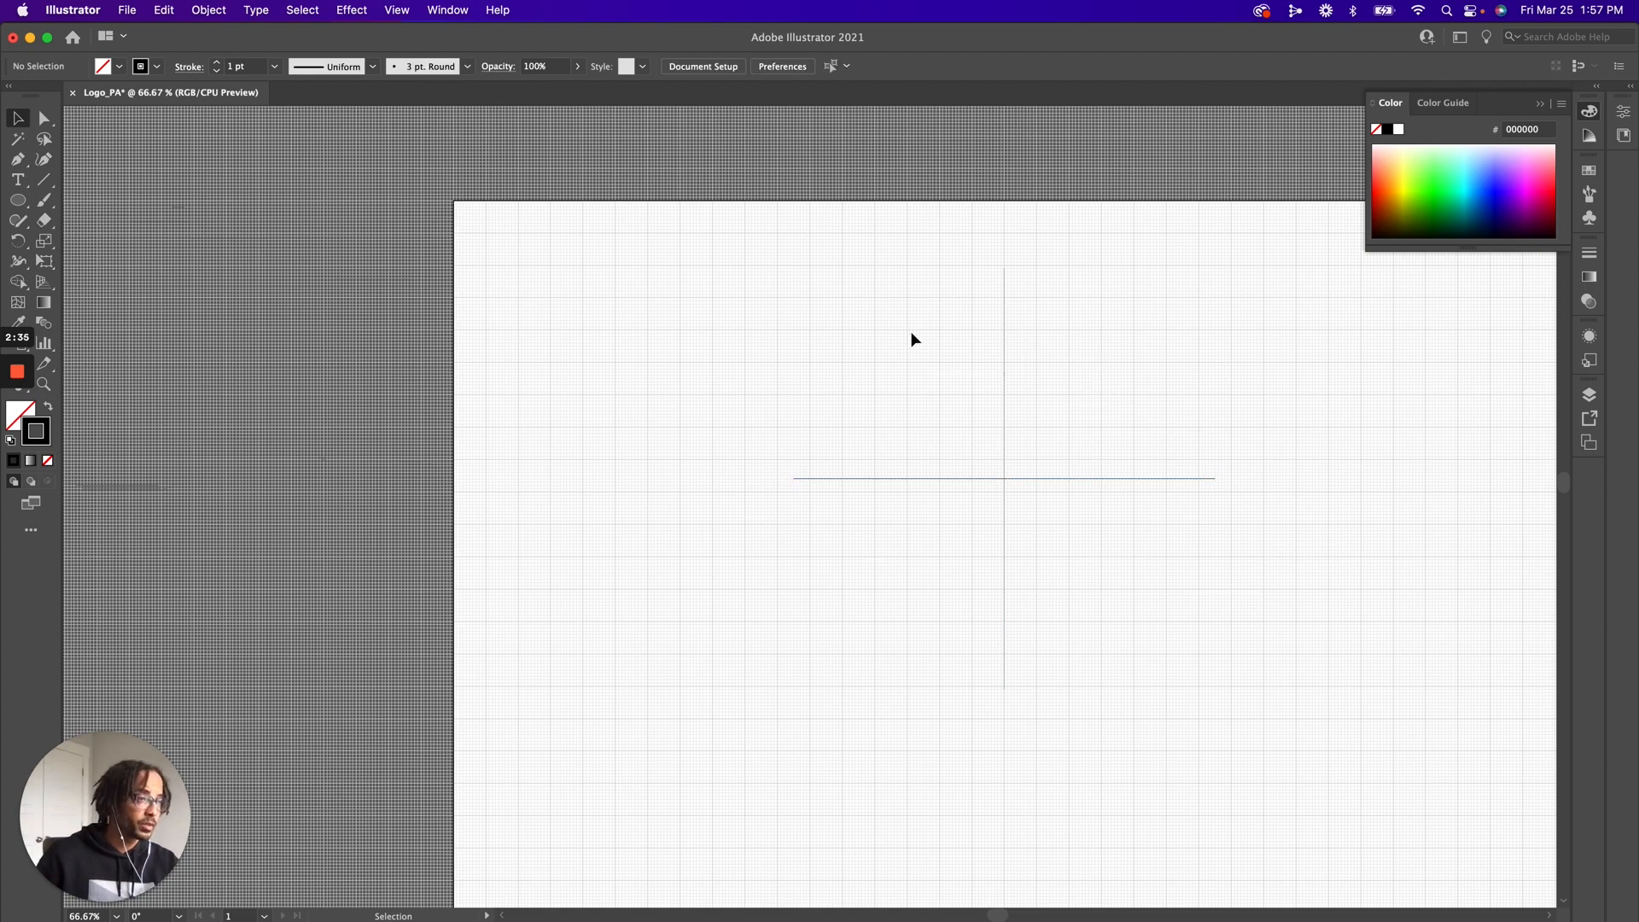
Select both crossed lines and enable Snap to Grid
left_click_drag(912, 339, 1098, 599)
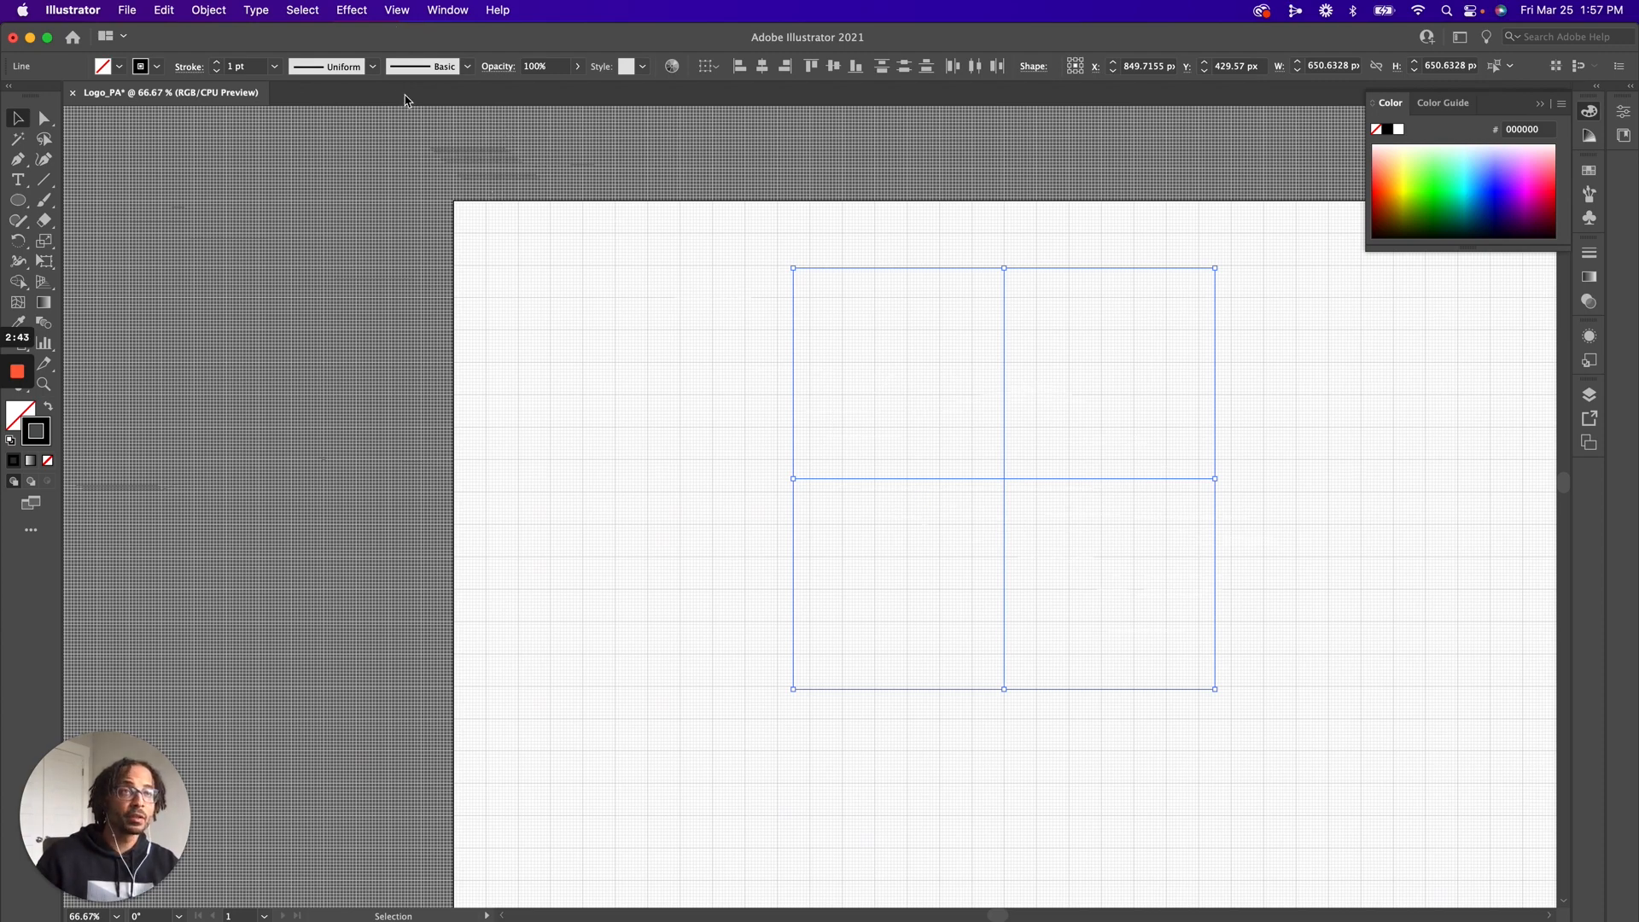
left_click(397, 10)
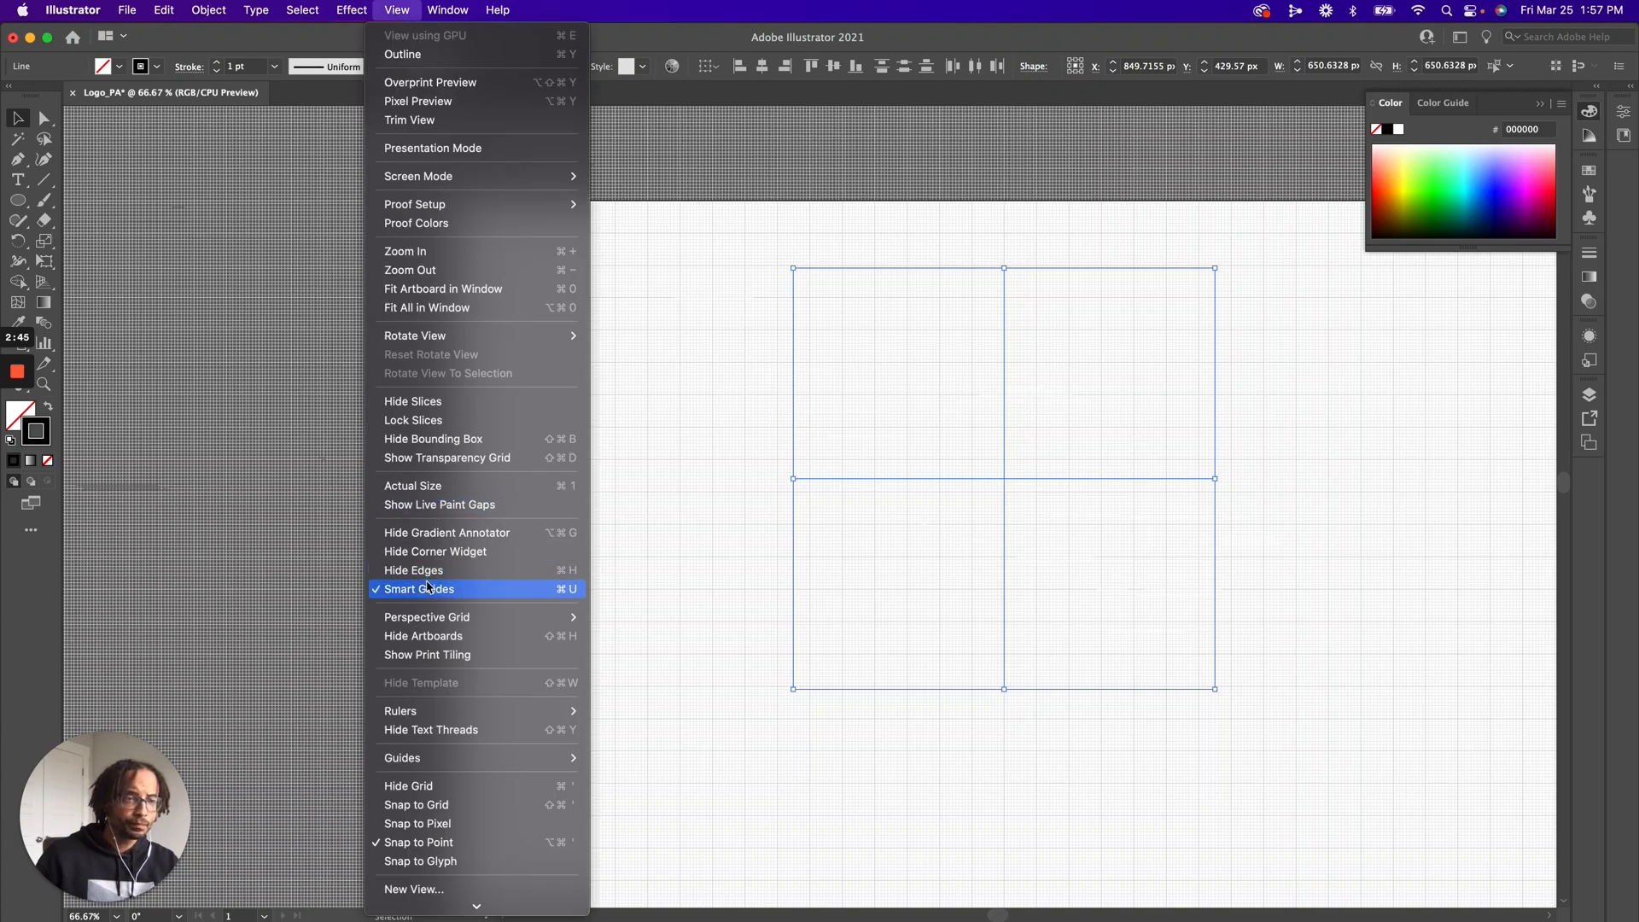
left_click(419, 805)
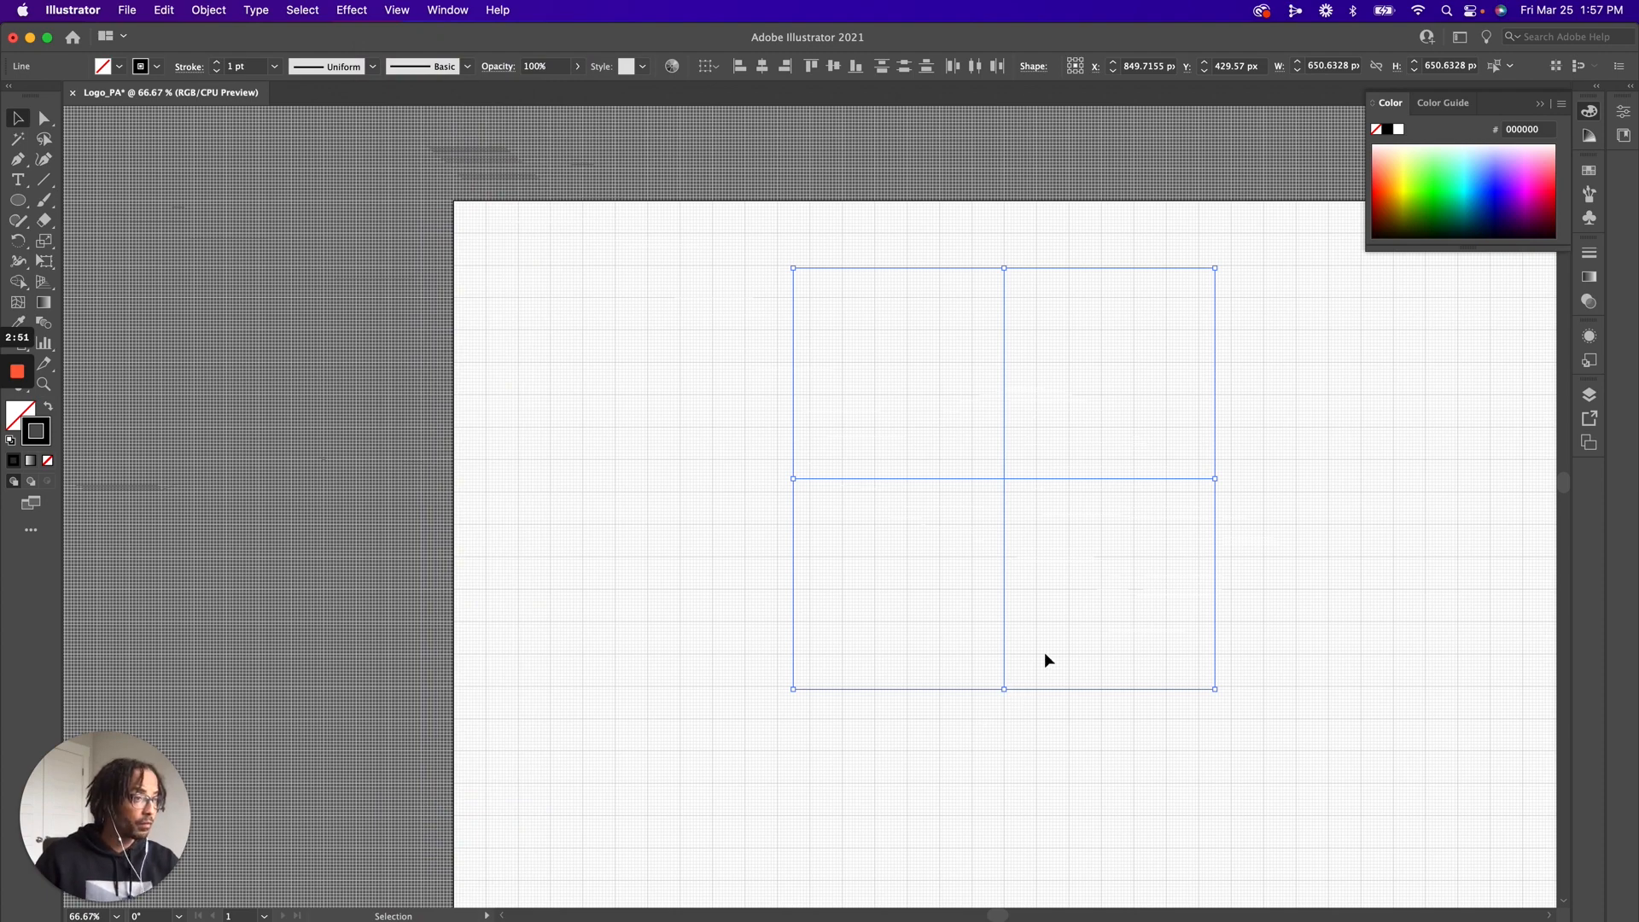
Move both crossed lines together down about 20 px so their intersection lands on a gridline crossing
left_click(1125, 479)
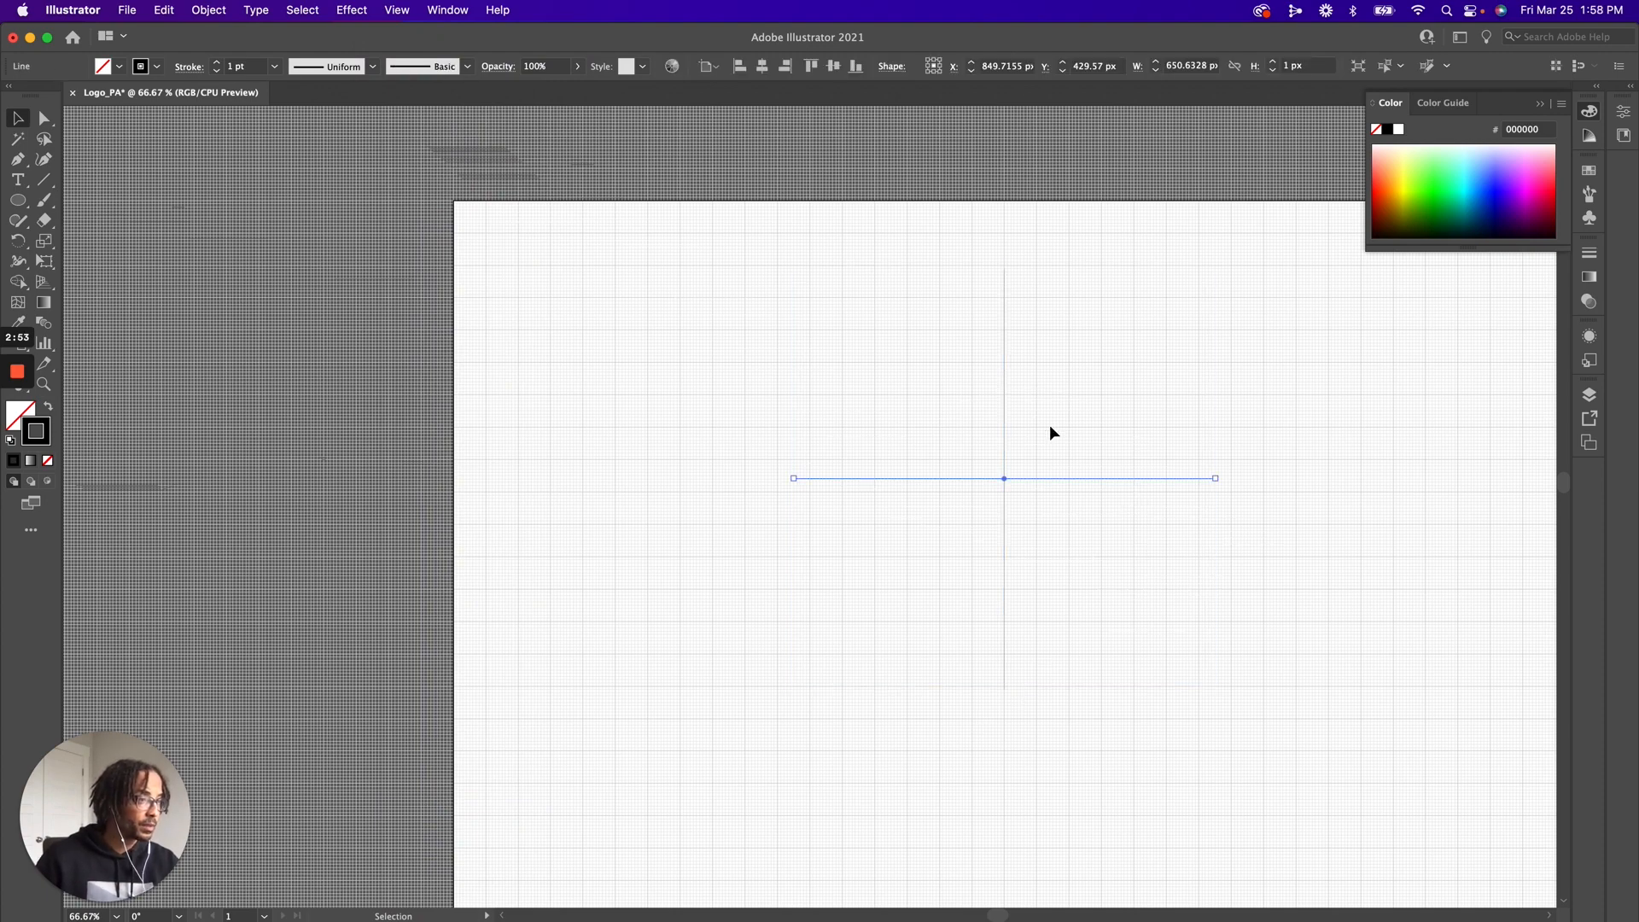
left_click(1003, 395, "shift")
mouse_move(1003, 431)
left_mouse_down()
mouse_move(1034, 448)
mouse_move(1002, 442)
left_mouse_up()
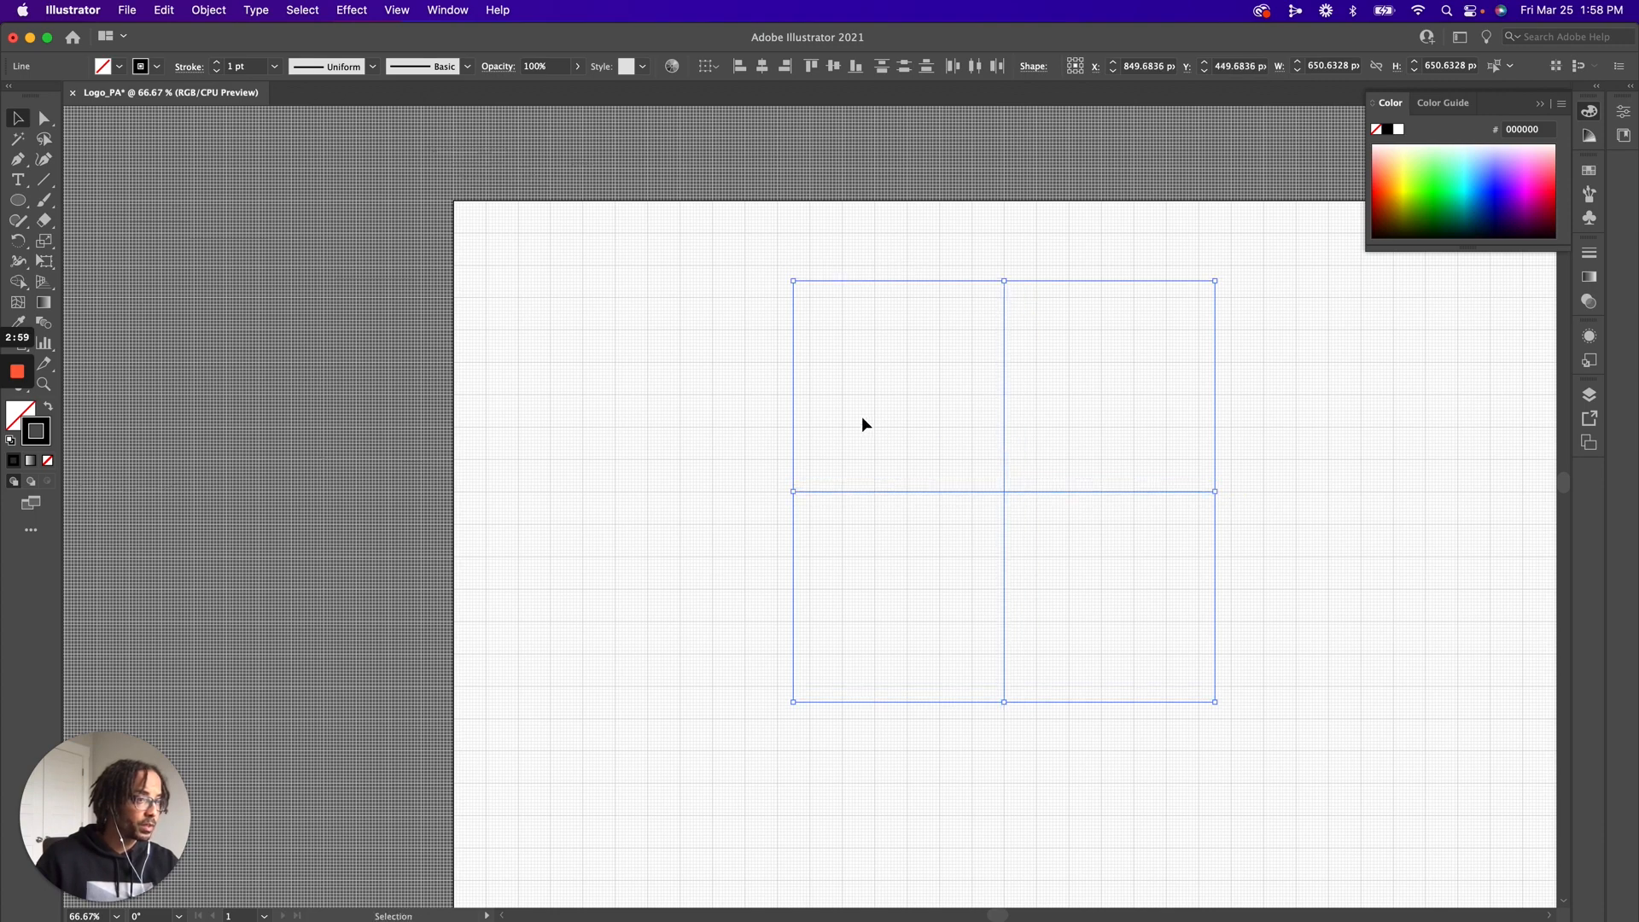
left_click(797, 461)
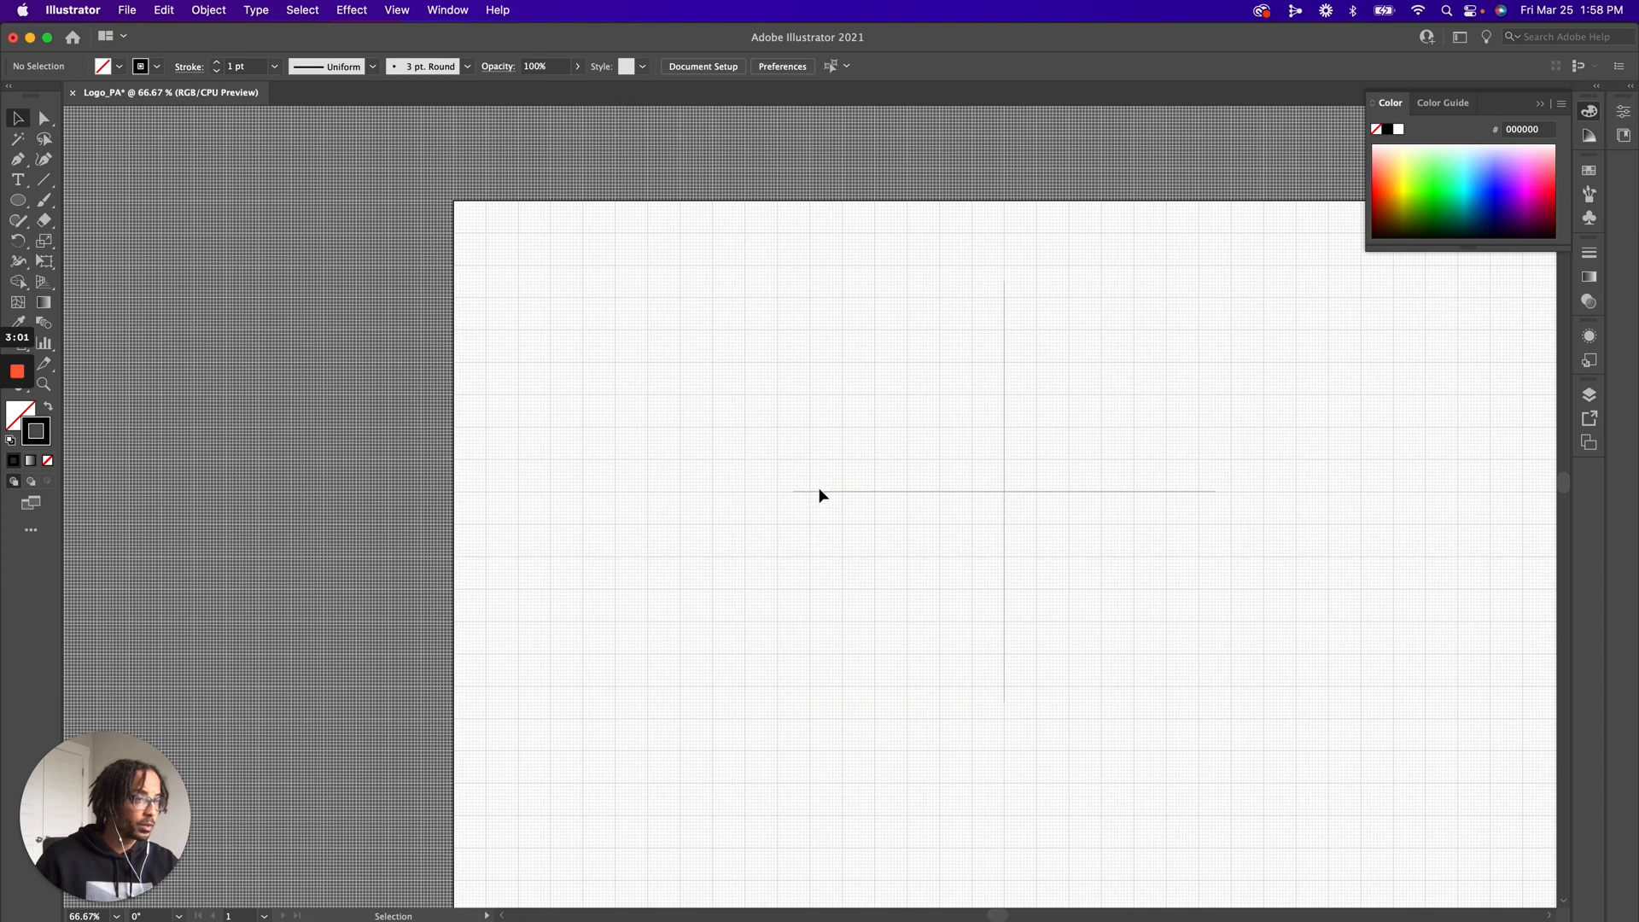
Scale both crossed lines proportionally from their centre to about 599 px in width and height
left_click_drag(845, 406, 1077, 651)
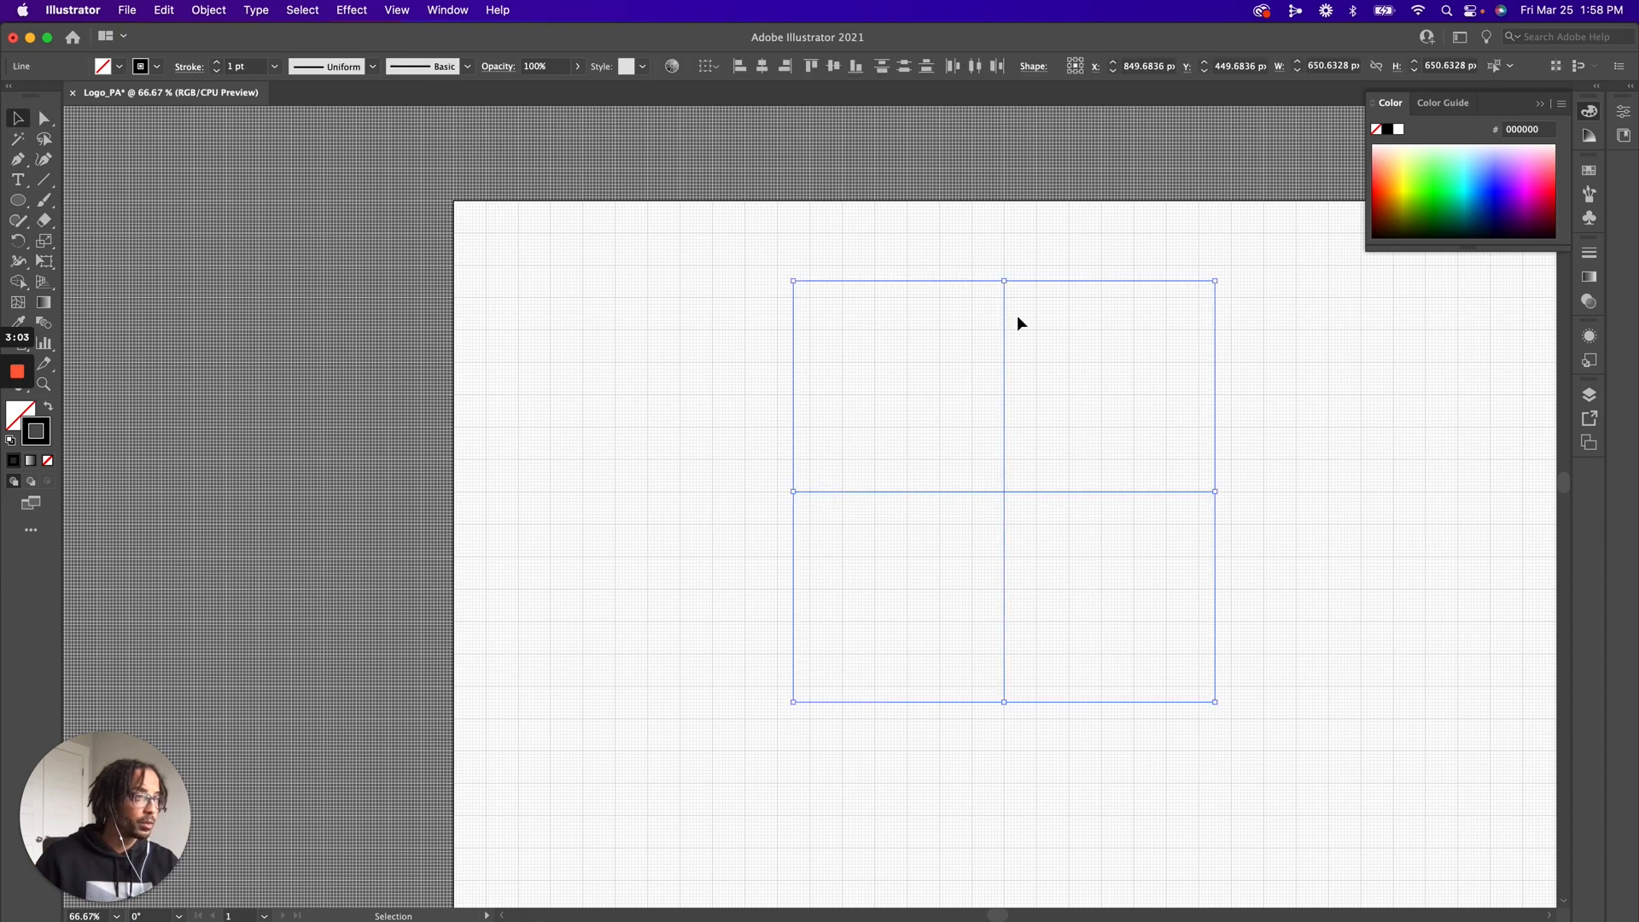
left_click_drag(1007, 285, 1006, 300)
left_click(1006, 263)
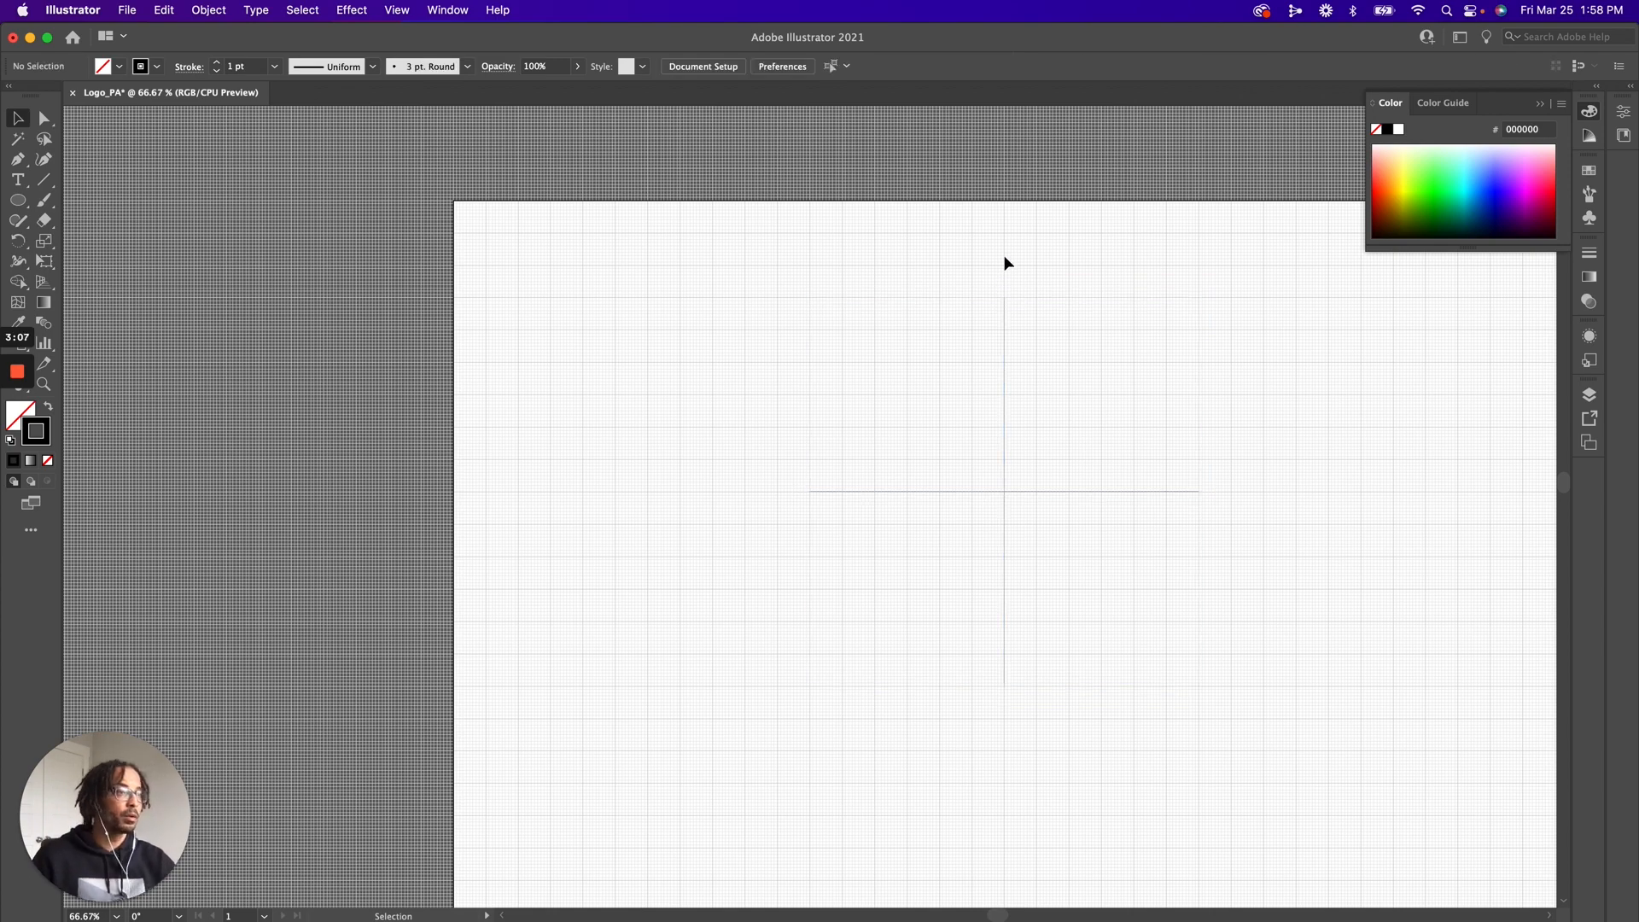
Set the stroke colour of both crossed lines to 00FFF8
left_click_drag(956, 372, 1042, 575)
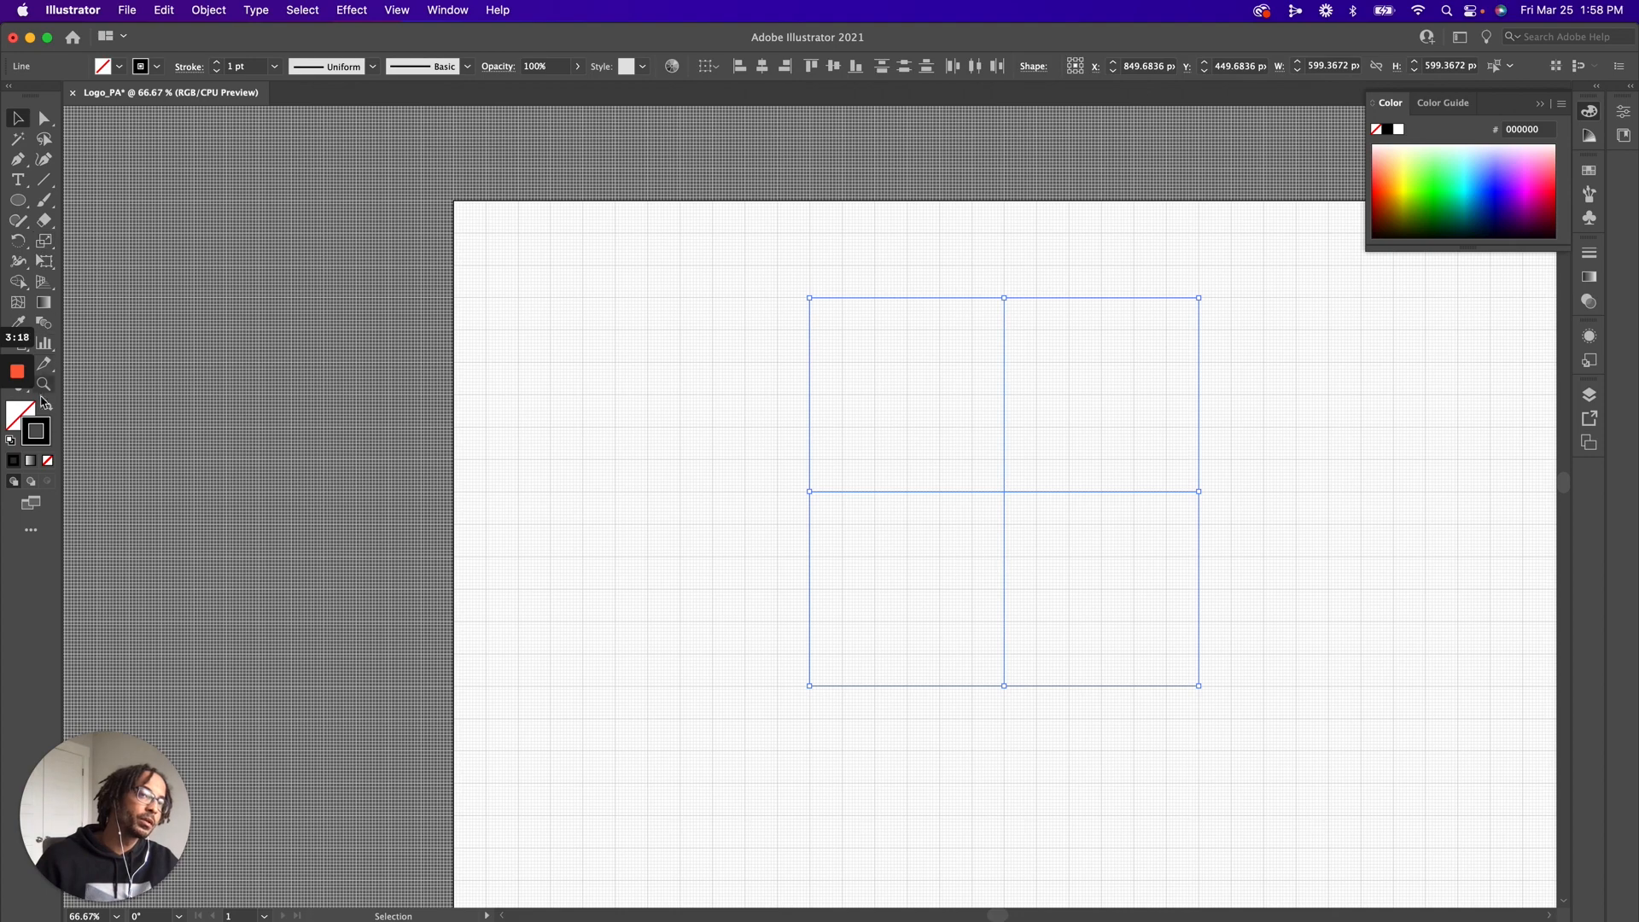
double_click(38, 431)
type("00FFF8")
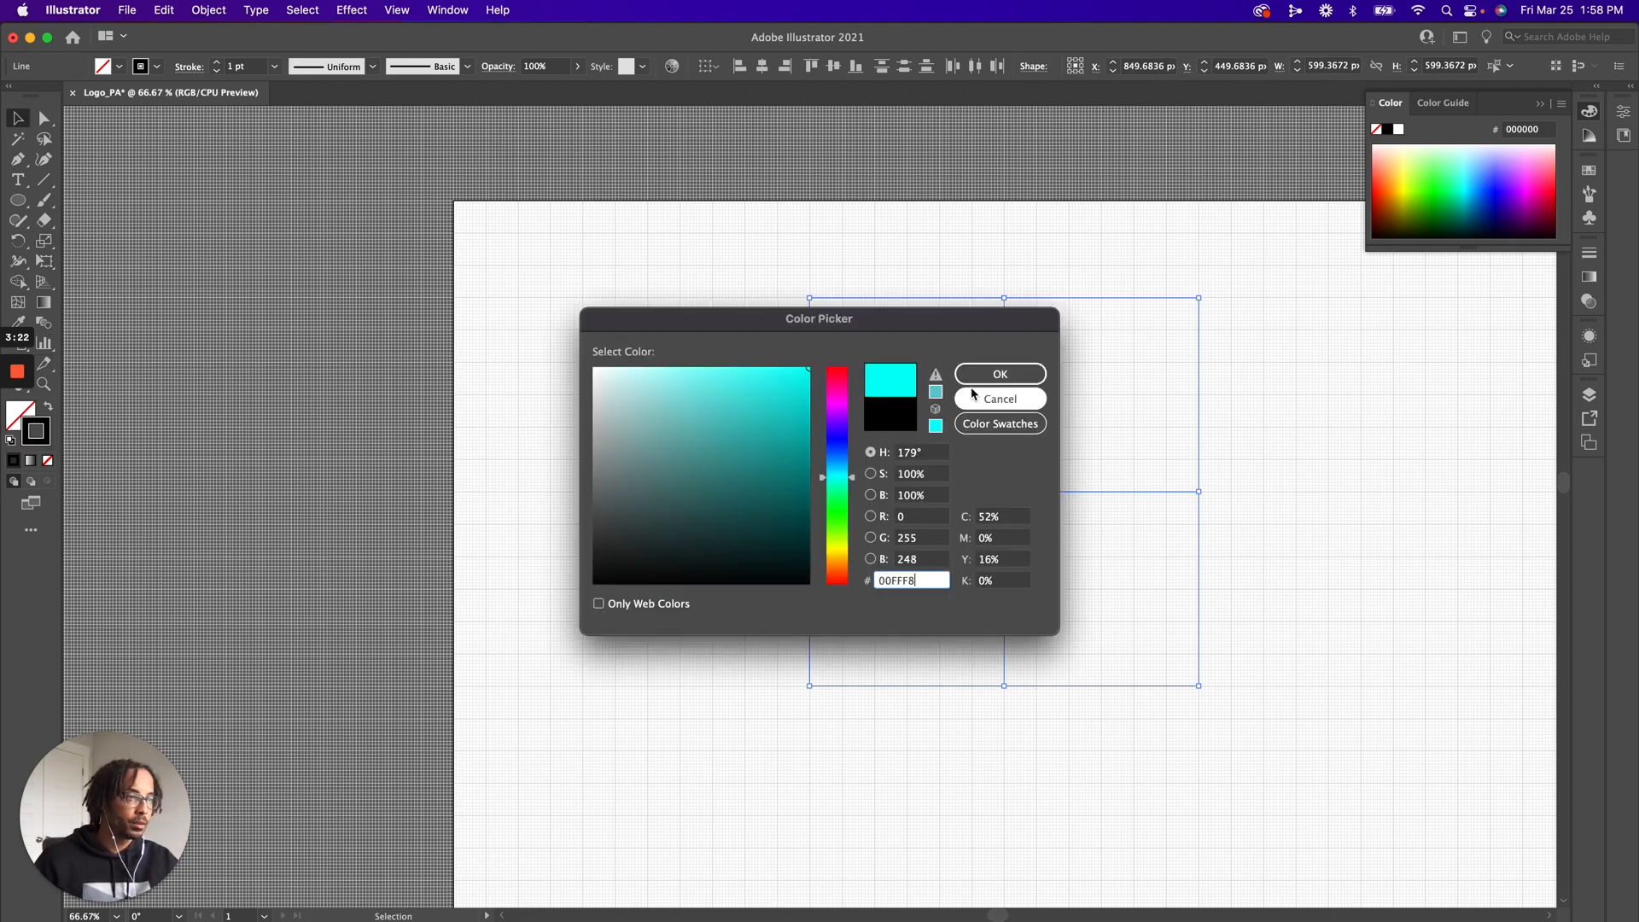
left_click(974, 377)
left_click(779, 261)
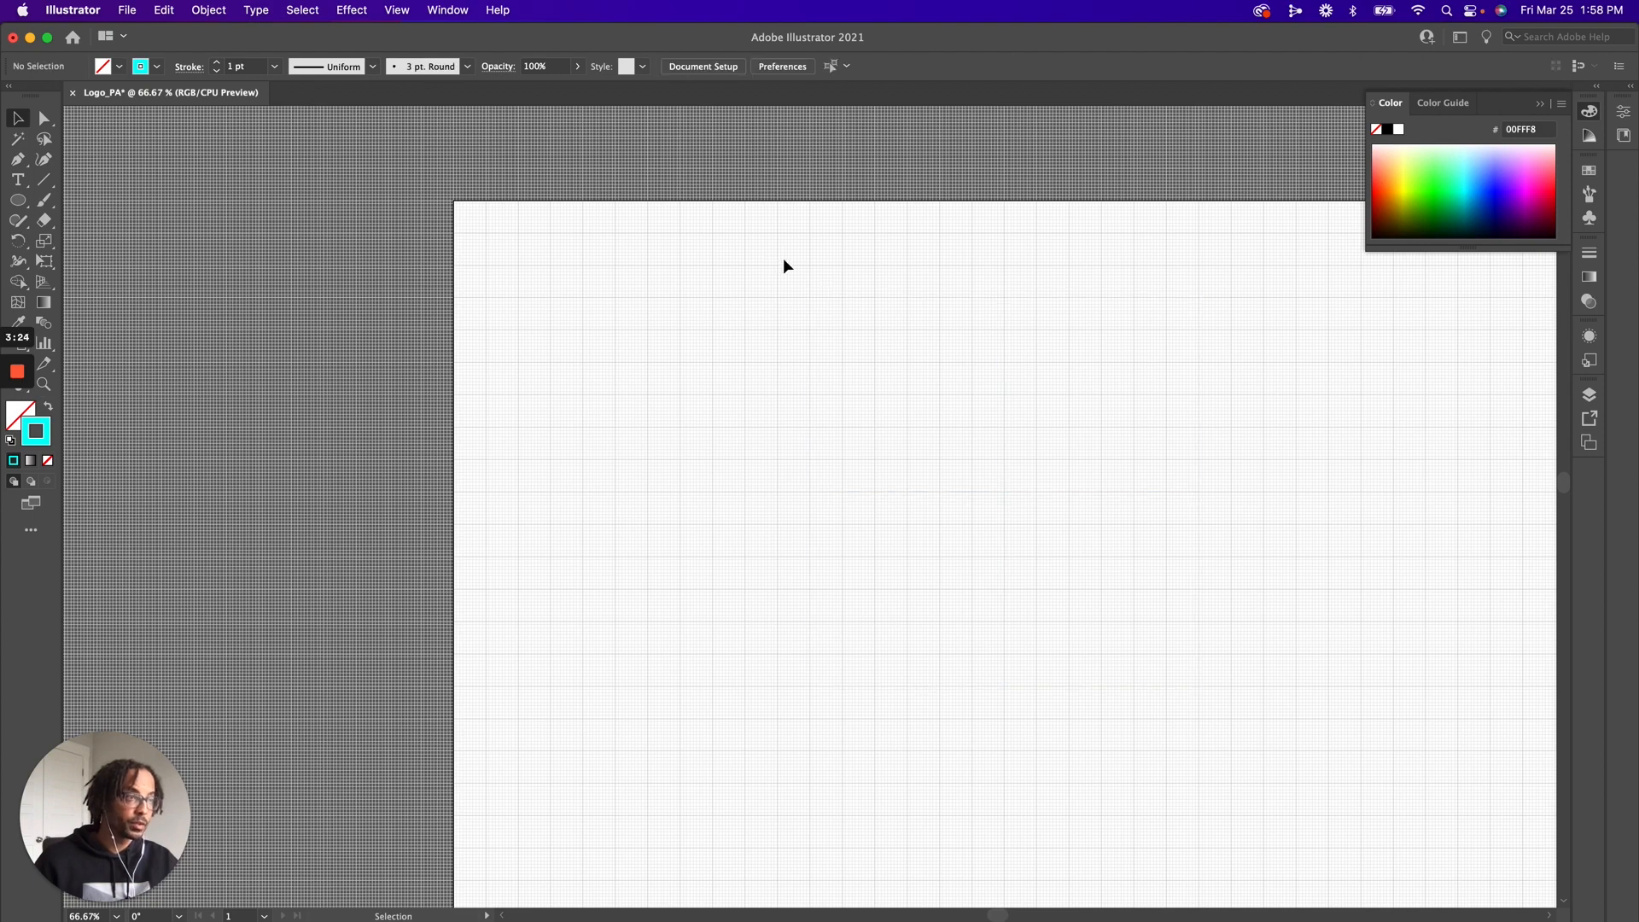
Darken the crossed lines' stroke colour to 00CCC2 and check it with the grid briefly hidden
left_click_drag(776, 257, 1007, 538)
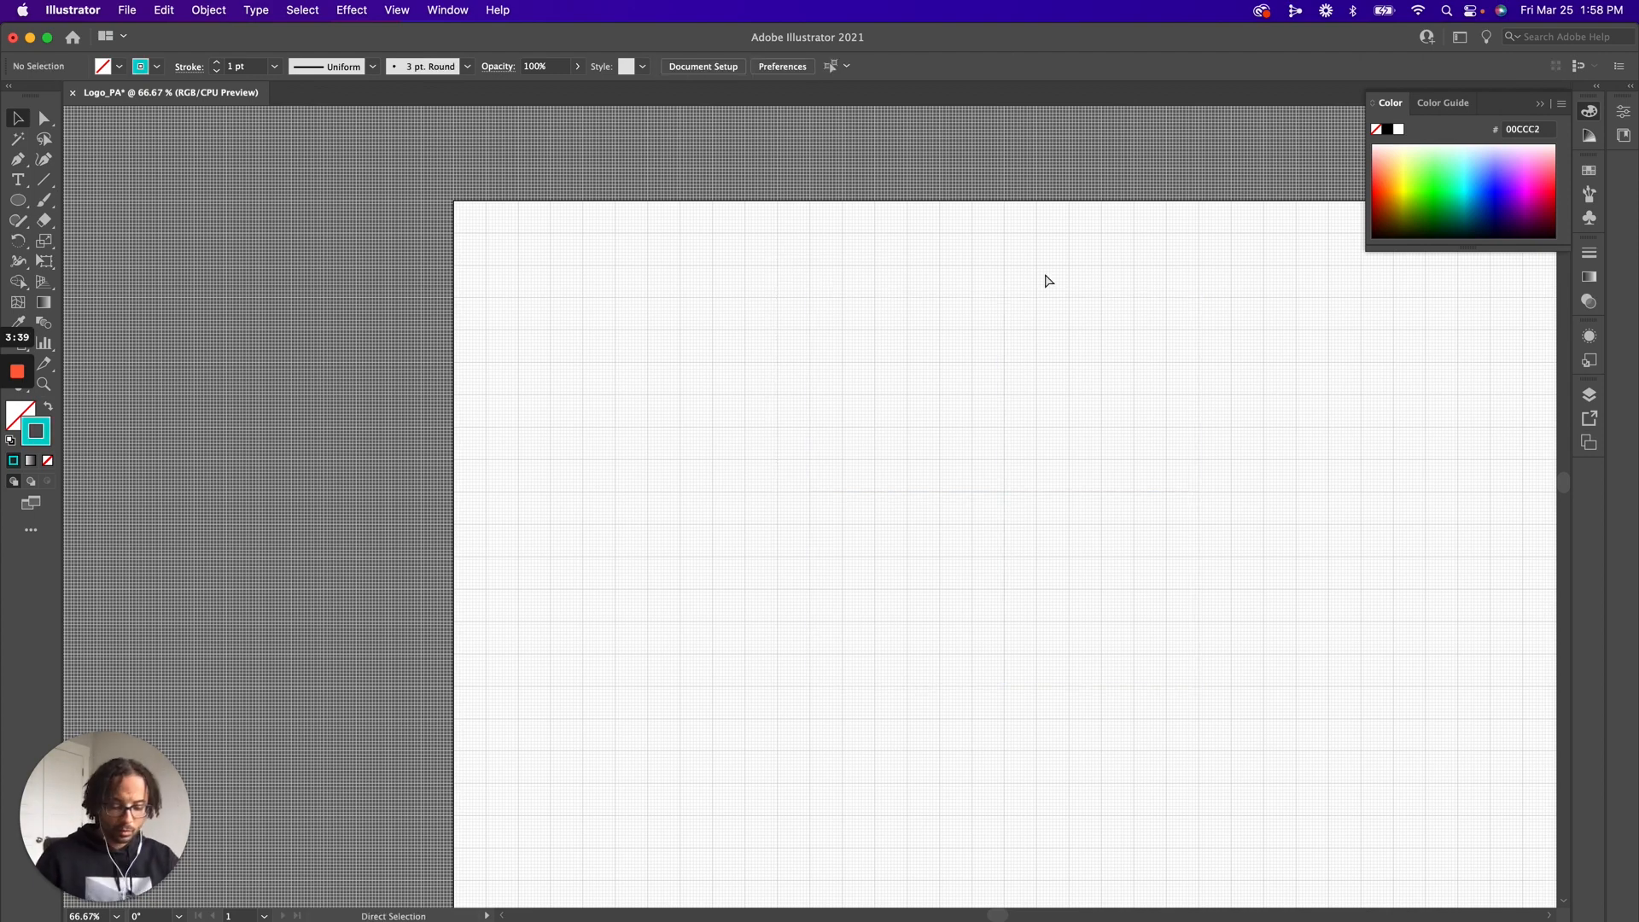
key("super+apostrophe")
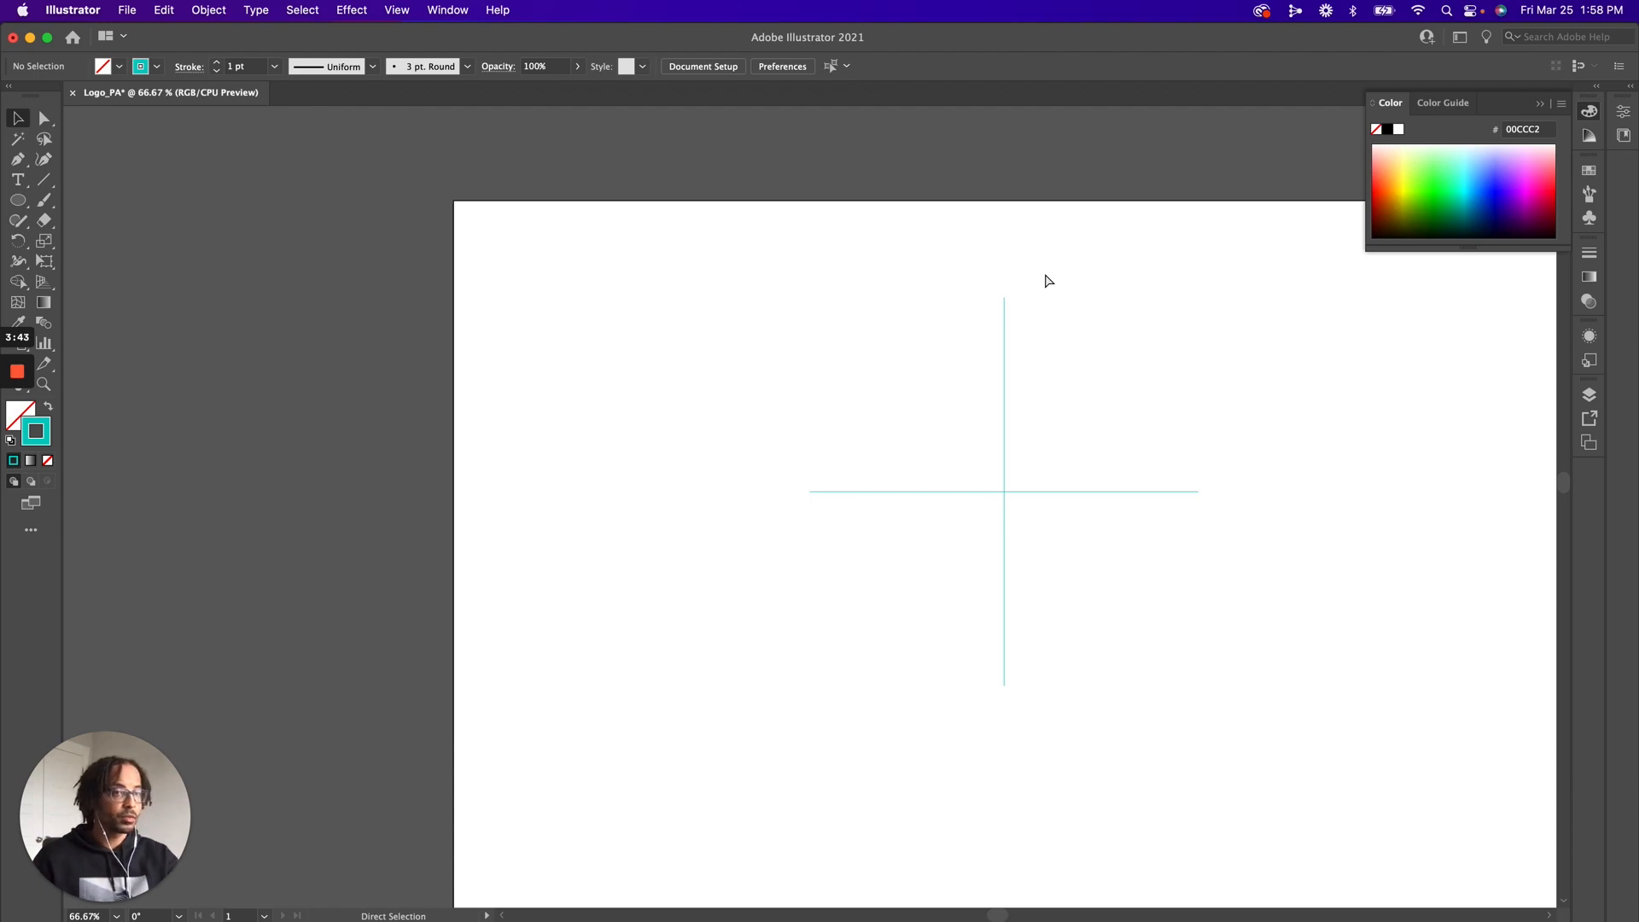
key("super+apostrophe")
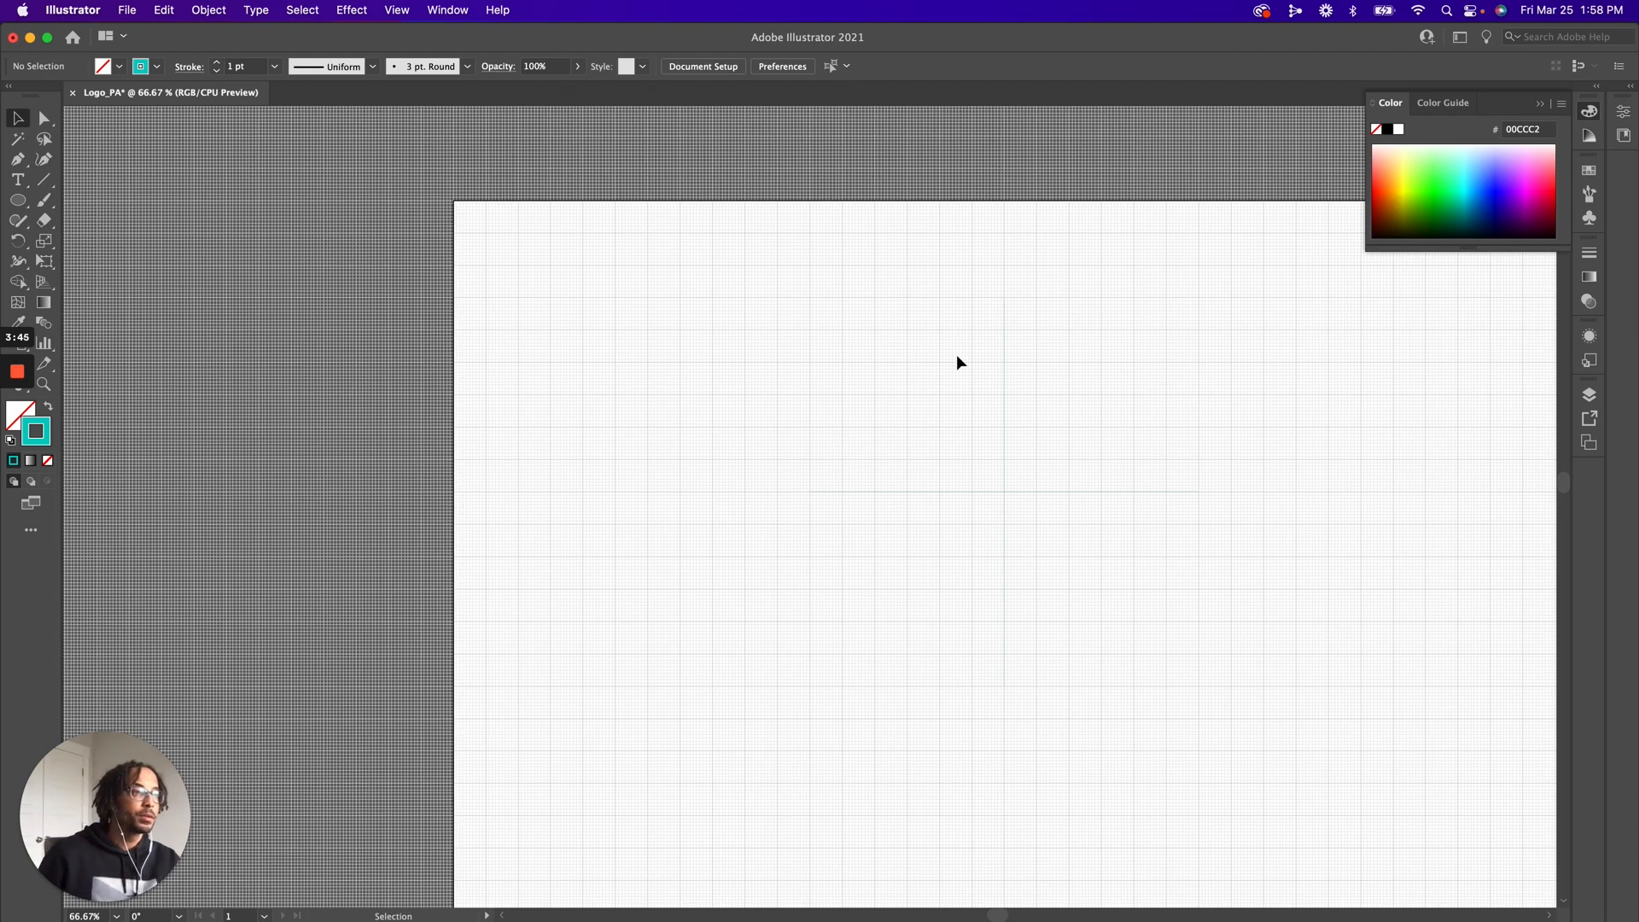
Draw a 200 px circle centred on the intersection of the crossed lines
key("l")
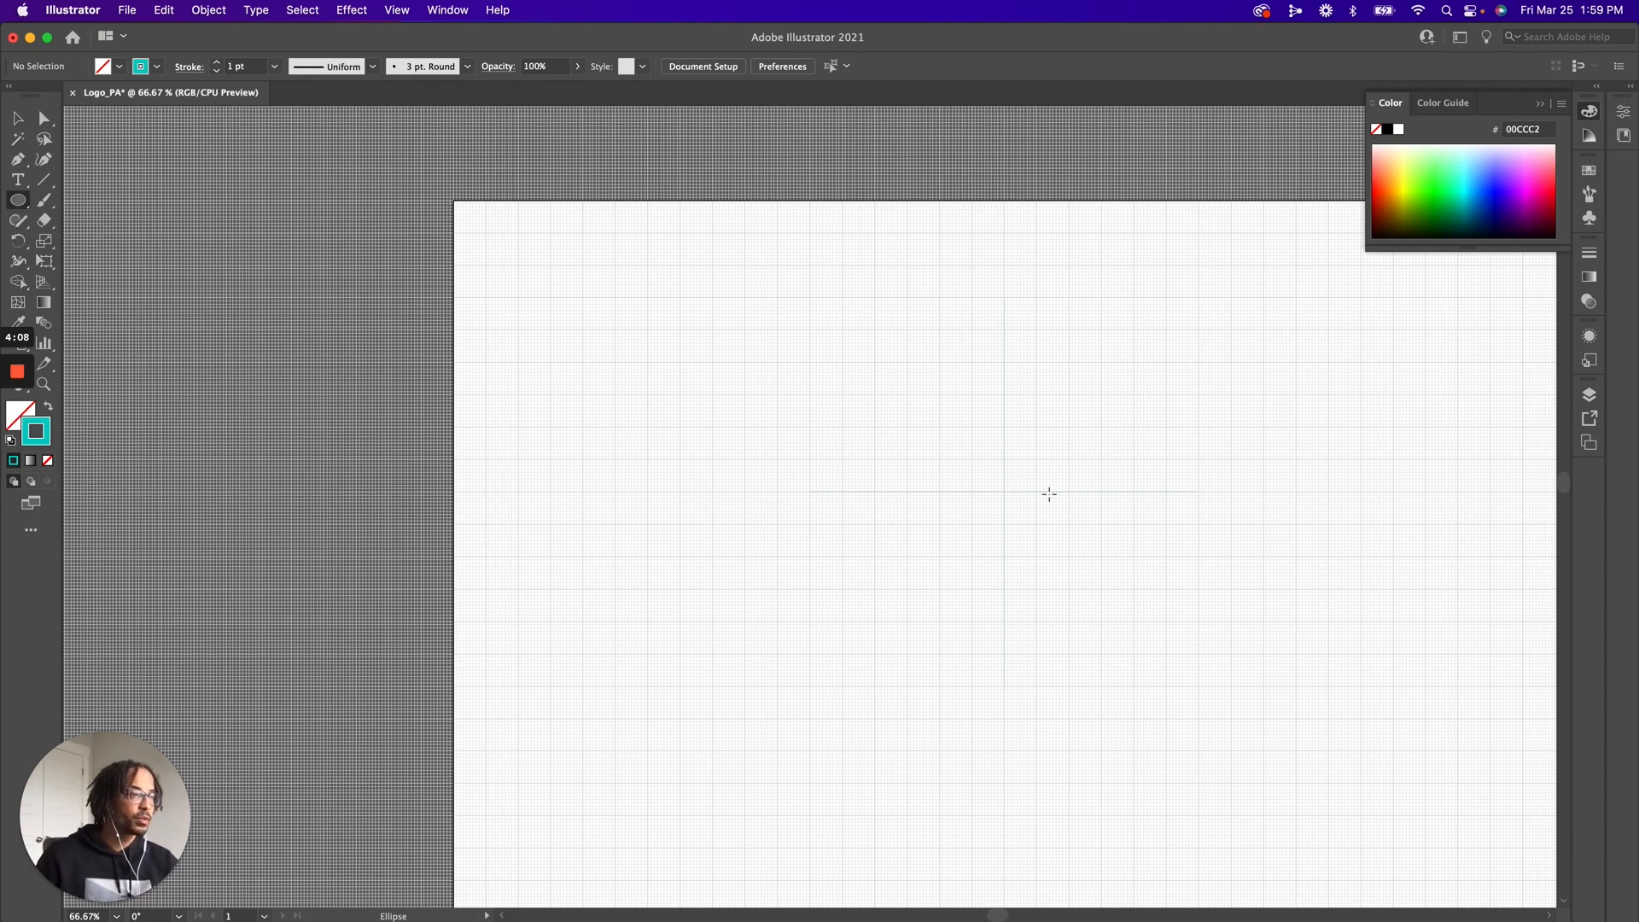
key("z")
left_click(1003, 493)
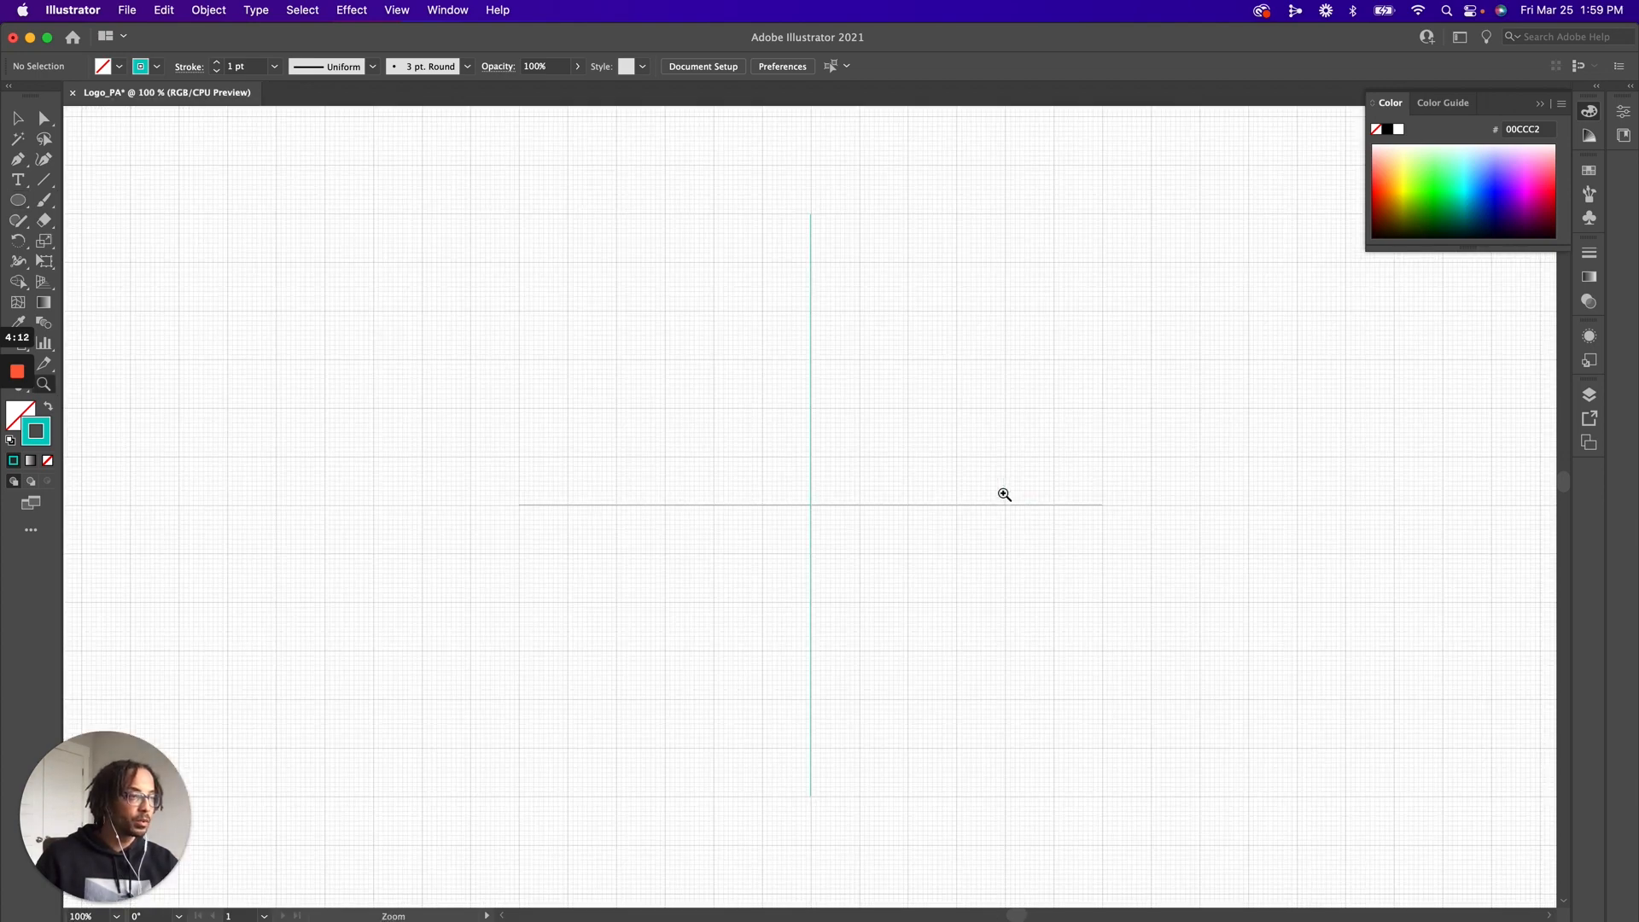
left_click(17, 198)
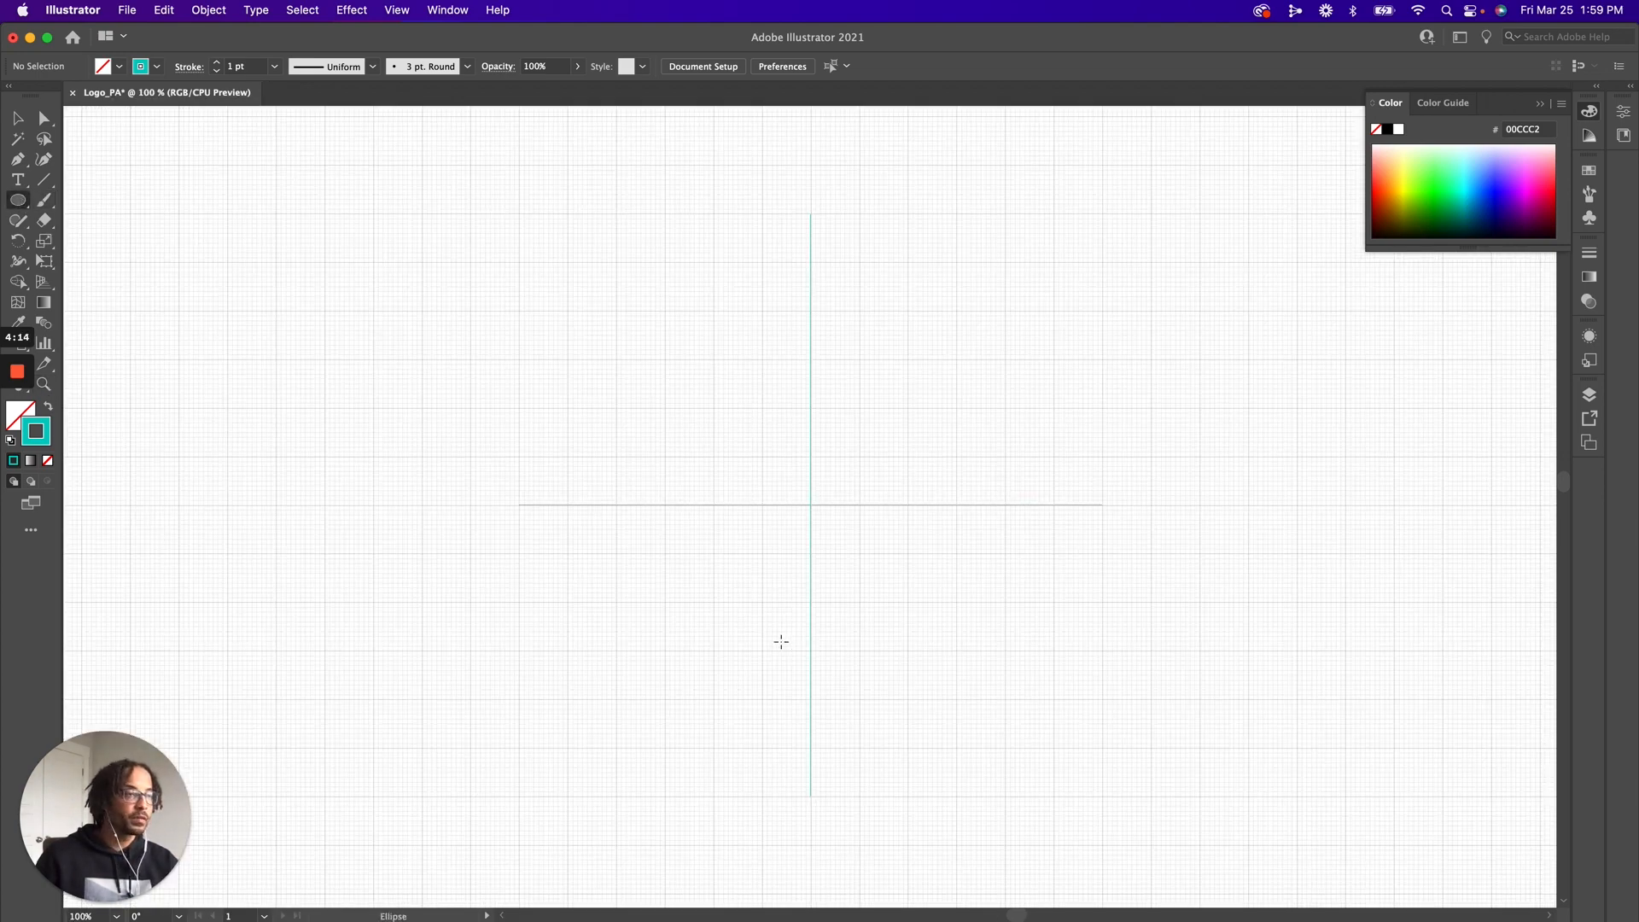
left_click_drag(811, 504, 875, 603)
key("v")
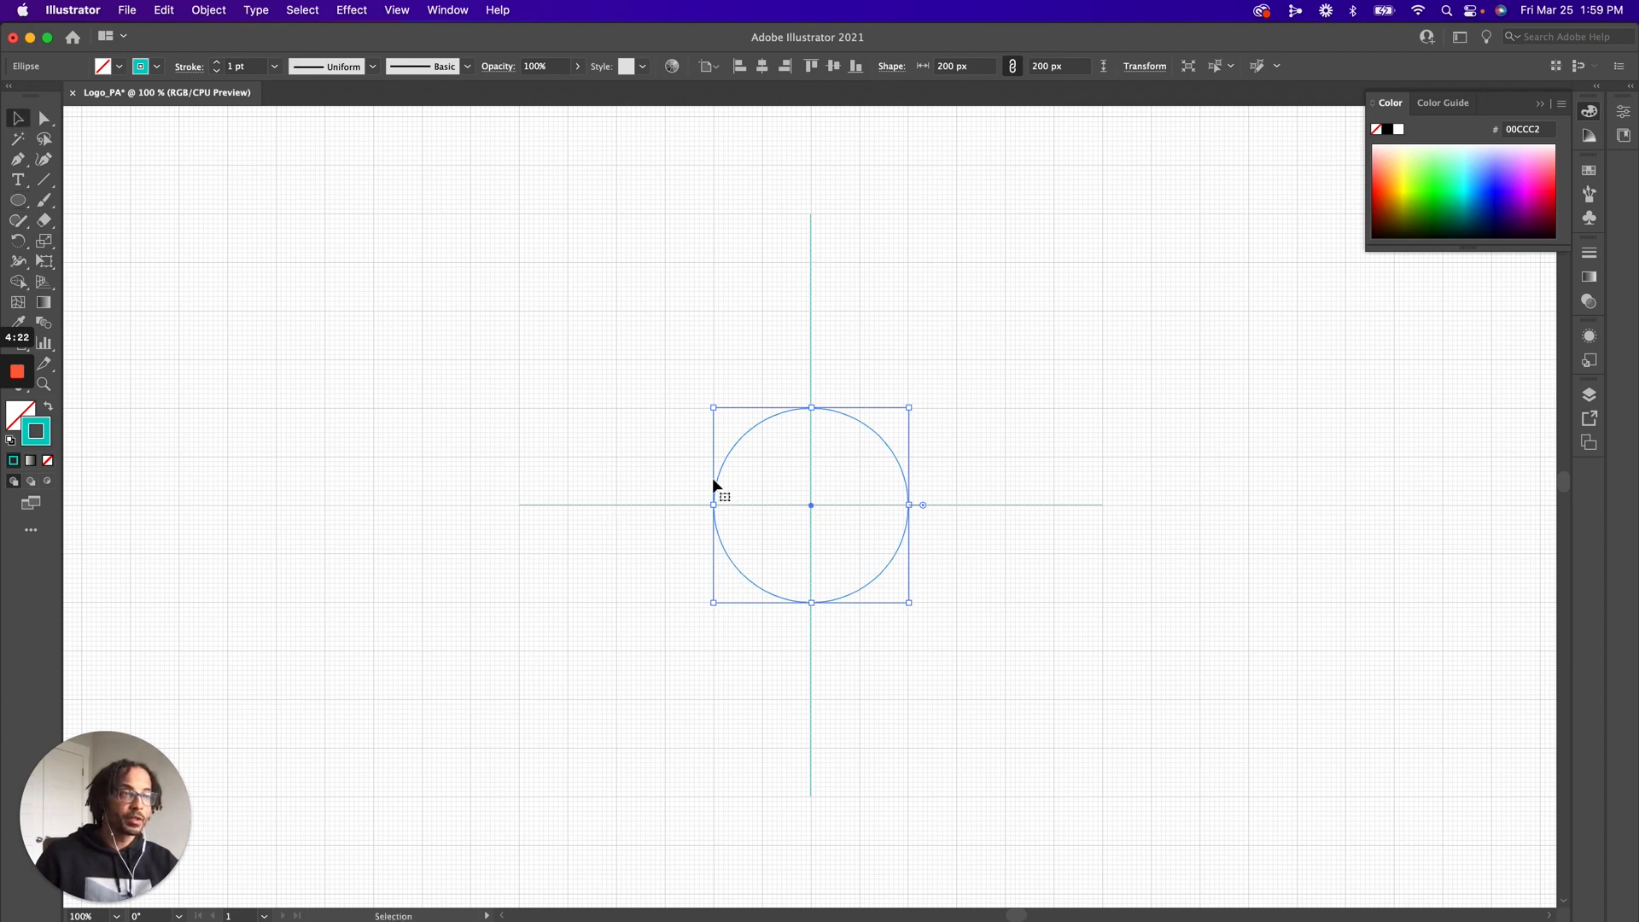
Align the circle's stroke to the inside and compare it with the outside and centre alignments at the circle's top
left_click(190, 67)
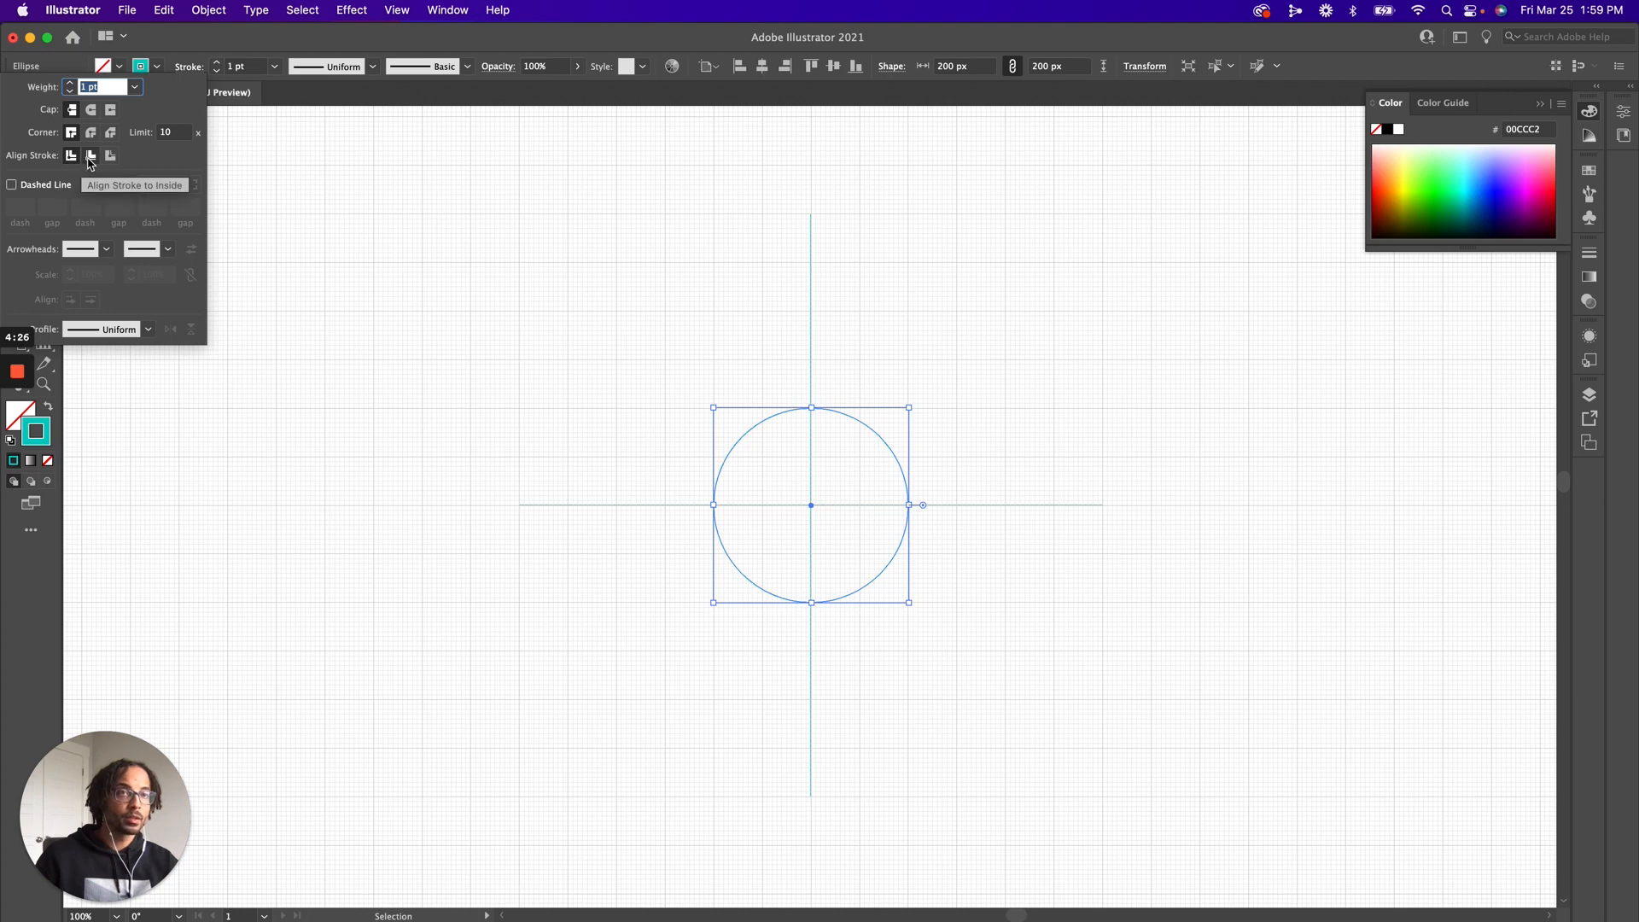
left_click(90, 159)
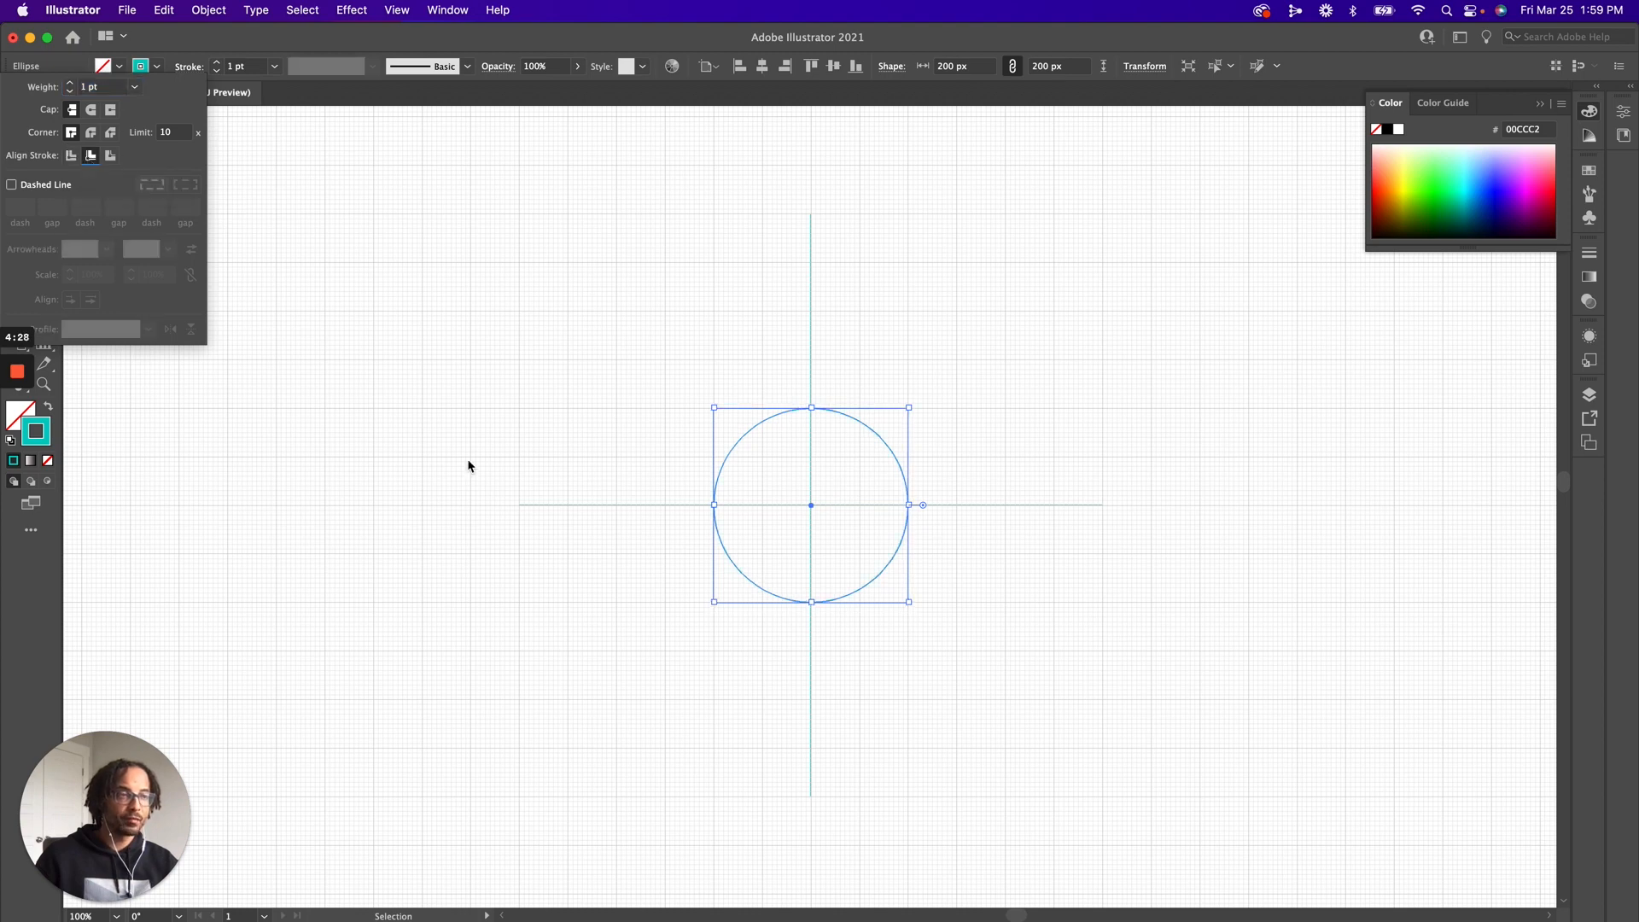
left_click(760, 519)
key("z")
left_click_drag(798, 395, 823, 425)
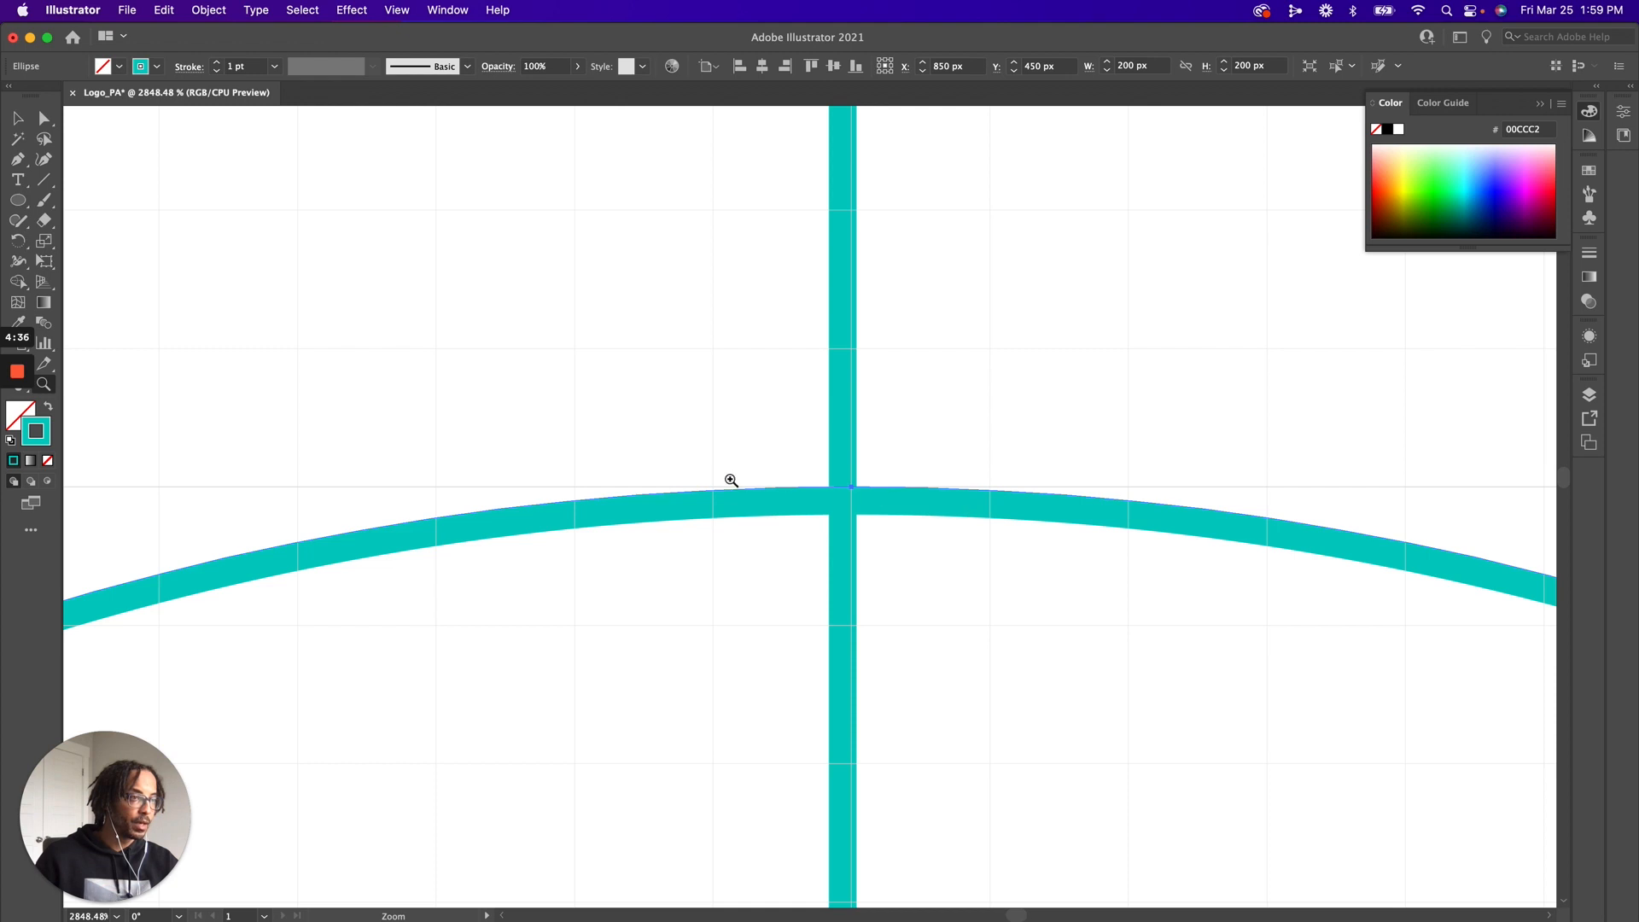
left_click(189, 66)
left_click(109, 155)
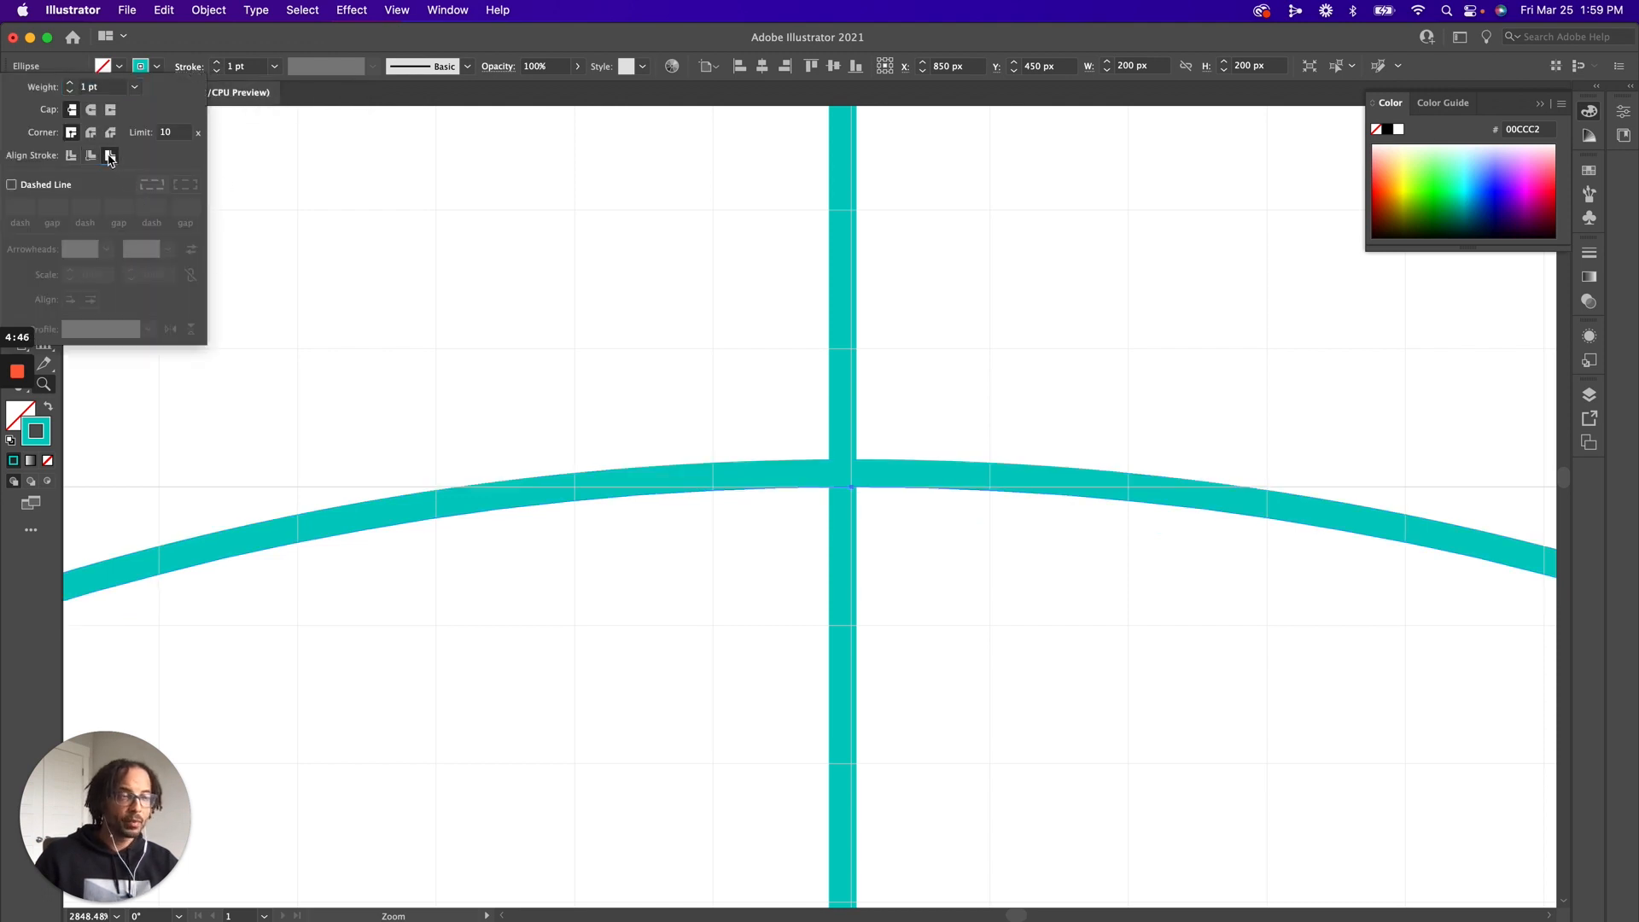
left_click(74, 156)
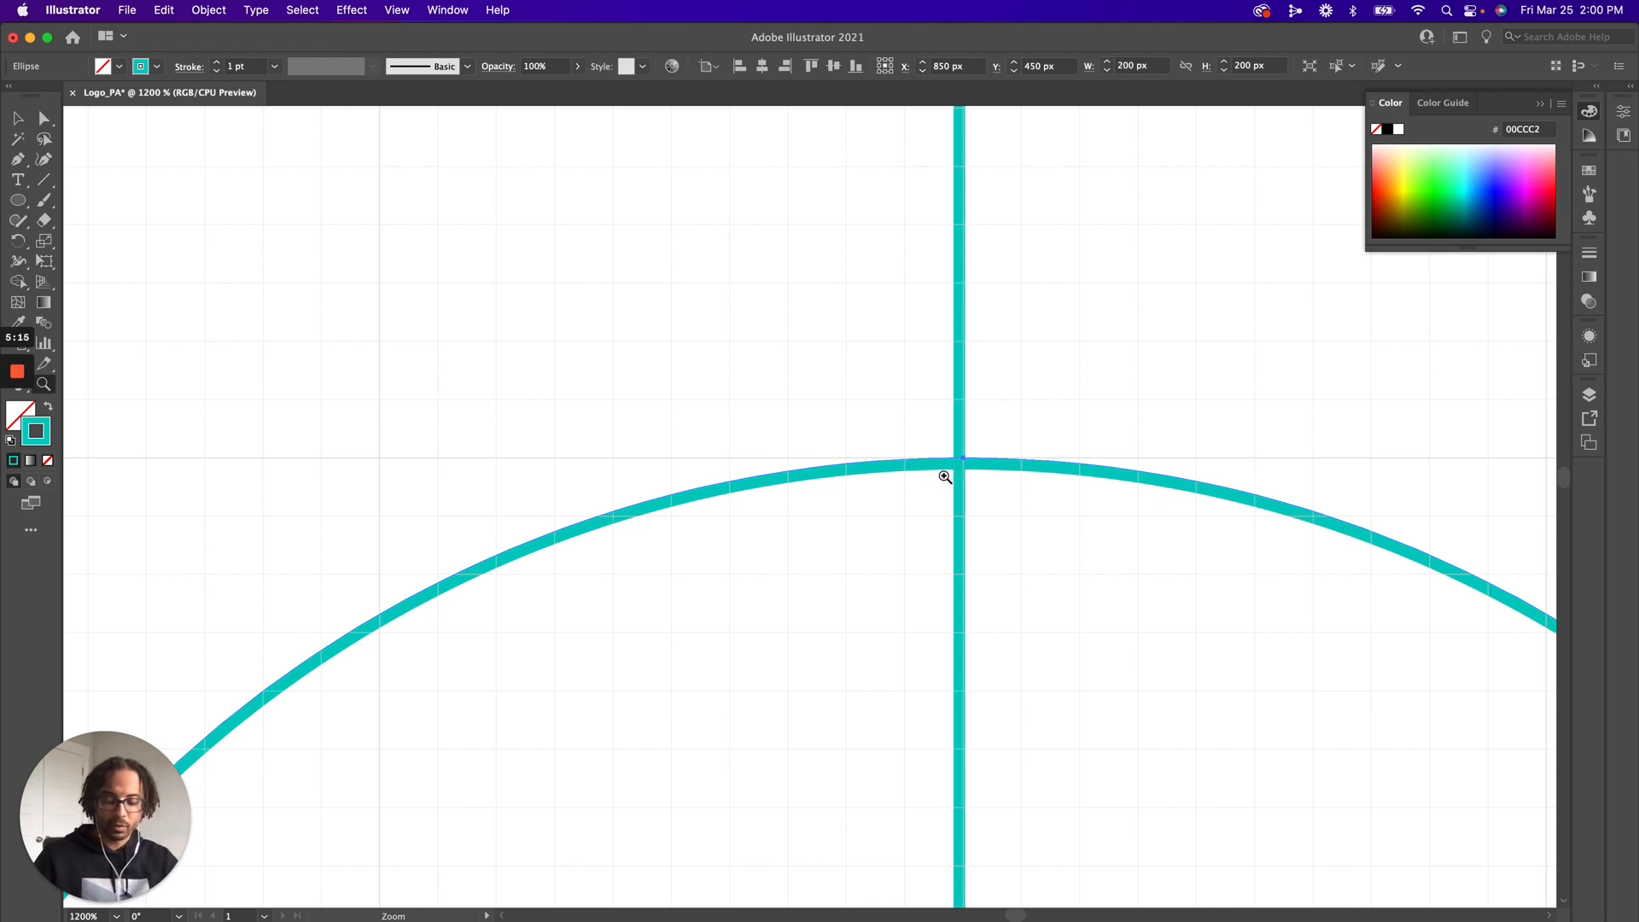
Duplicate the circle straight down the vertical guide by 100 px so the copy's top meets the guide intersection
left_click(1006, 470, "alt")
left_click(948, 498, "alt")
left_click(845, 606, "alt")
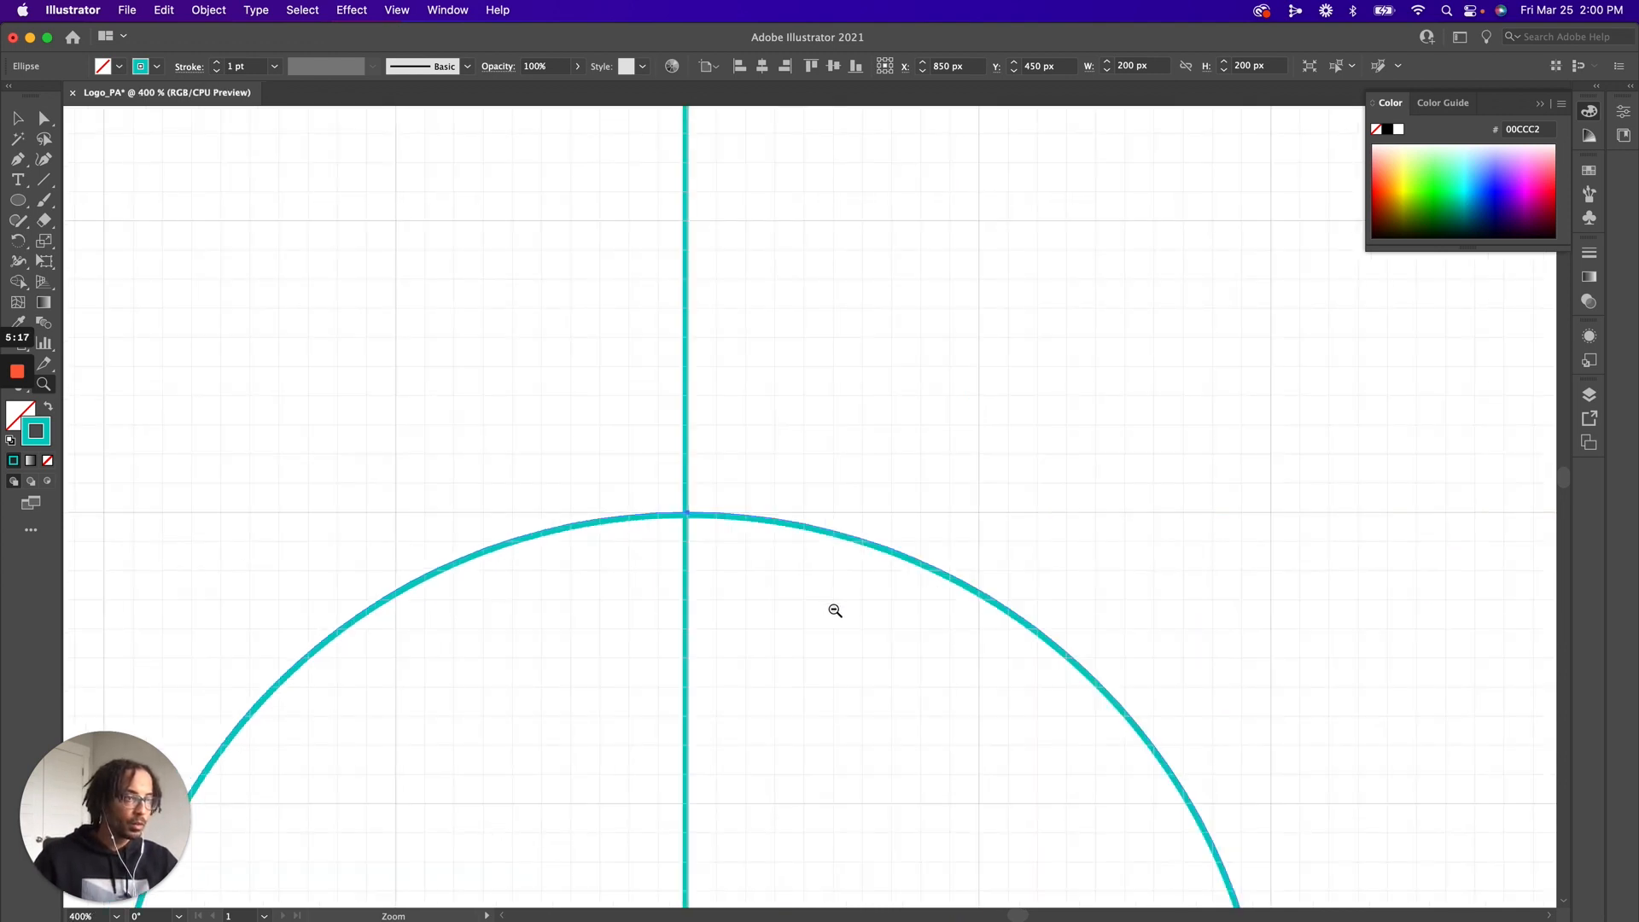
left_click(777, 651, "alt")
left_click(773, 651, "alt")
key("v")
left_click(961, 619)
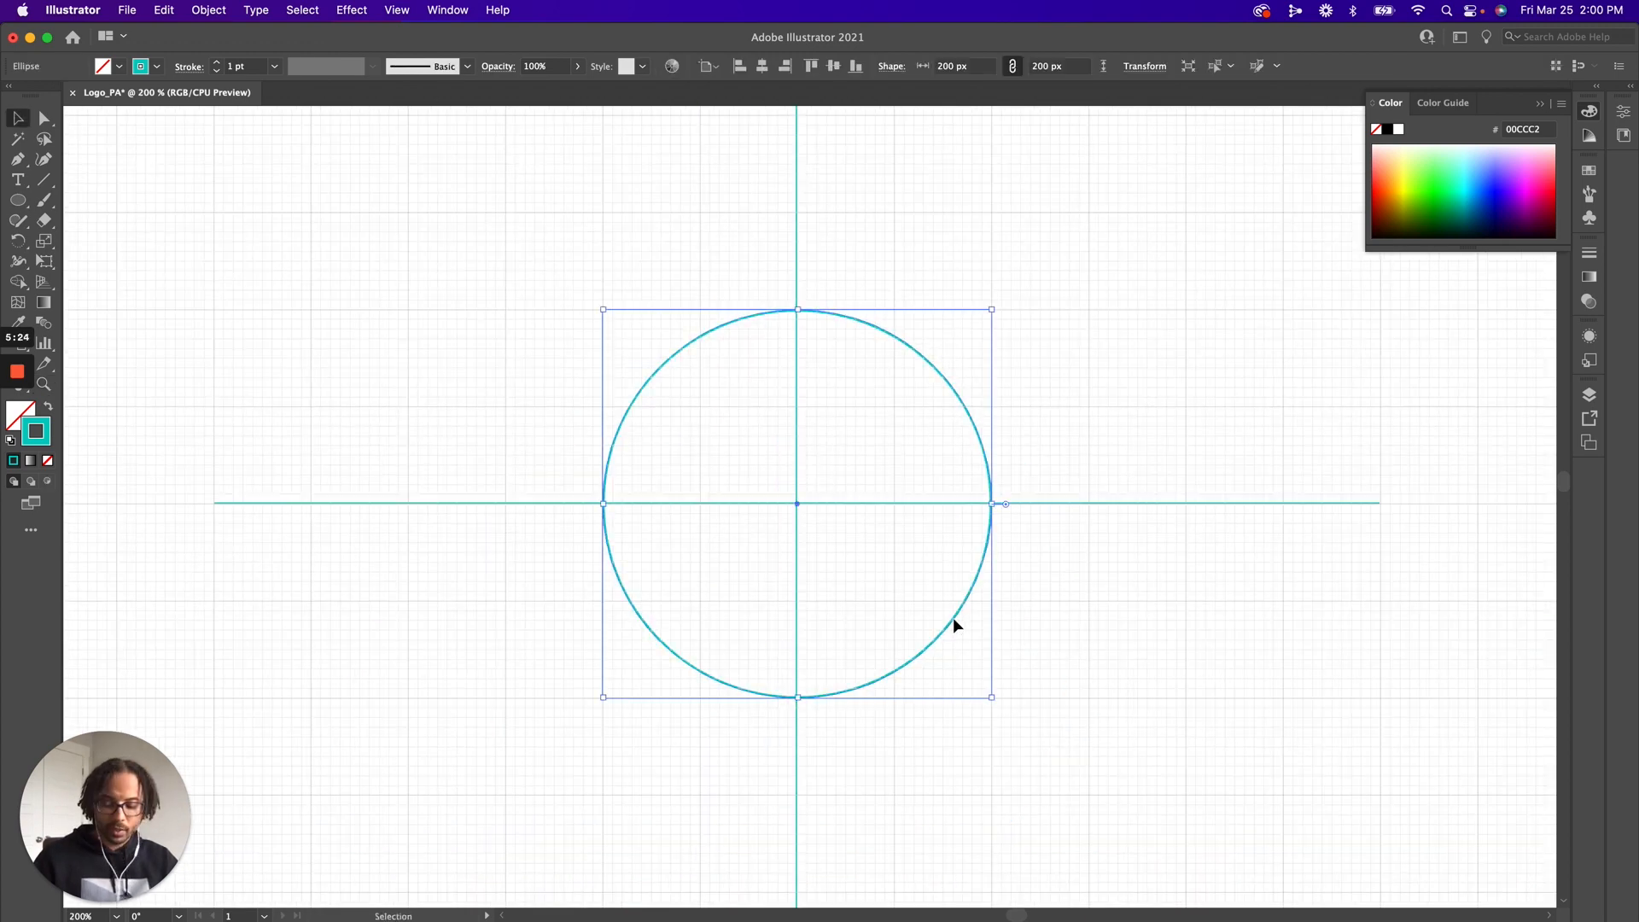
left_click_drag(954, 620, 926, 820)
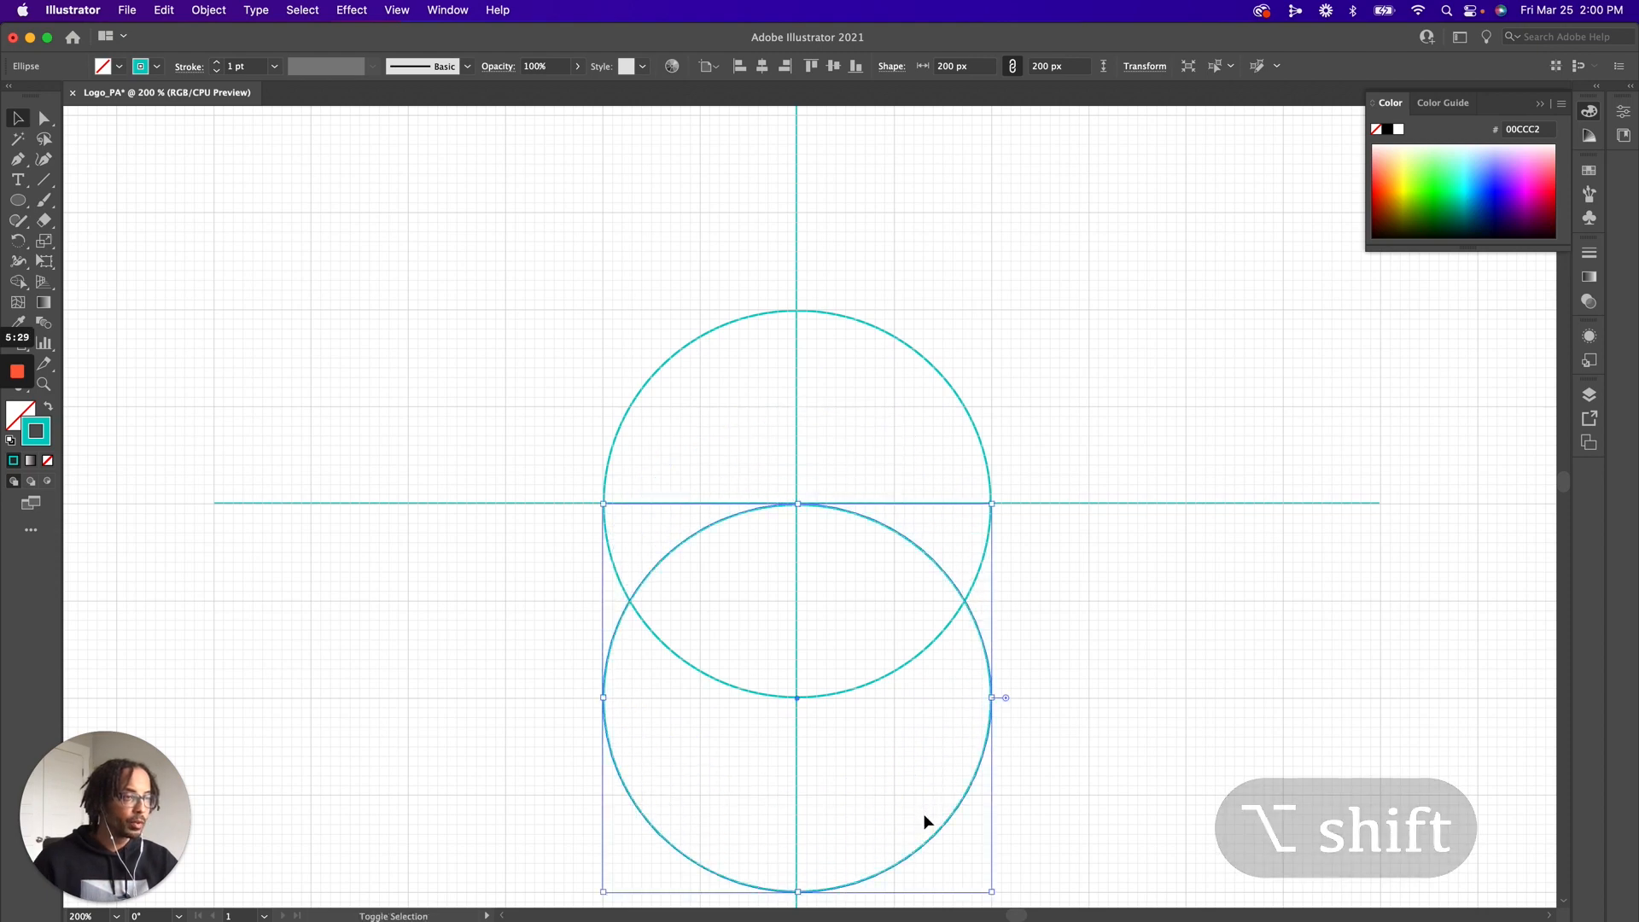
Set the stroke colour of both circles to black (000000)
left_click(1057, 480)
left_click(849, 321)
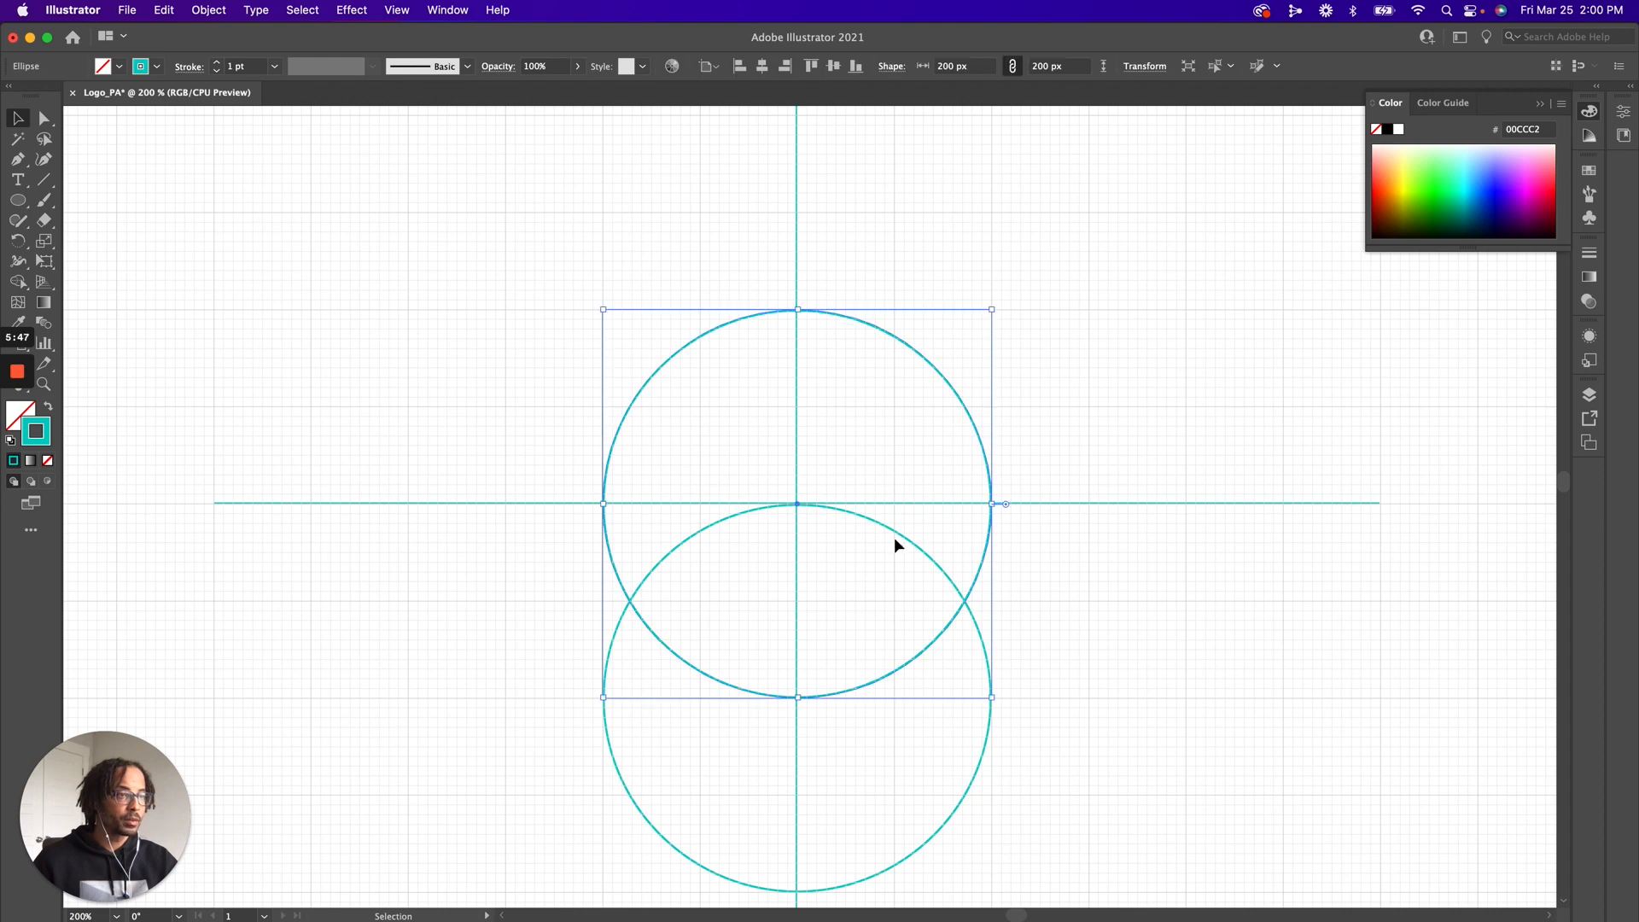
left_click(902, 541, "shift")
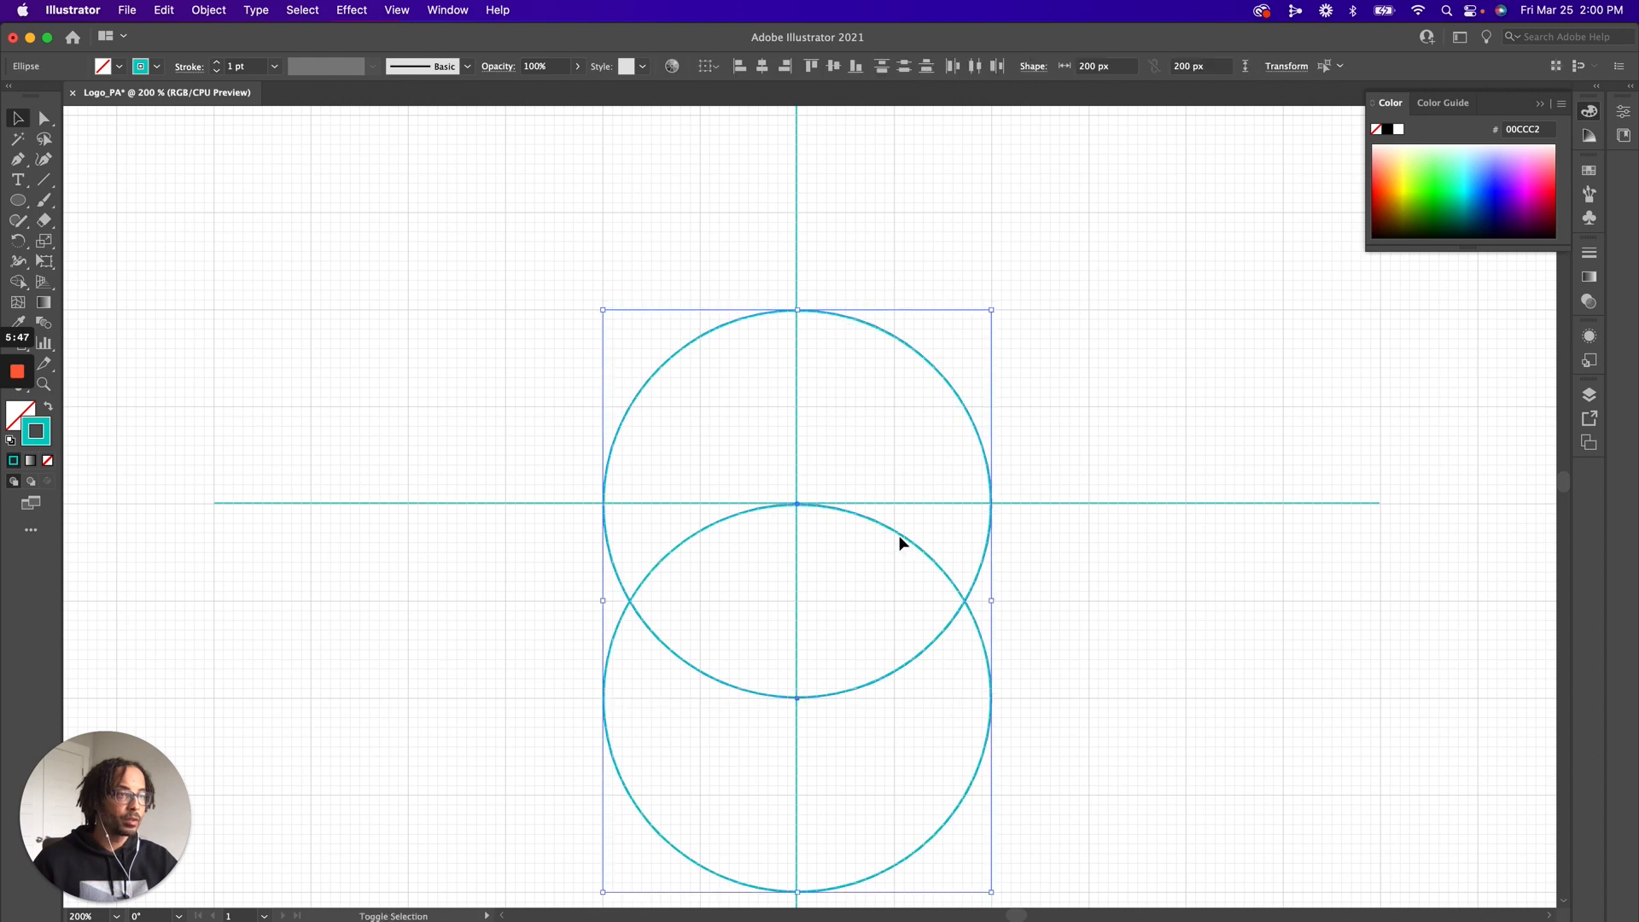
double_click(38, 433)
type("000000")
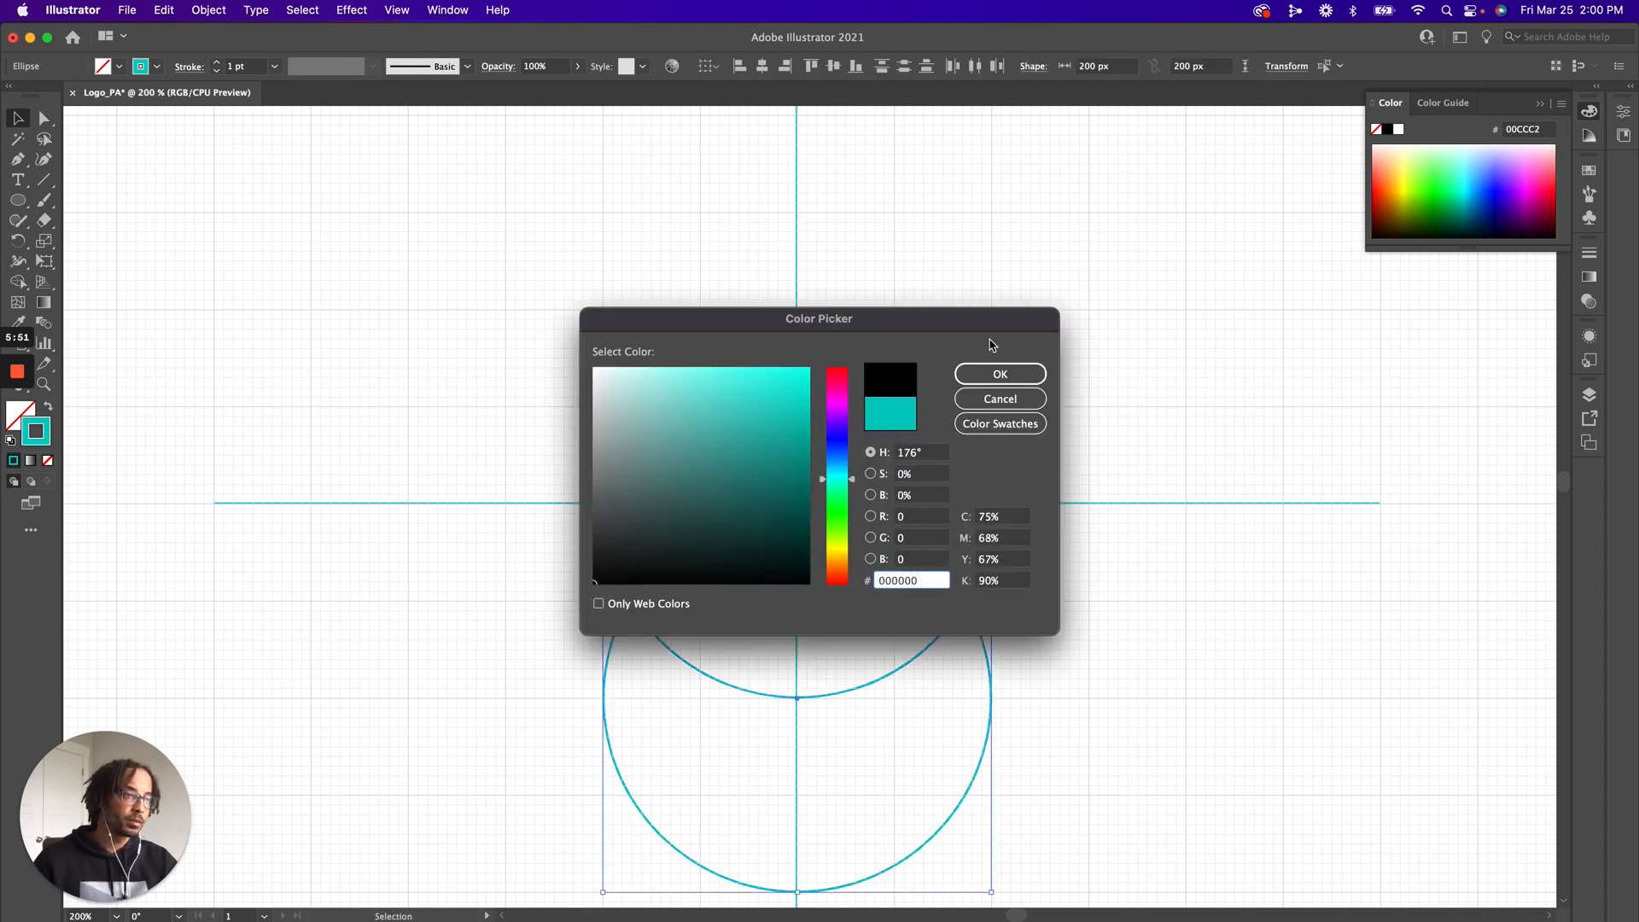
left_click(1002, 375)
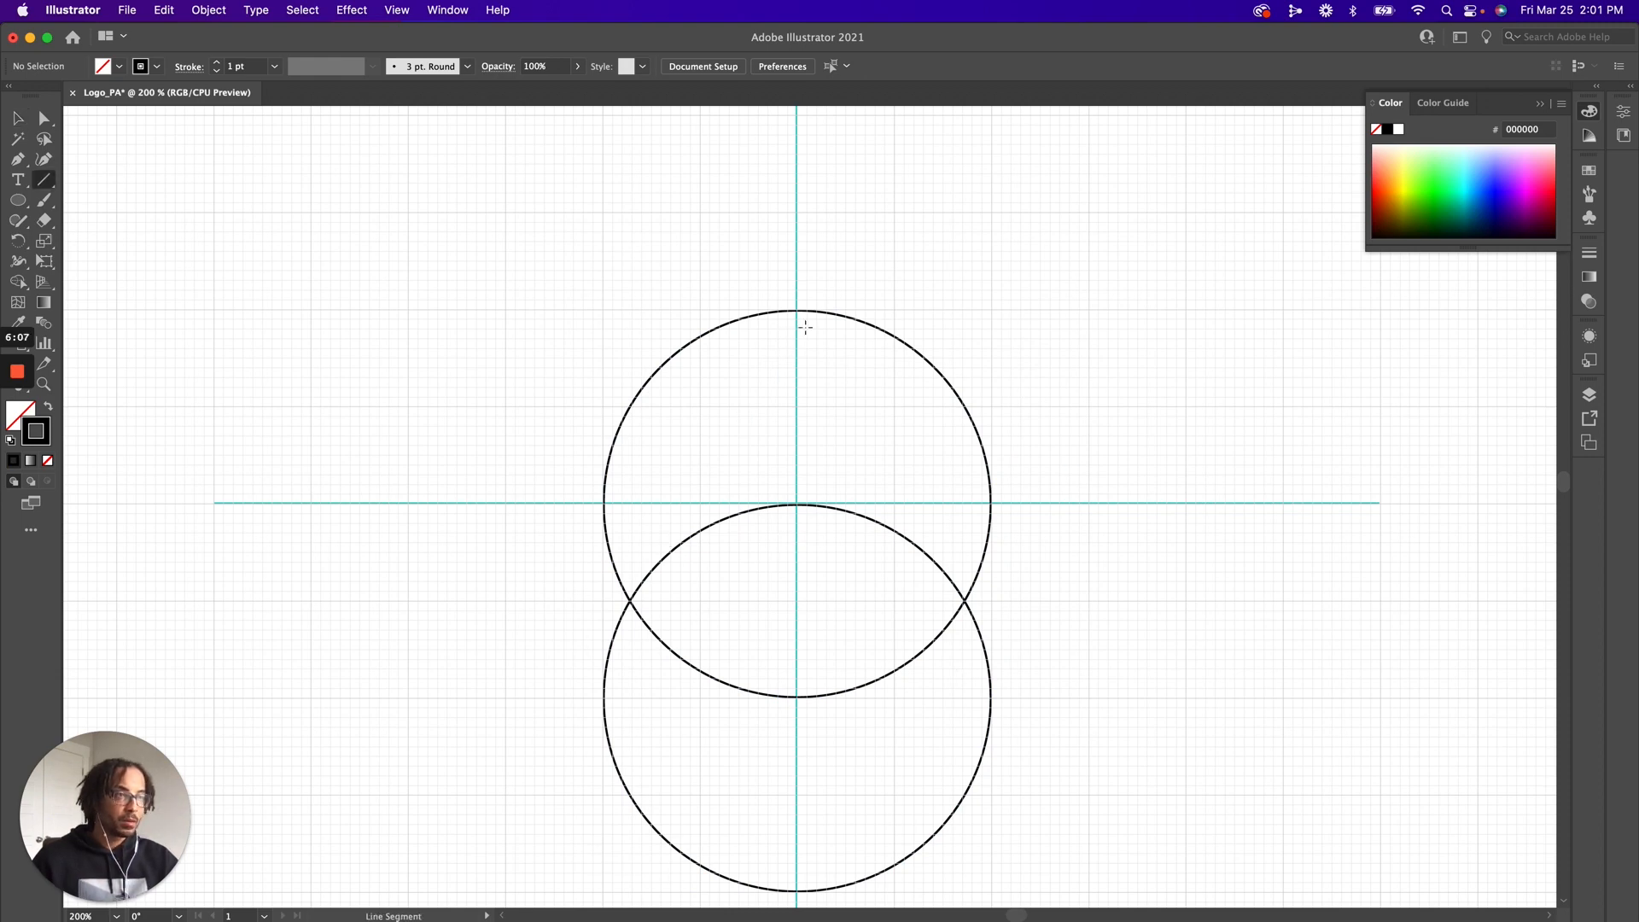
Draw a 100 px vertical line from the upper circle's top to its centre and check it with the grid briefly hidden
left_click_drag(796, 311, 797, 502)
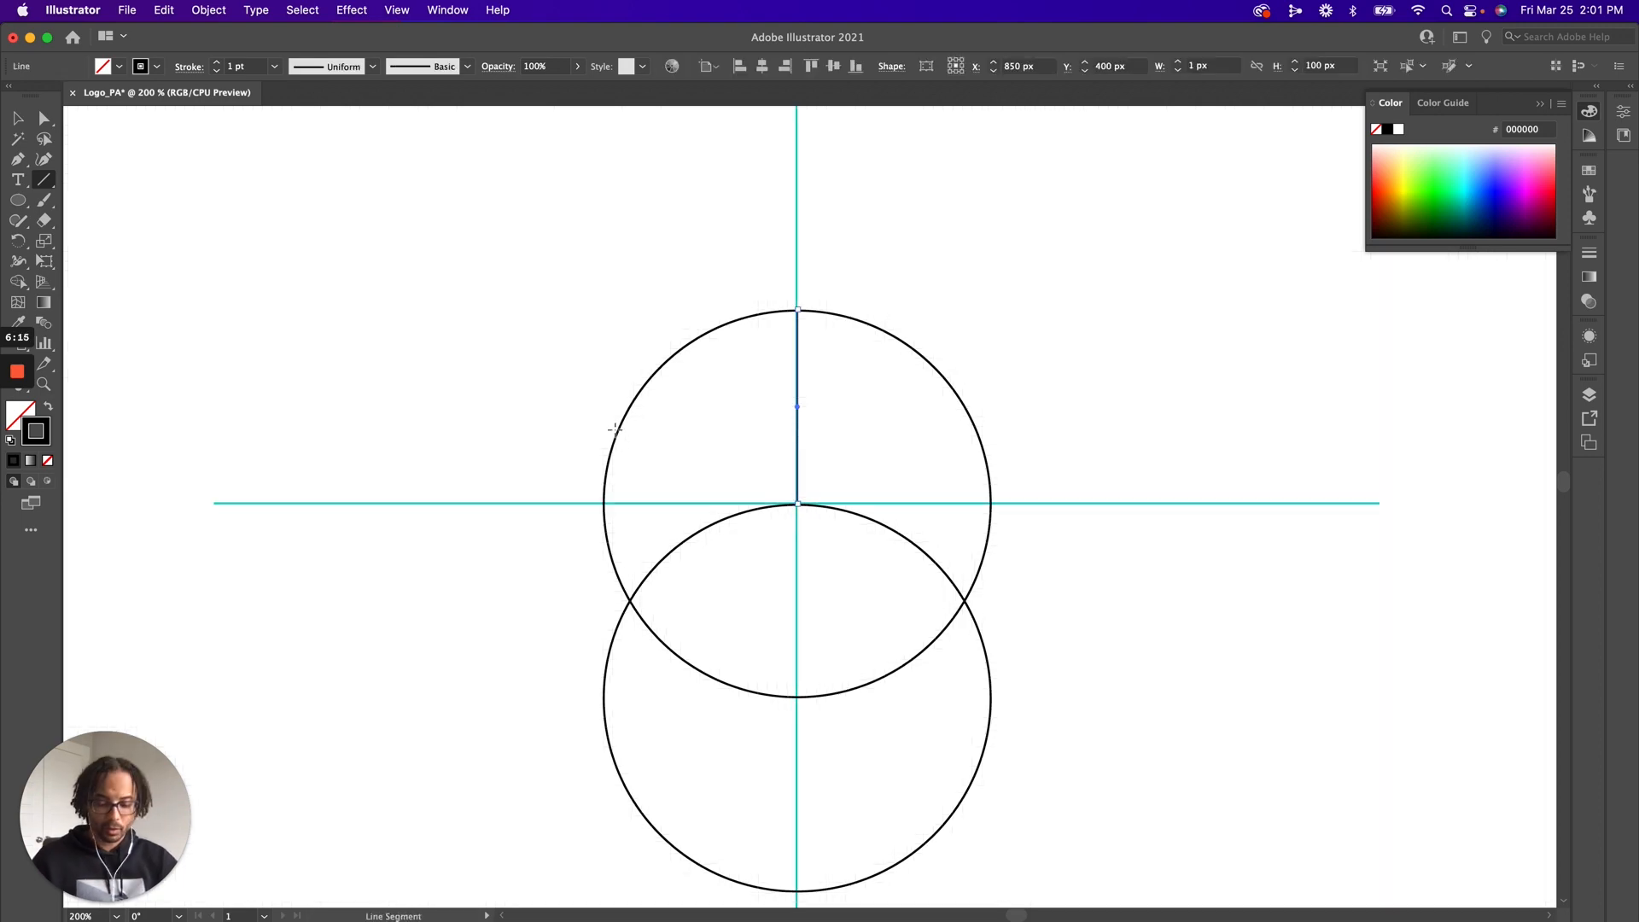
key("v")
key("super+shift+a")
key("a")
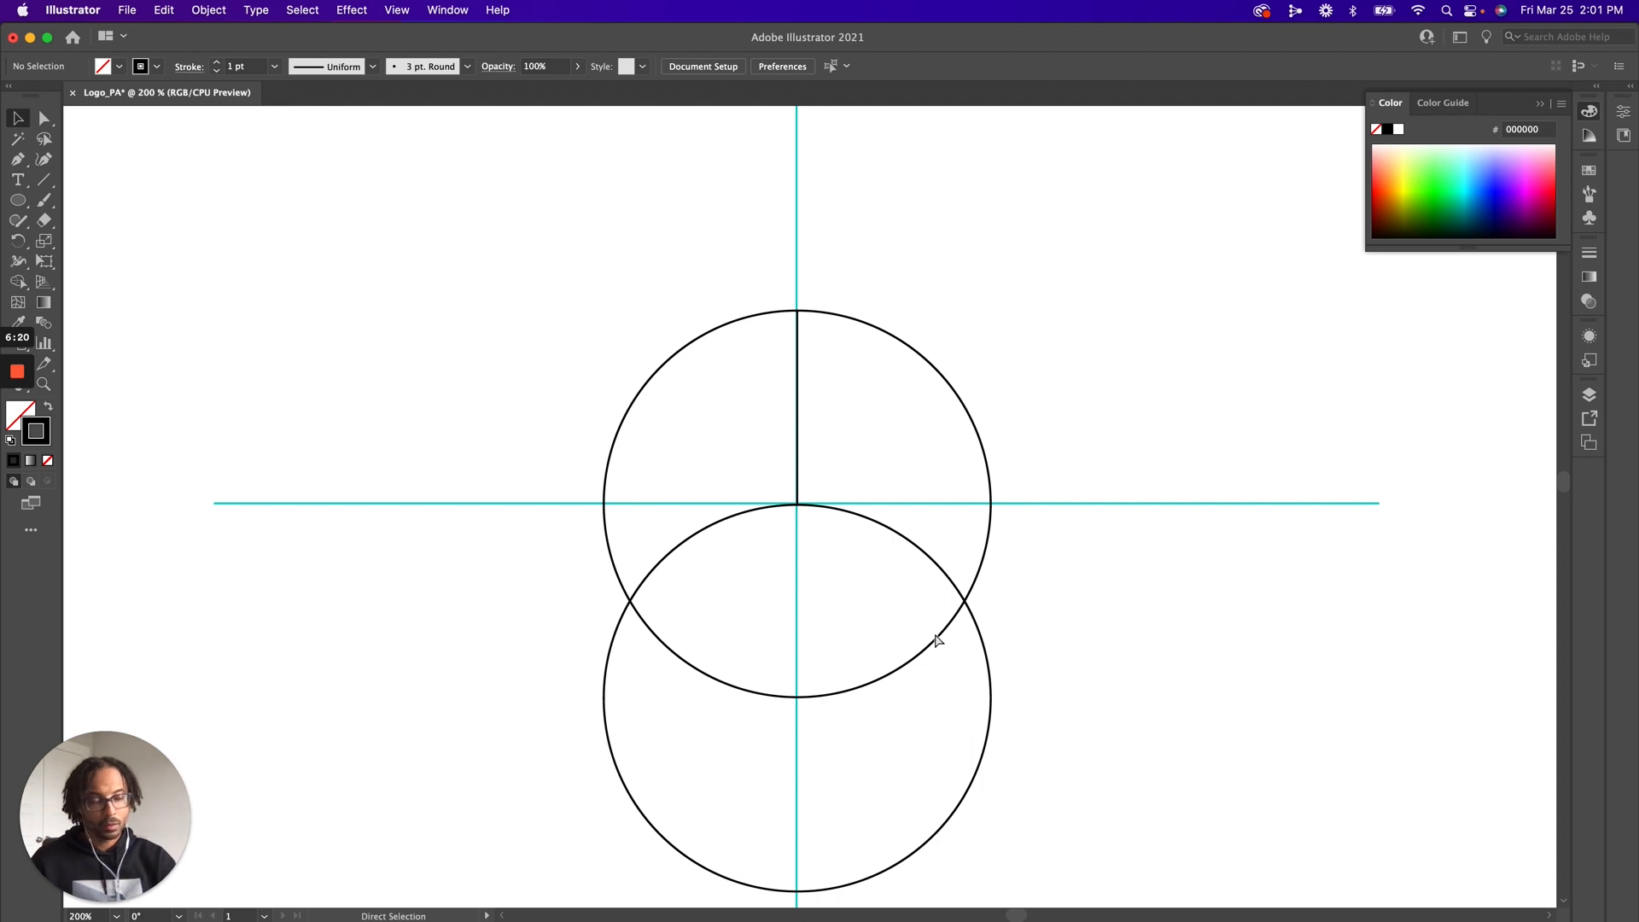
key("super+apostrophe")
key("v")
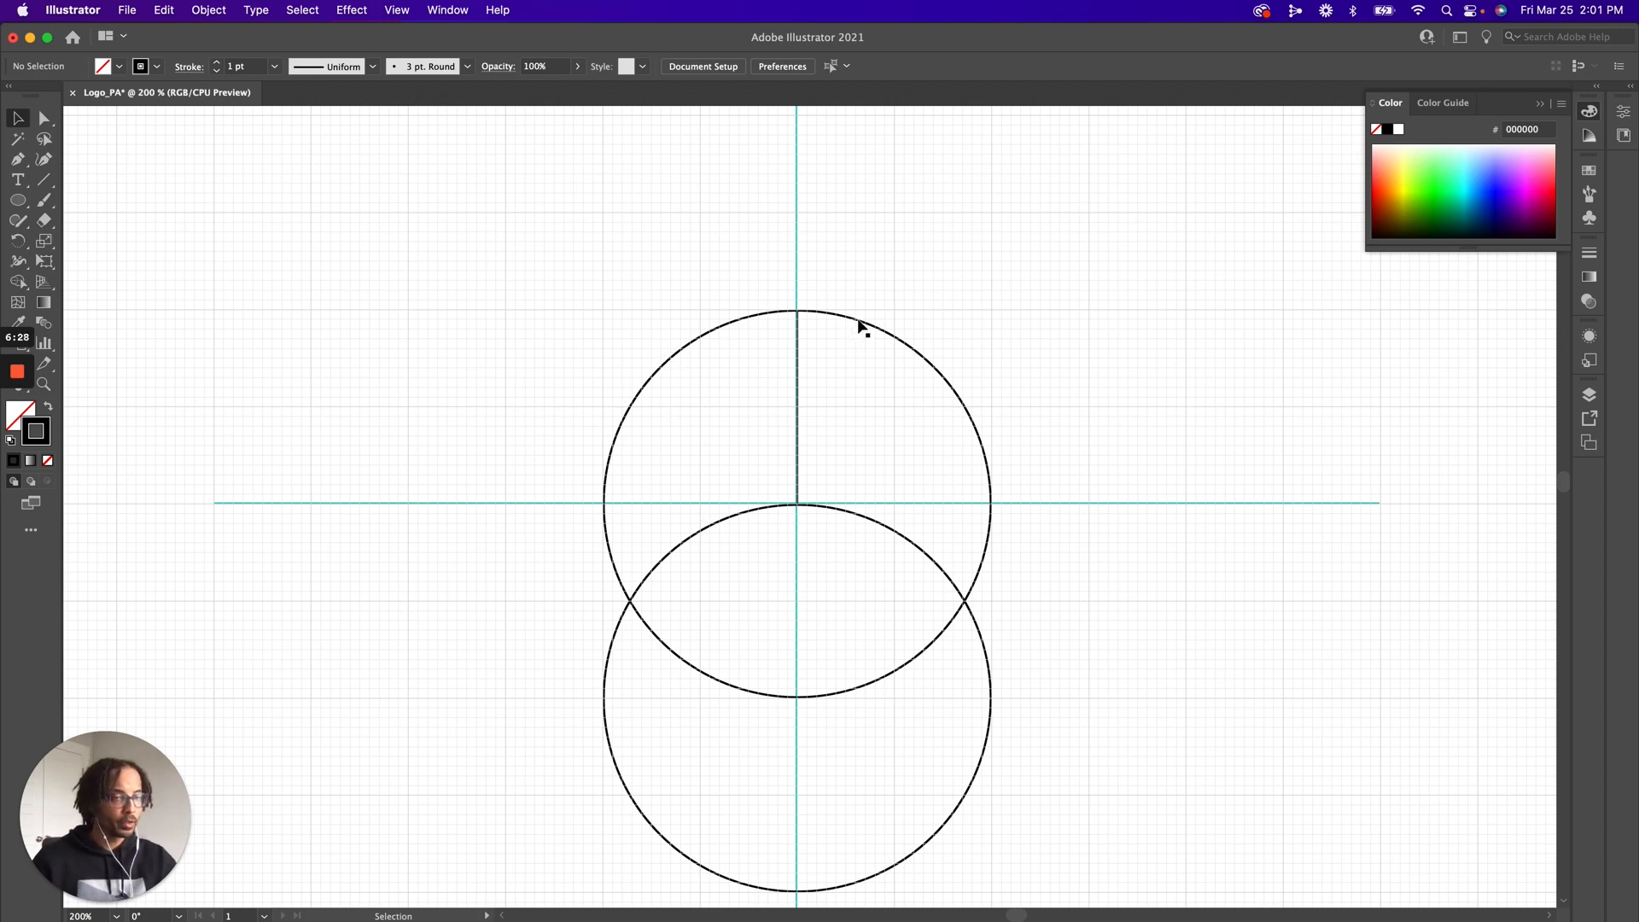
Copy the upper circle, paste it in front, and scale the copy from its centre to 160 px
left_click(831, 314)
key("a")
left_click(797, 311)
key("super+c")
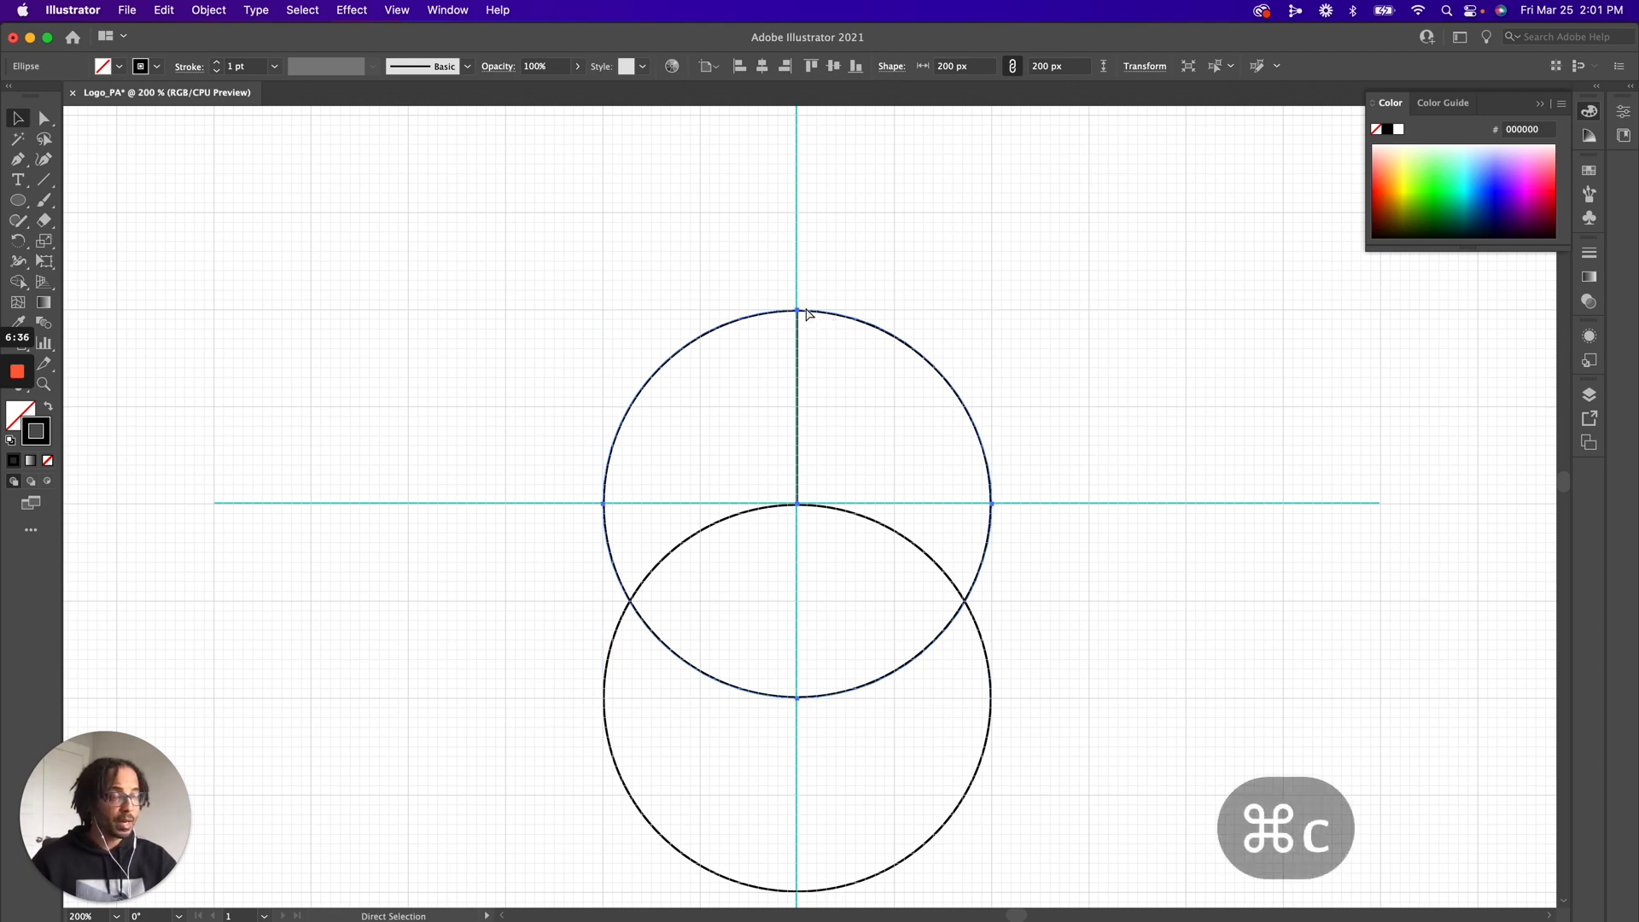
key("super+f")
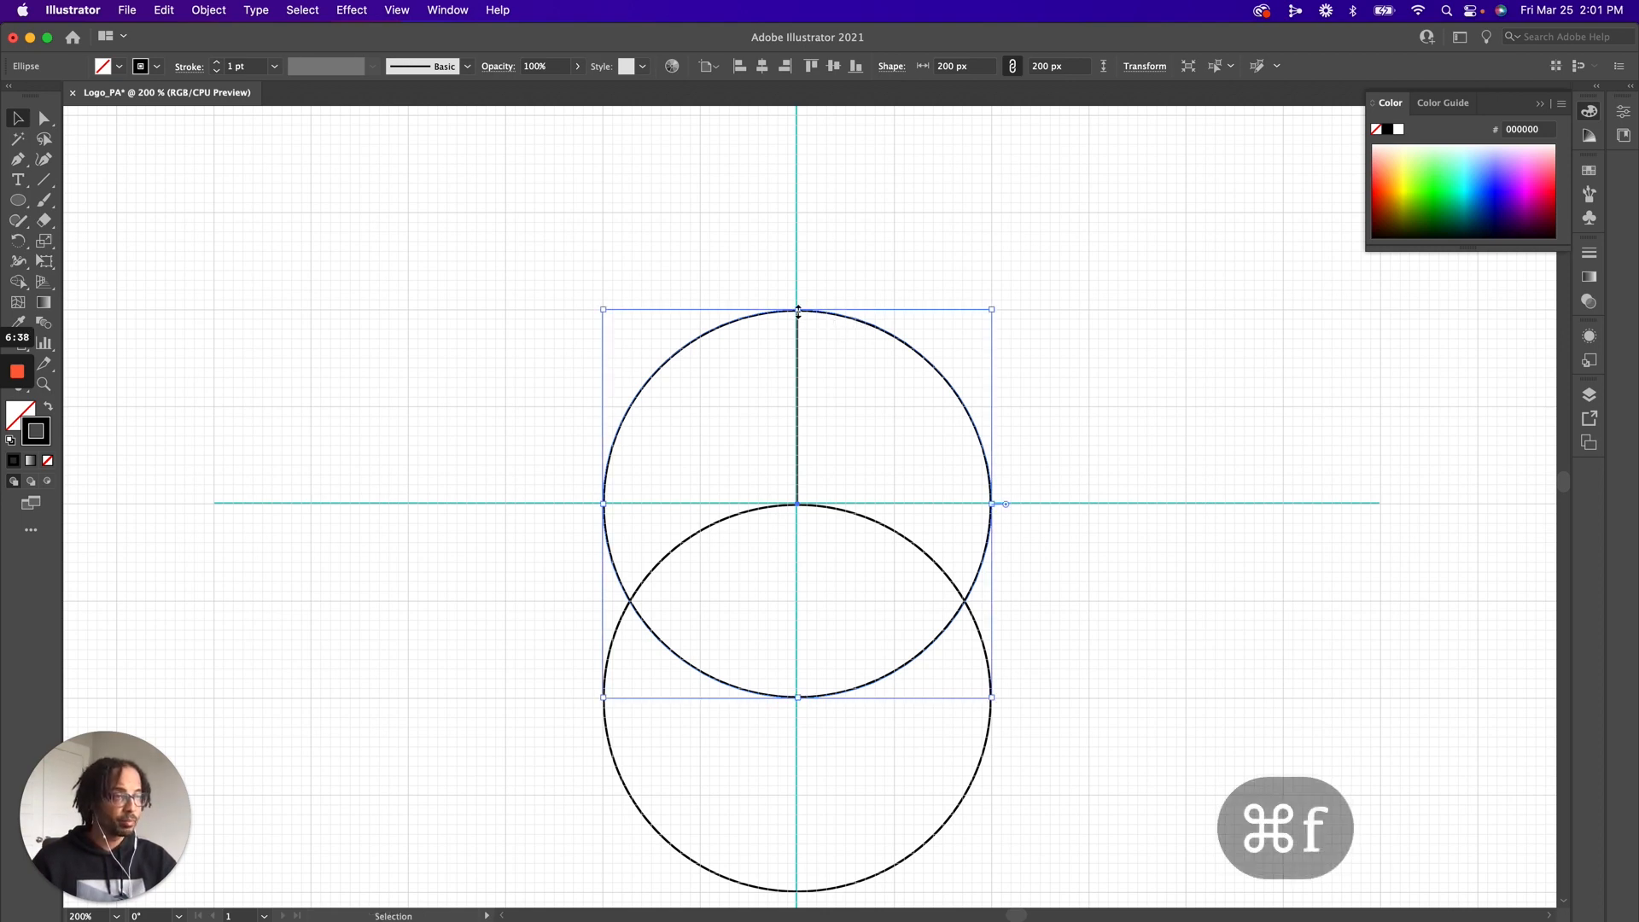
left_click_drag(797, 310, 797, 350)
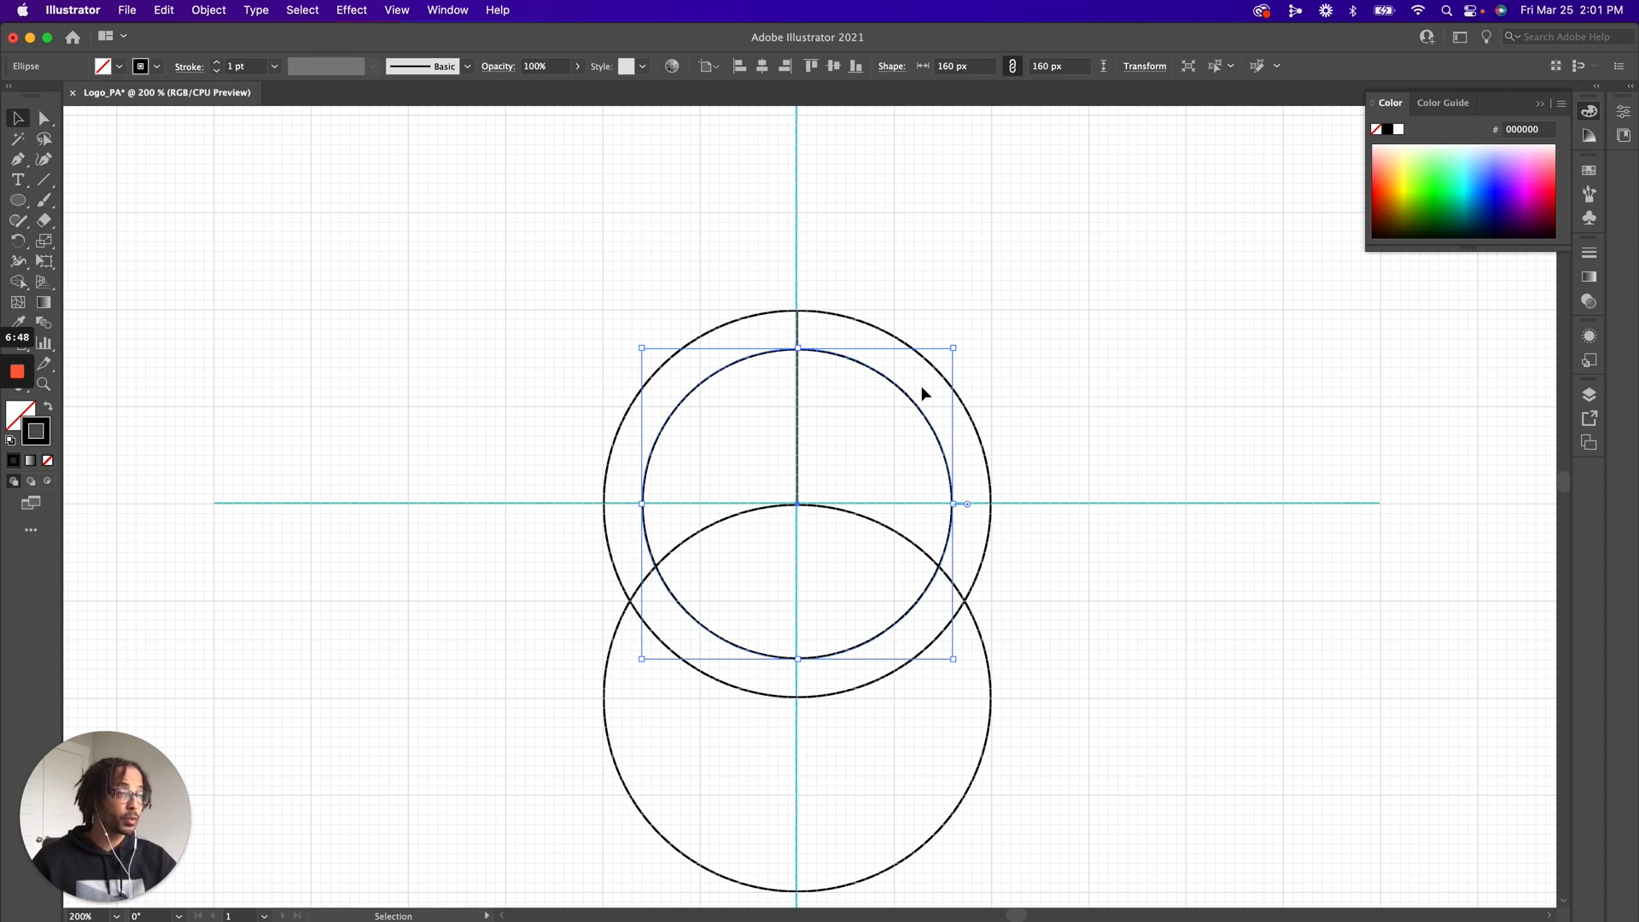
left_click(1051, 385)
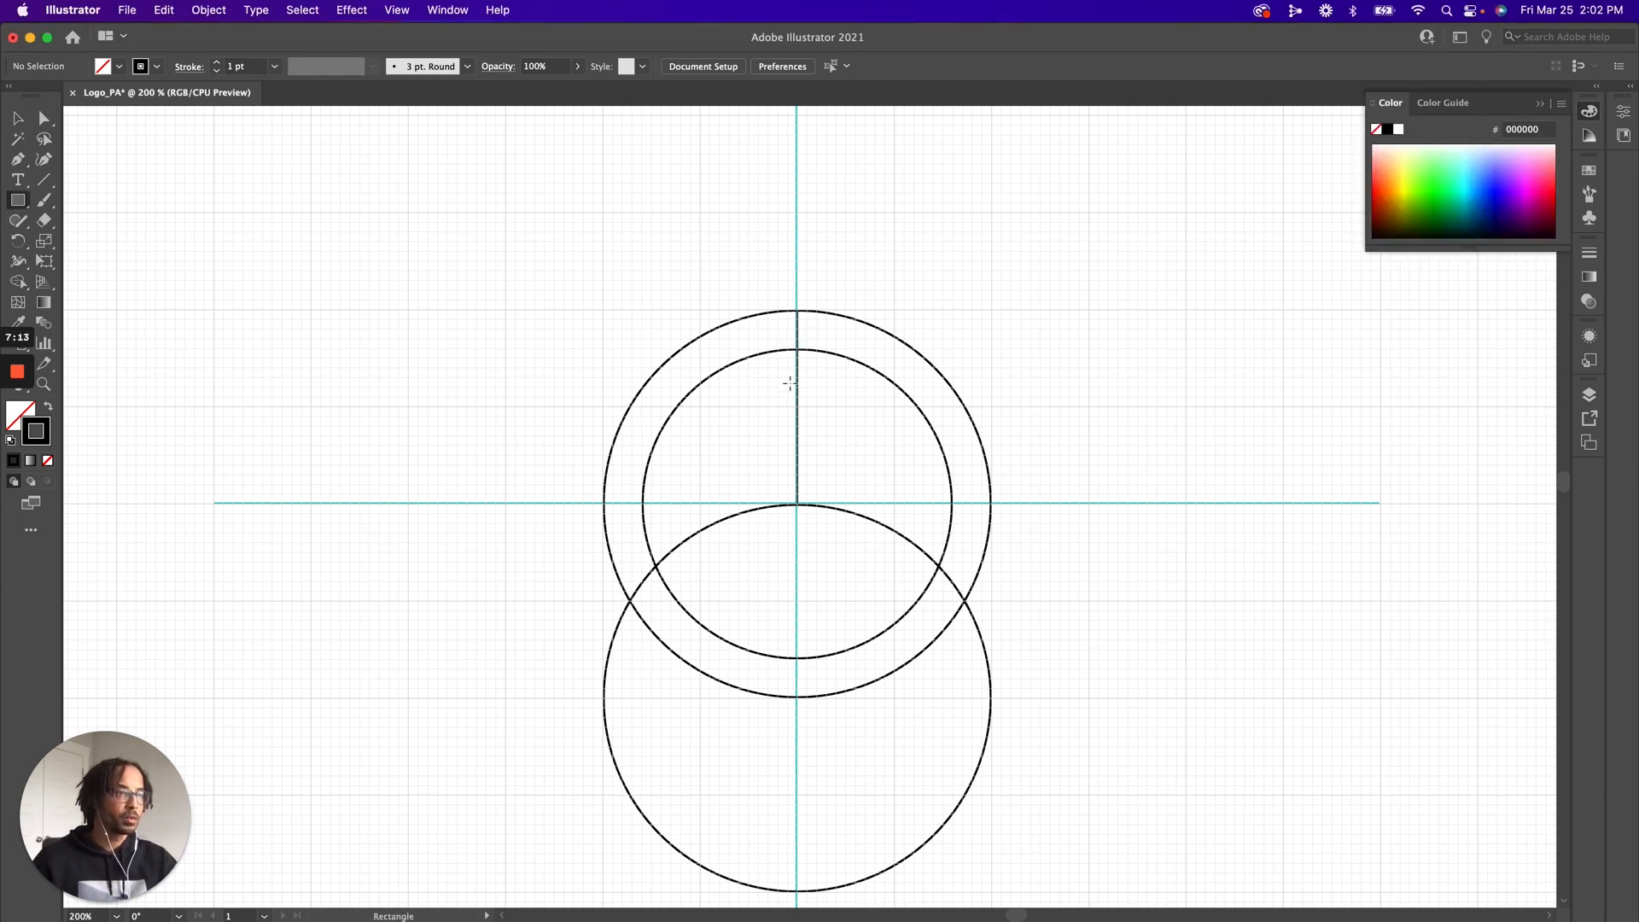
Draw a 20 x 90 px rectangle centred on the vertical guide, from between the upper rings to just below the horizontal guide
mouse_move(777, 339)
left_mouse_down()
mouse_move(819, 382)
mouse_move(833, 489)
mouse_move(820, 515)
left_mouse_up()
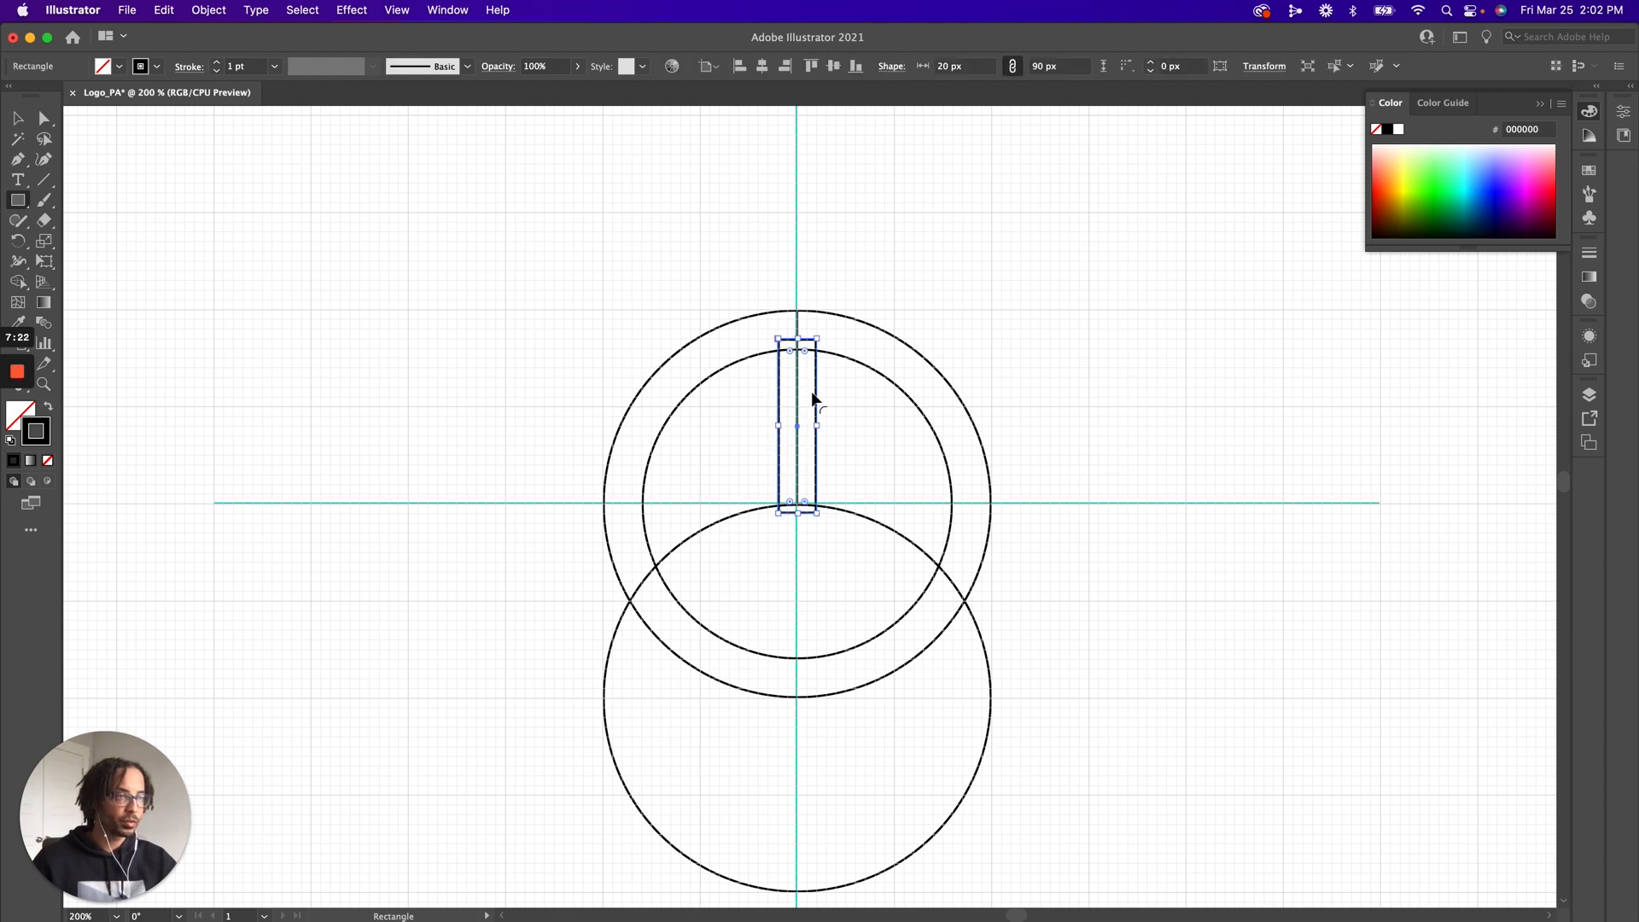
left_click(807, 399)
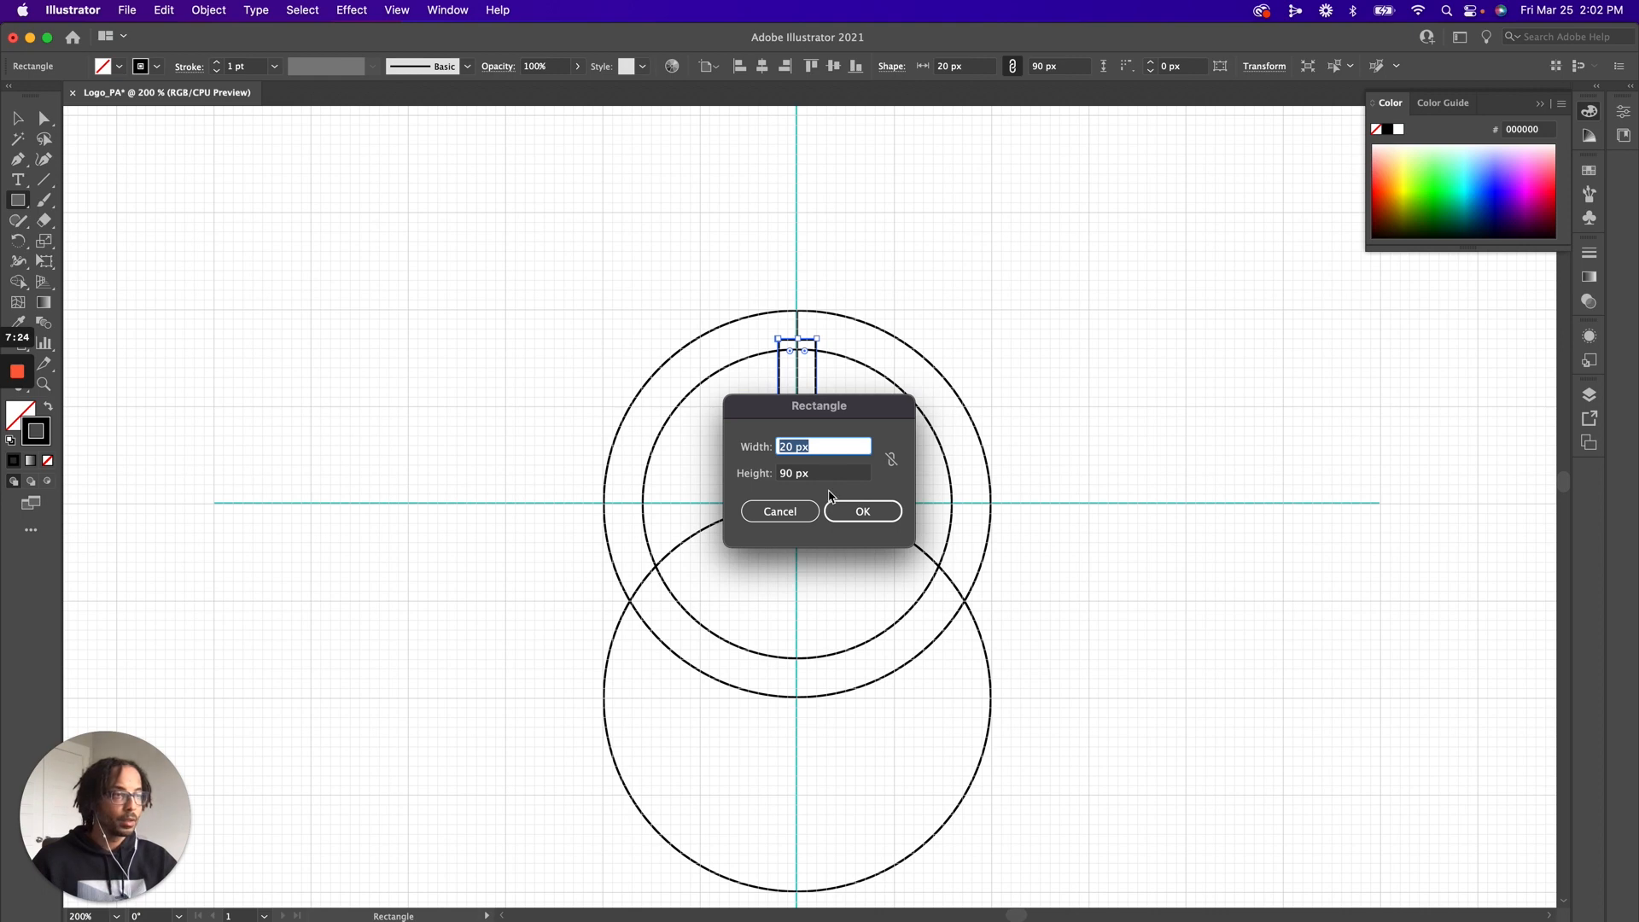
left_click(775, 512)
key("v")
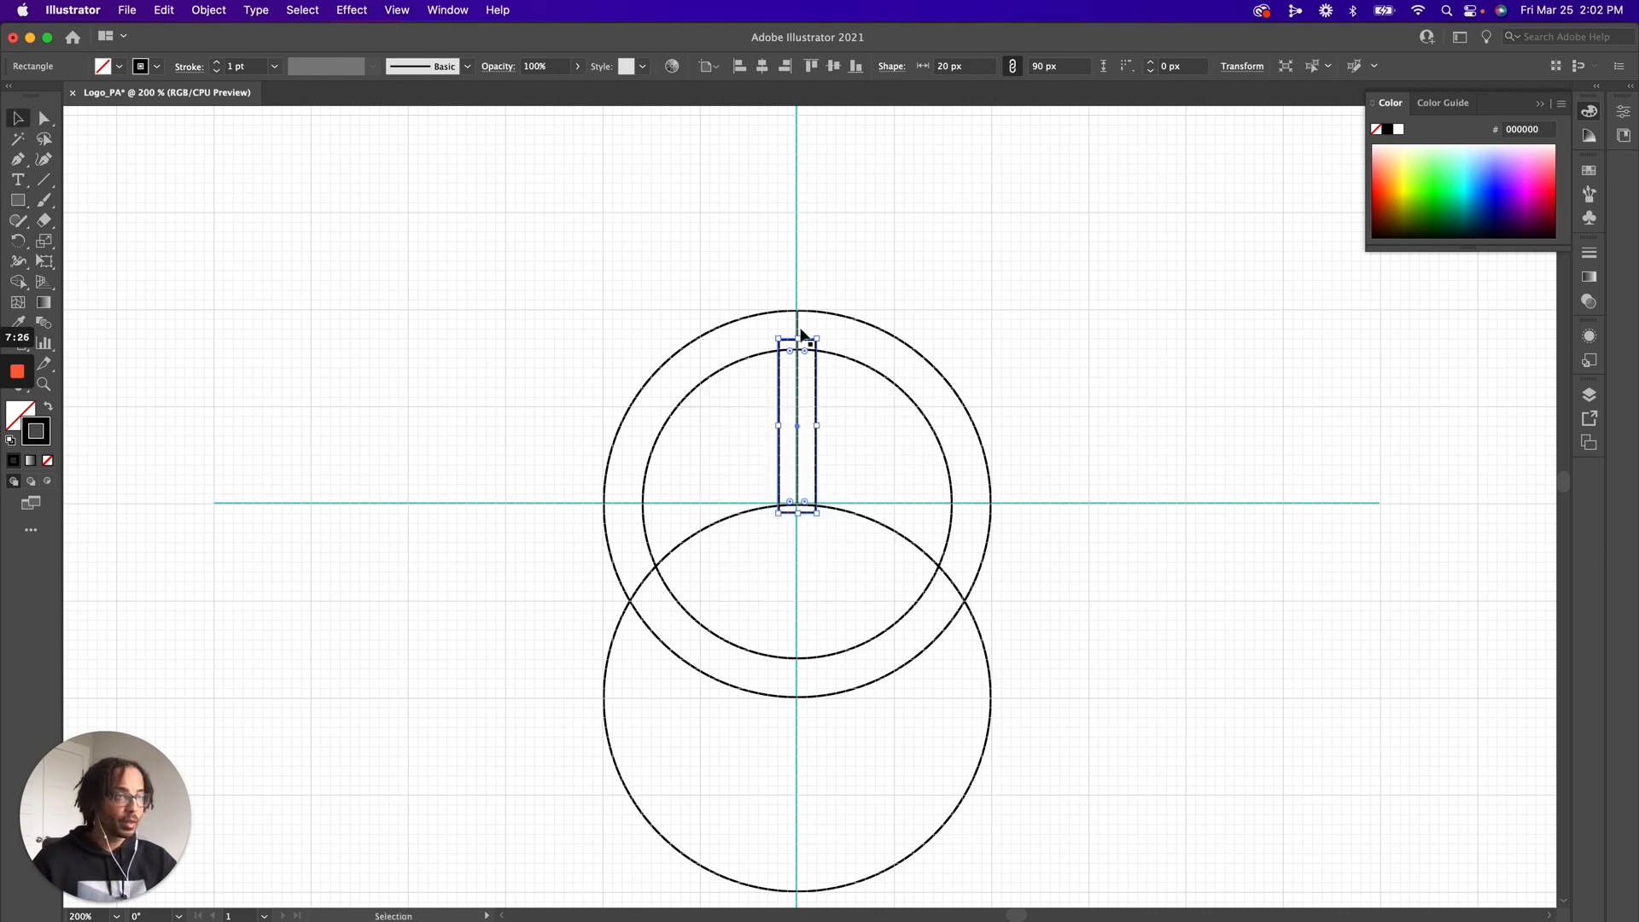
Delete the short black vertical line between the upper circle's top and its centre
left_click(798, 331)
key("Delete")
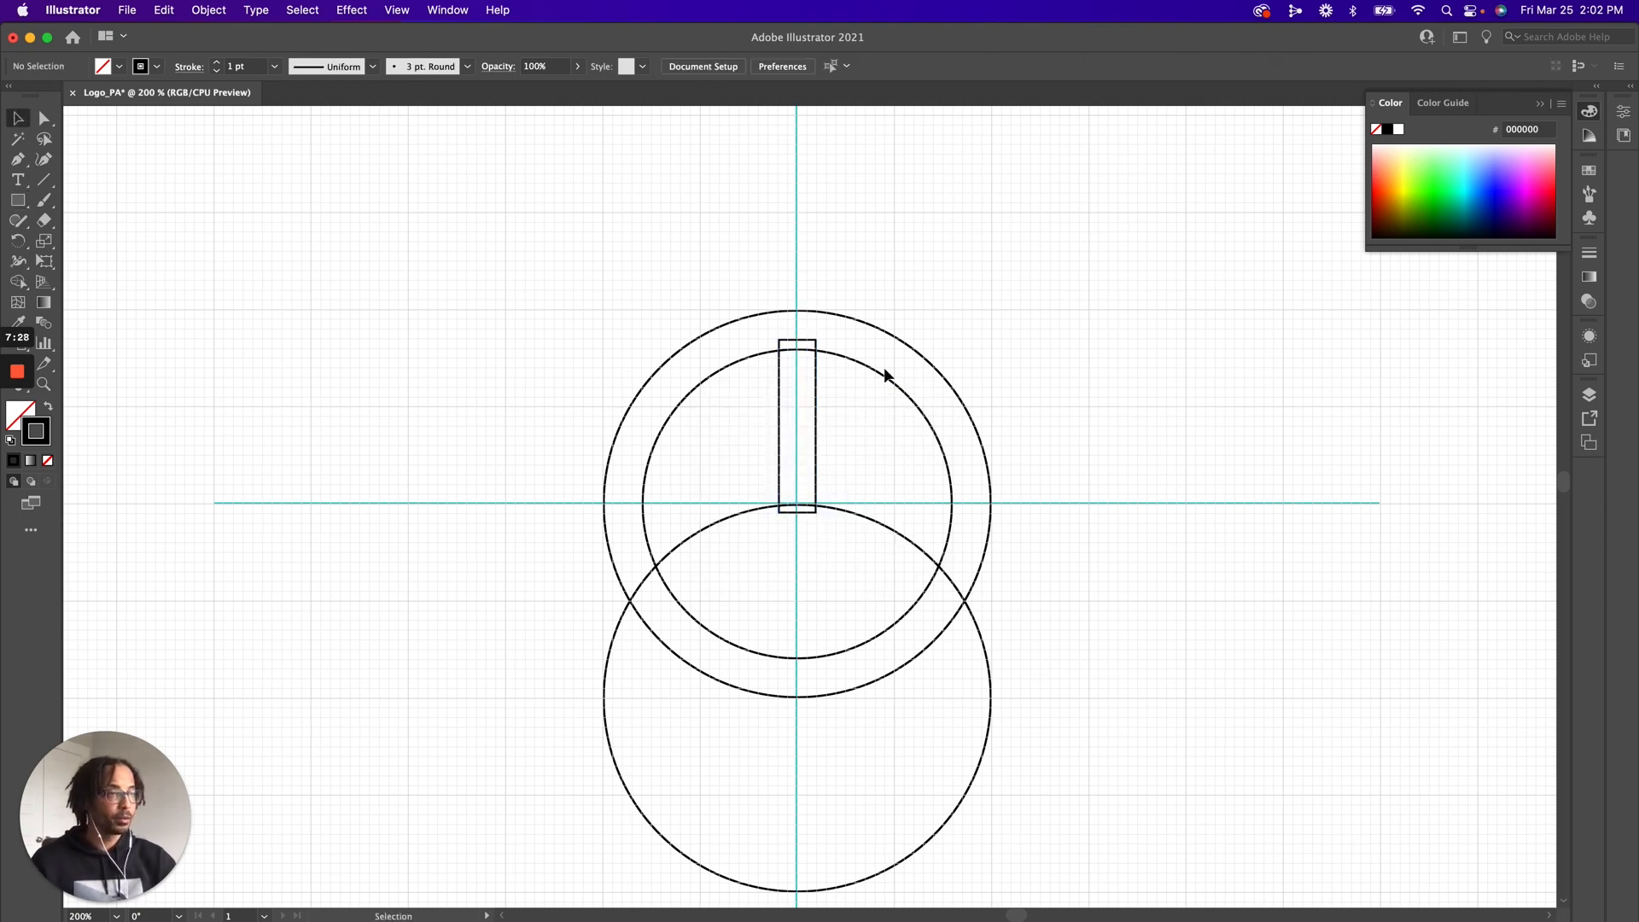
left_click(884, 371)
left_click(859, 549)
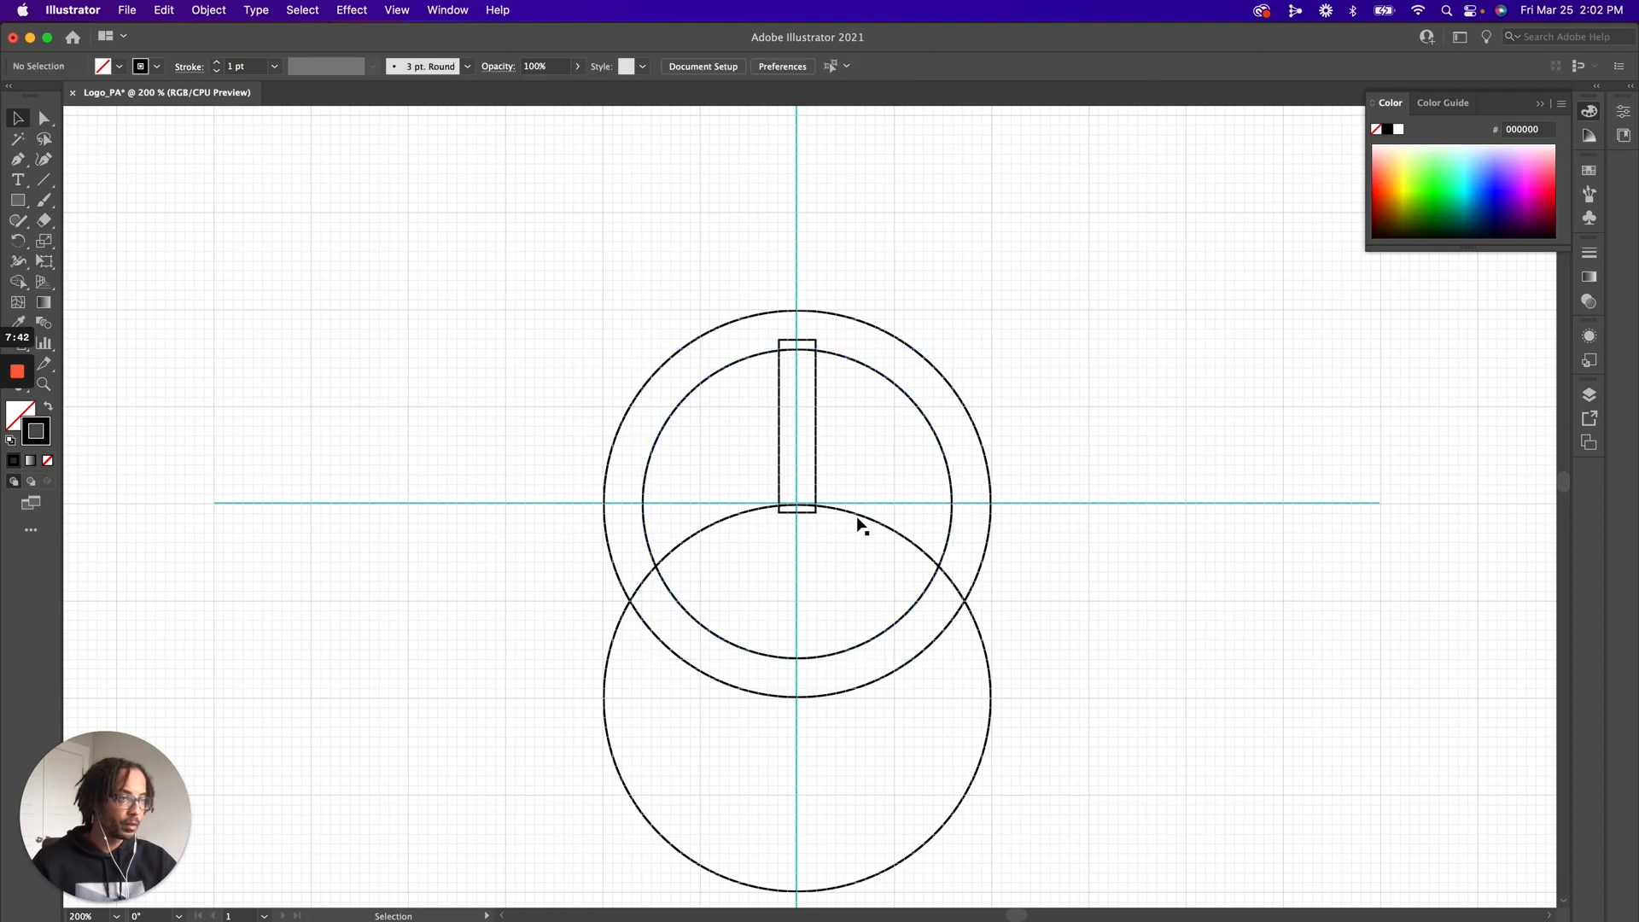
Duplicate the lower circle in place, scale the copy from its centre to 160 px, and check the rings with the grid briefly hidden
left_click(848, 513)
key("a")
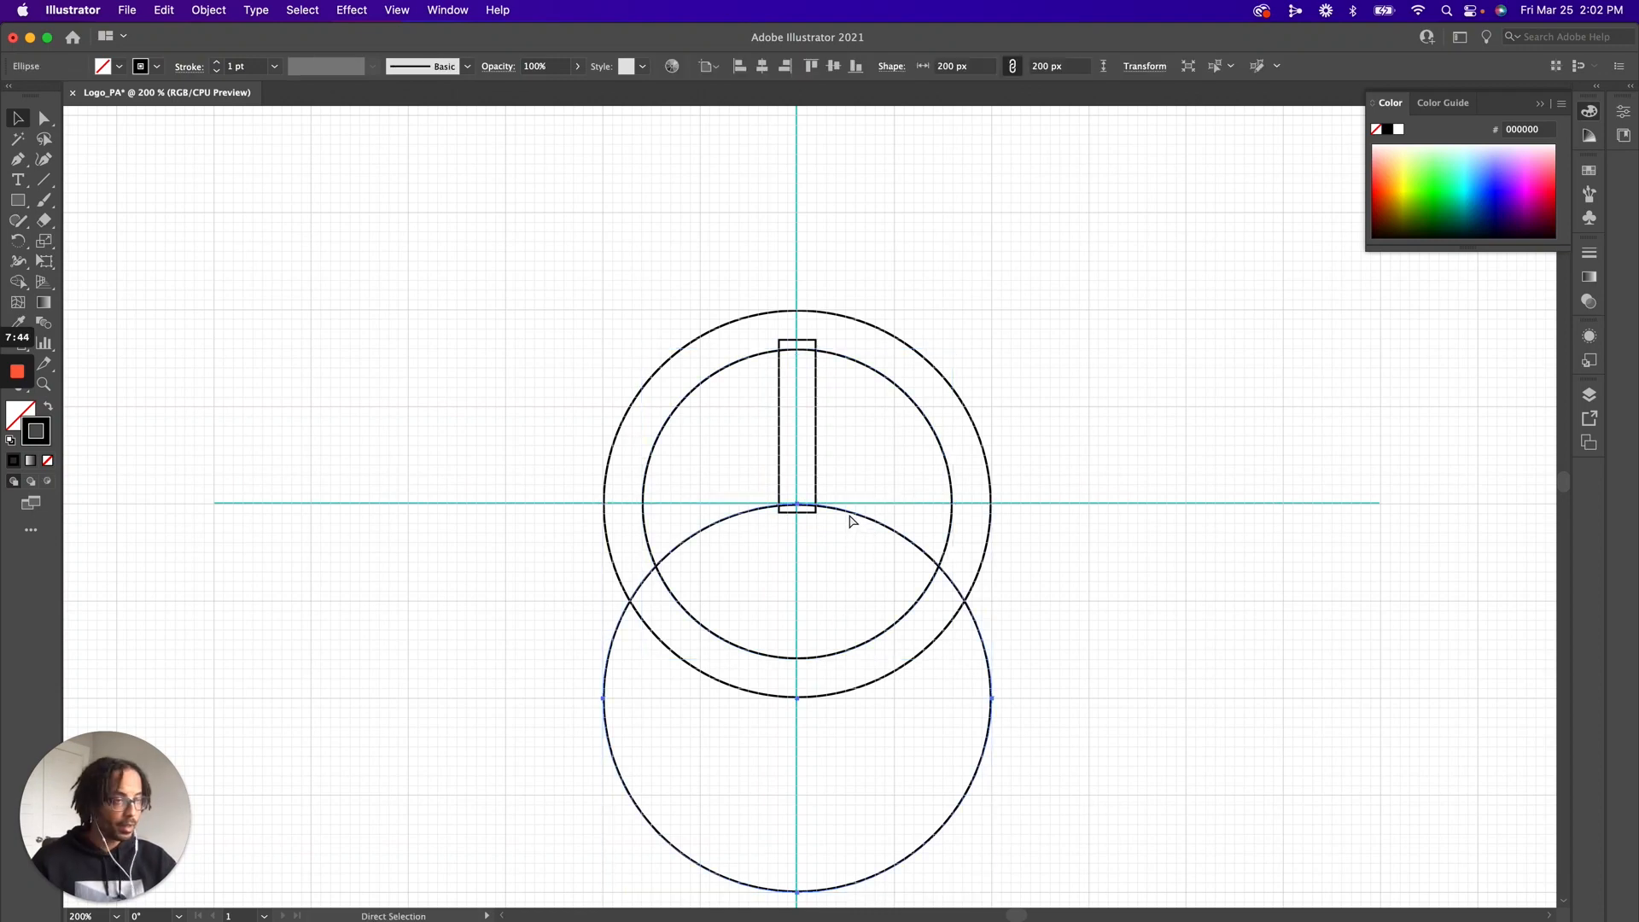
key("v")
left_click_drag(796, 505, 794, 544)
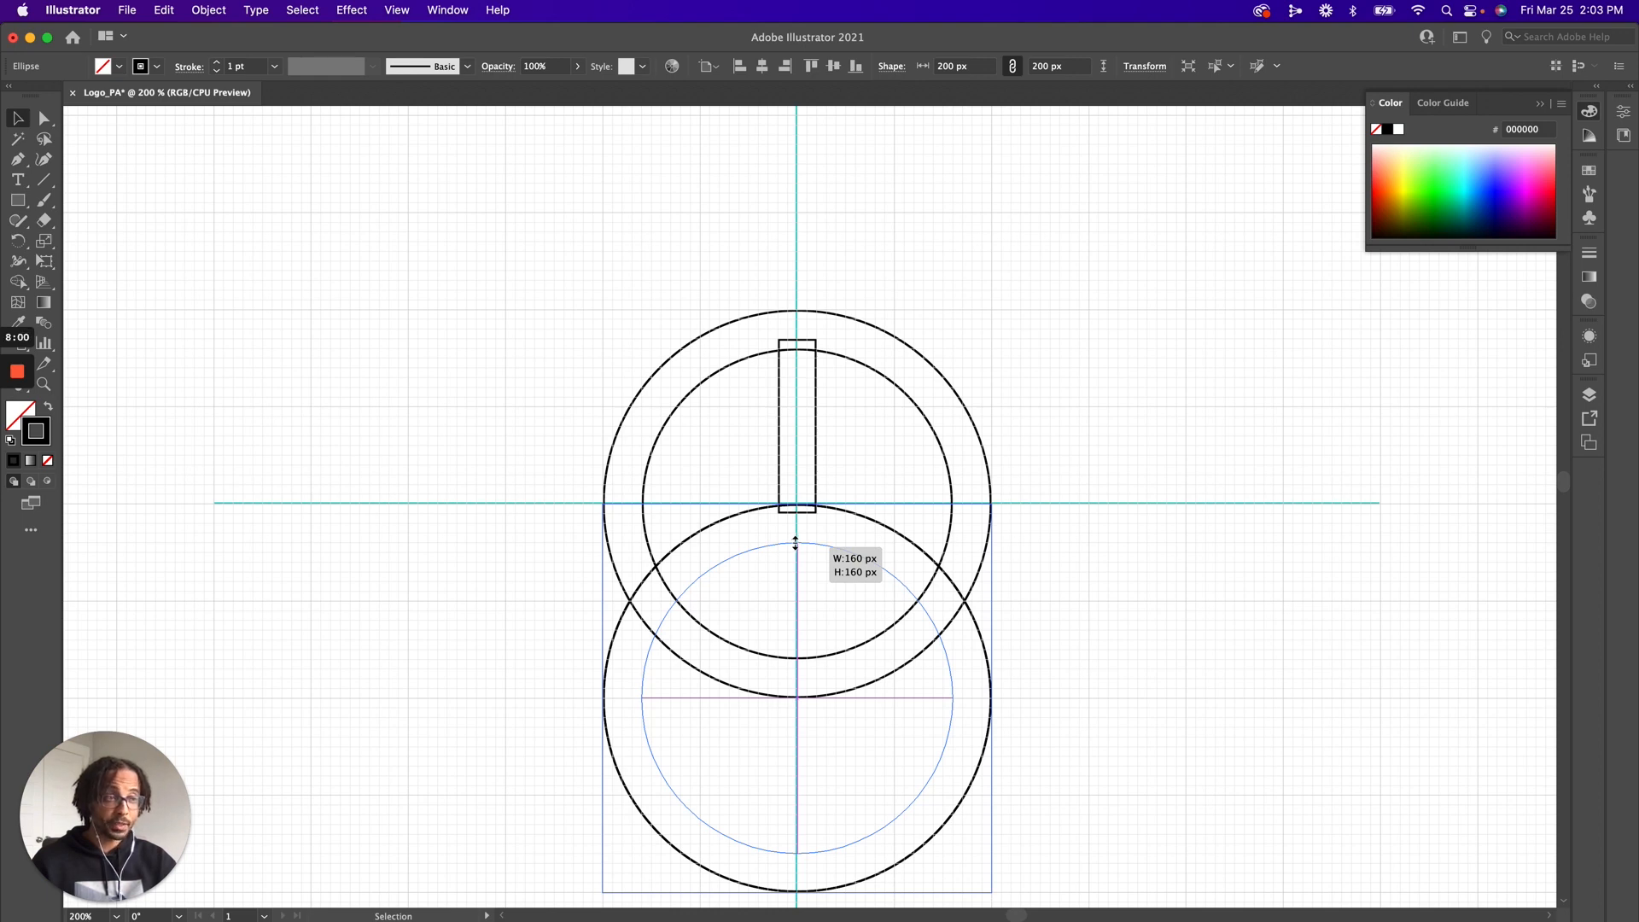
left_click_drag(796, 543, 796, 543)
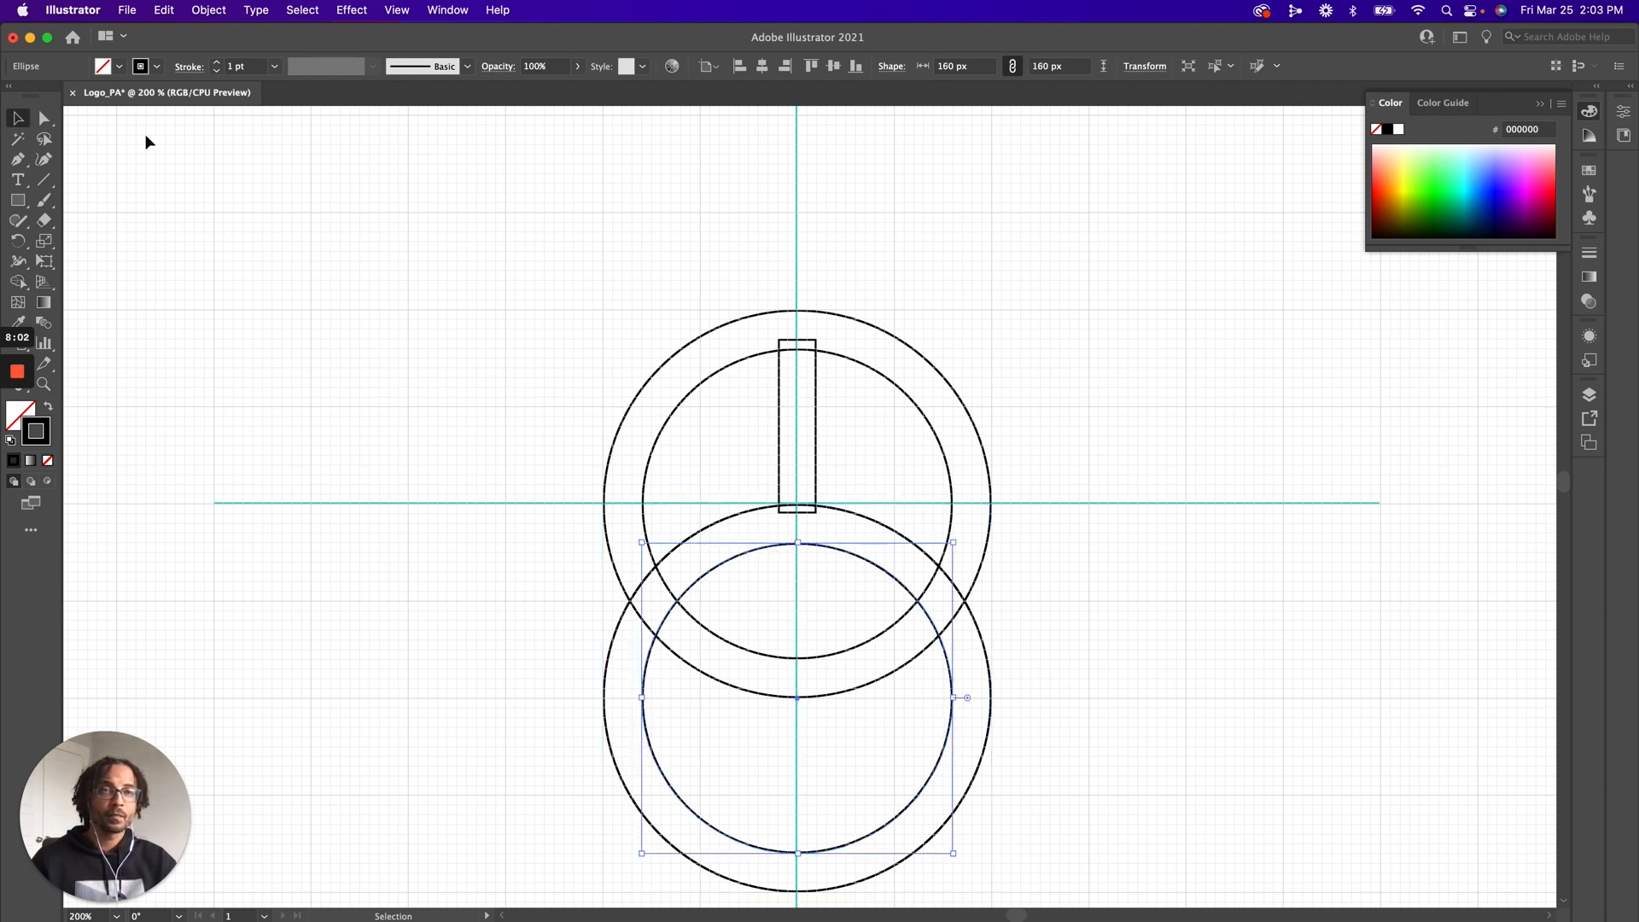
key("v")
left_click(376, 253)
key("super+apostrophe")
key("v")
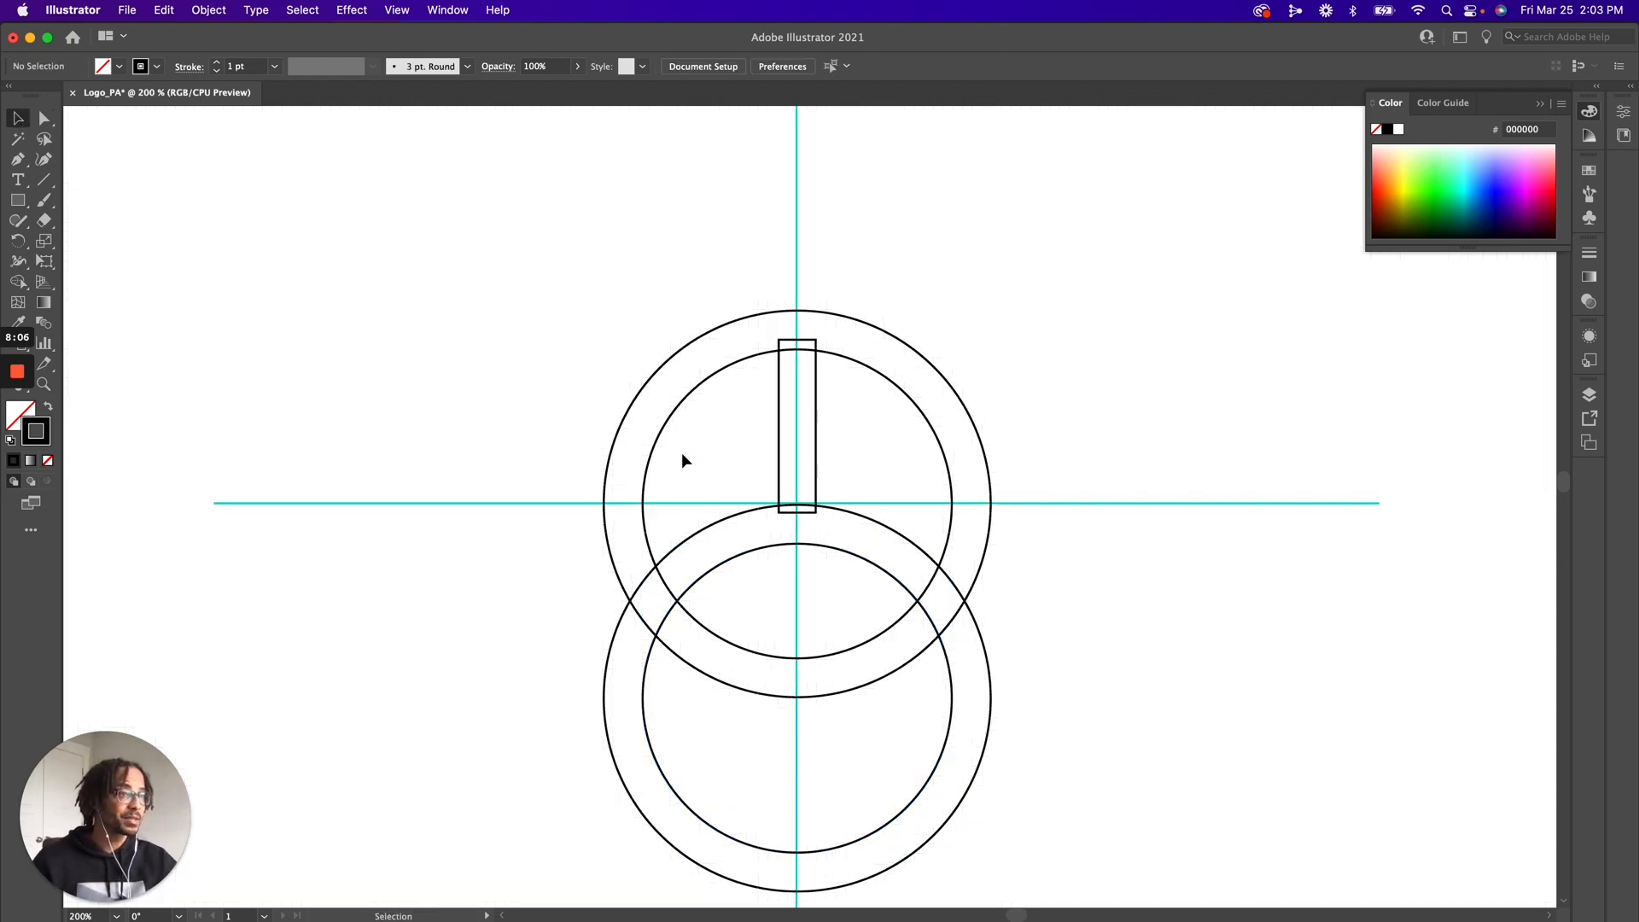
key("super+apostrophe")
Duplicate the upper 200 px circle in place and scale the copy from its centre to 210 px
left_click(821, 313)
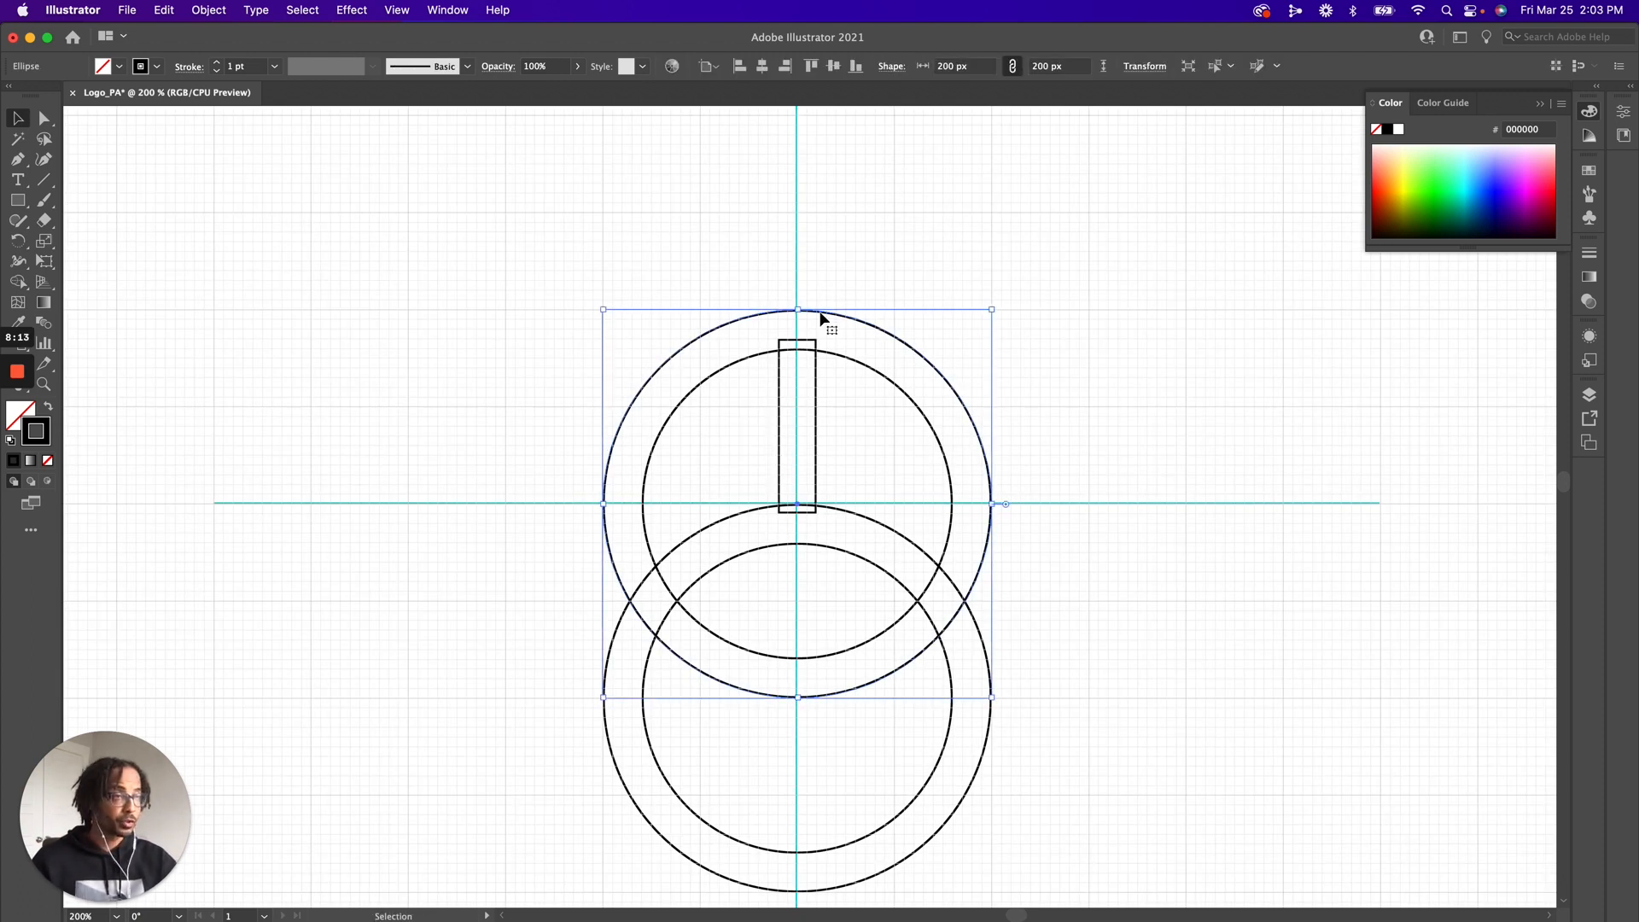
key("a")
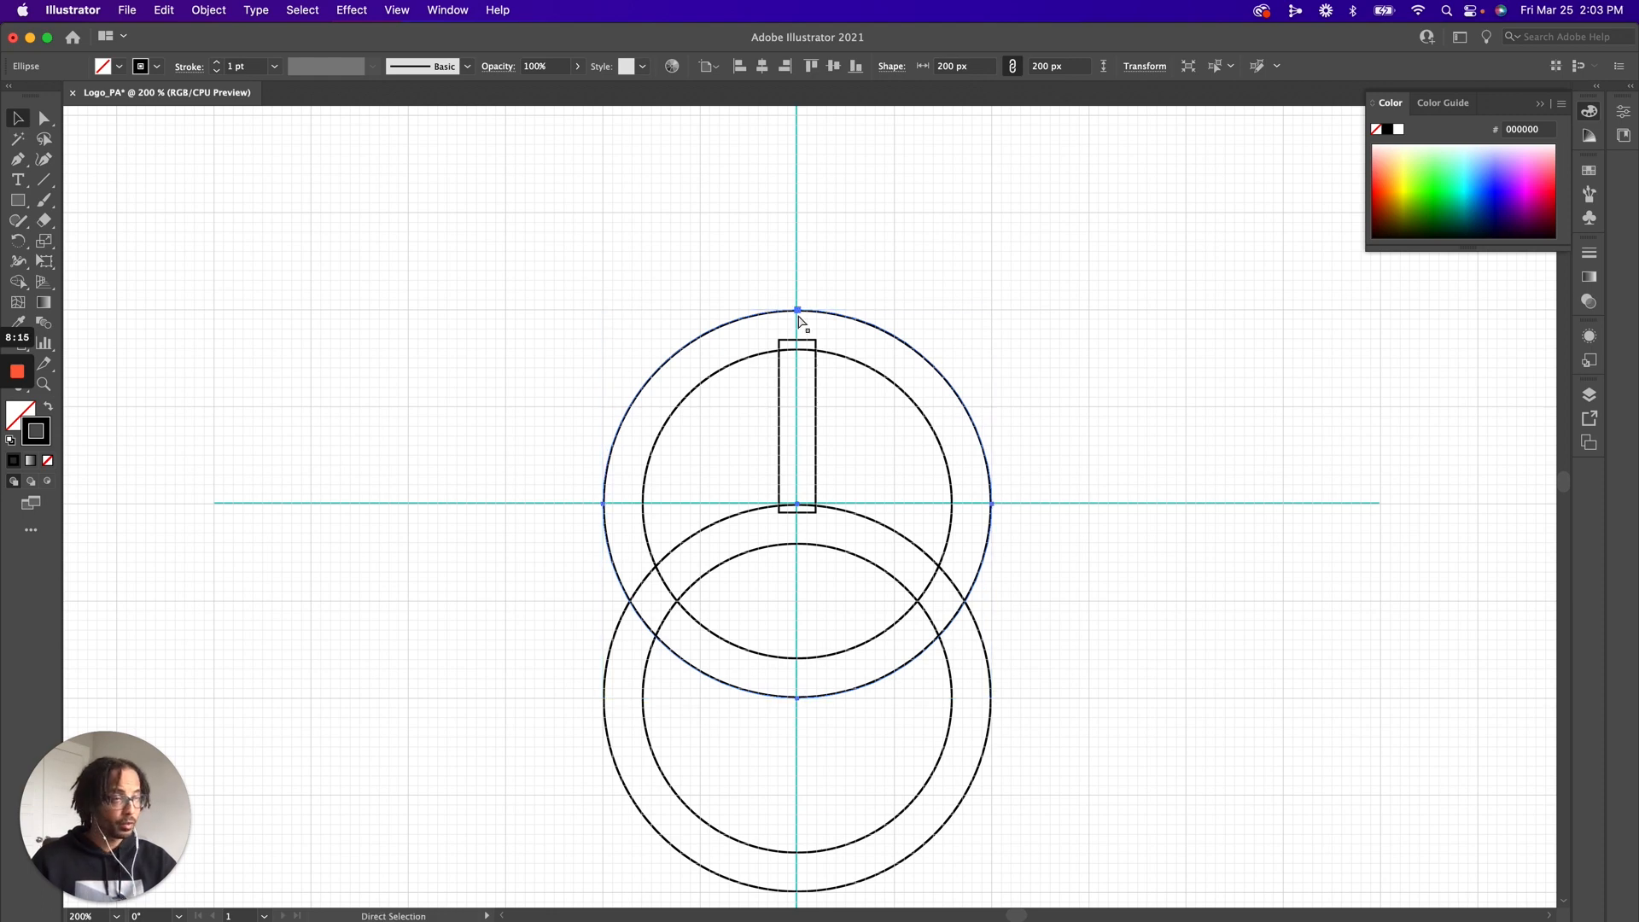
key("v")
left_click_drag(796, 309, 797, 303)
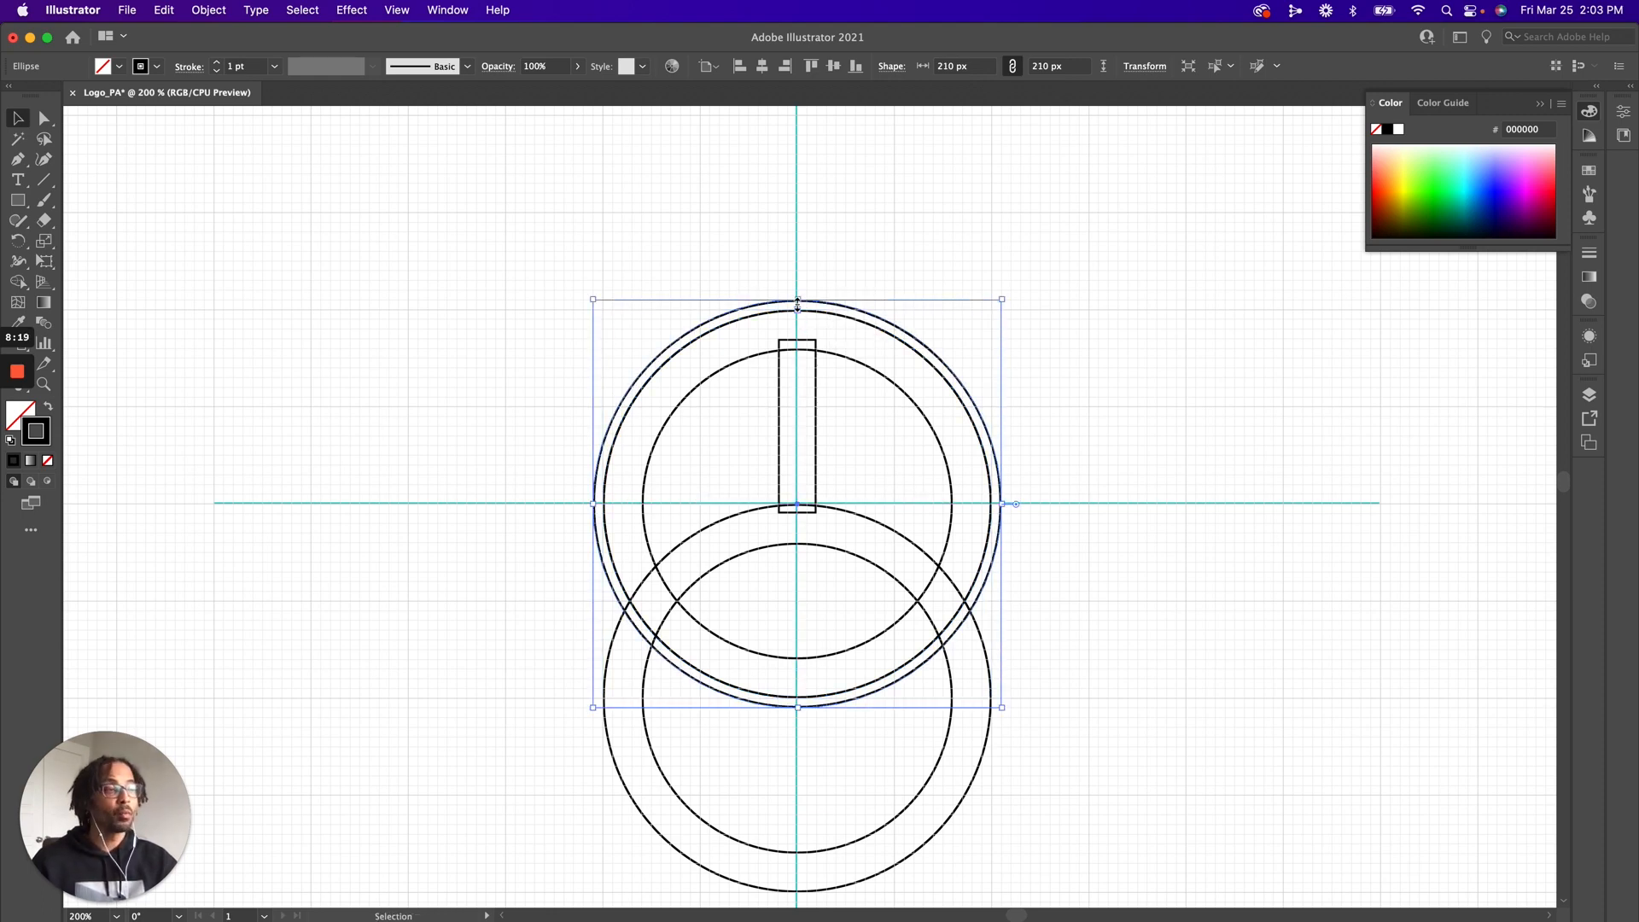
left_click(1216, 494)
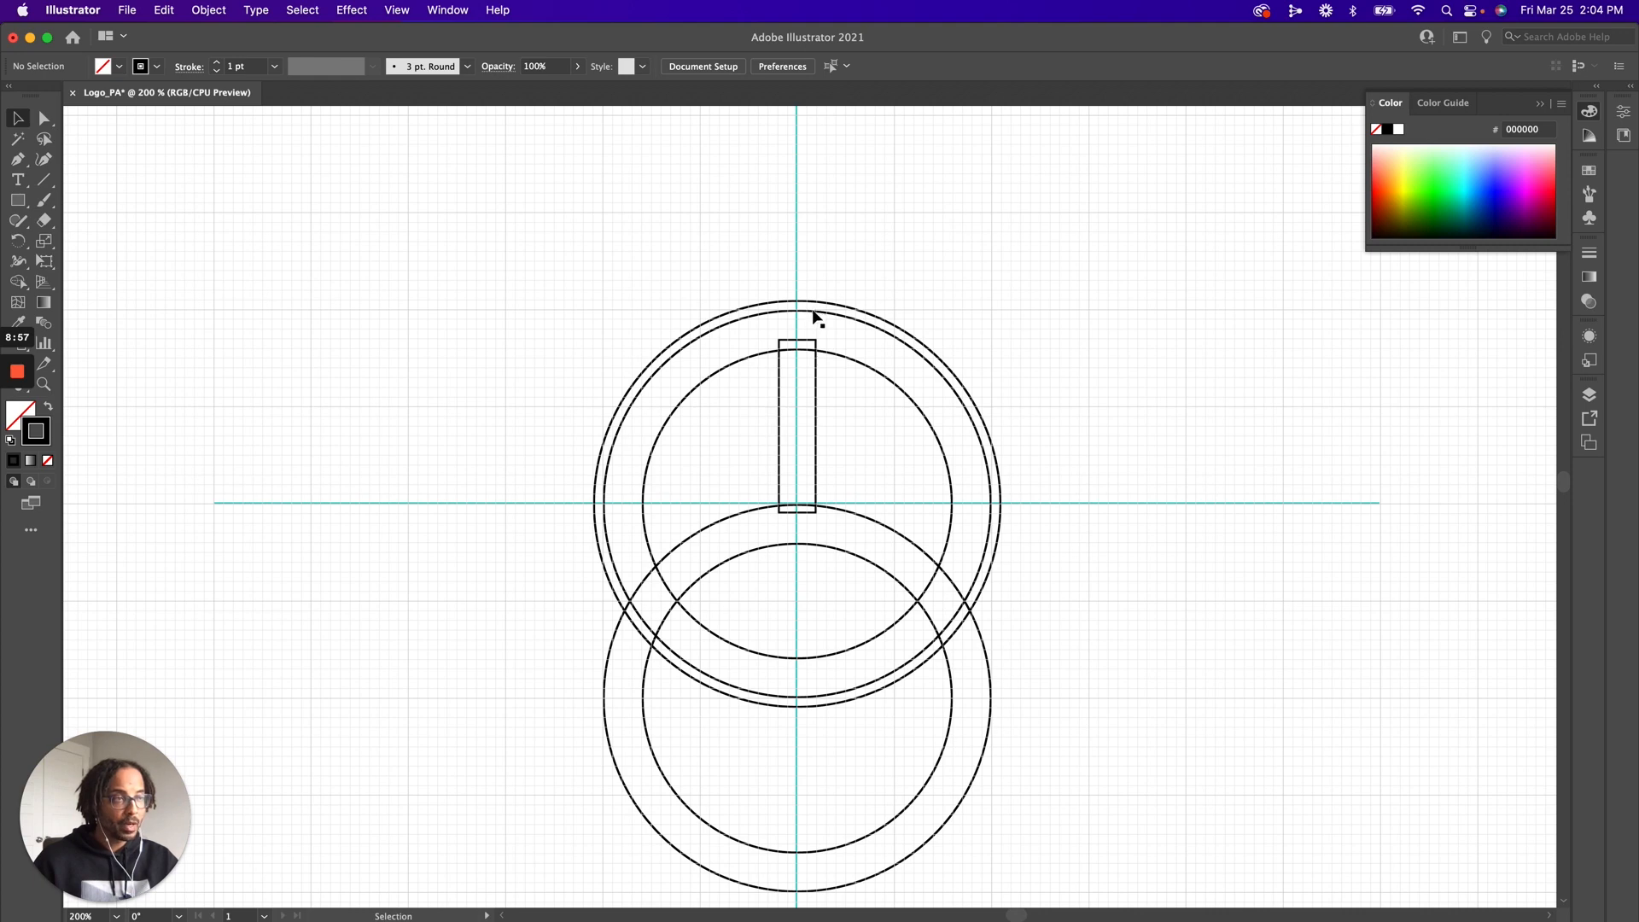
Examine how the upper circles and the rectangle line up with the grid near the top of the vertical guide
key("z")
left_click_drag(787, 309, 828, 365)
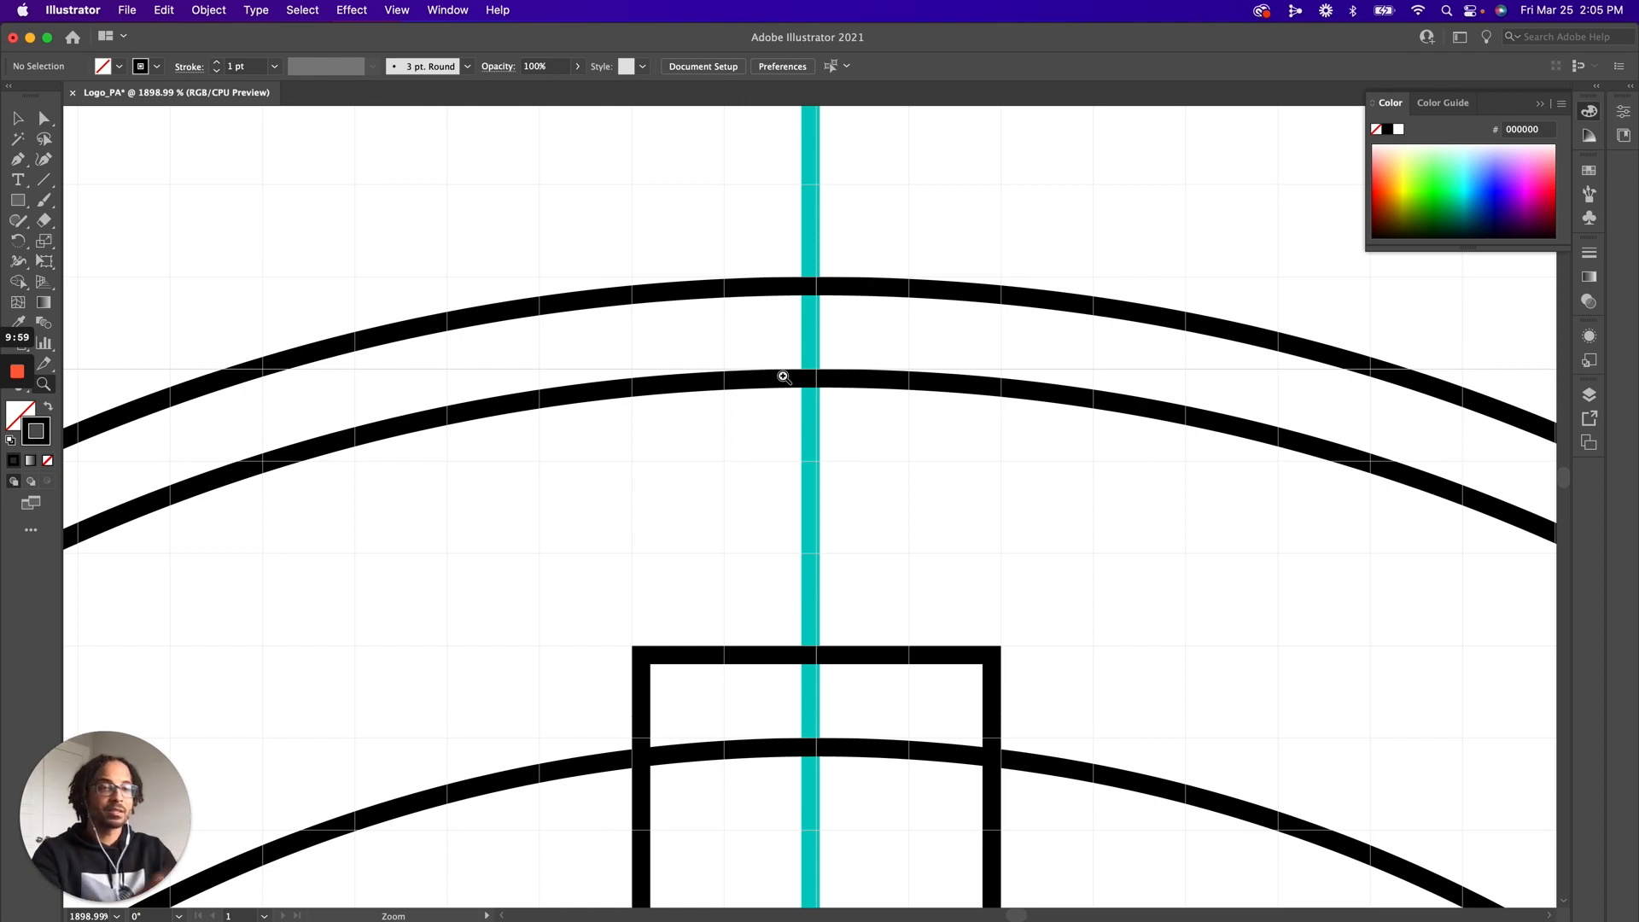
key("super+minus")
key("super+minus")
key("super+minus")
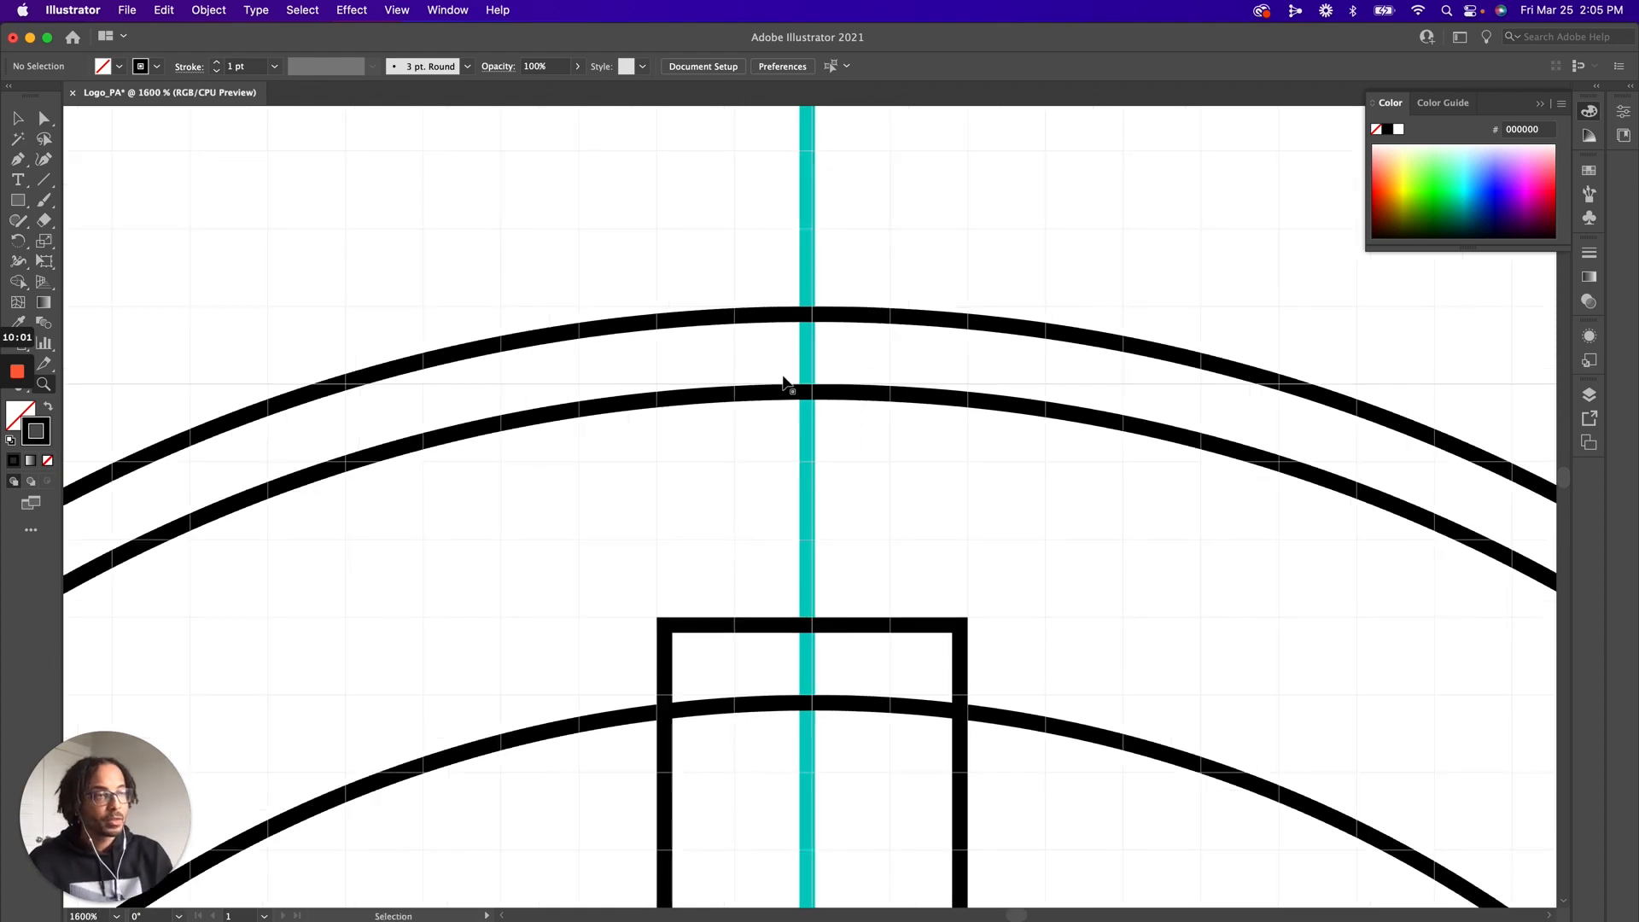
key("super+minus")
key("super+minus")
key("super+minus")
key("super+minus")
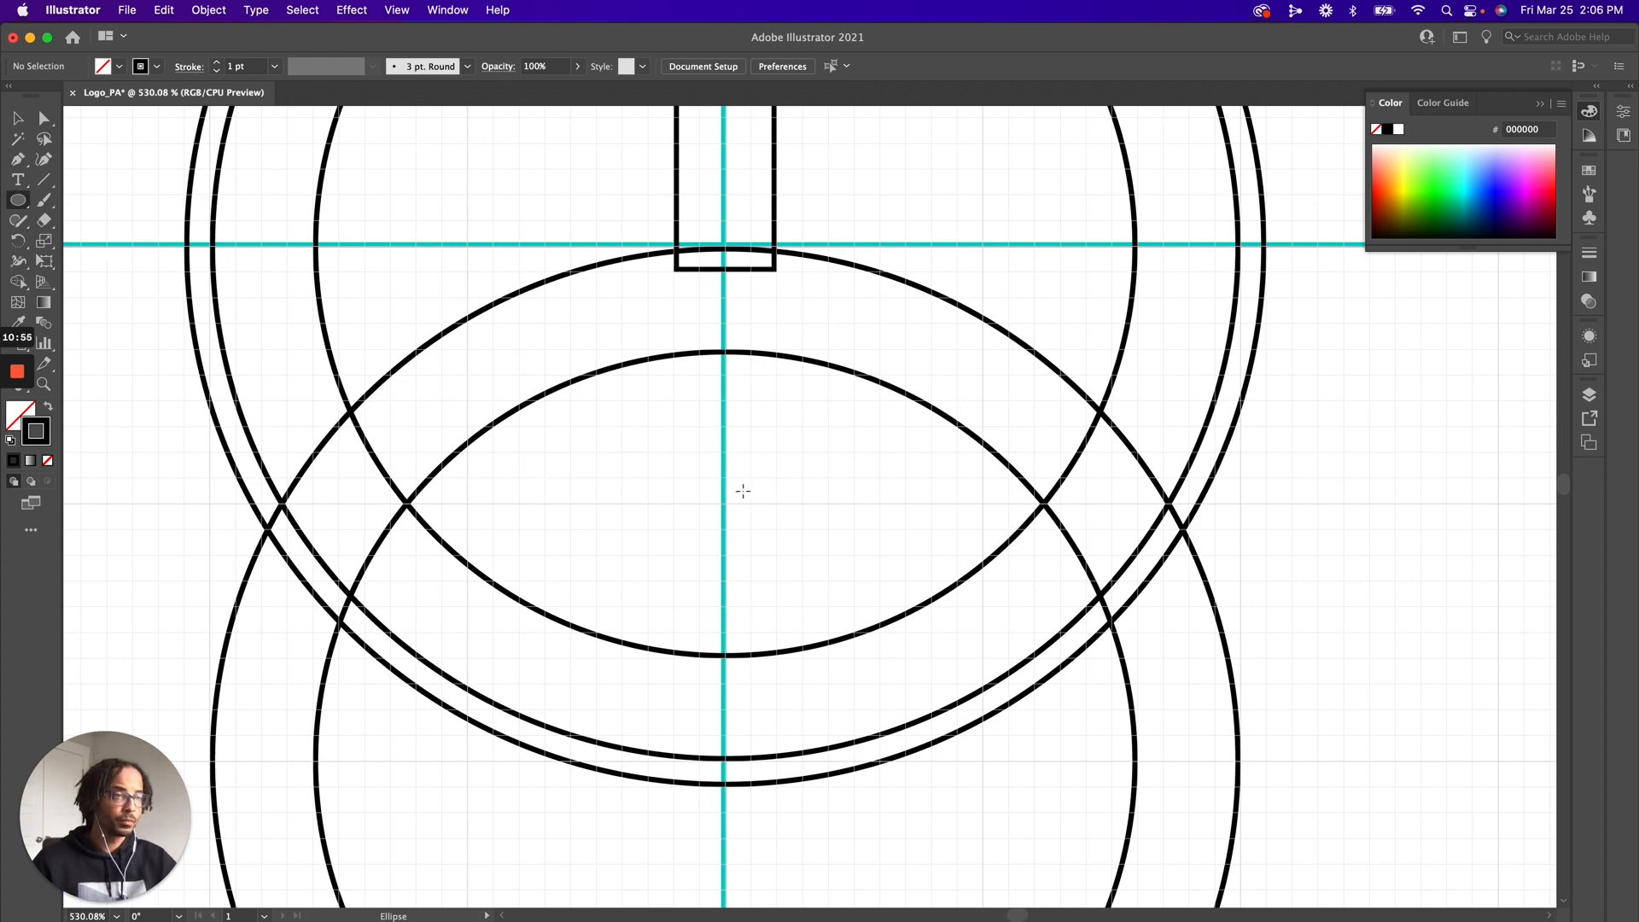
Draw a 40 px circle centred on the vertical guide inside the eye-shaped overlap of the large circles
left_click_drag(729, 505, 829, 553)
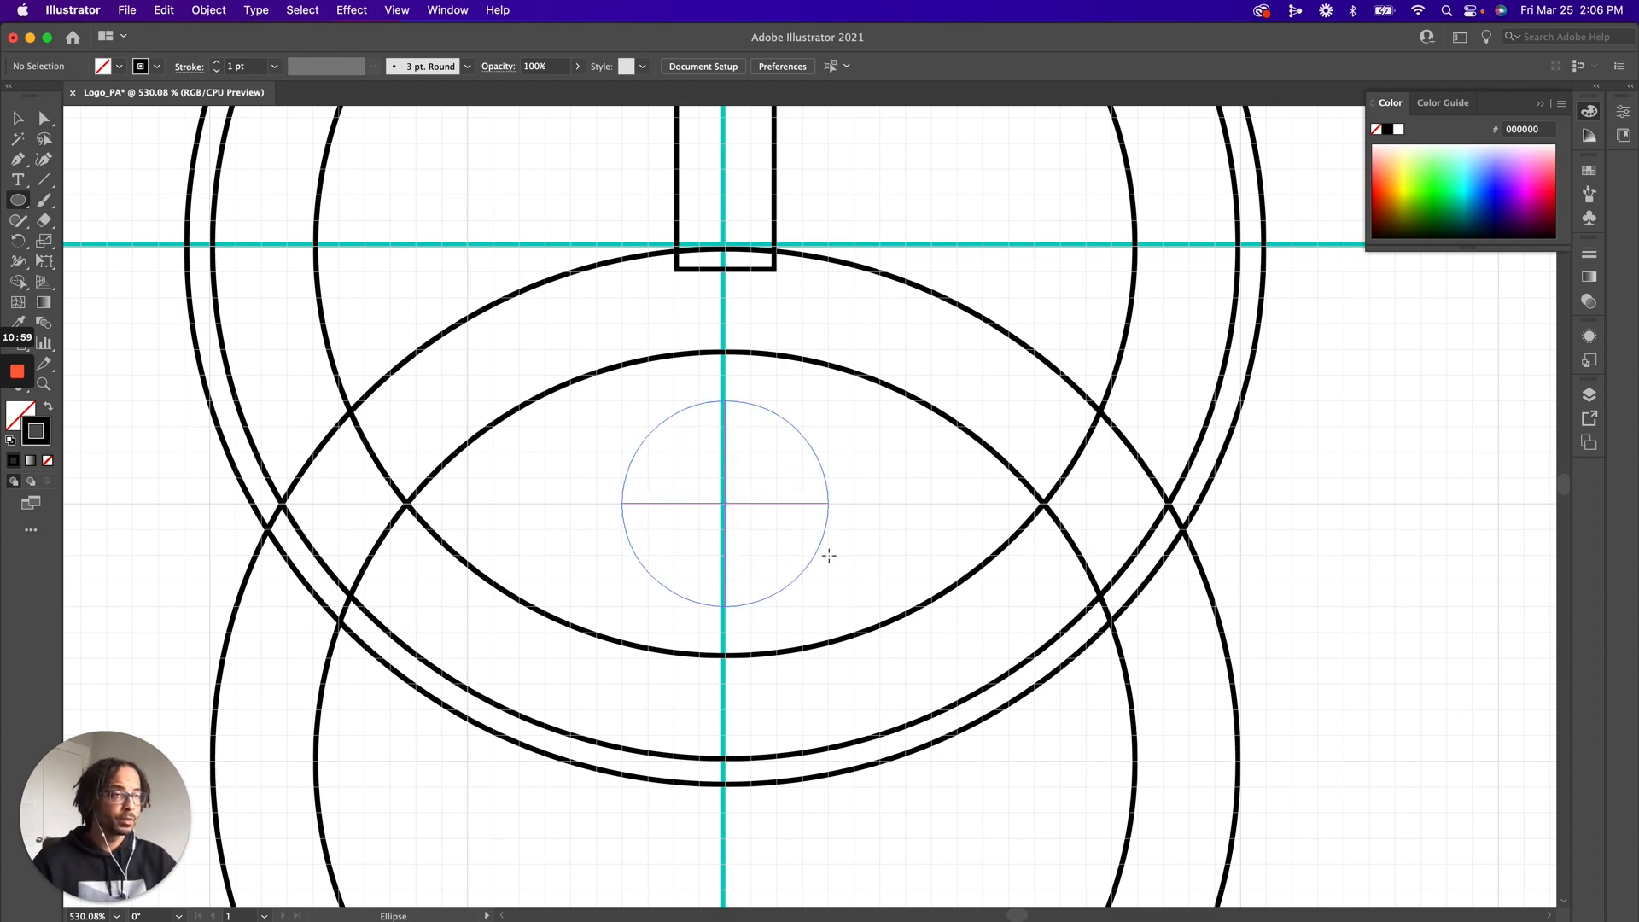
left_click_drag(829, 556, 829, 555)
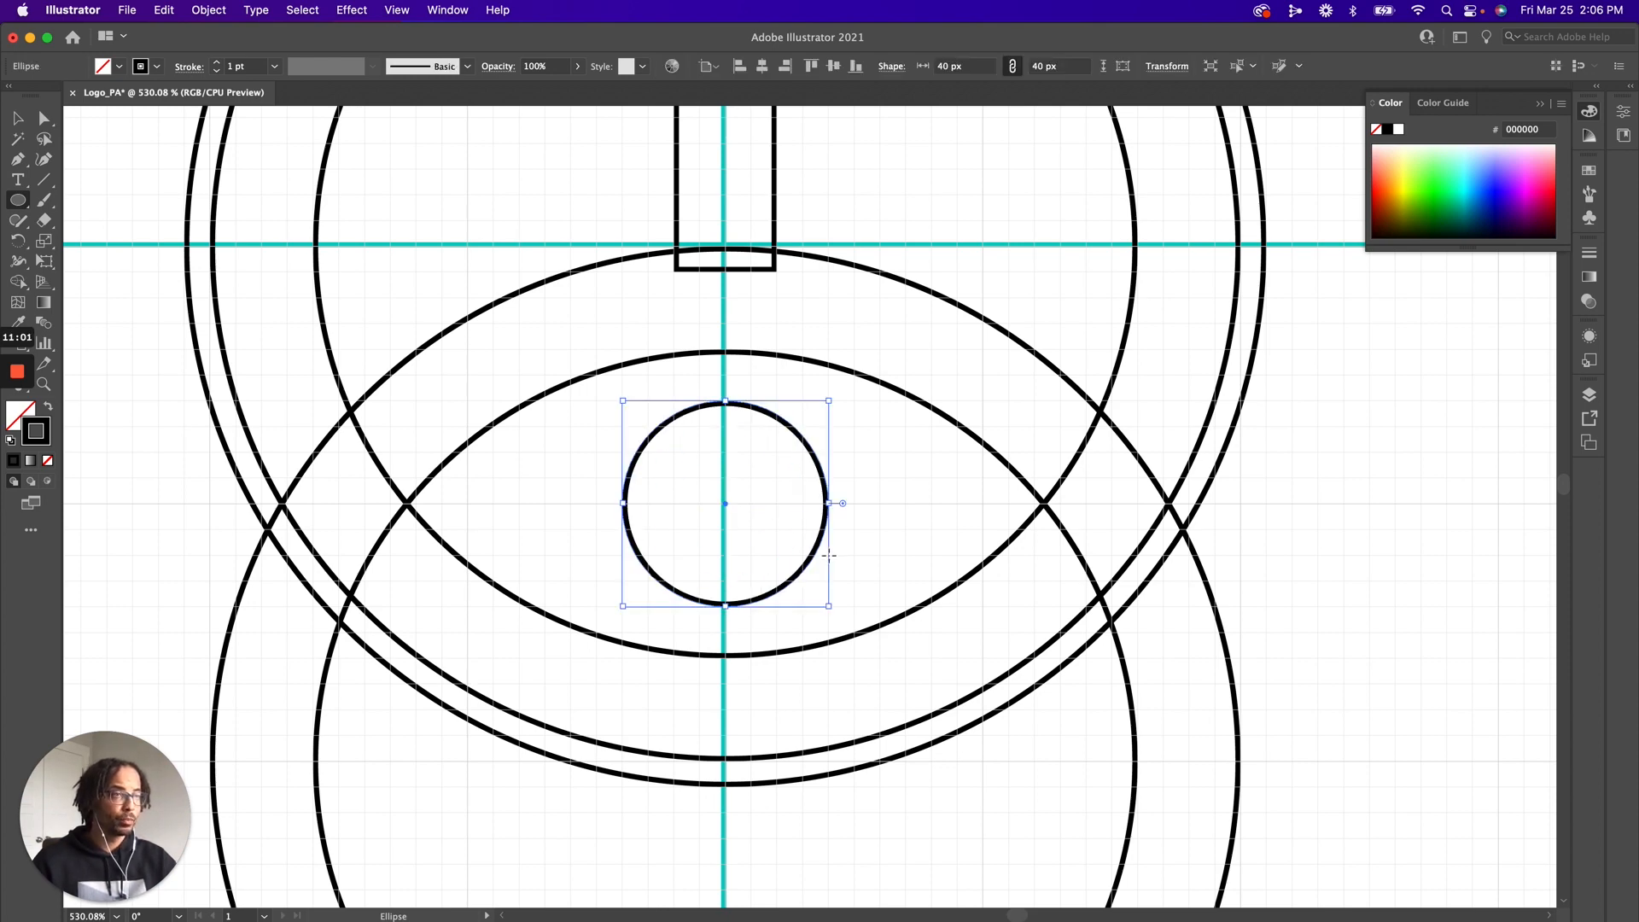
key("v")
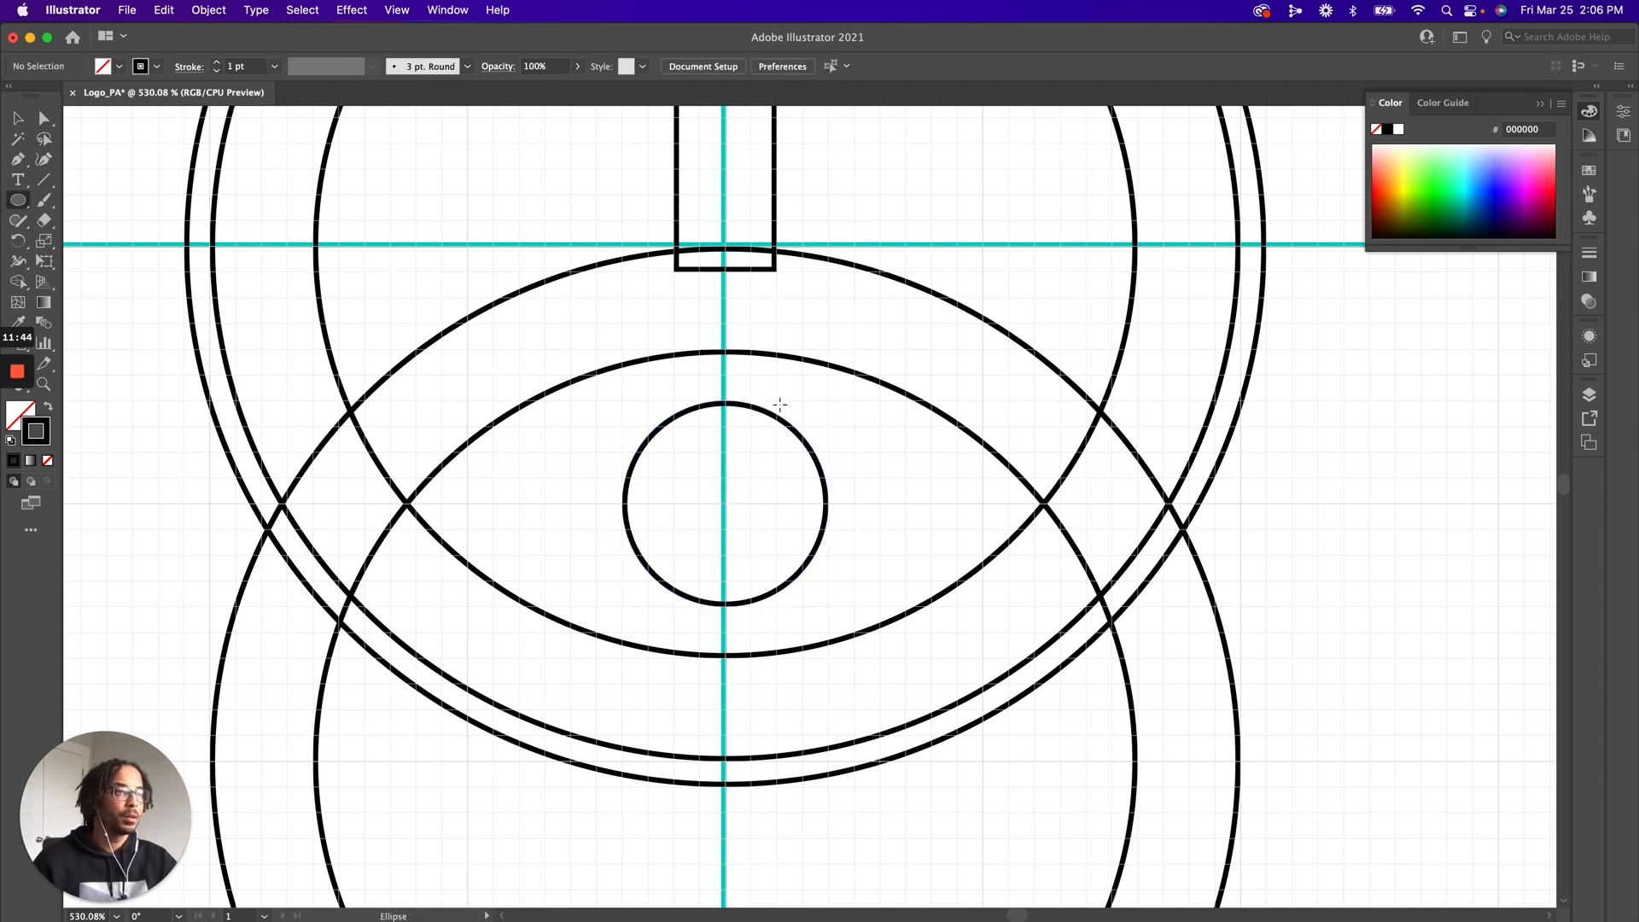
Draw a 10 px circle over the upper-right edge of the 40 px circle
left_click_drag(779, 405, 821, 447)
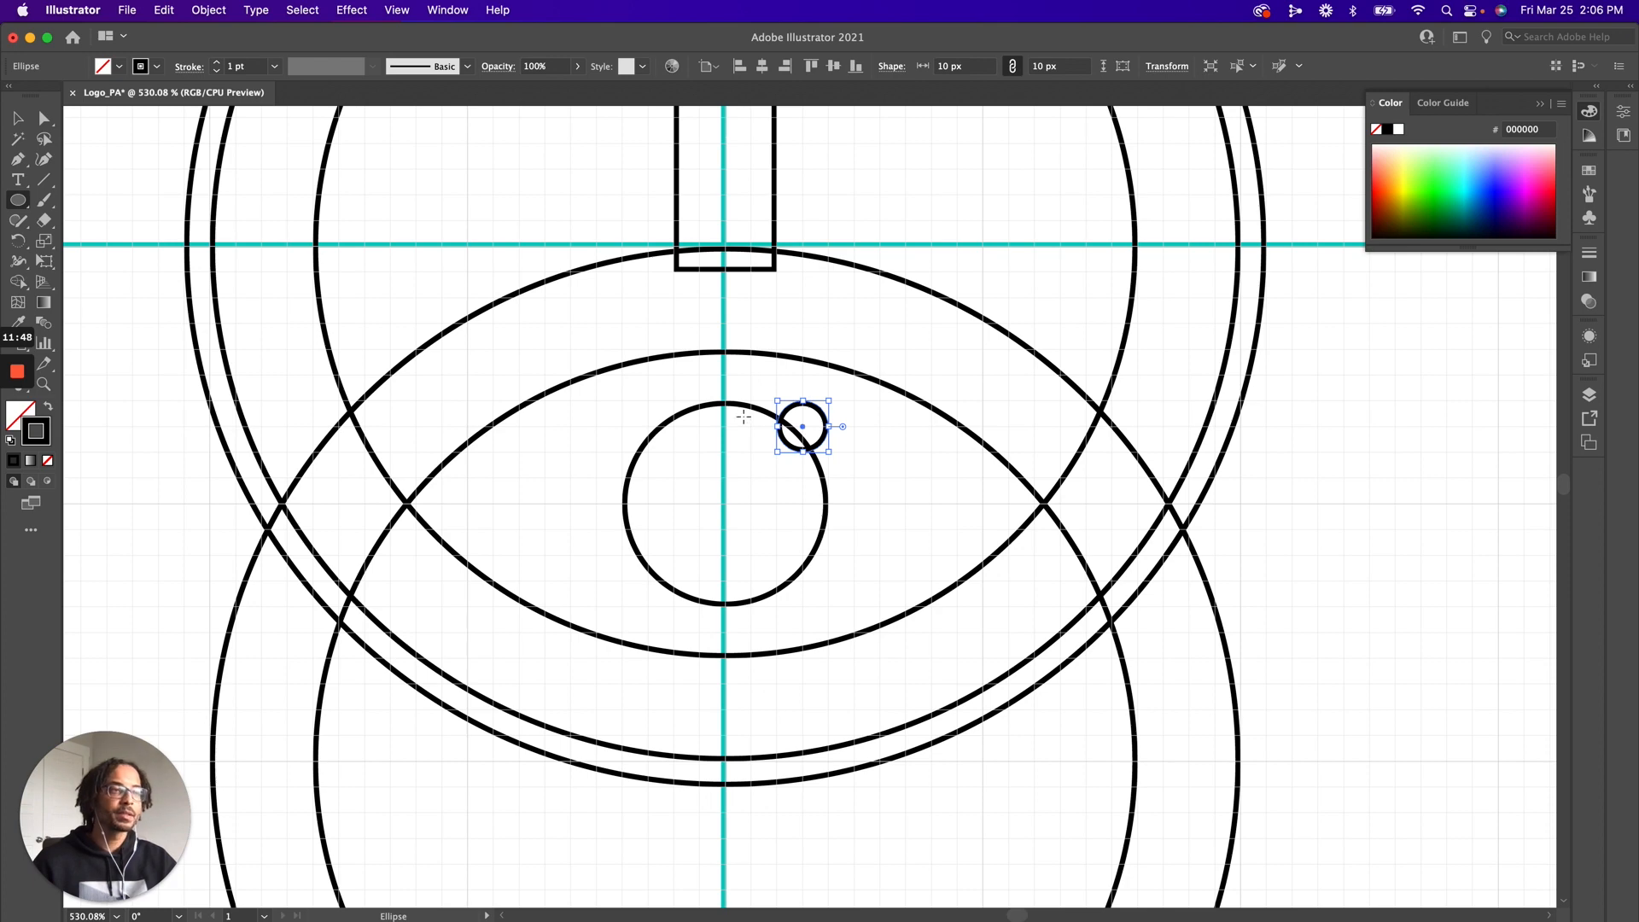
key("z")
left_click_drag(811, 470, 881, 564)
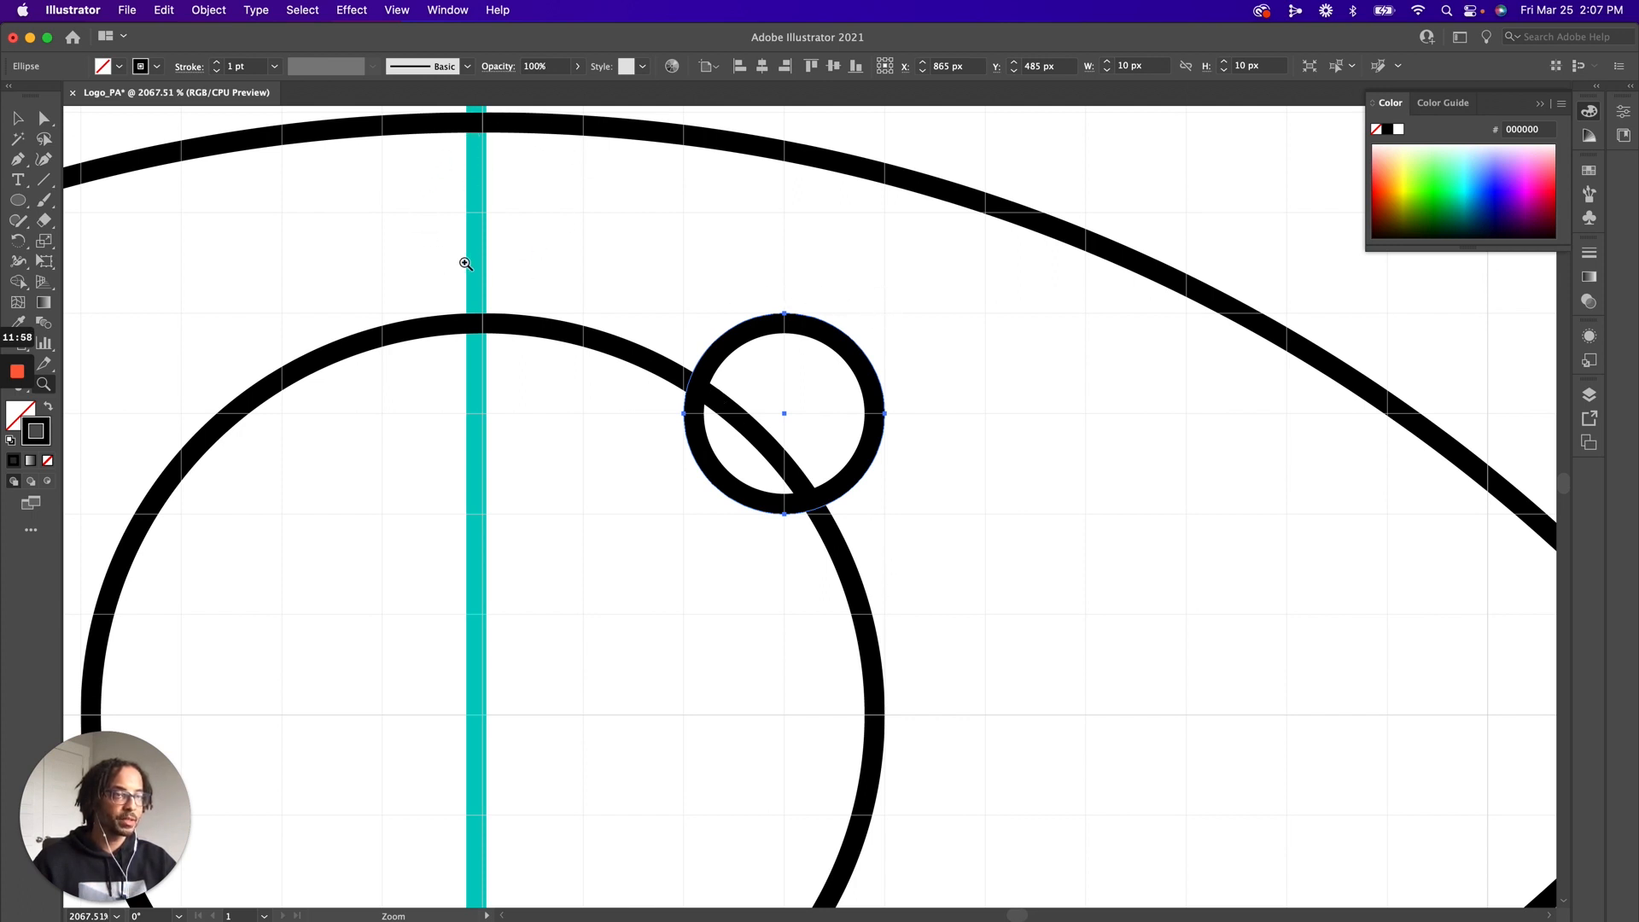
left_click(461, 465, "alt")
left_click(753, 534, "alt")
scroll(755, 529, "down", 2)
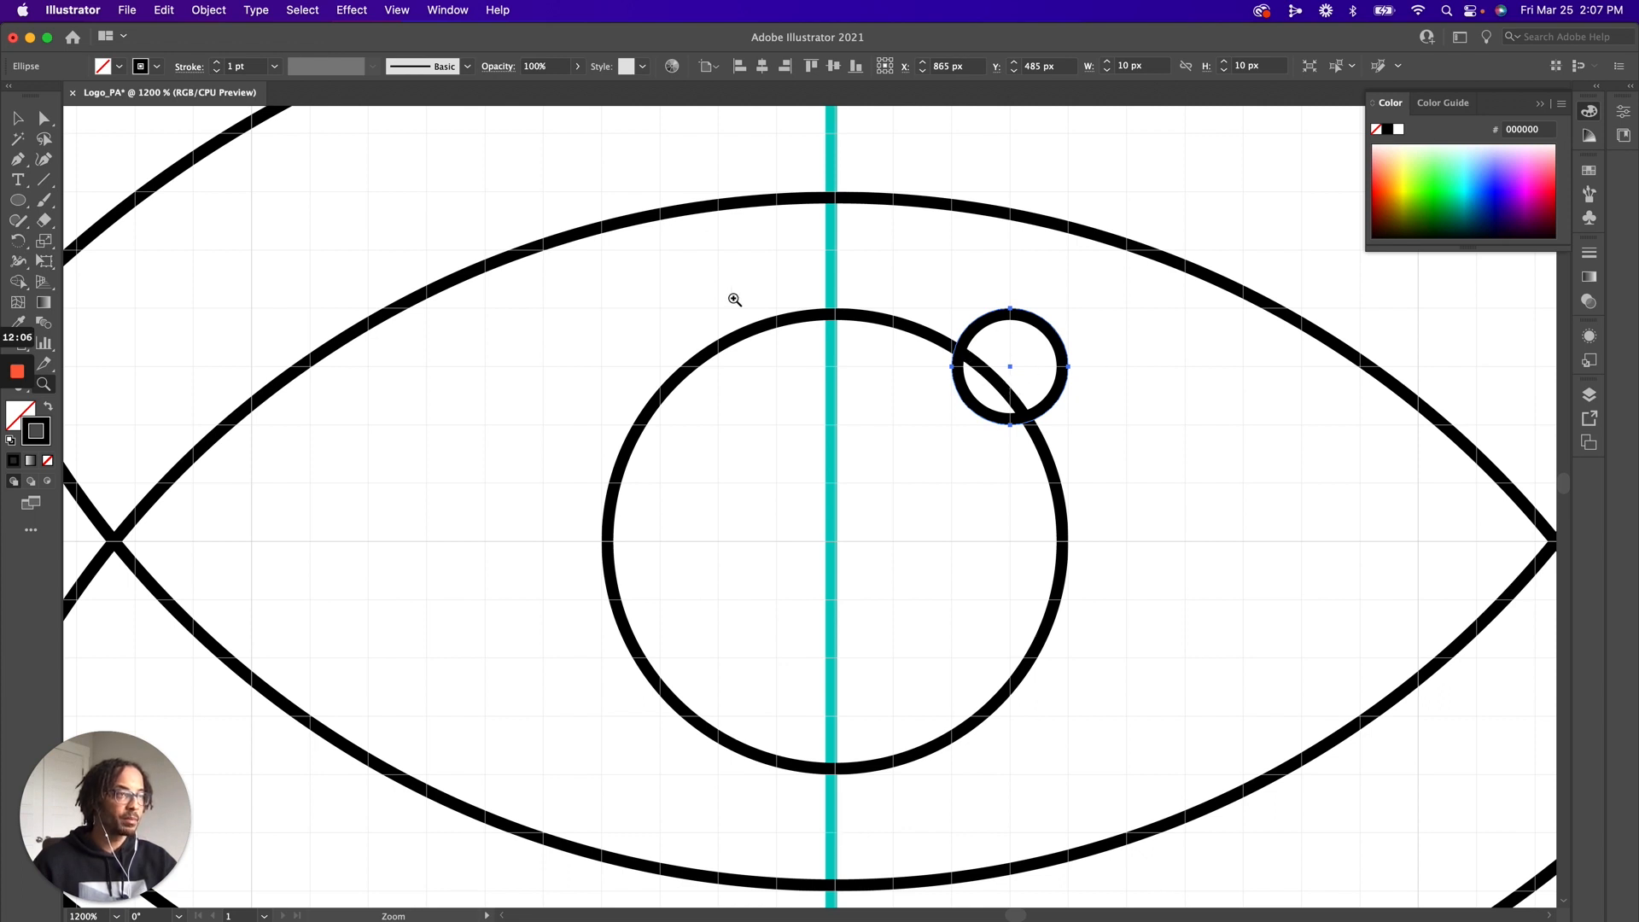
Try to shift the 10 px circle along the 40 px circle's edge with grid snapping on
left_click_drag(1008, 353, 1079, 327)
left_click(1016, 316)
left_click(959, 805)
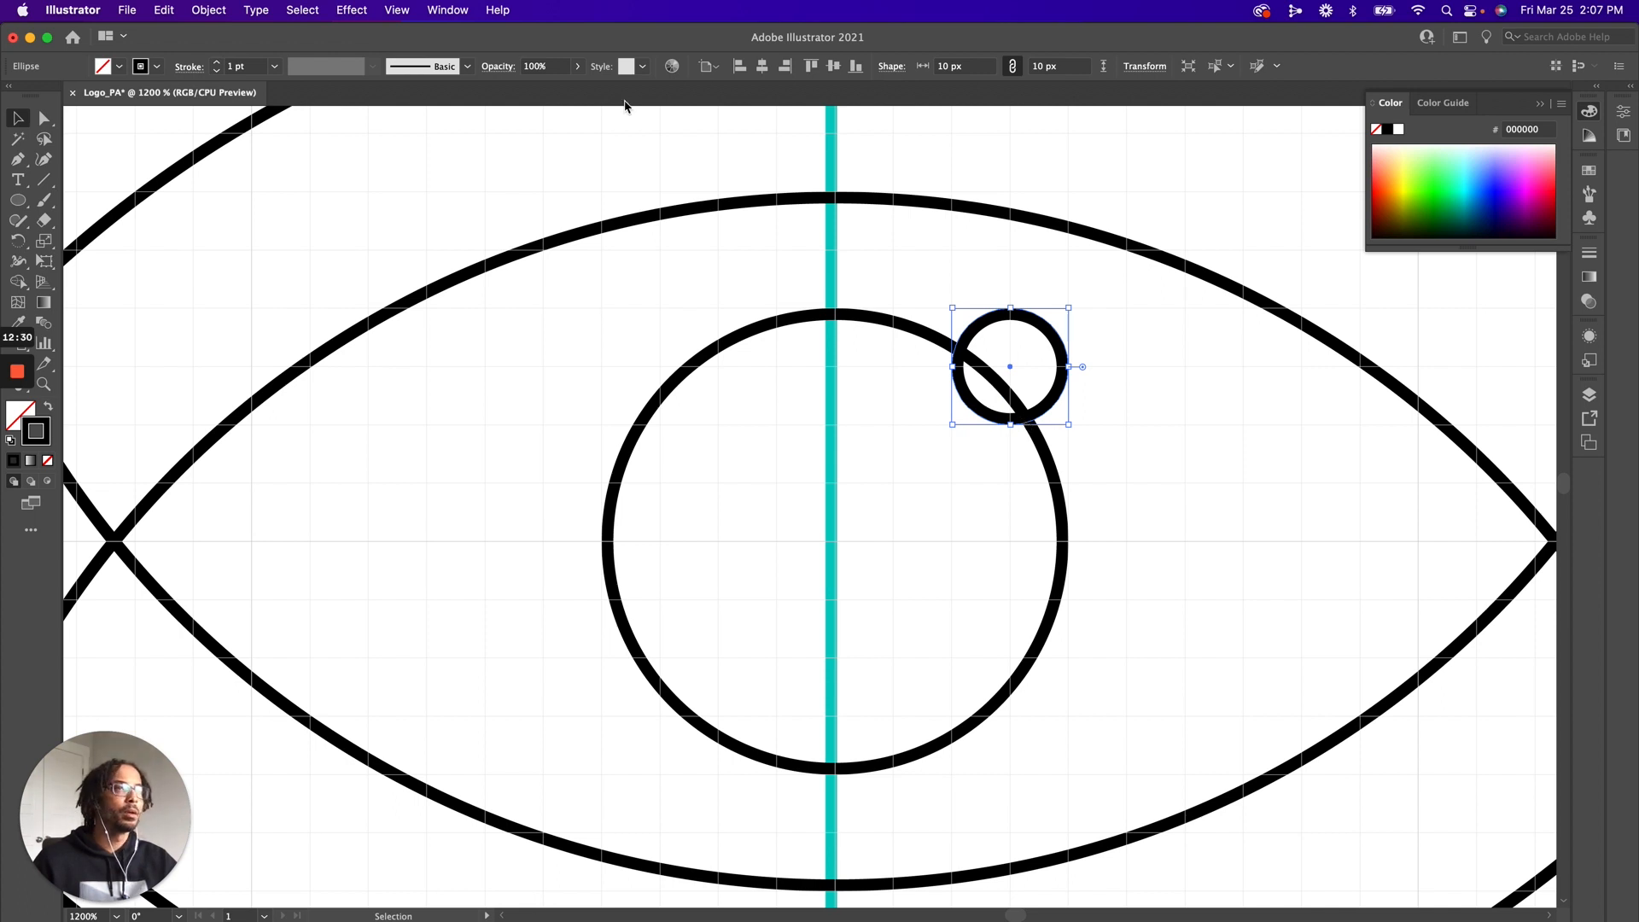
key("super+z")
key("super+shift+z")
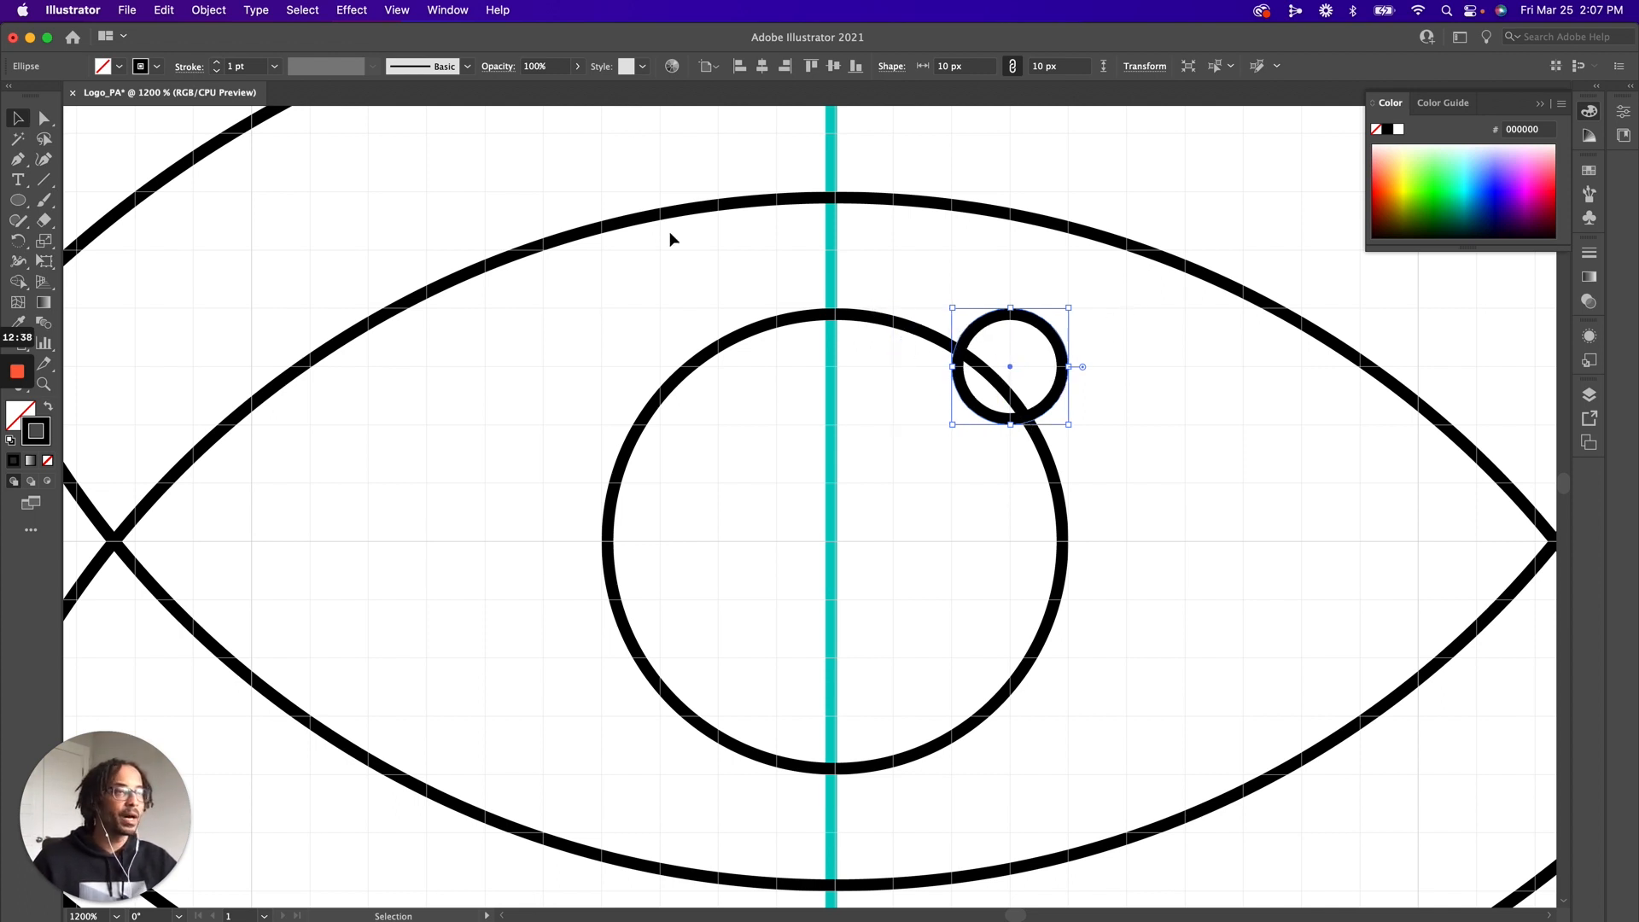
Turn off Snap to Grid and switch the artwork to outline view
left_click(397, 10)
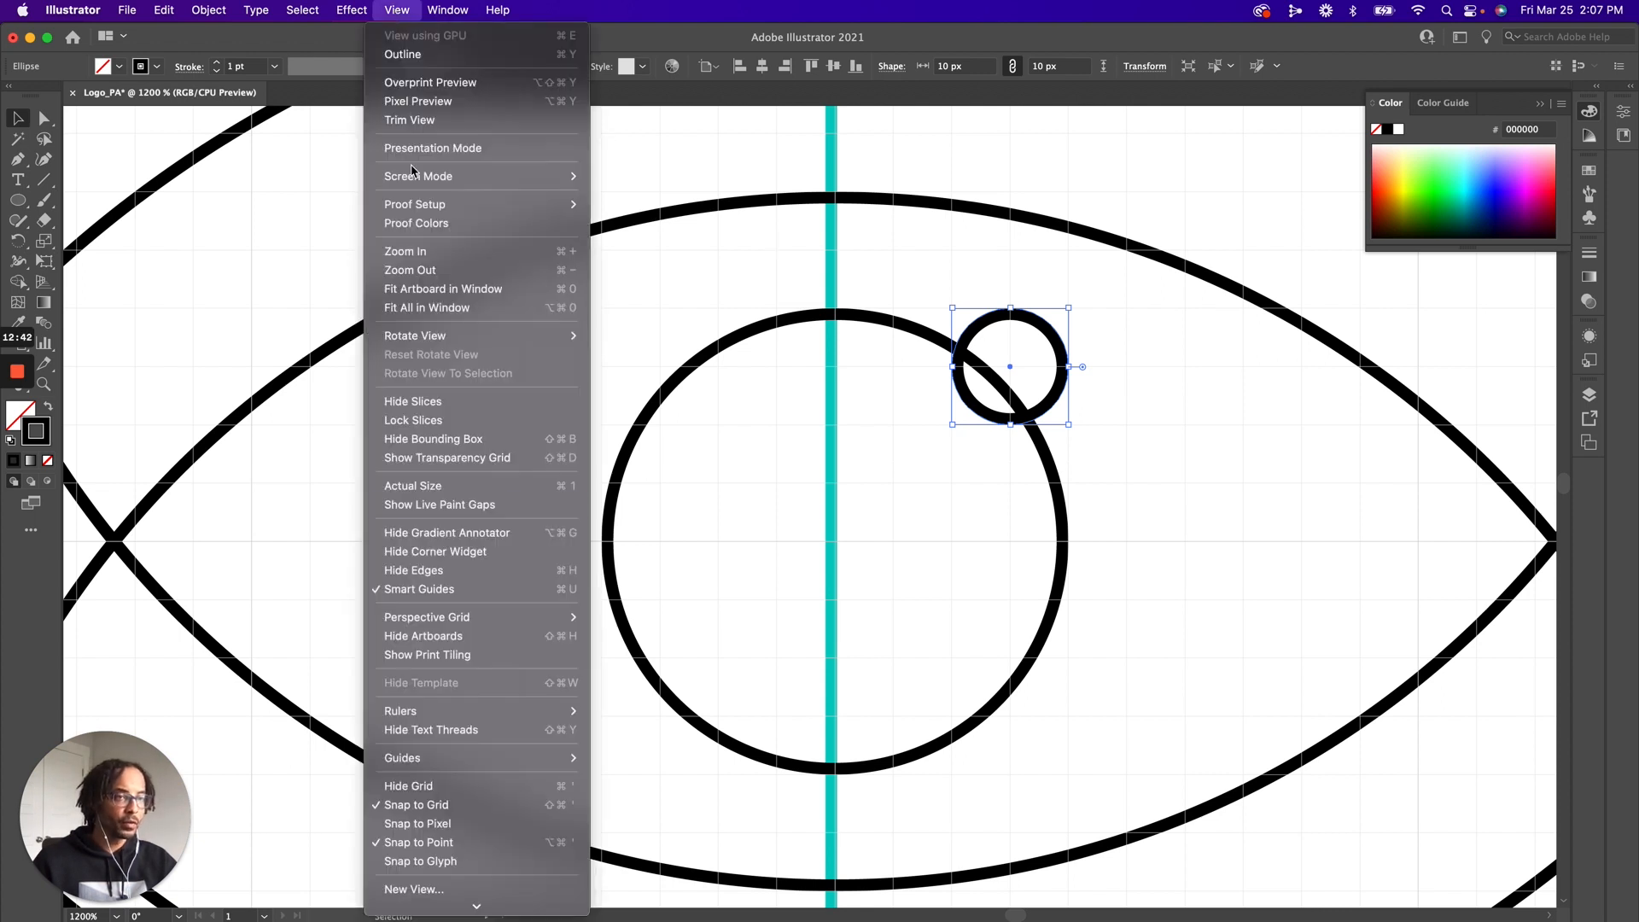
left_click(431, 805)
key("a")
key("super+y")
key("v")
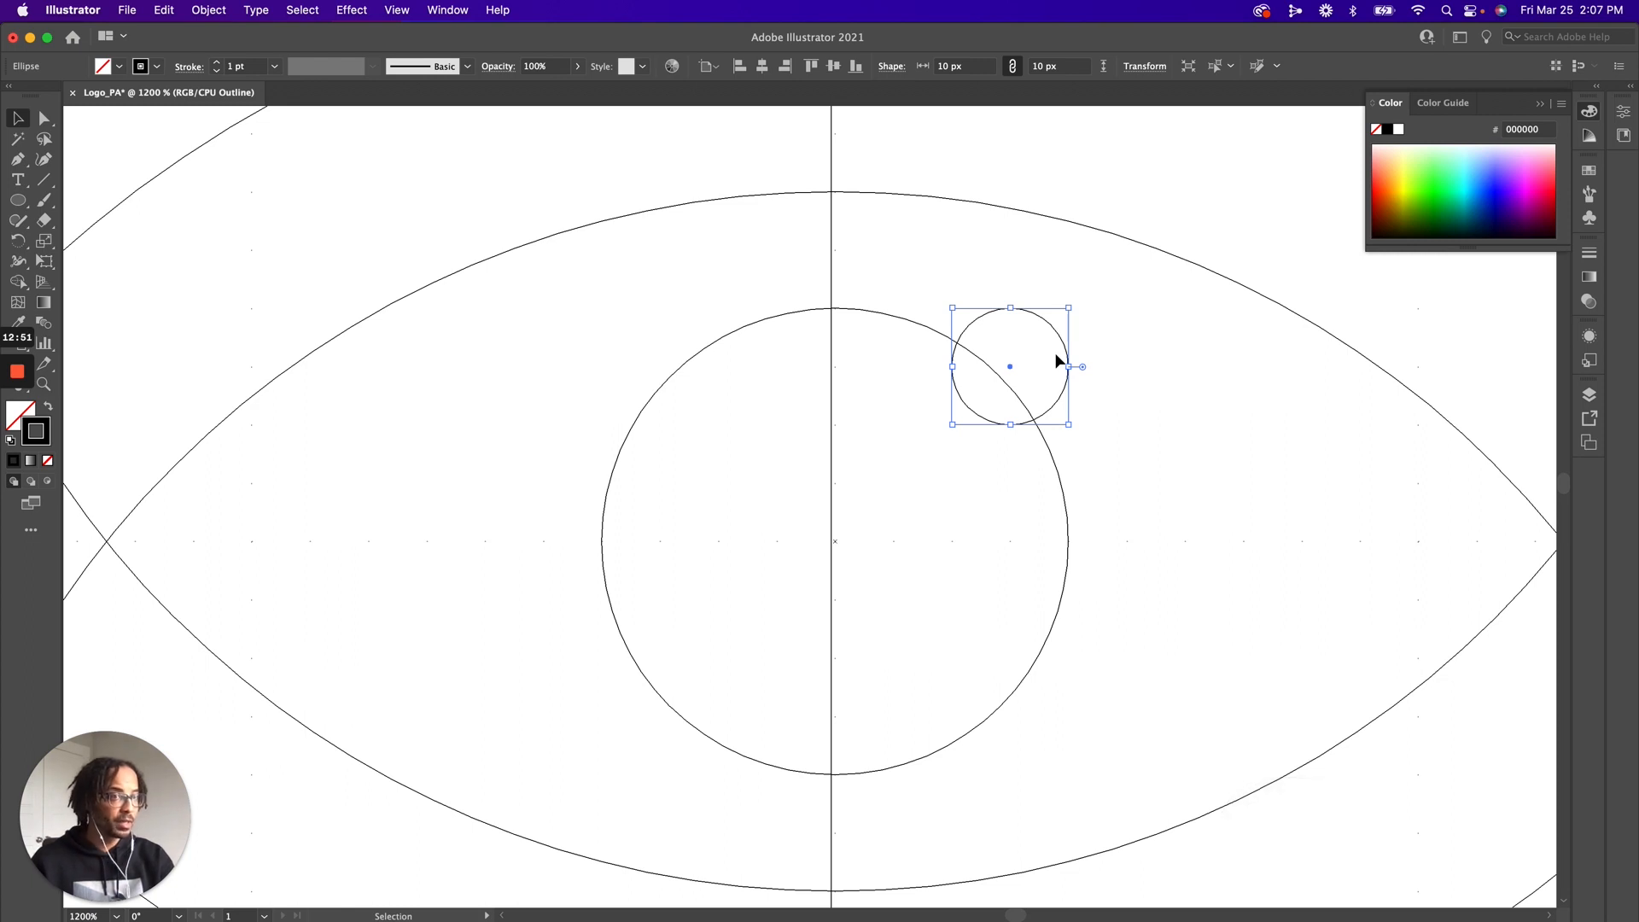
key("a")
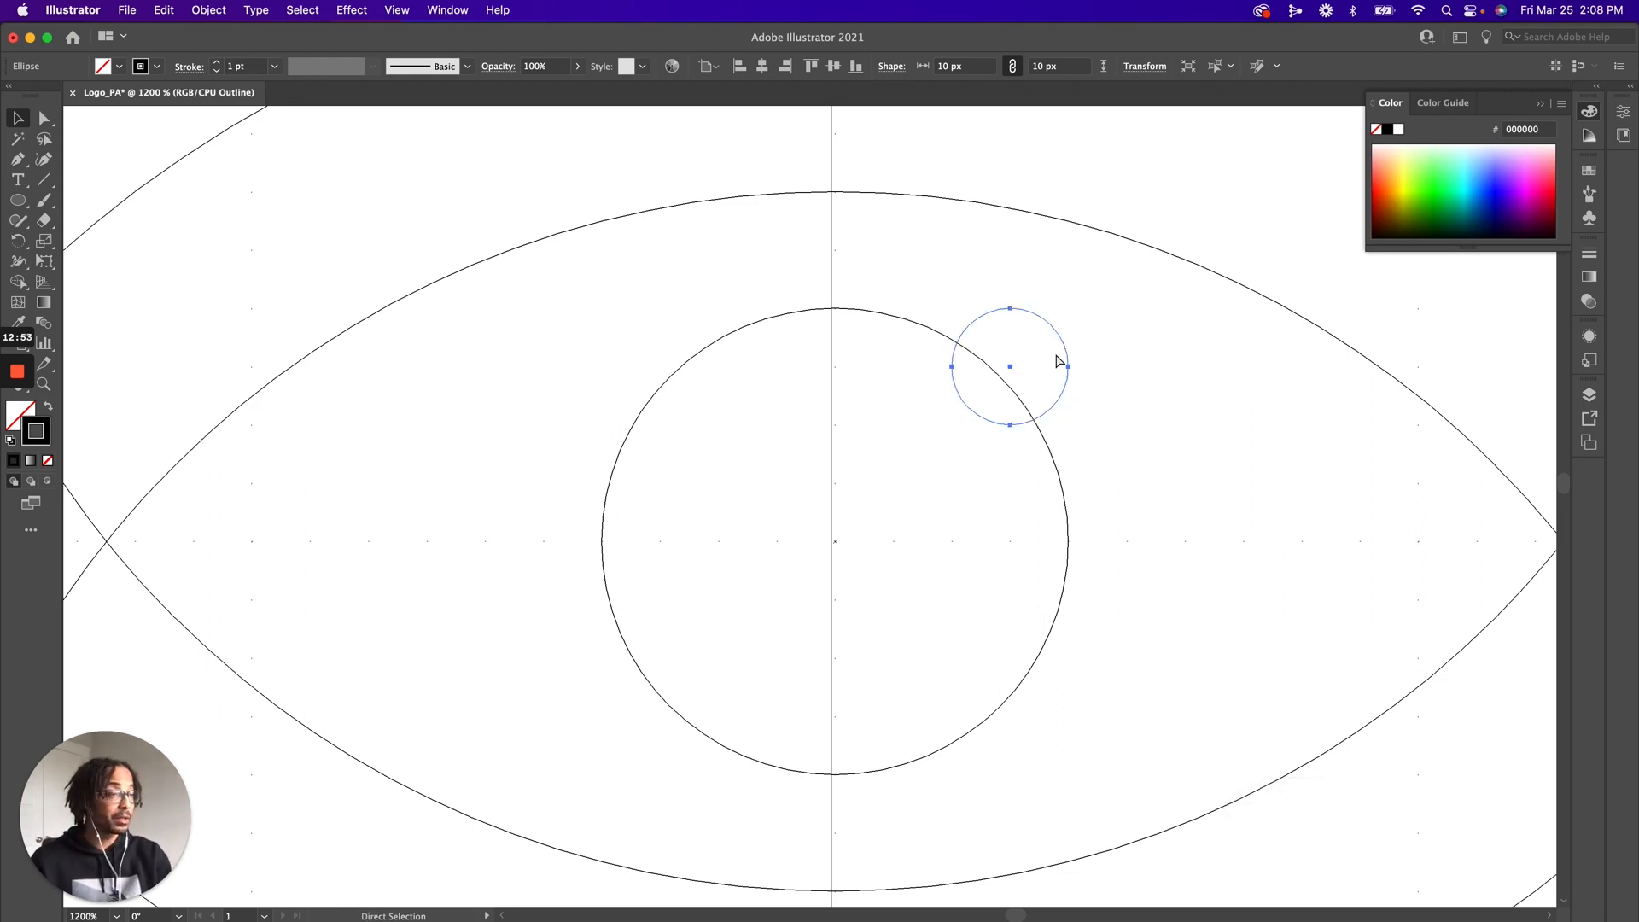
key("super+y")
key("super+y")
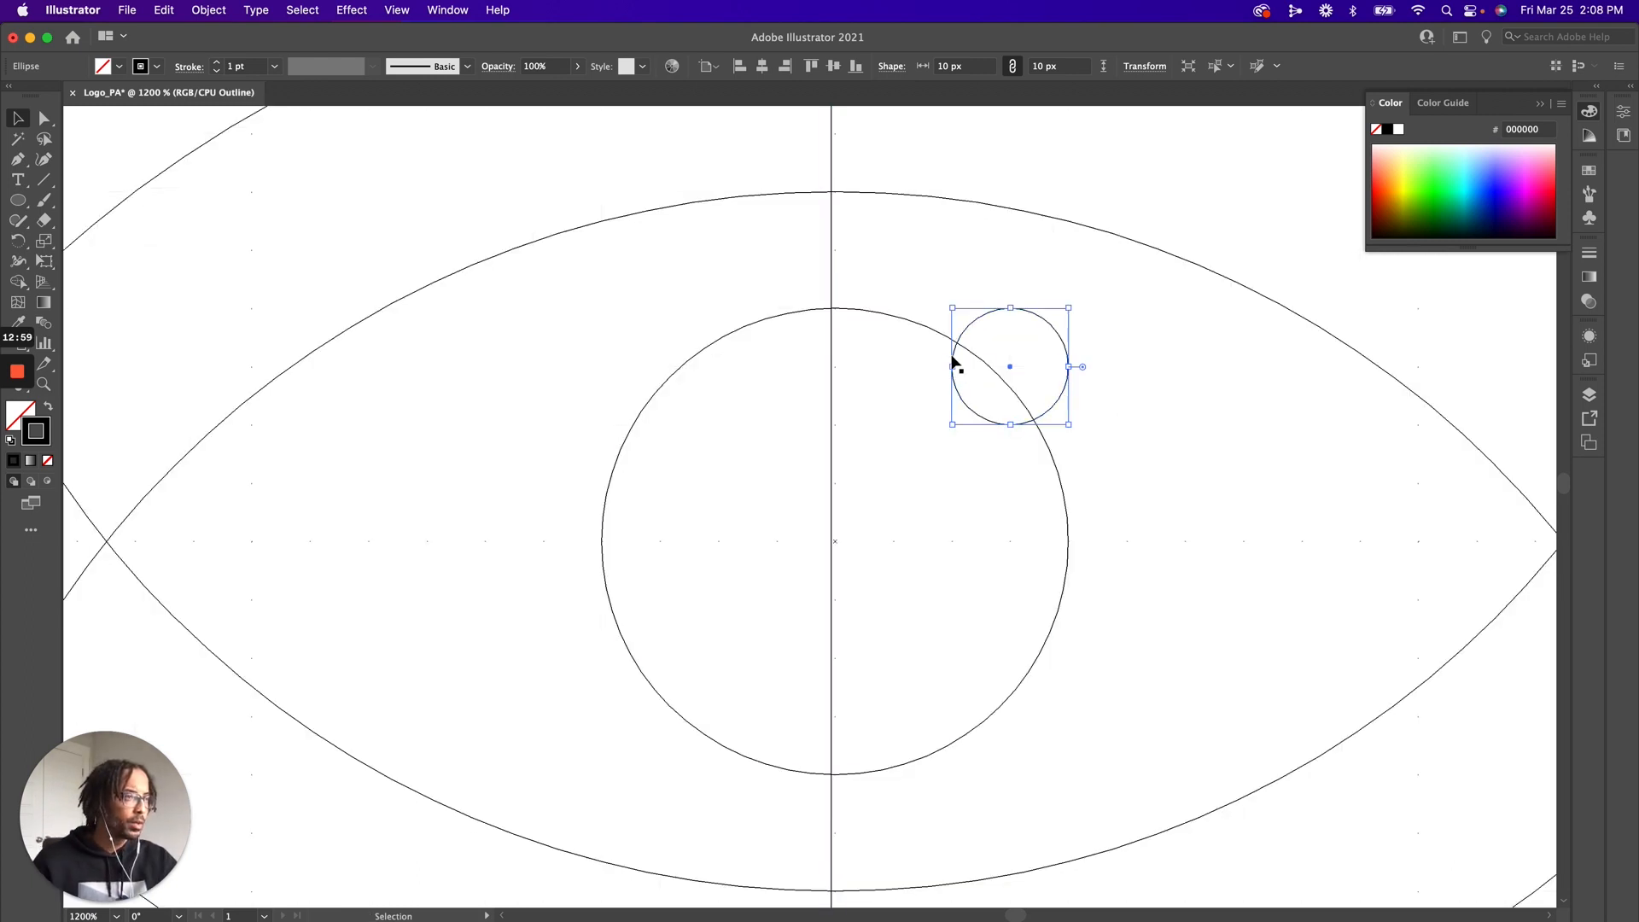
Move the 10 px circle horizontally until its centre lies on the 40 px circle's outline
key("z")
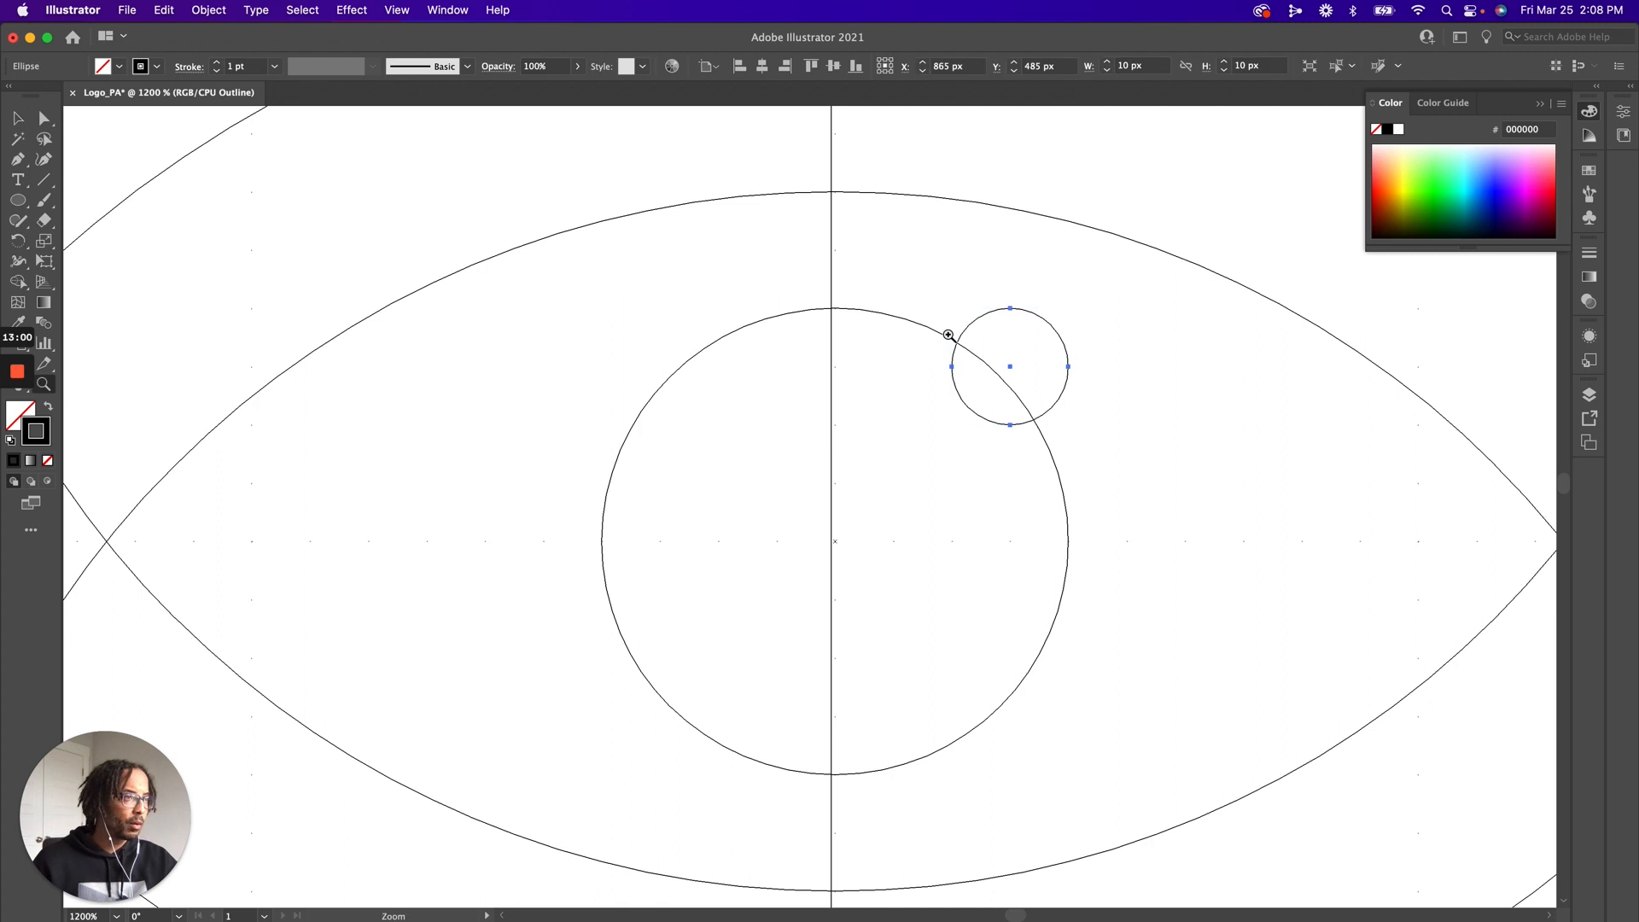
left_click(948, 335)
left_click(948, 335)
scroll(732, 742, "down", 3)
left_click_drag(568, 597, 958, 636)
key("v")
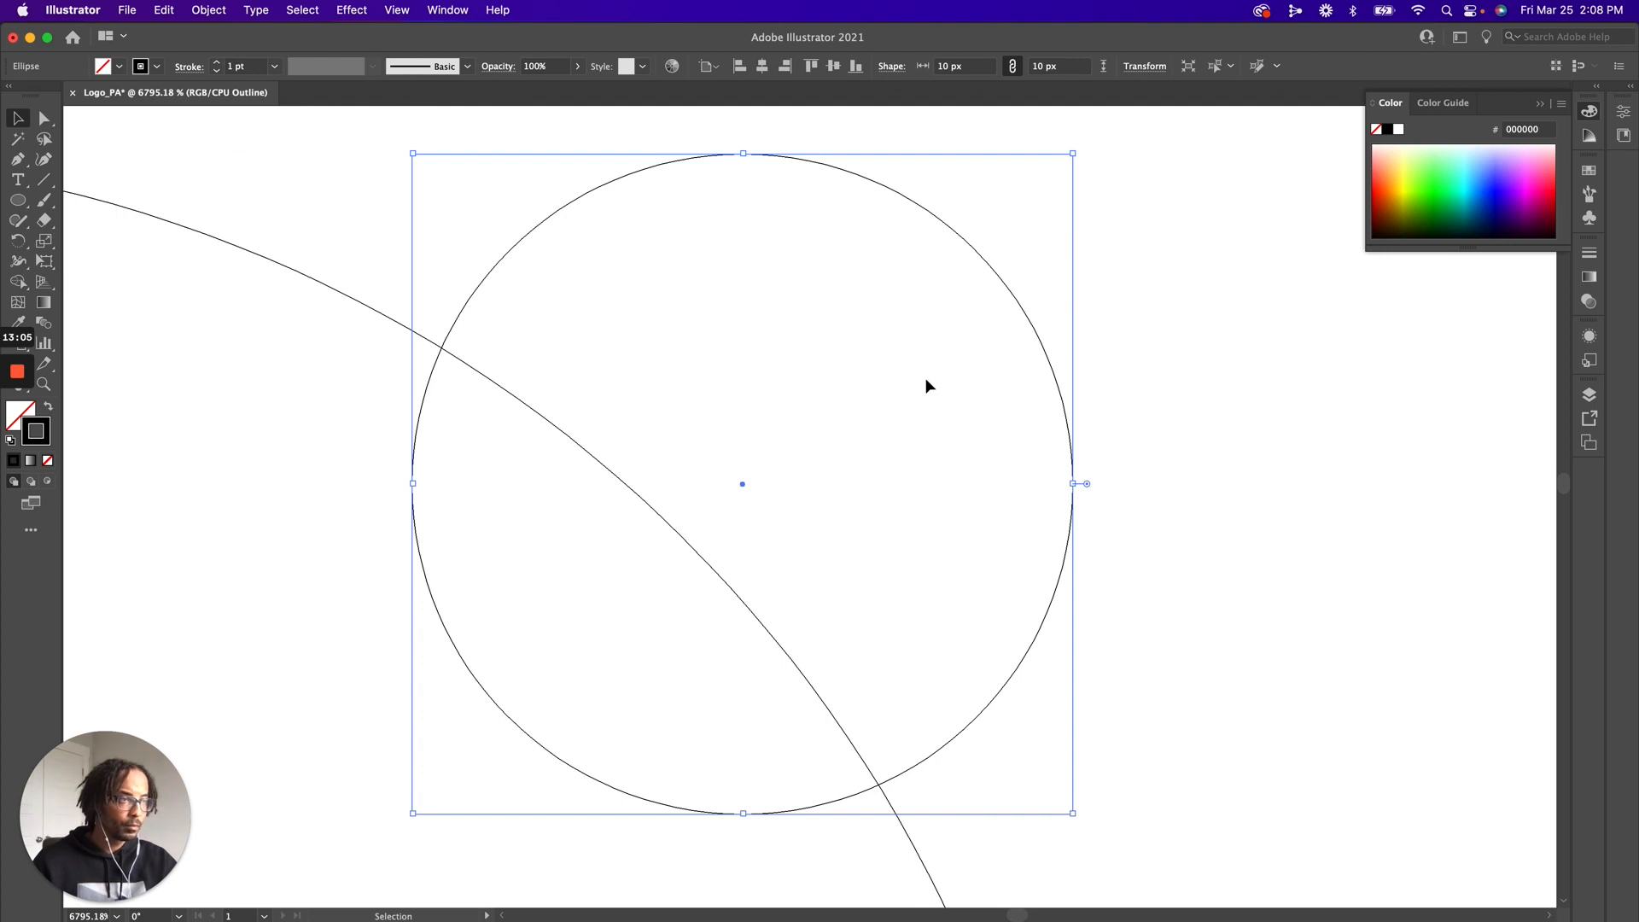
left_click_drag(1012, 323, 912, 334)
key("a")
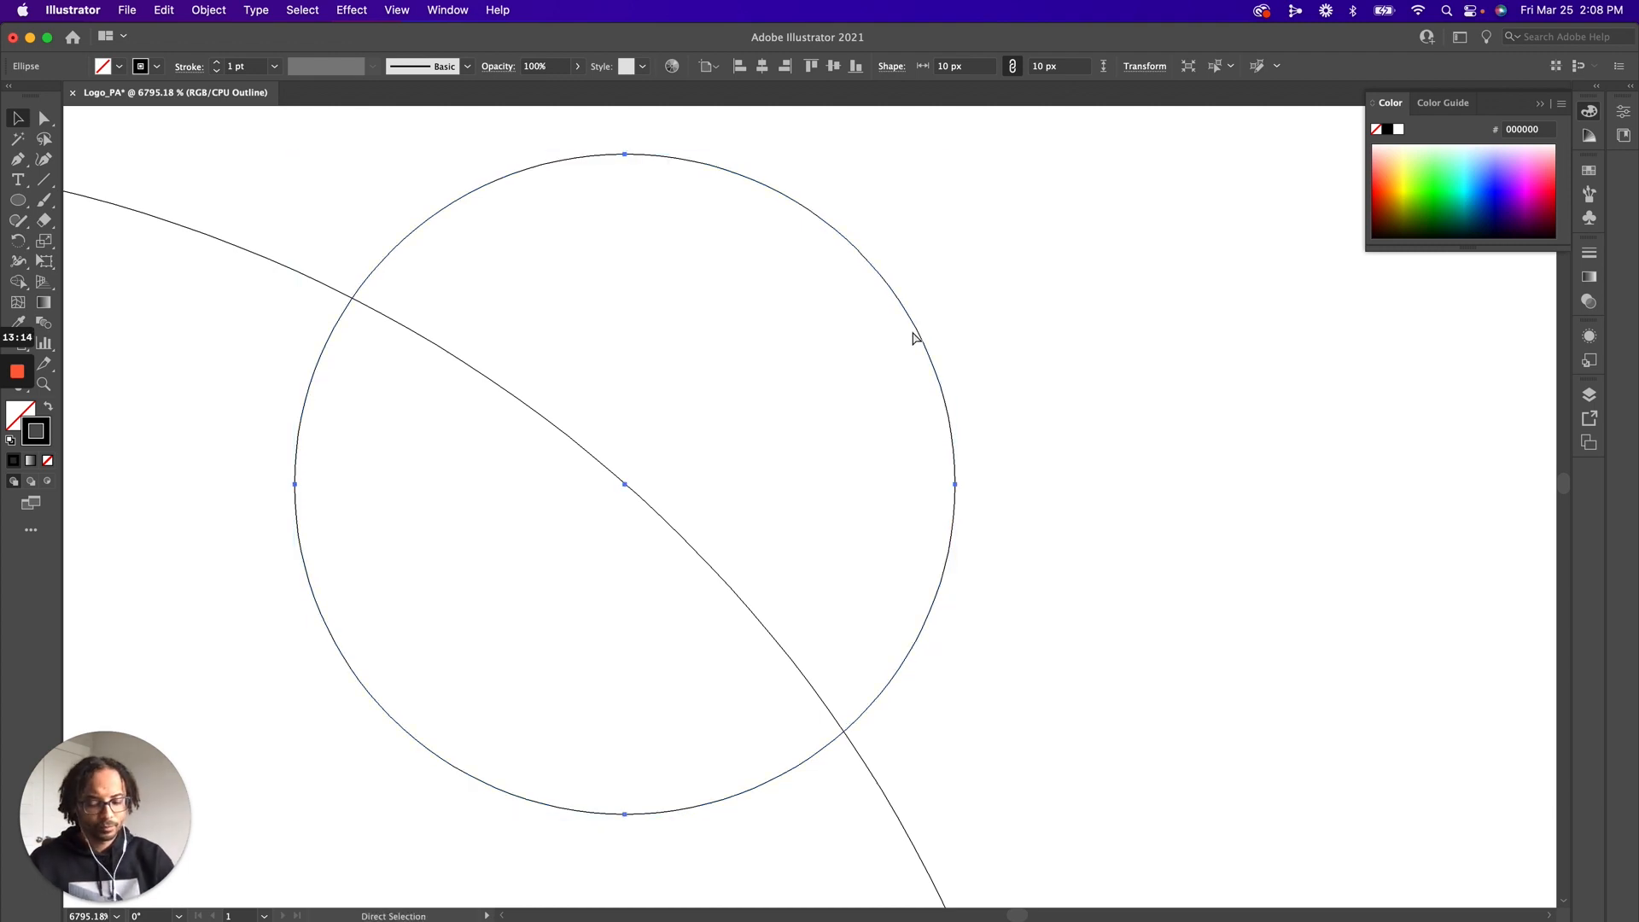
Turn Snap to Grid back on and return the artwork from outline view to preview
key("super+minus")
key("super+minus")
key("super+minus")
key("super+minus")
key("super+minus")
key("super+minus")
key("super+minus")
key("v")
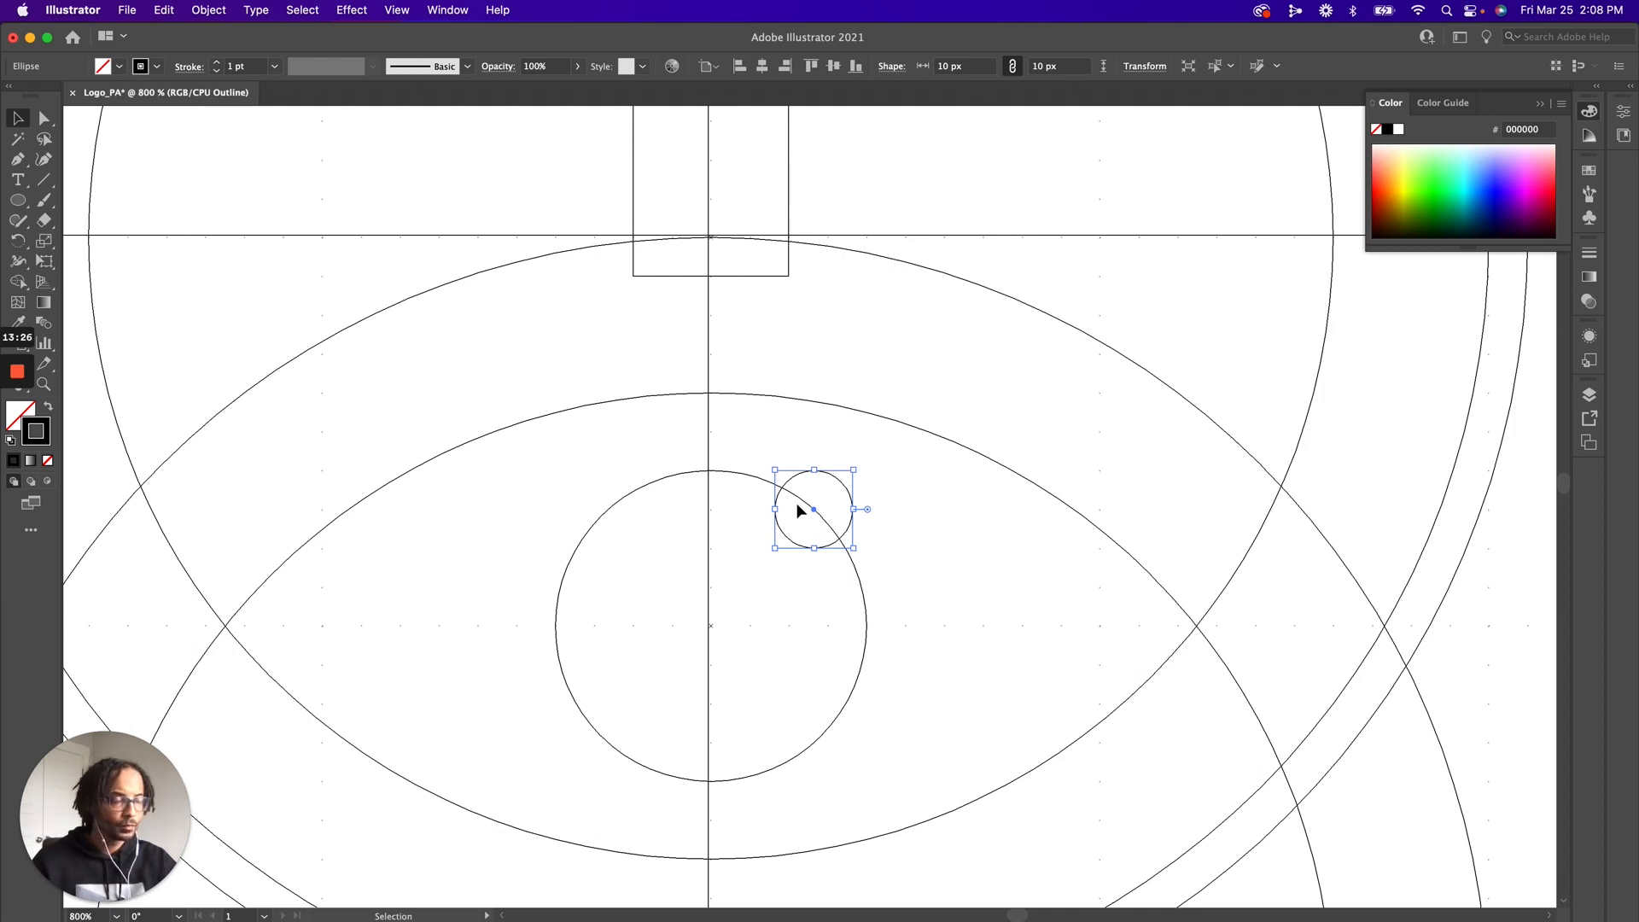
left_click(397, 10)
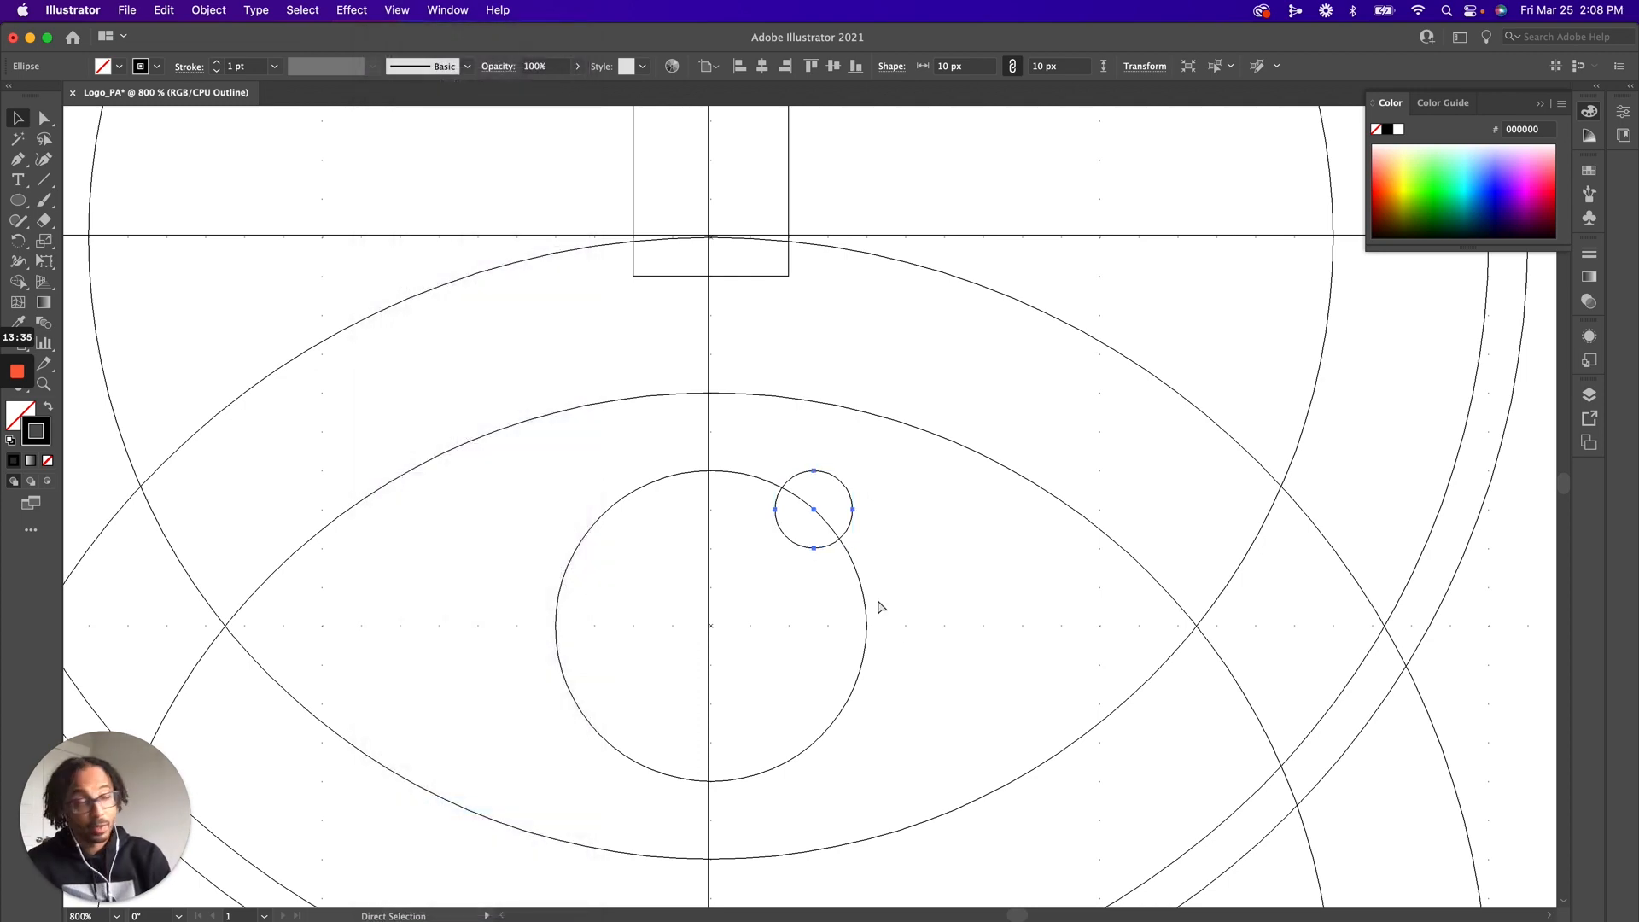
key("super+y")
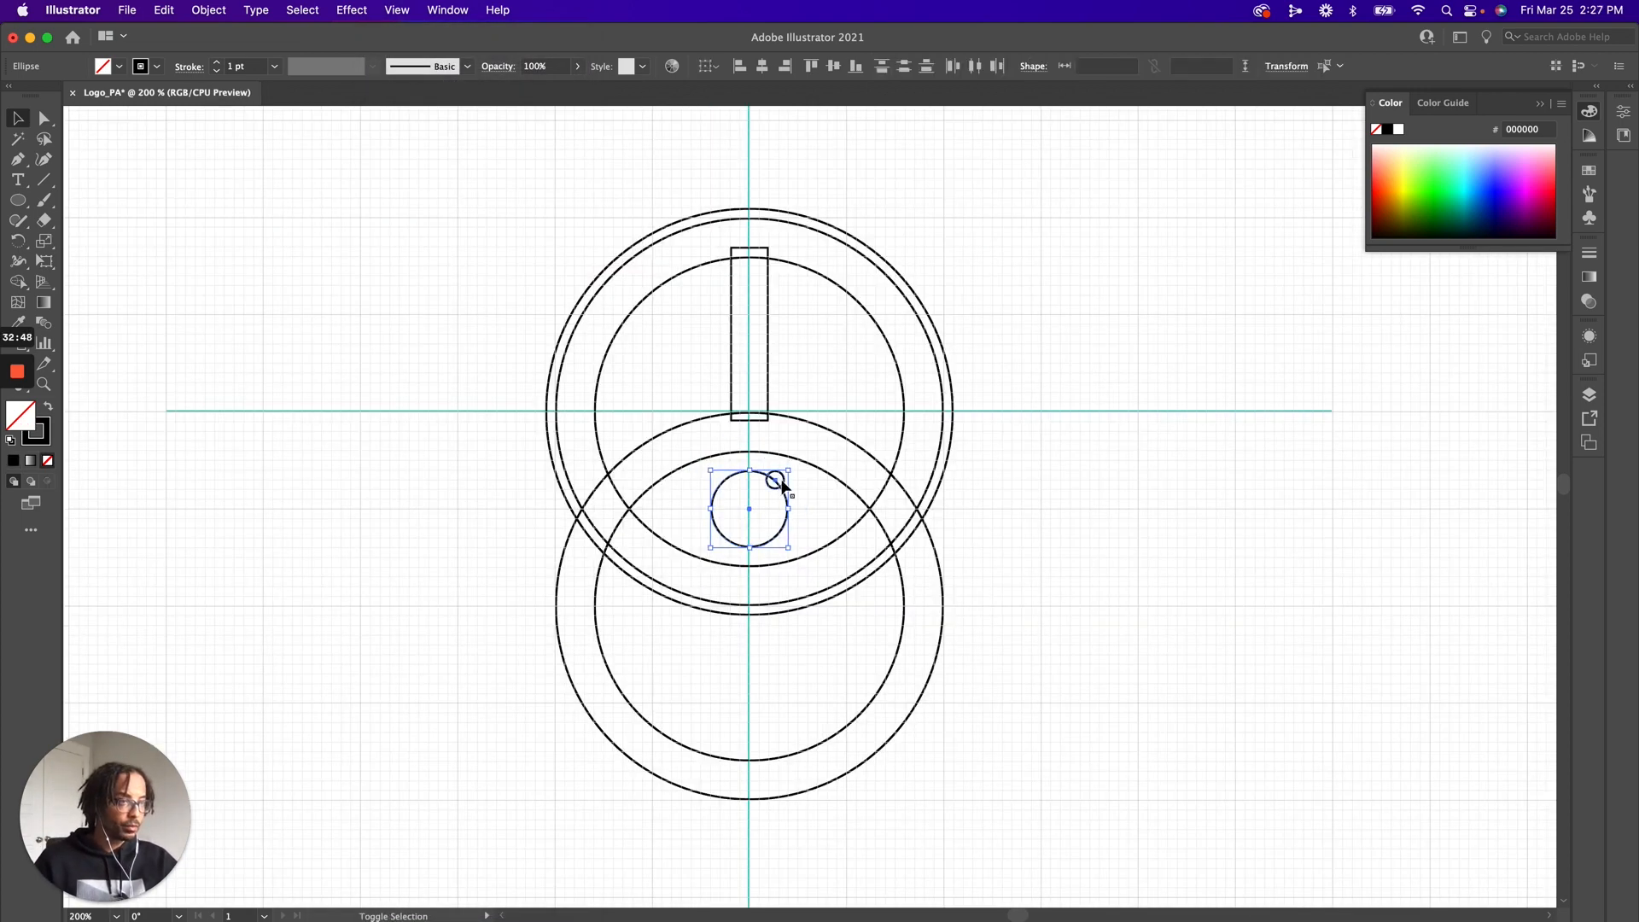
Swap fill and stroke on both pupil circles to fill them black, and recolour the small one with sampled F2F2F2
left_click(47, 407)
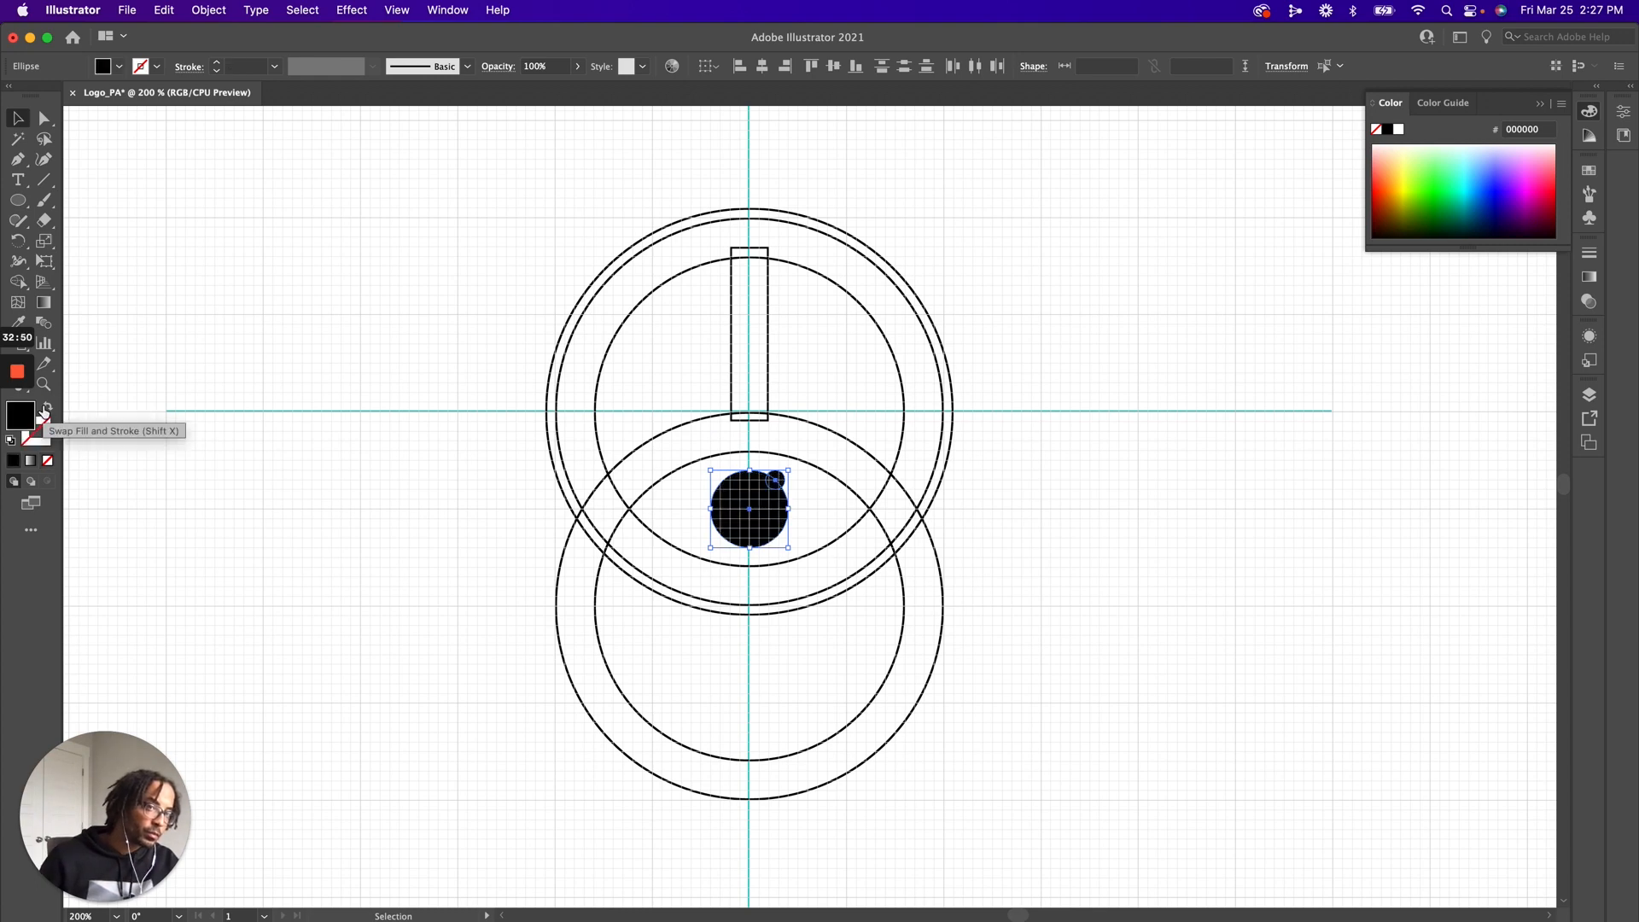
left_click(797, 487)
left_click(777, 483)
key("i")
left_click(803, 488)
key("v")
left_click(1032, 679)
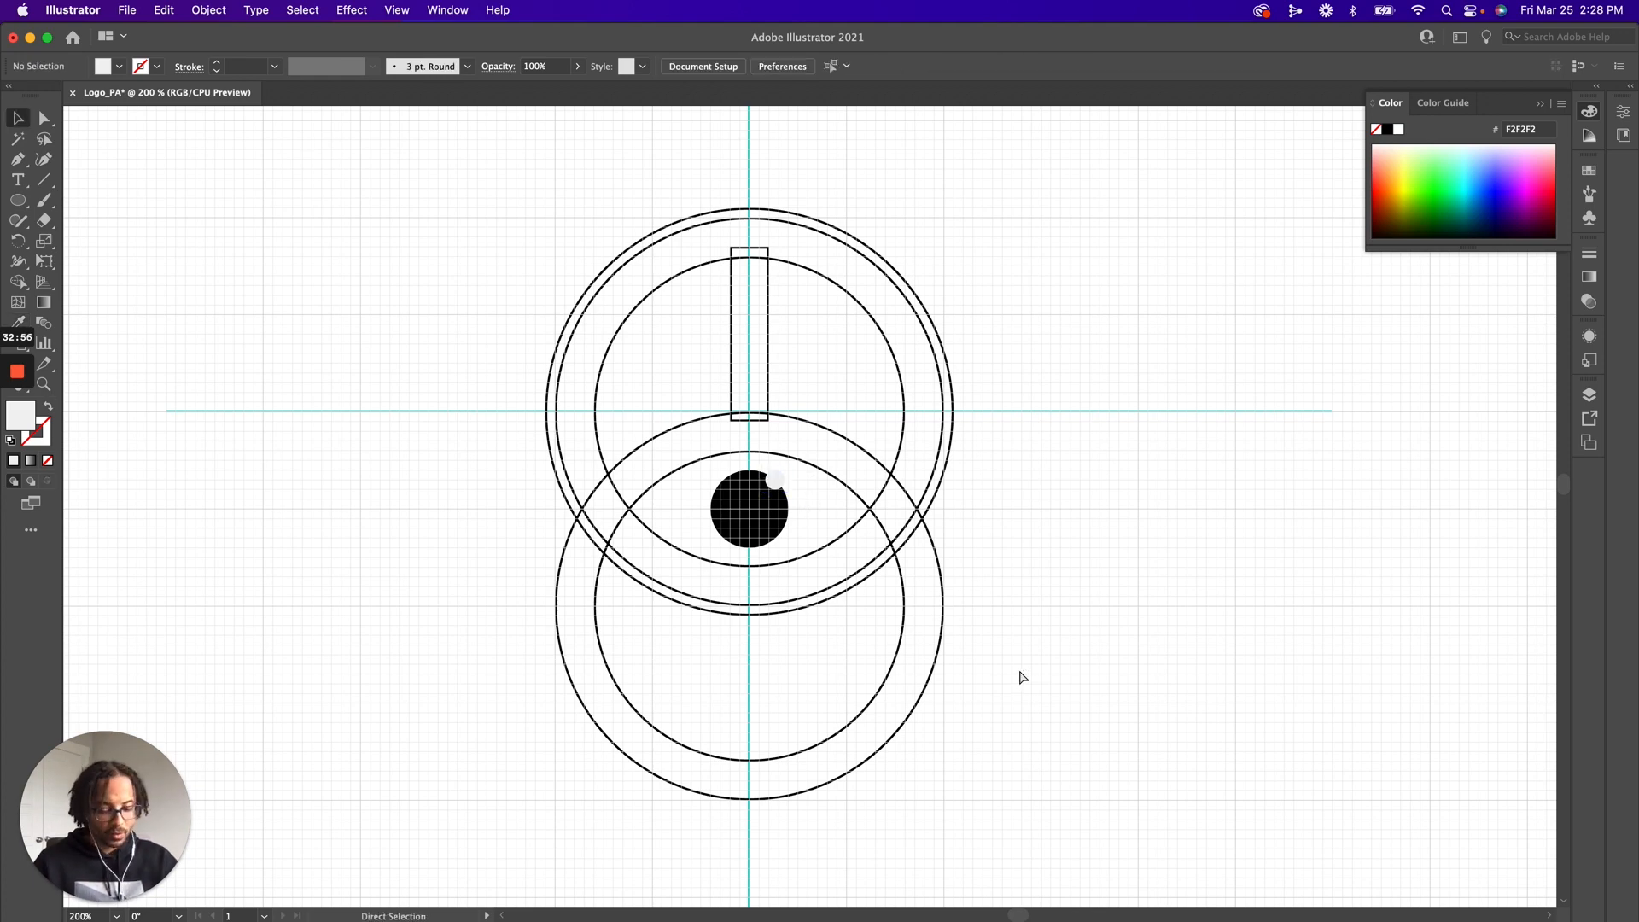
Recolour the small highlight circle white (FFFFFF) with the grid hidden, and show the grid again
key("super+apostrophe")
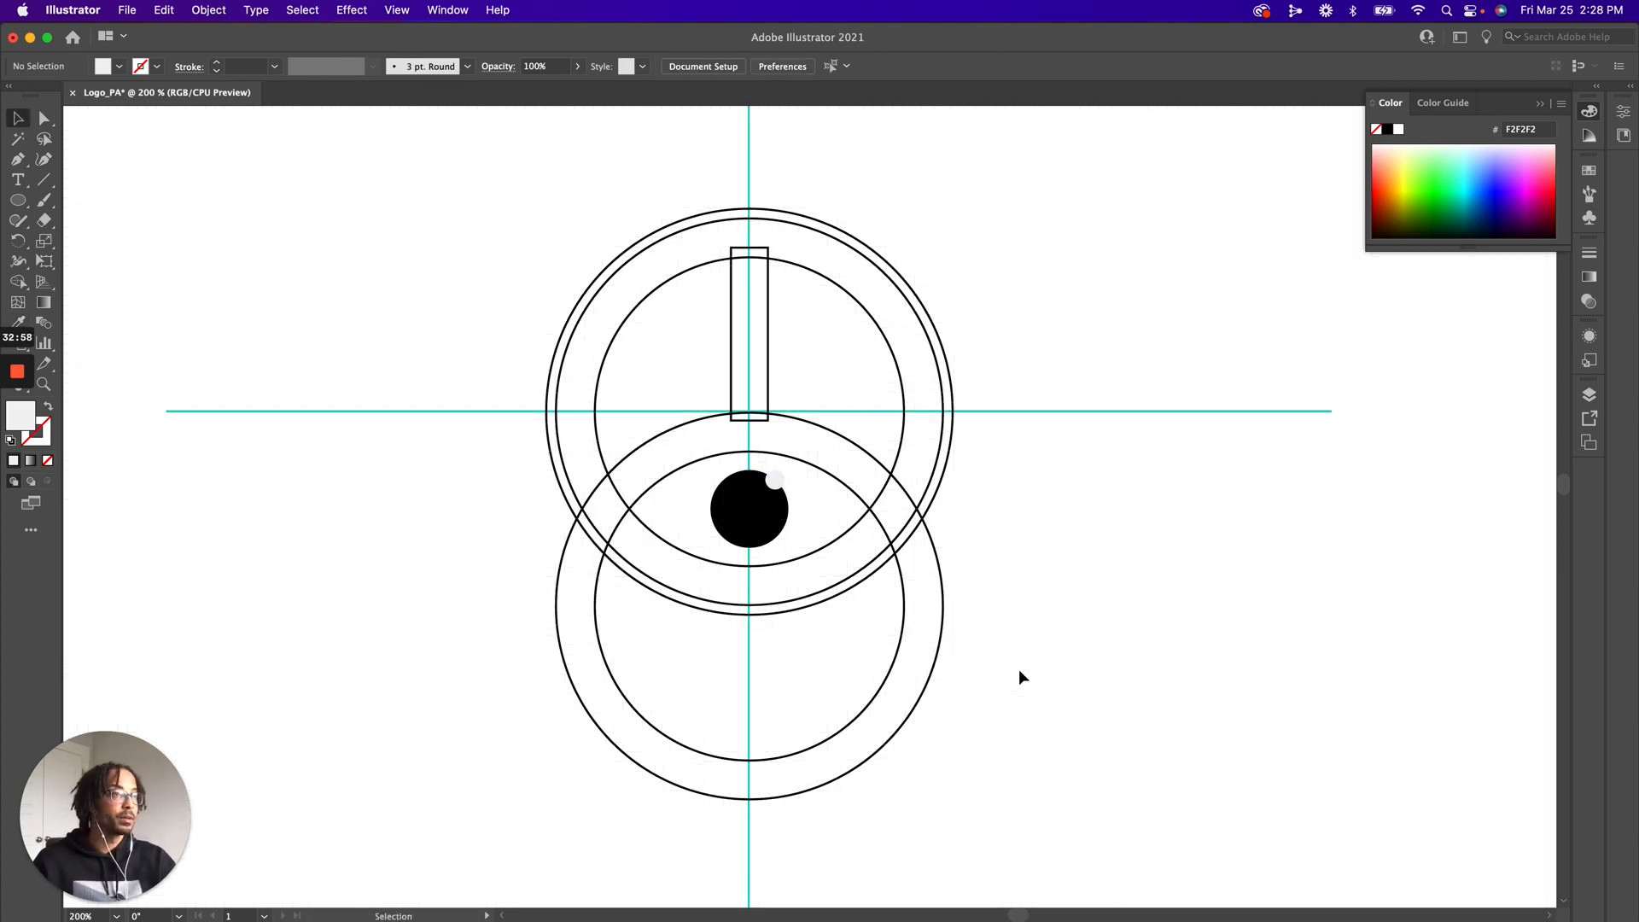
left_click(774, 483)
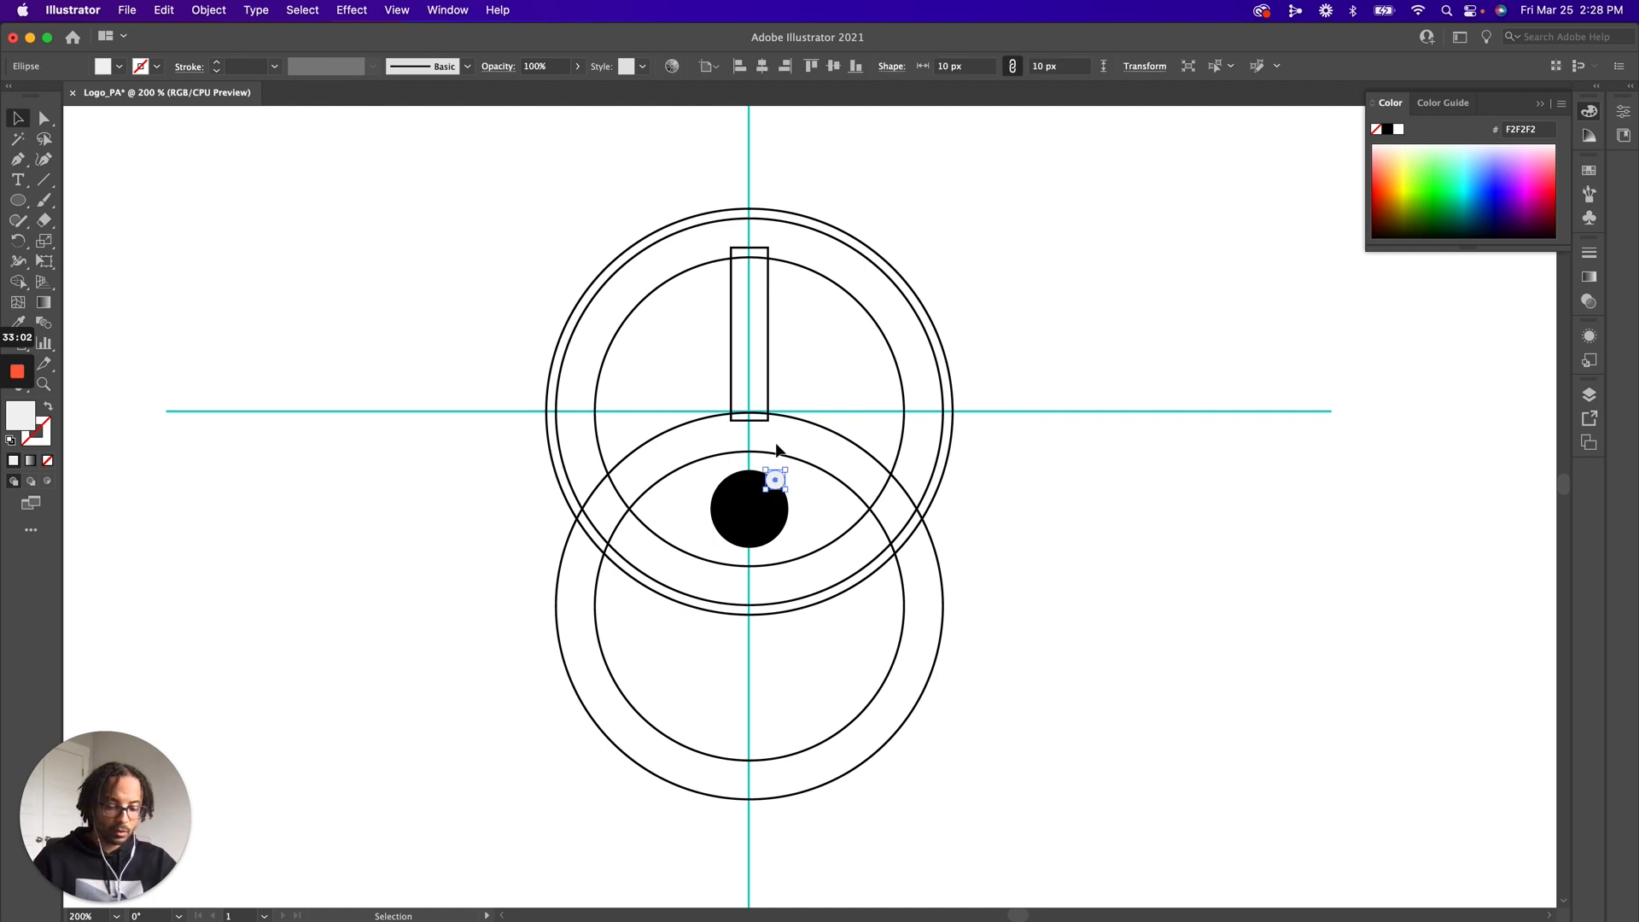
left_click(1241, 555)
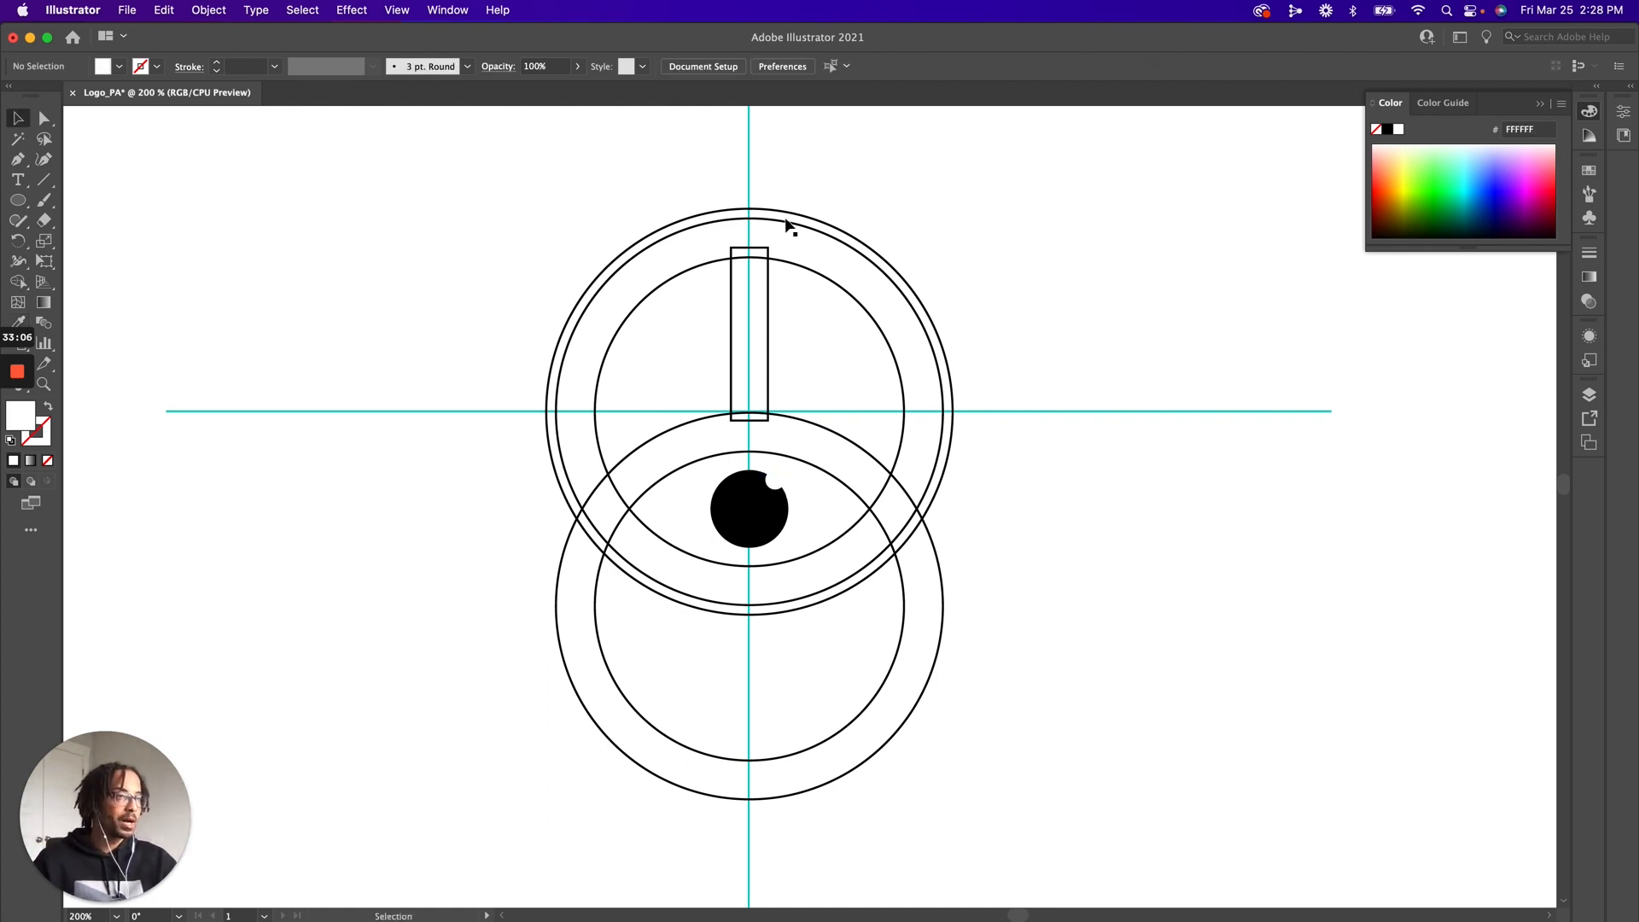
key("super+apostrophe")
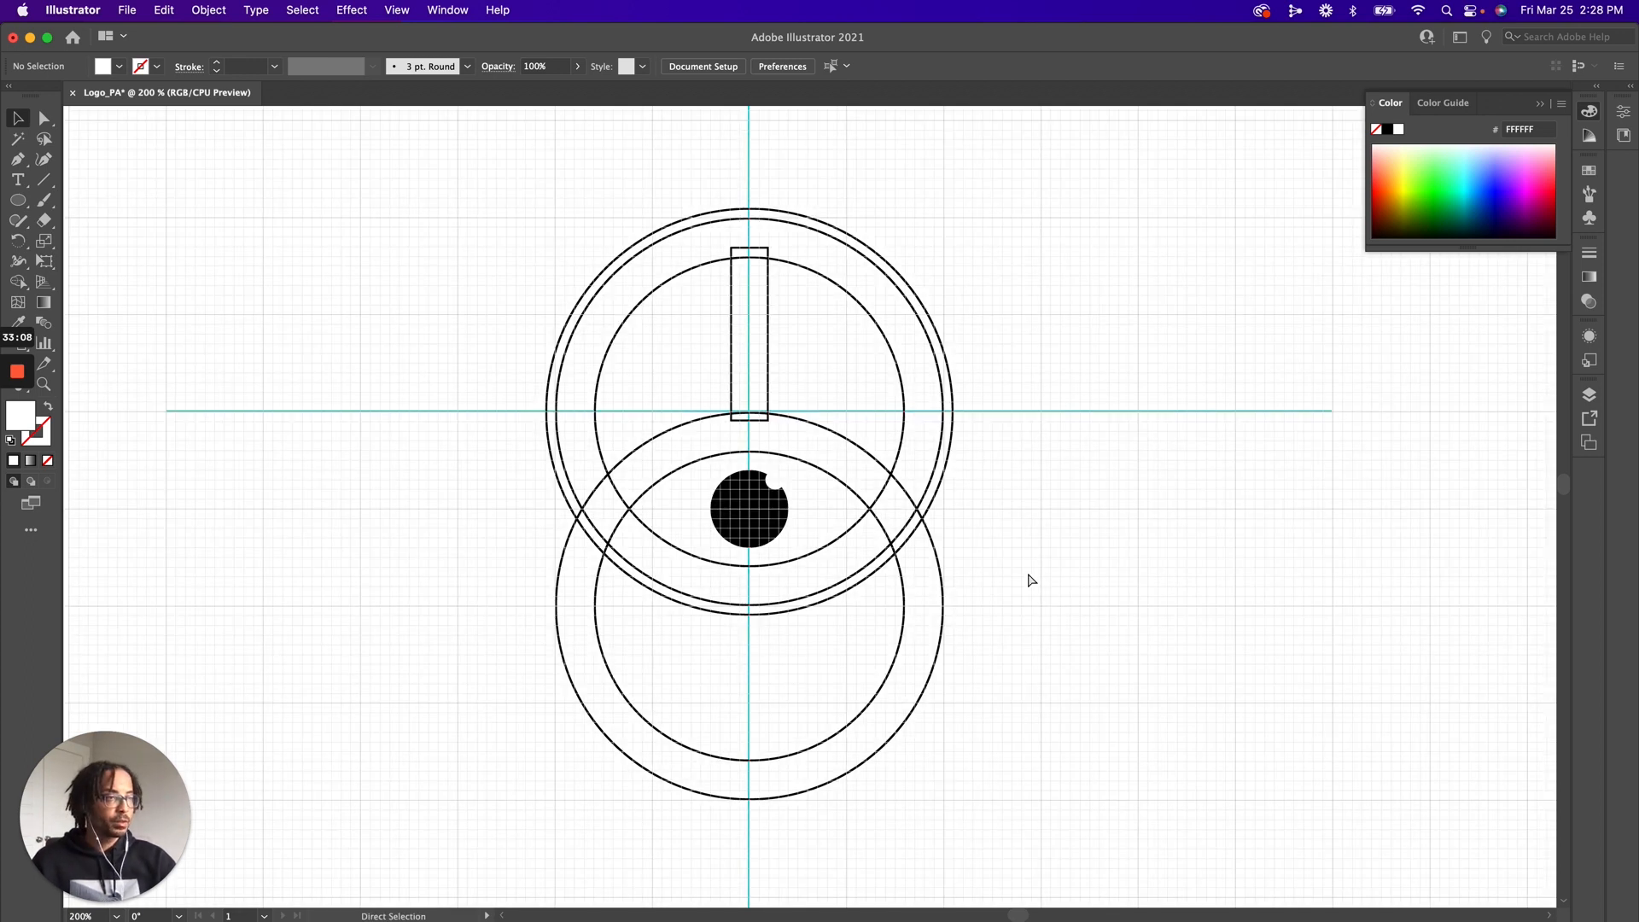
Select all the circles and the rectangle, leaving the two guide lines out of the selection
left_click_drag(990, 782, 483, 198)
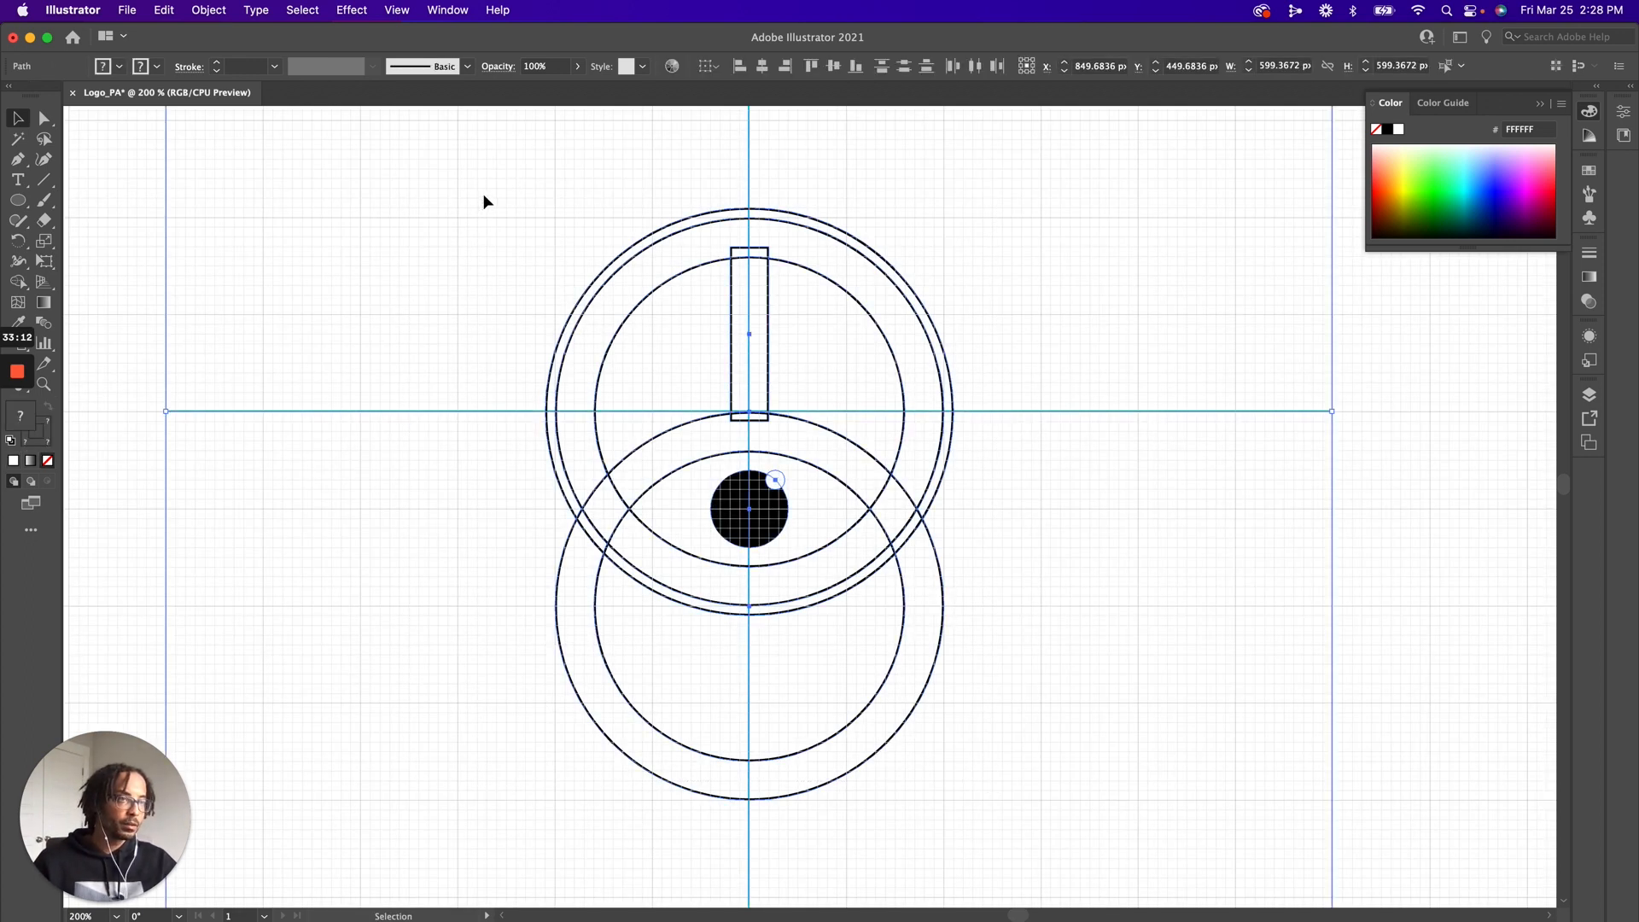
left_click(495, 198)
scroll(1058, 846, "down", 2)
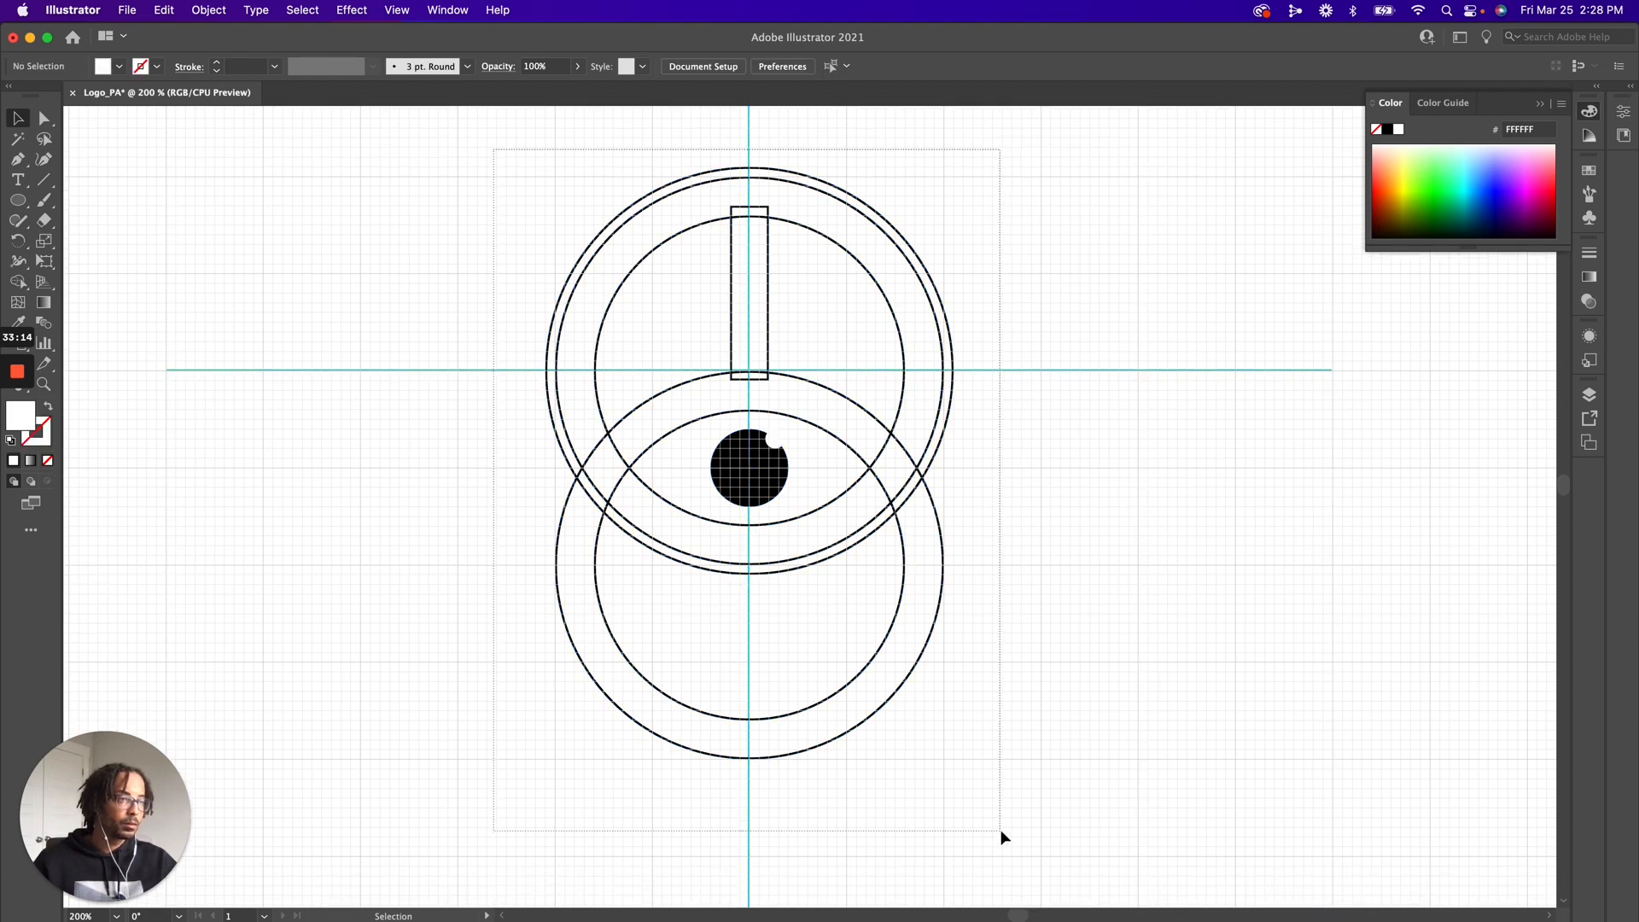
key("super+a")
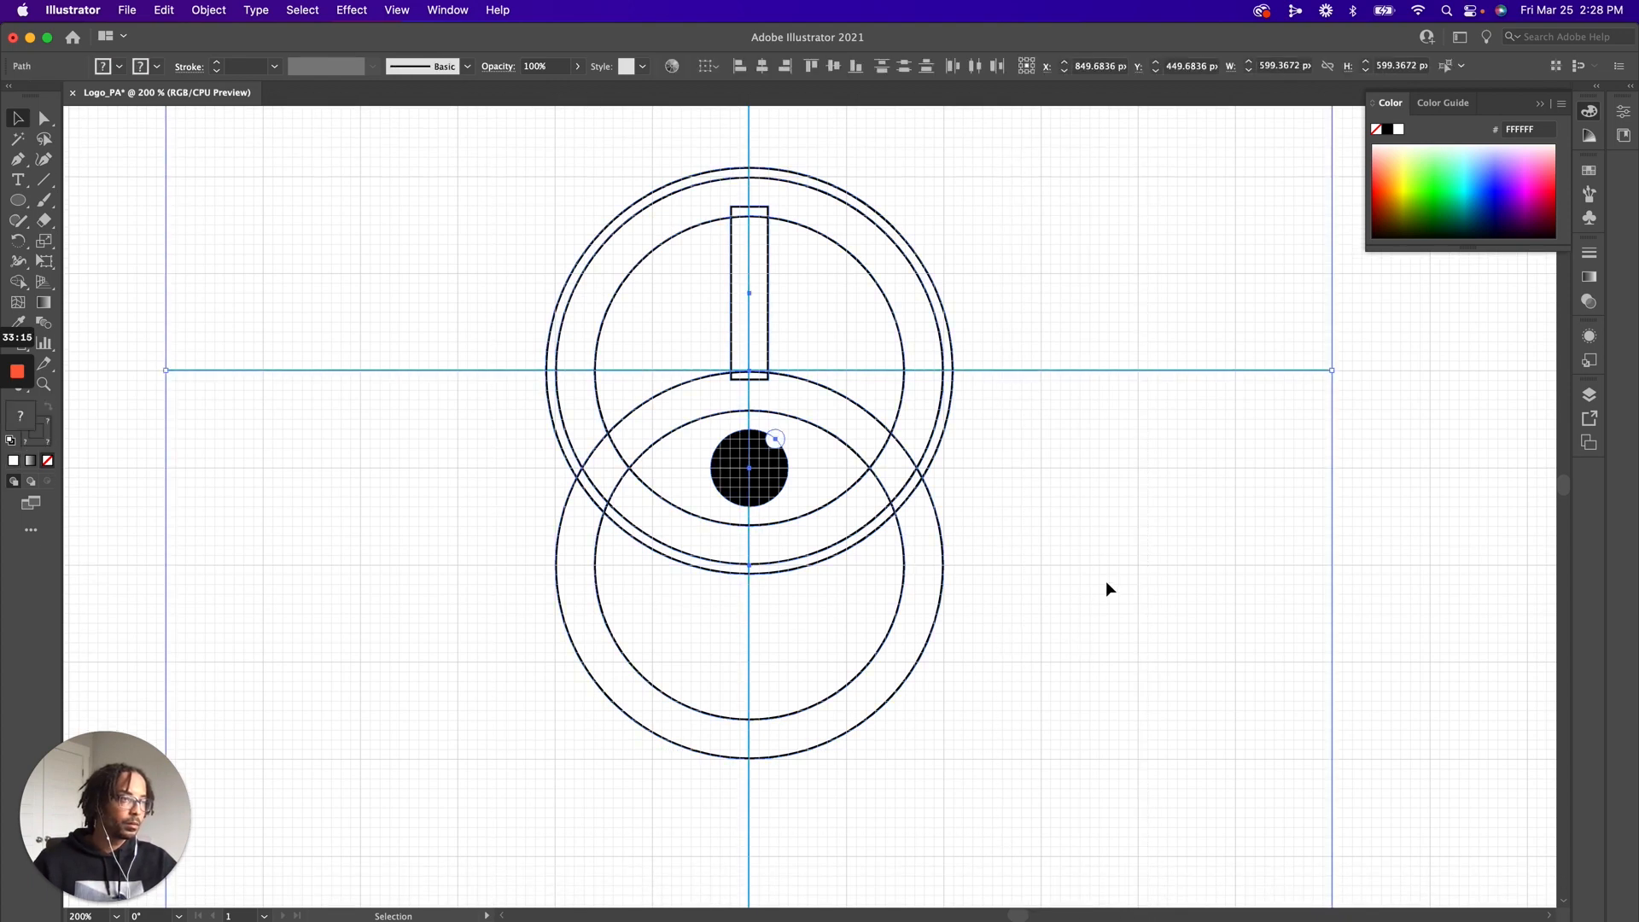
left_click(1104, 370, "shift")
scroll(1105, 371, "up", 3)
left_click(756, 161, "shift")
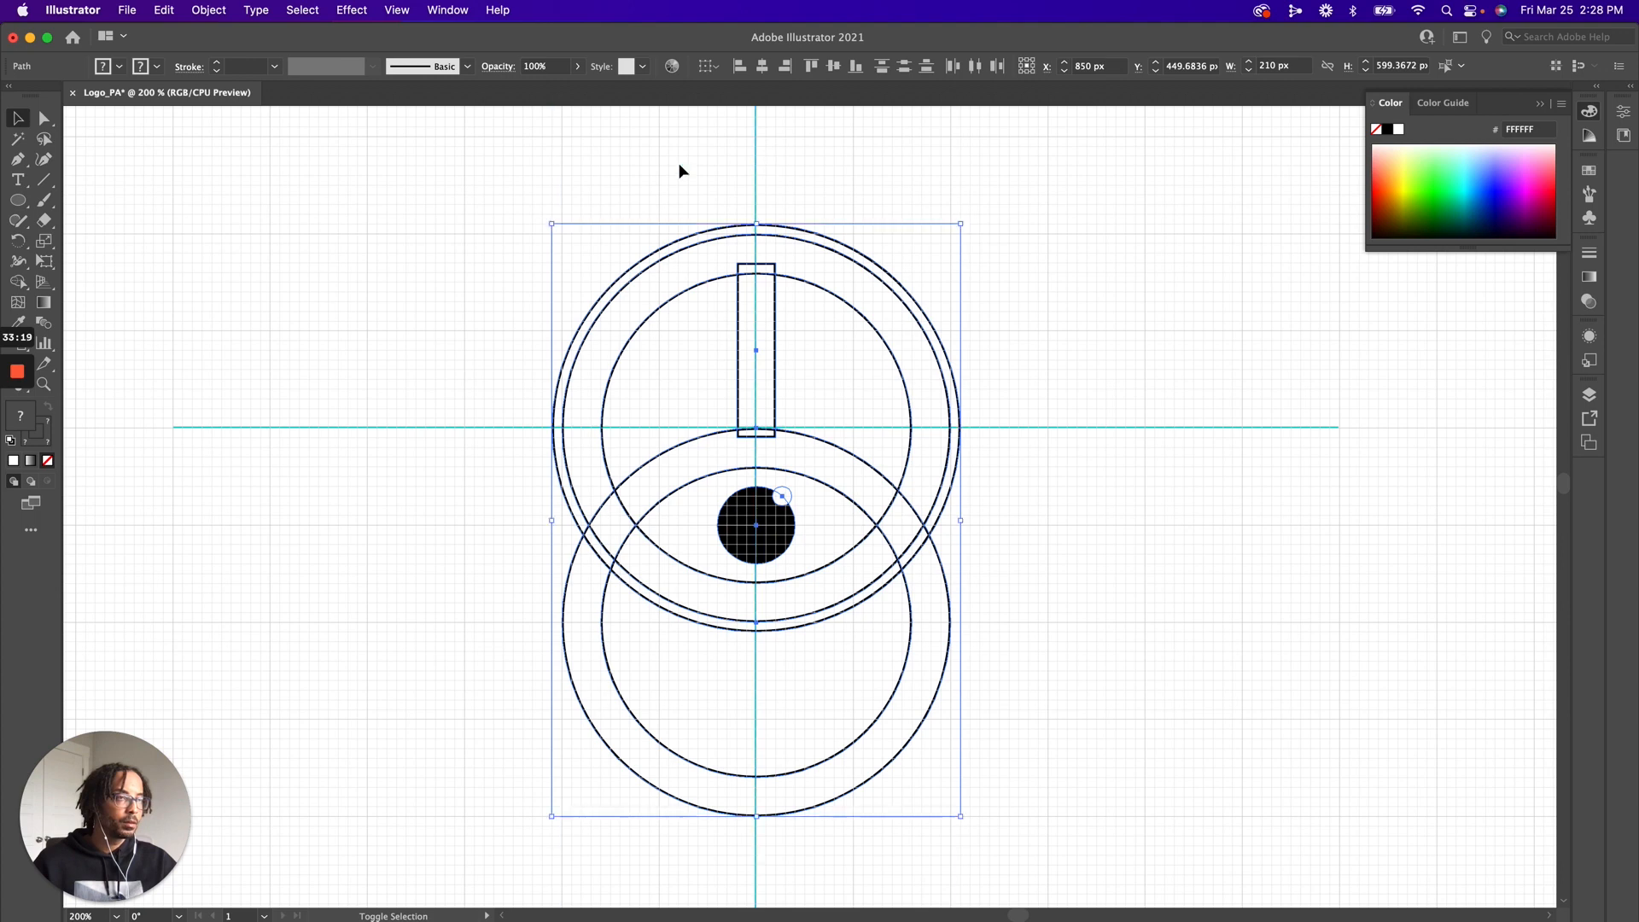
With Shape Builder, merge the rectangle, the eye's arcs and the surrounding ring into one shape, and remove the lower circles' leftover pieces
left_click(19, 282)
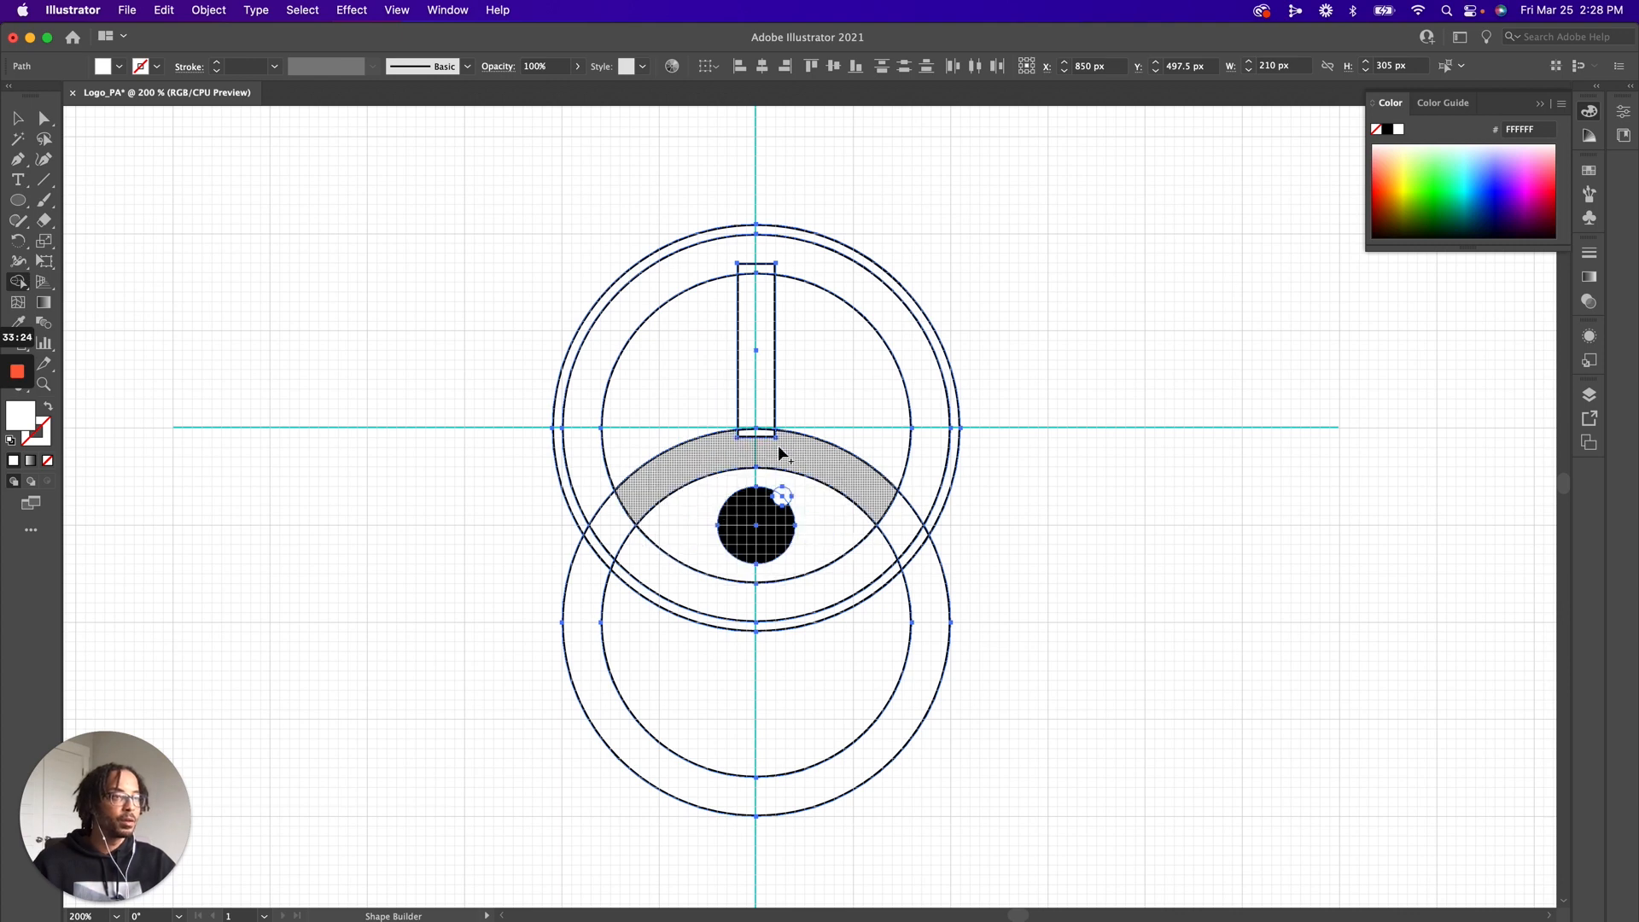
left_click_drag(770, 380, 760, 457)
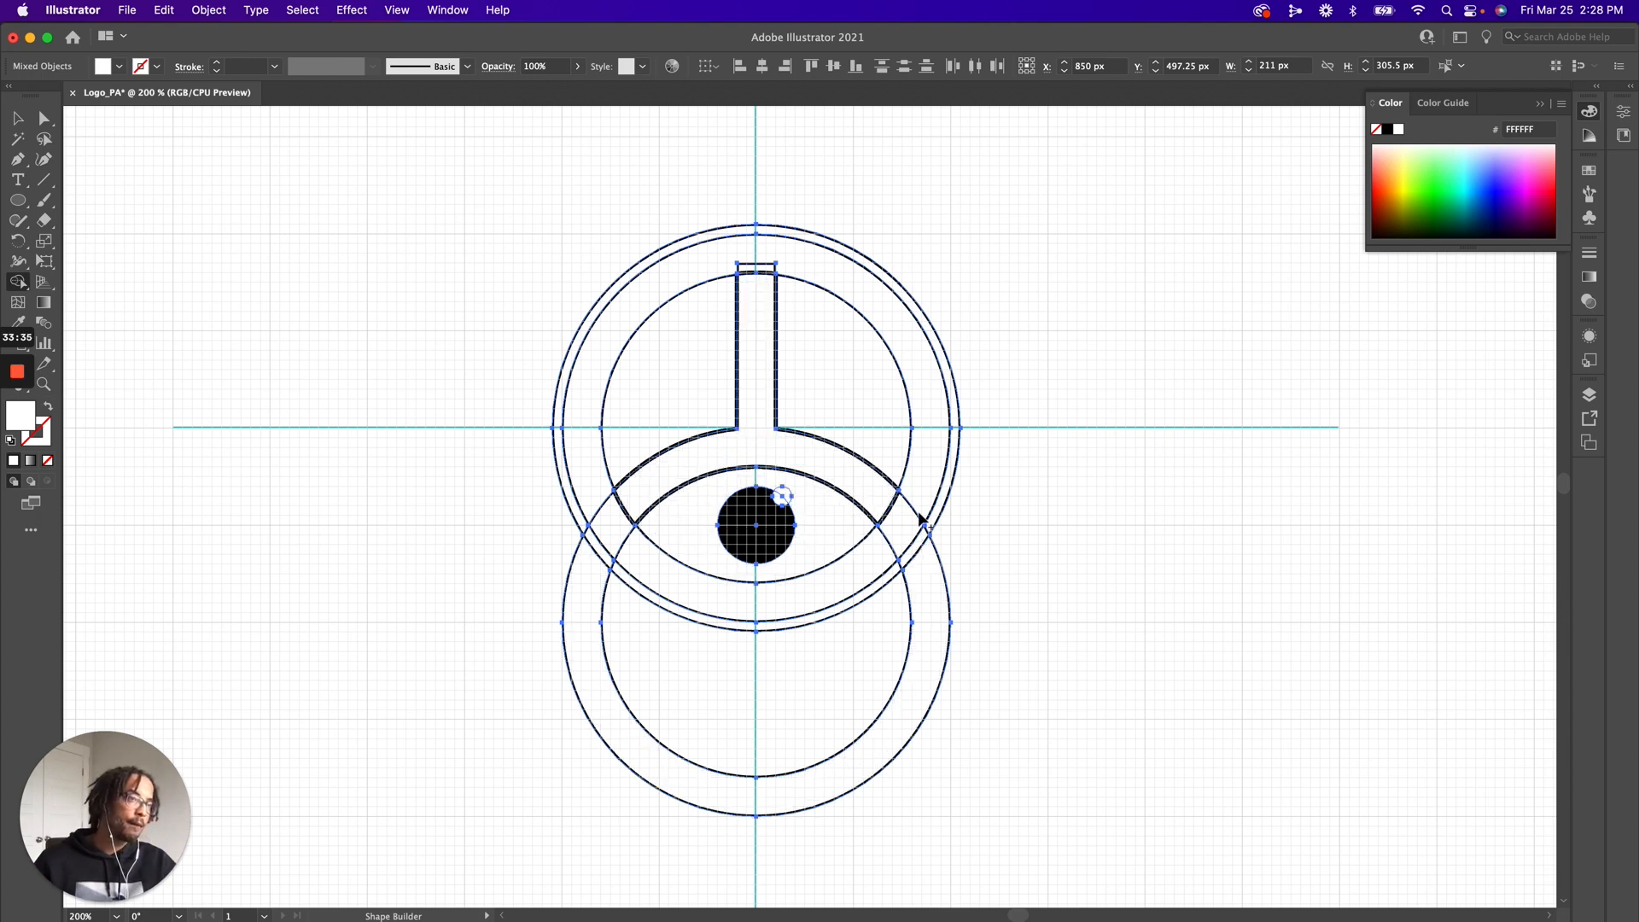
left_click_drag(891, 502, 905, 529)
left_click_drag(761, 333, 762, 270)
left_click_drag(595, 505, 645, 570)
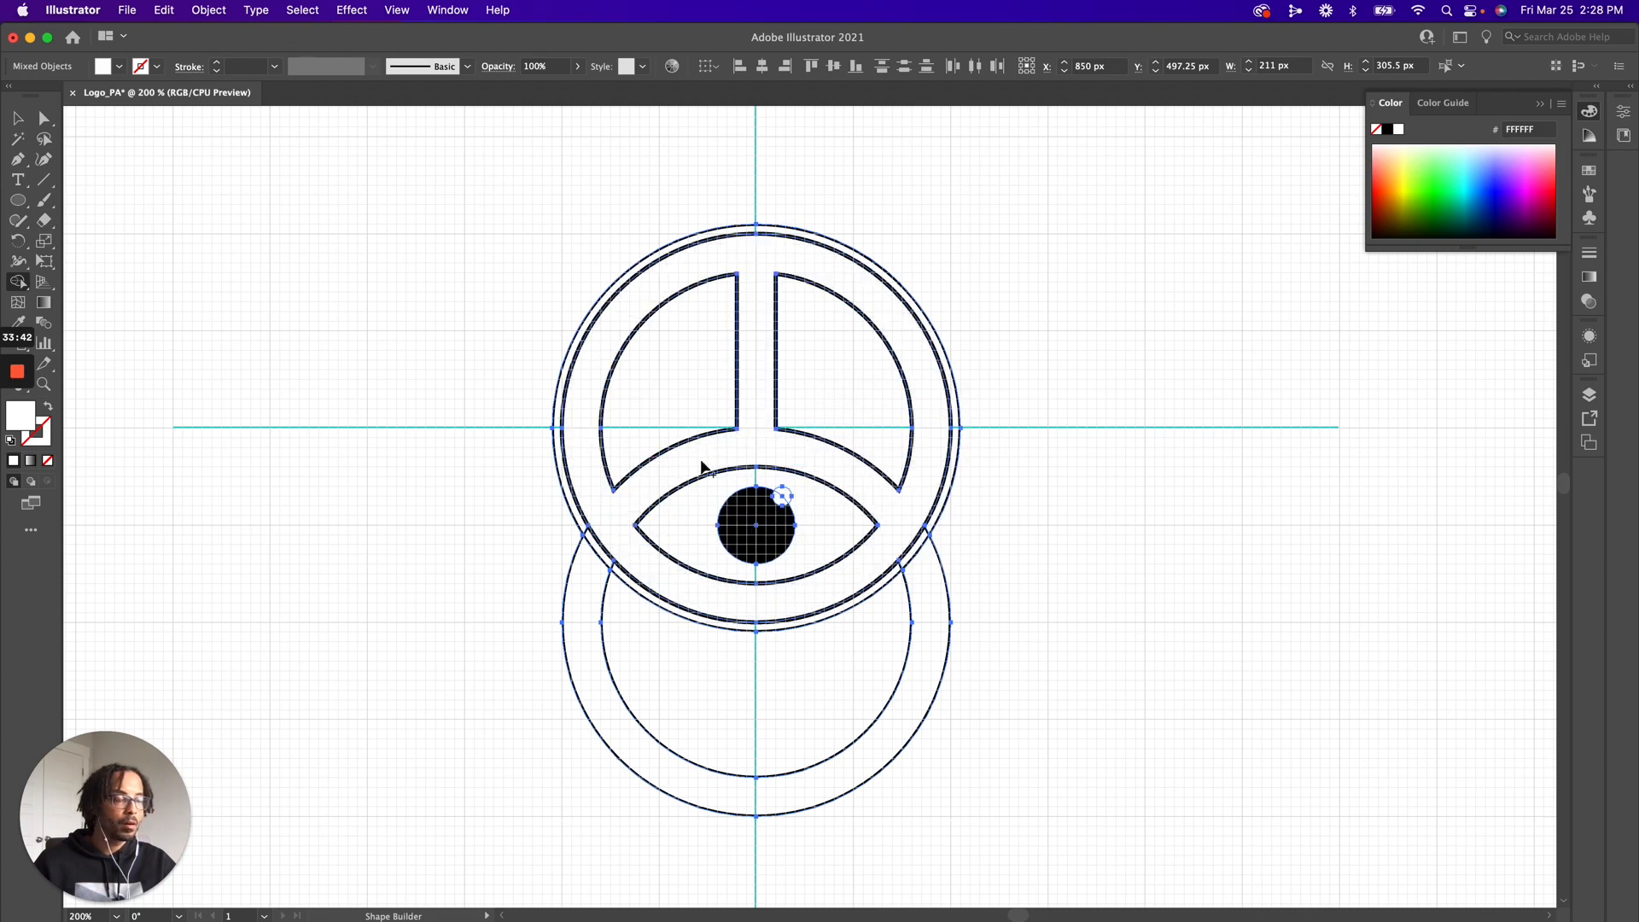
left_click(945, 594, "alt")
left_click(914, 599, "alt")
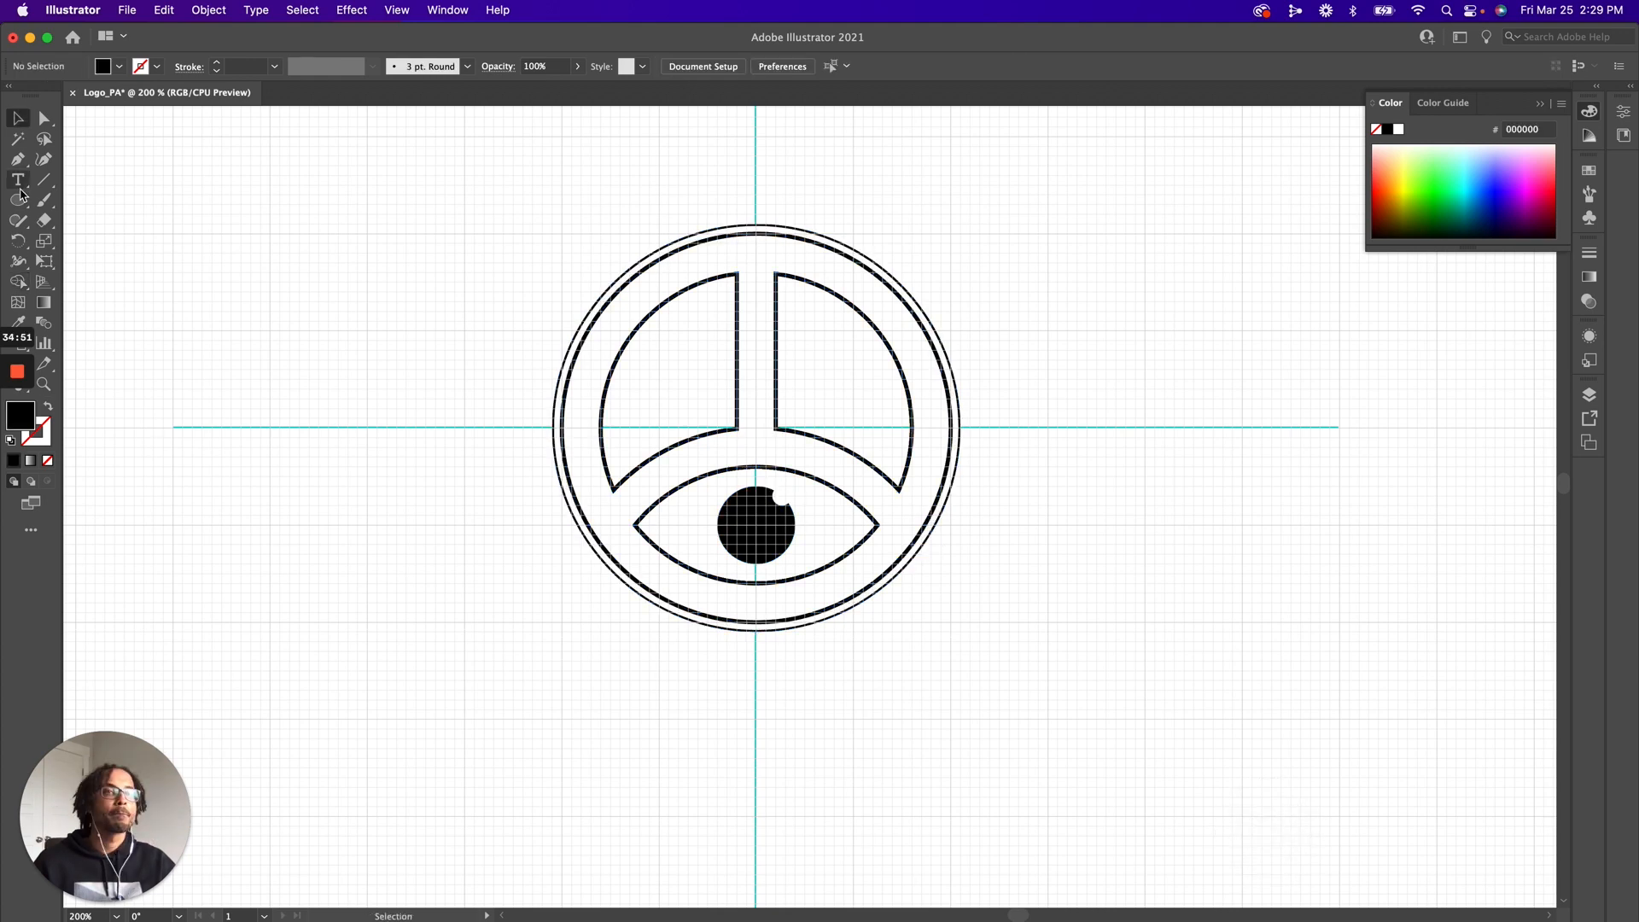
Draw a black-filled 325 px circle that covers the whole logo
left_click(19, 201)
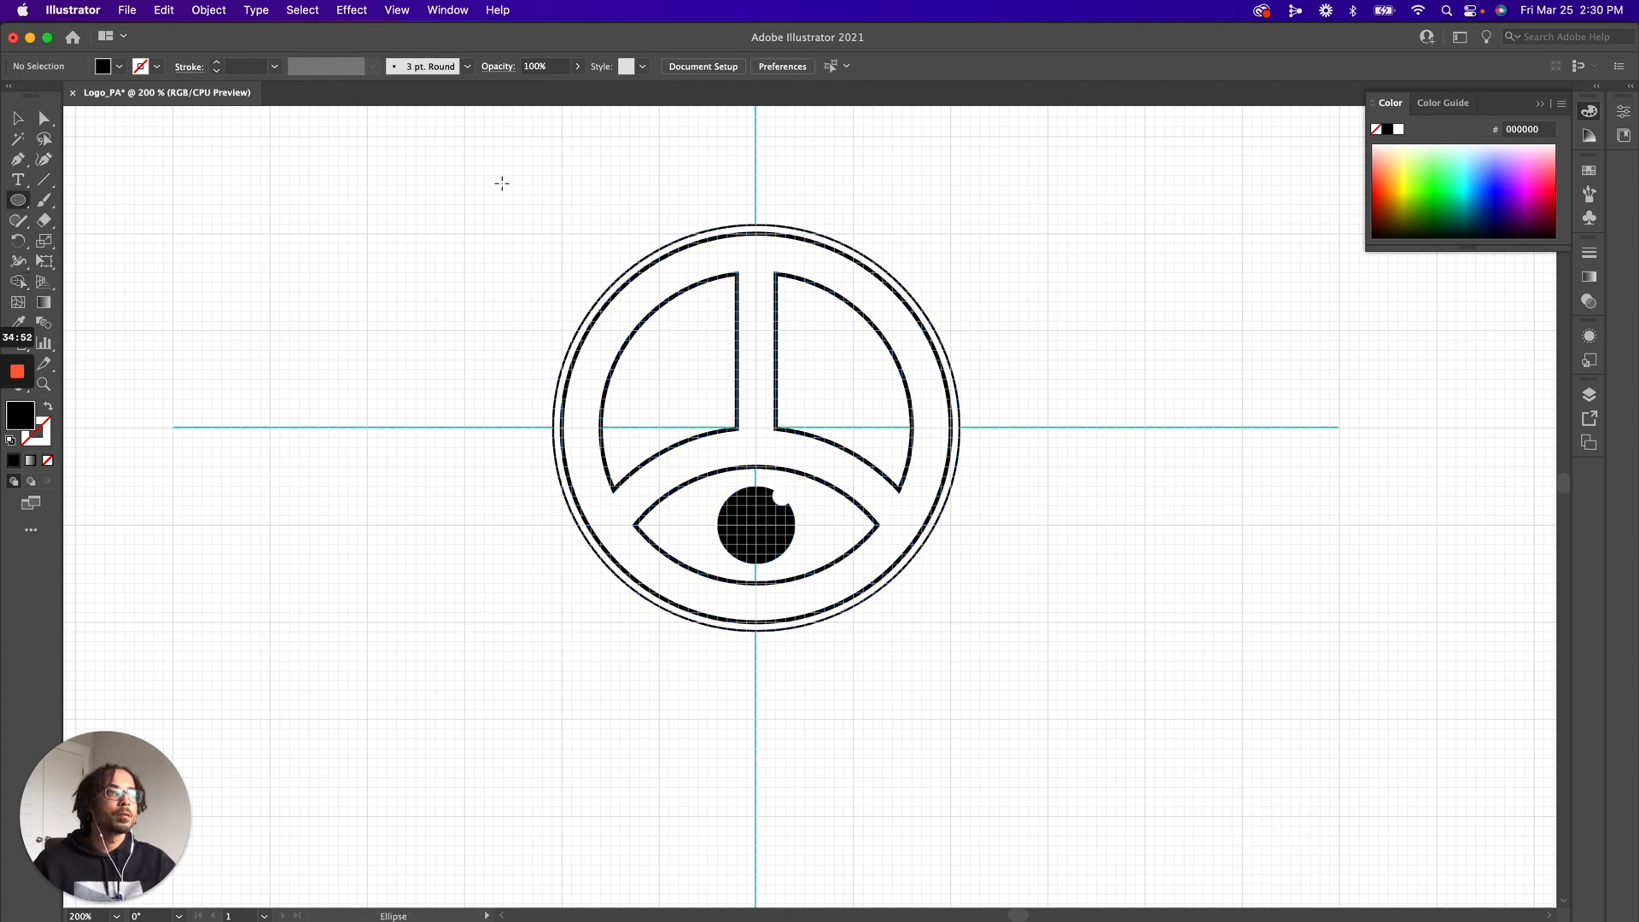
left_click_drag(517, 204, 1066, 840)
left_click_drag(1039, 798, 978, 745)
Send the 325 px circle behind the logo artwork and fill it with white (FFFFFF)
key("super+bracketleft")
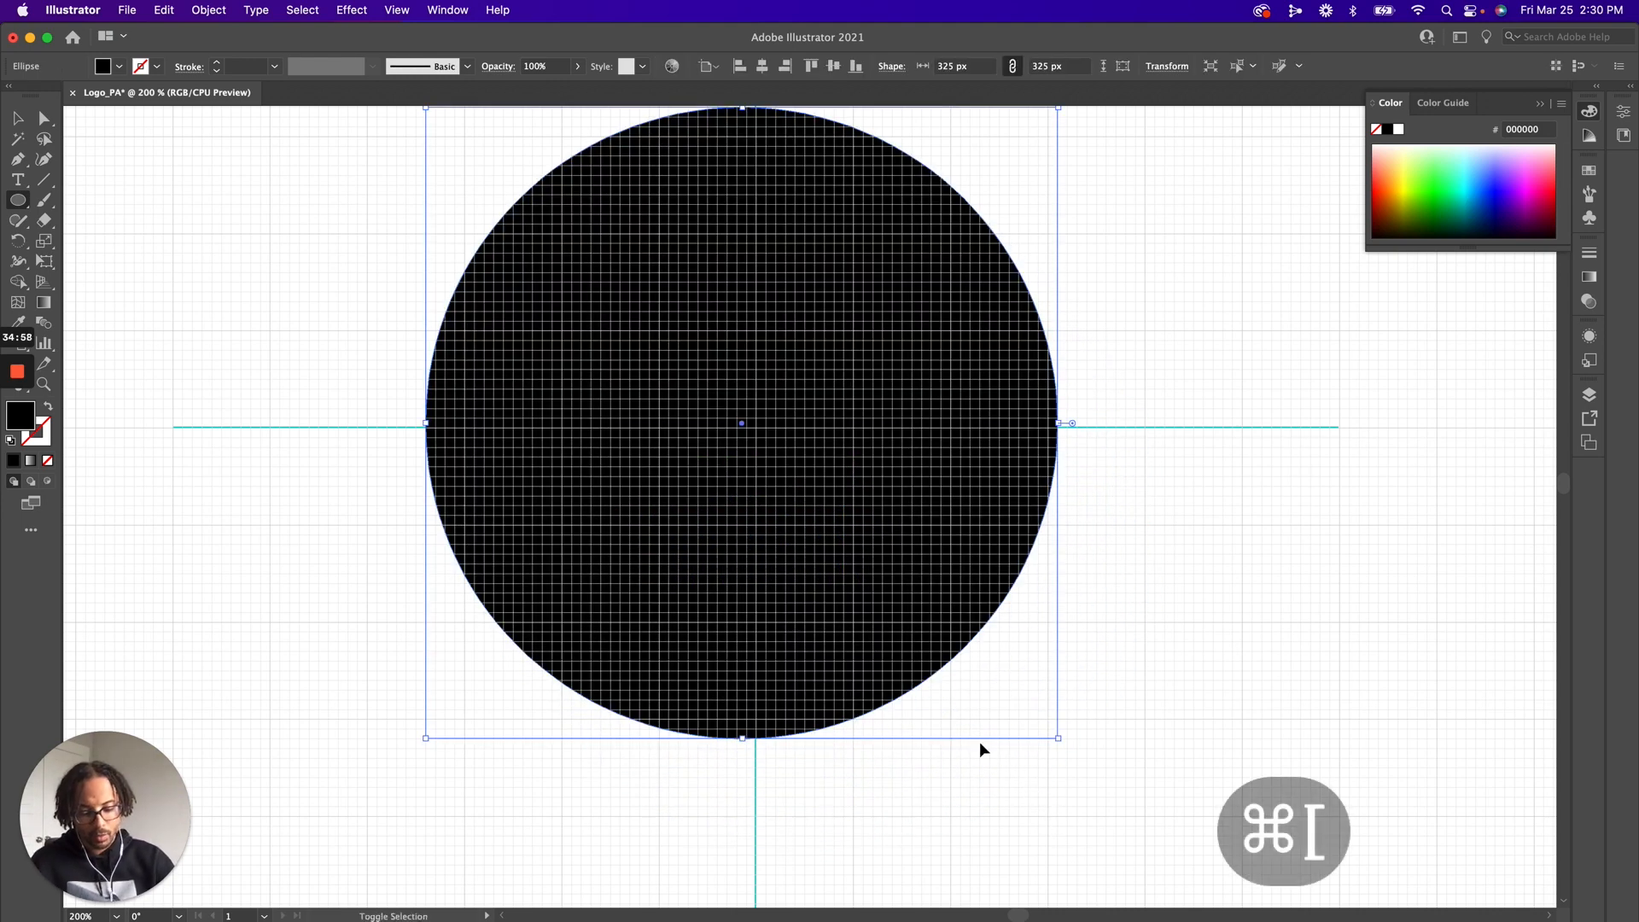
key("super+bracketleft")
key("i")
left_click(1226, 632)
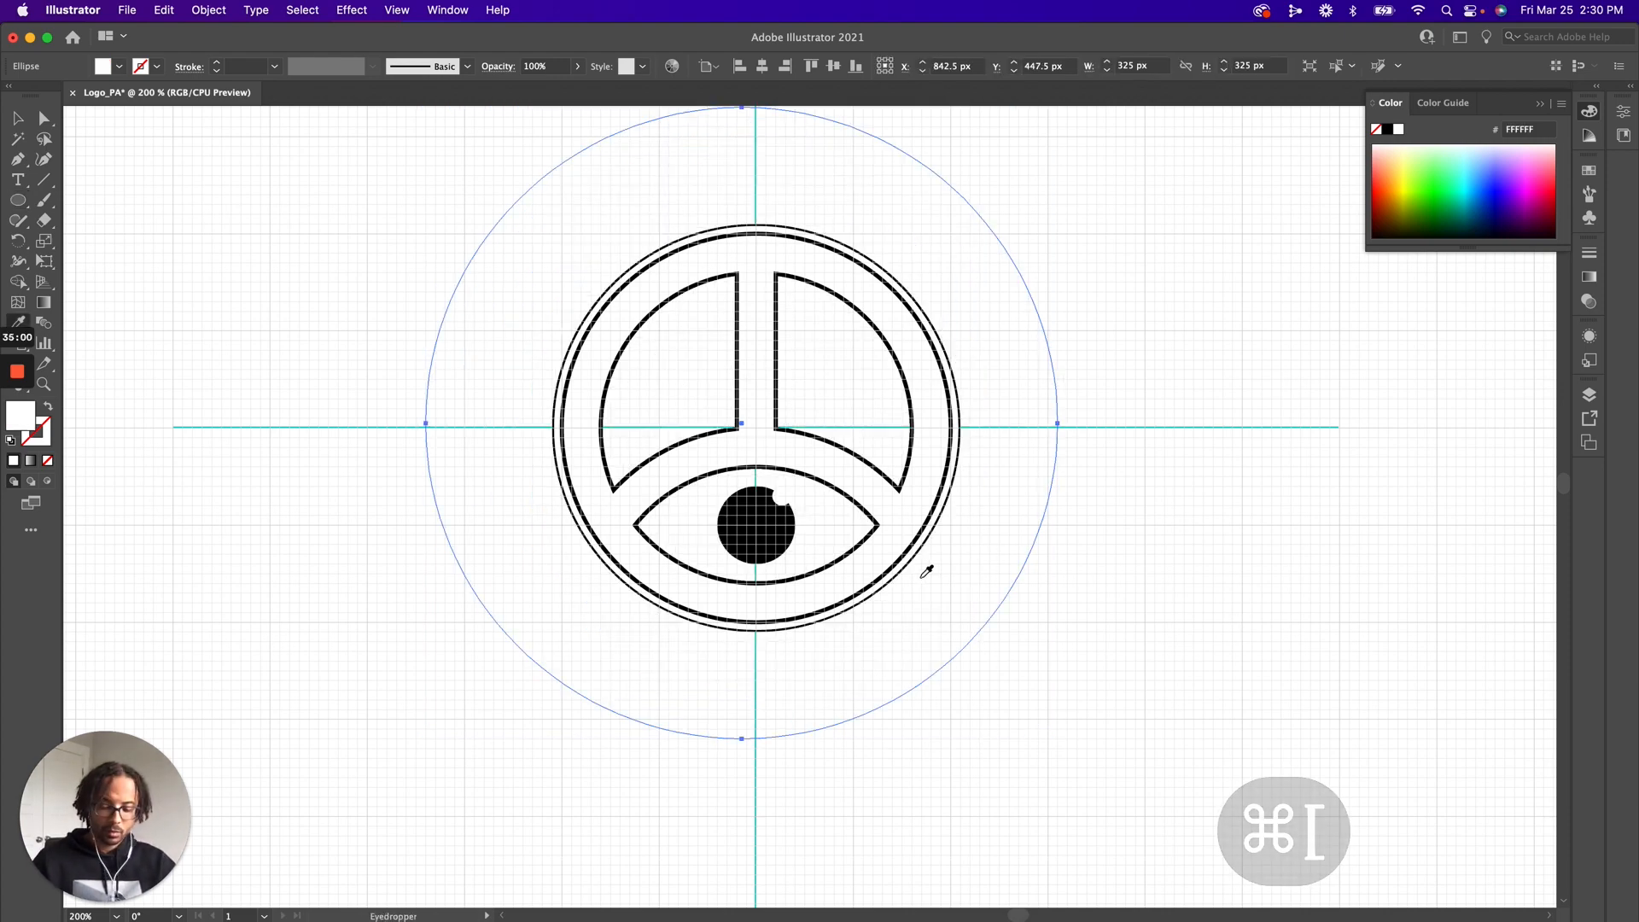
Delete the large 325 px white circle behind the logo artwork
key("super+a")
key("shift+m")
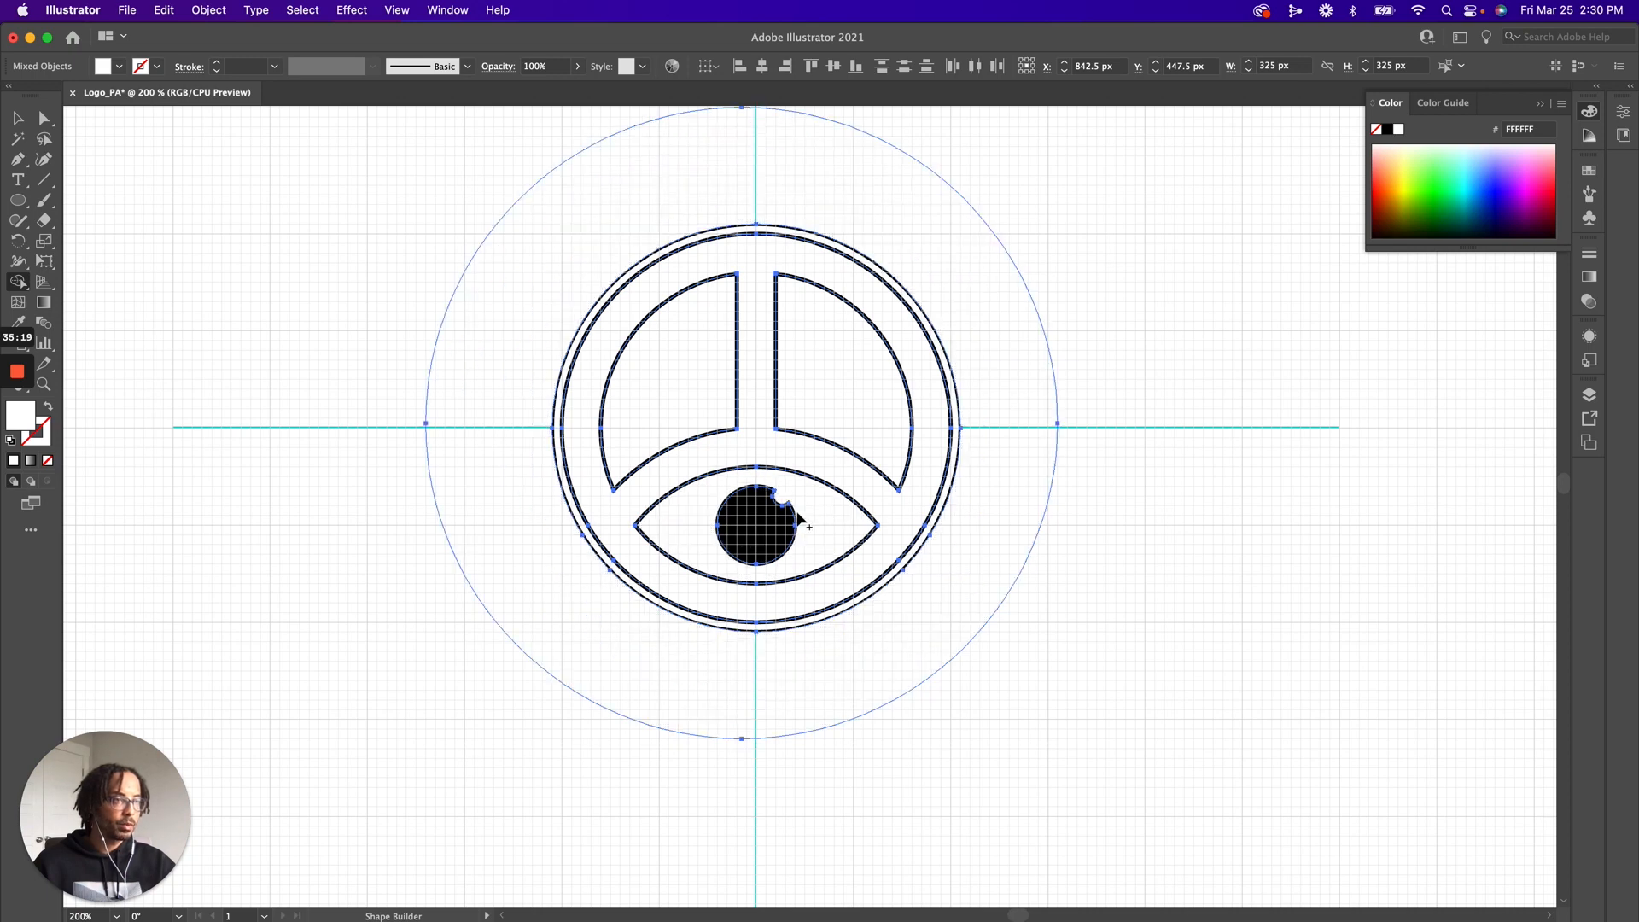
key("v")
left_click(1092, 384)
left_click(981, 317)
key("Delete")
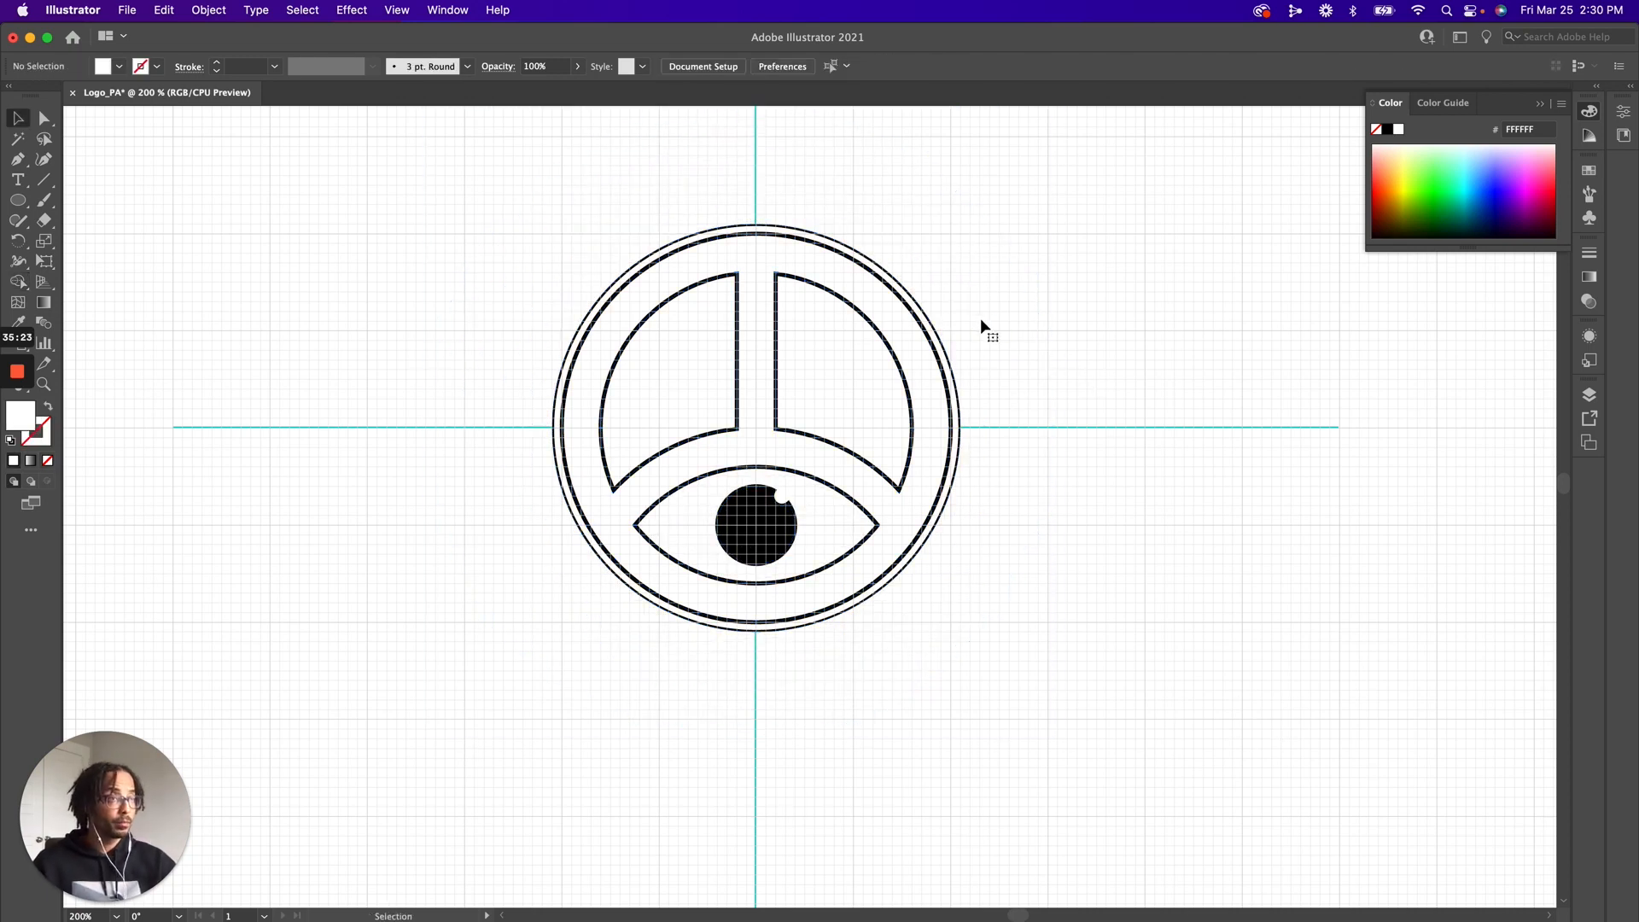
Swap fill and stroke on the main logo shape and on the thin outer ring to fill them black, and remove their strokes
left_click(706, 243)
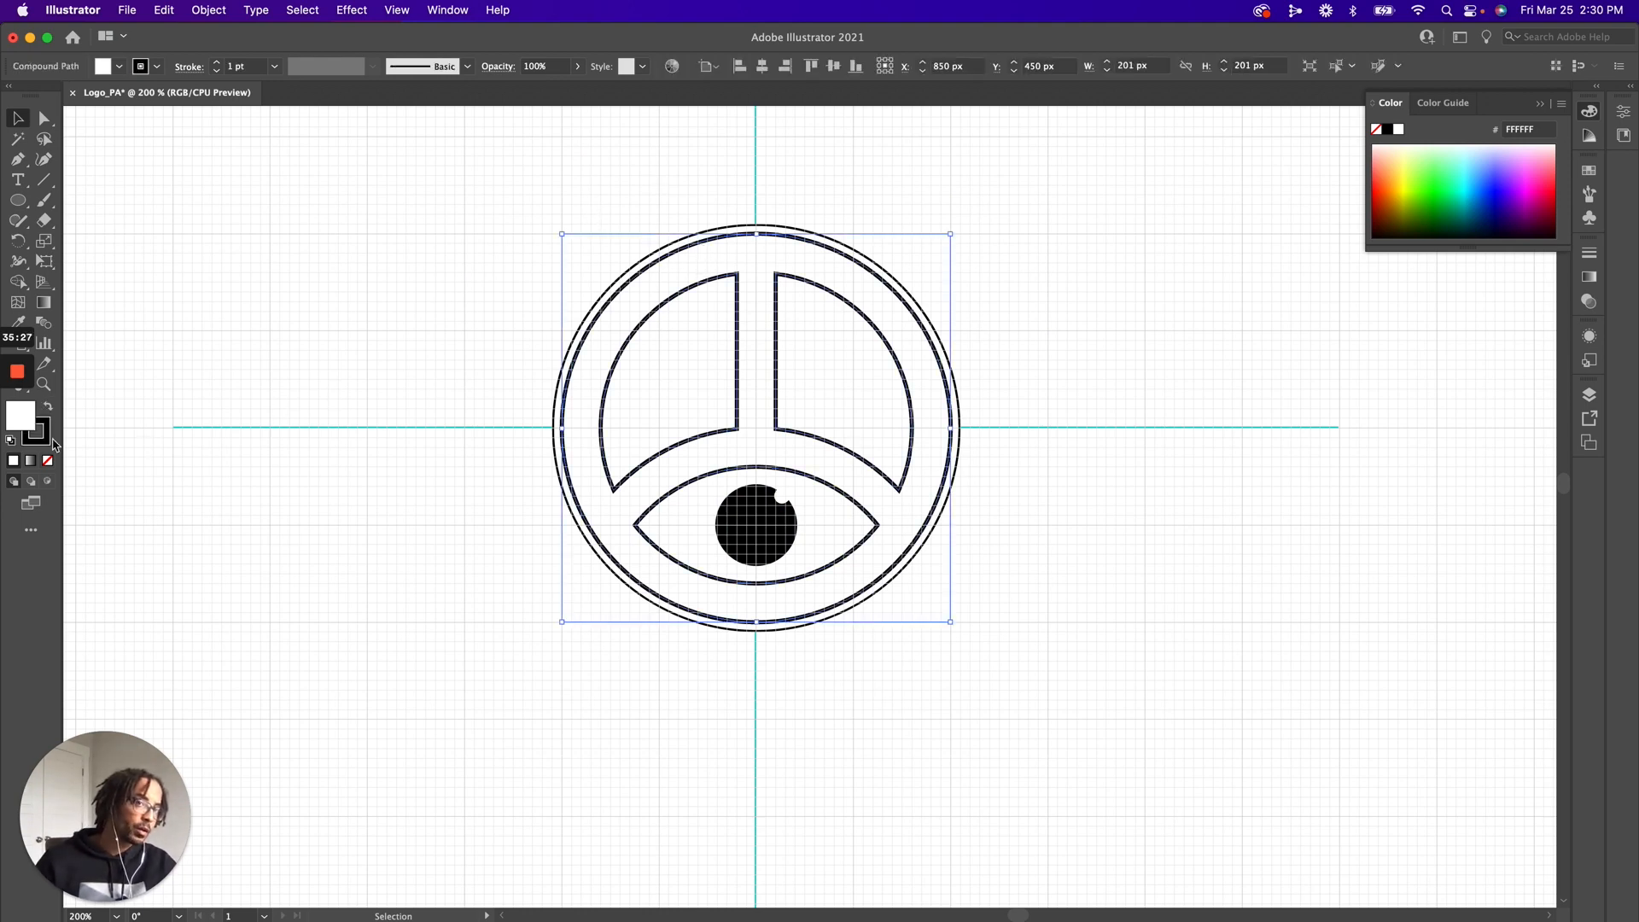
left_click(49, 409)
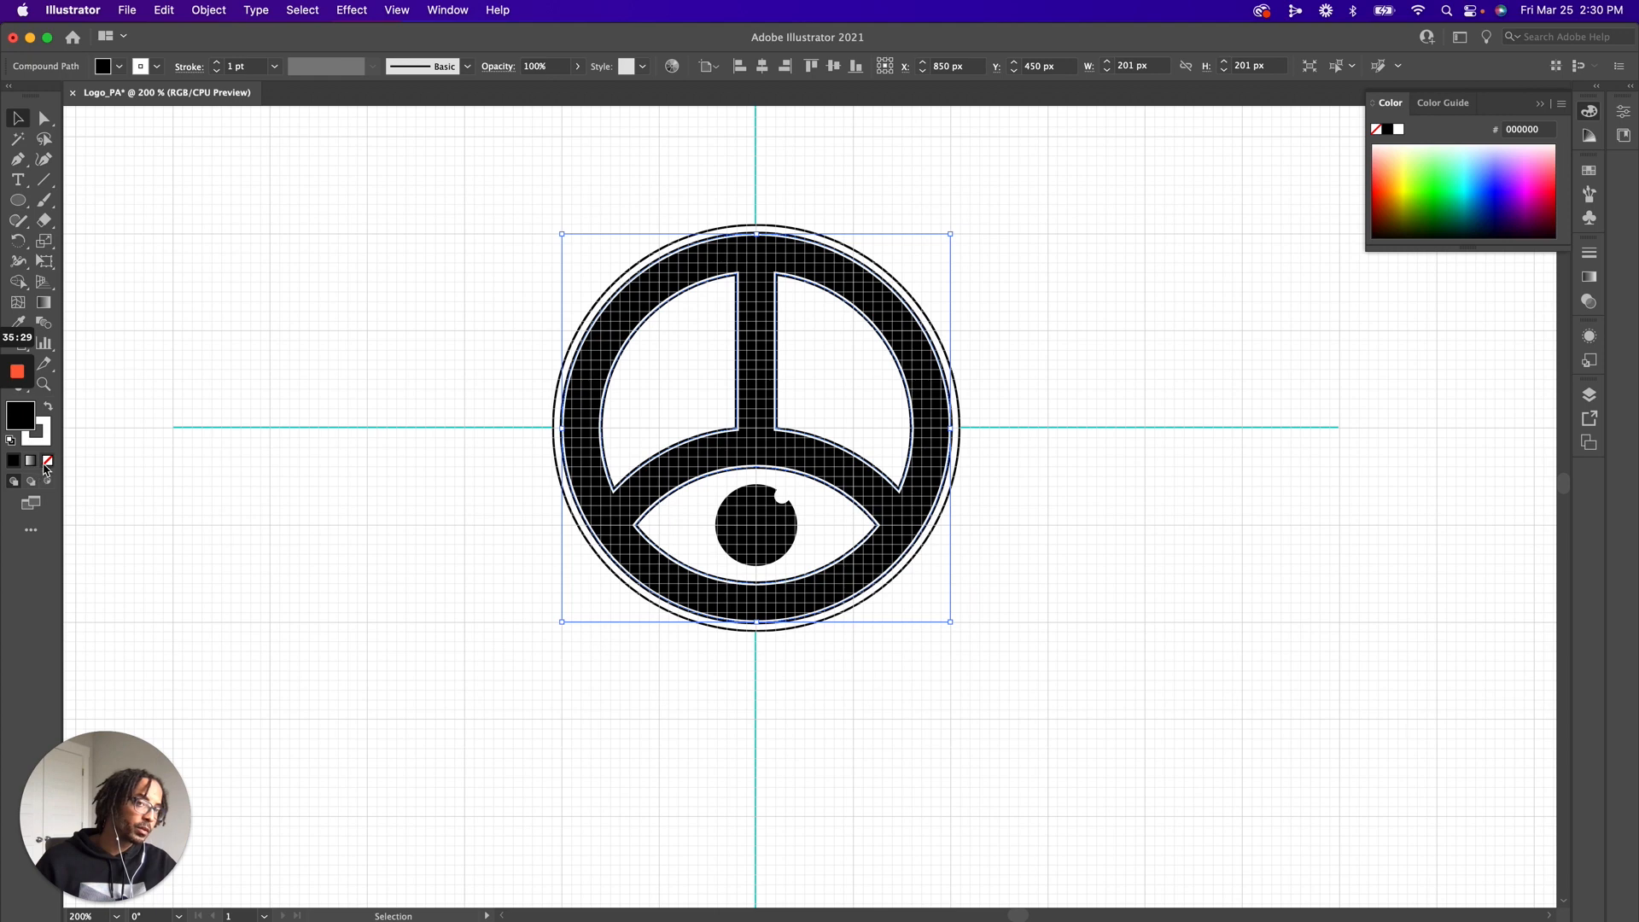
left_click(47, 442)
left_click(48, 460)
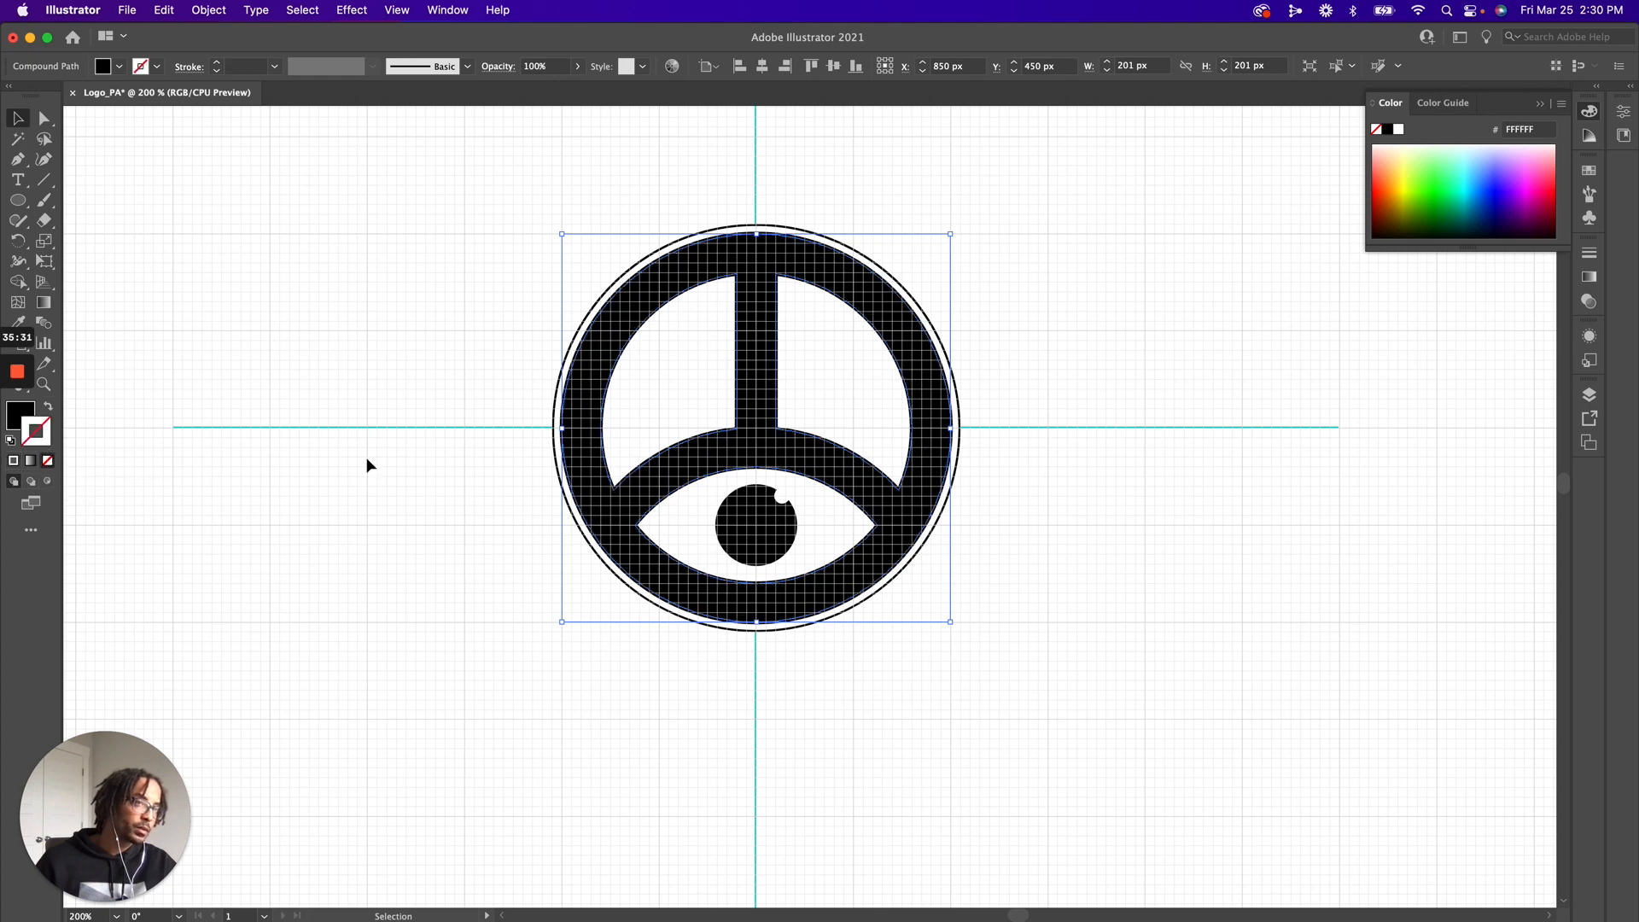
key("super+z")
key("super+z")
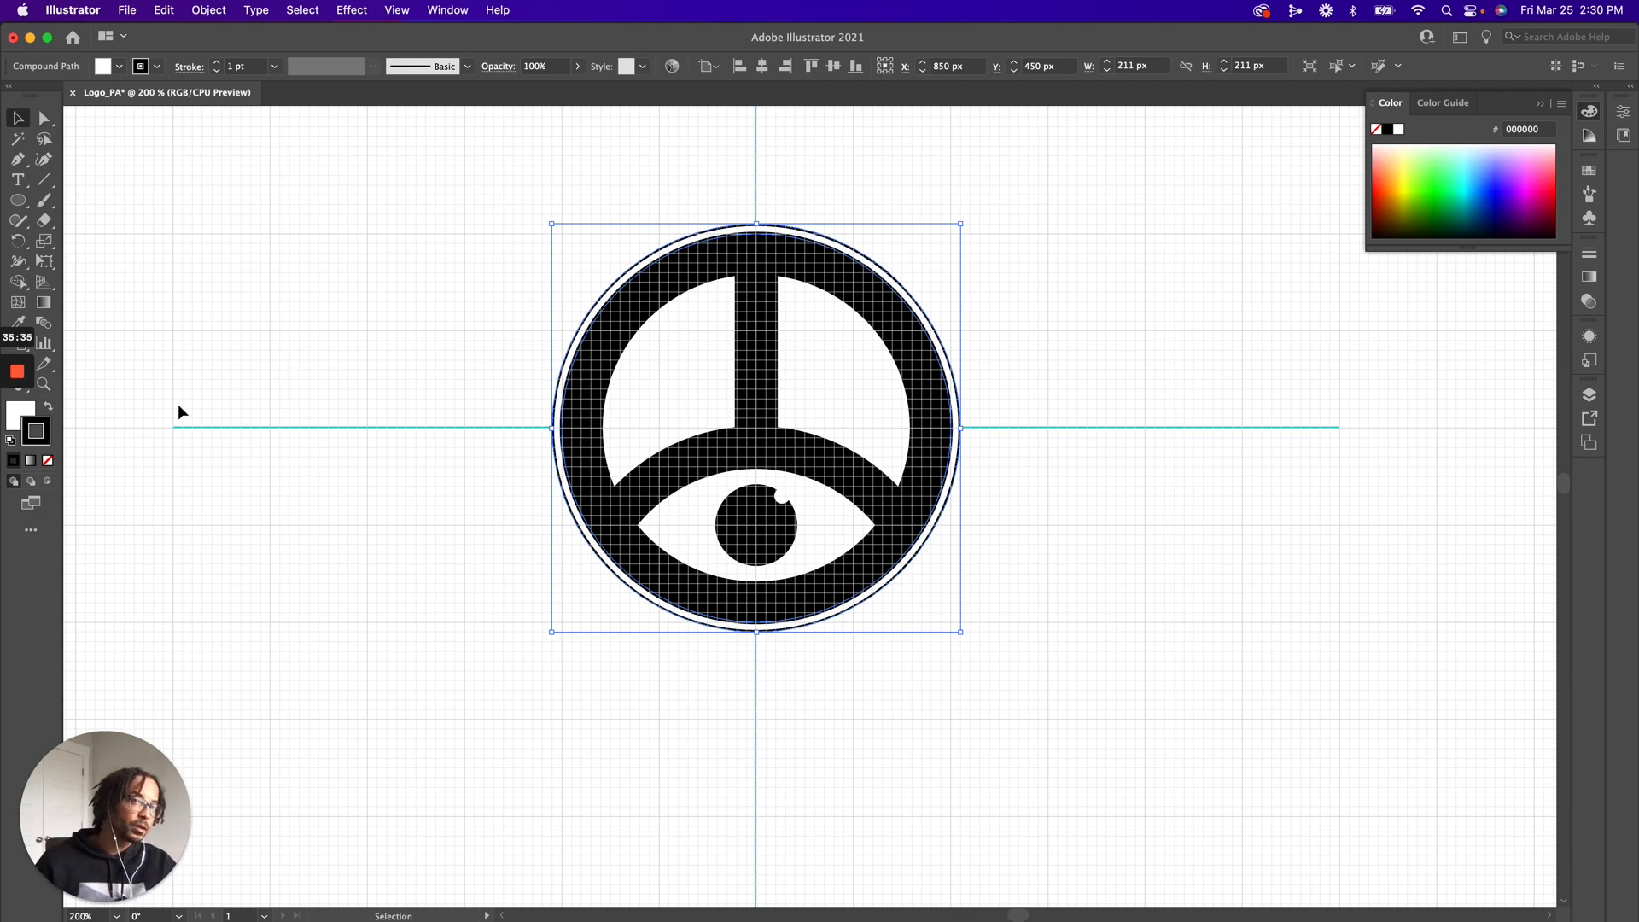
left_click(47, 407)
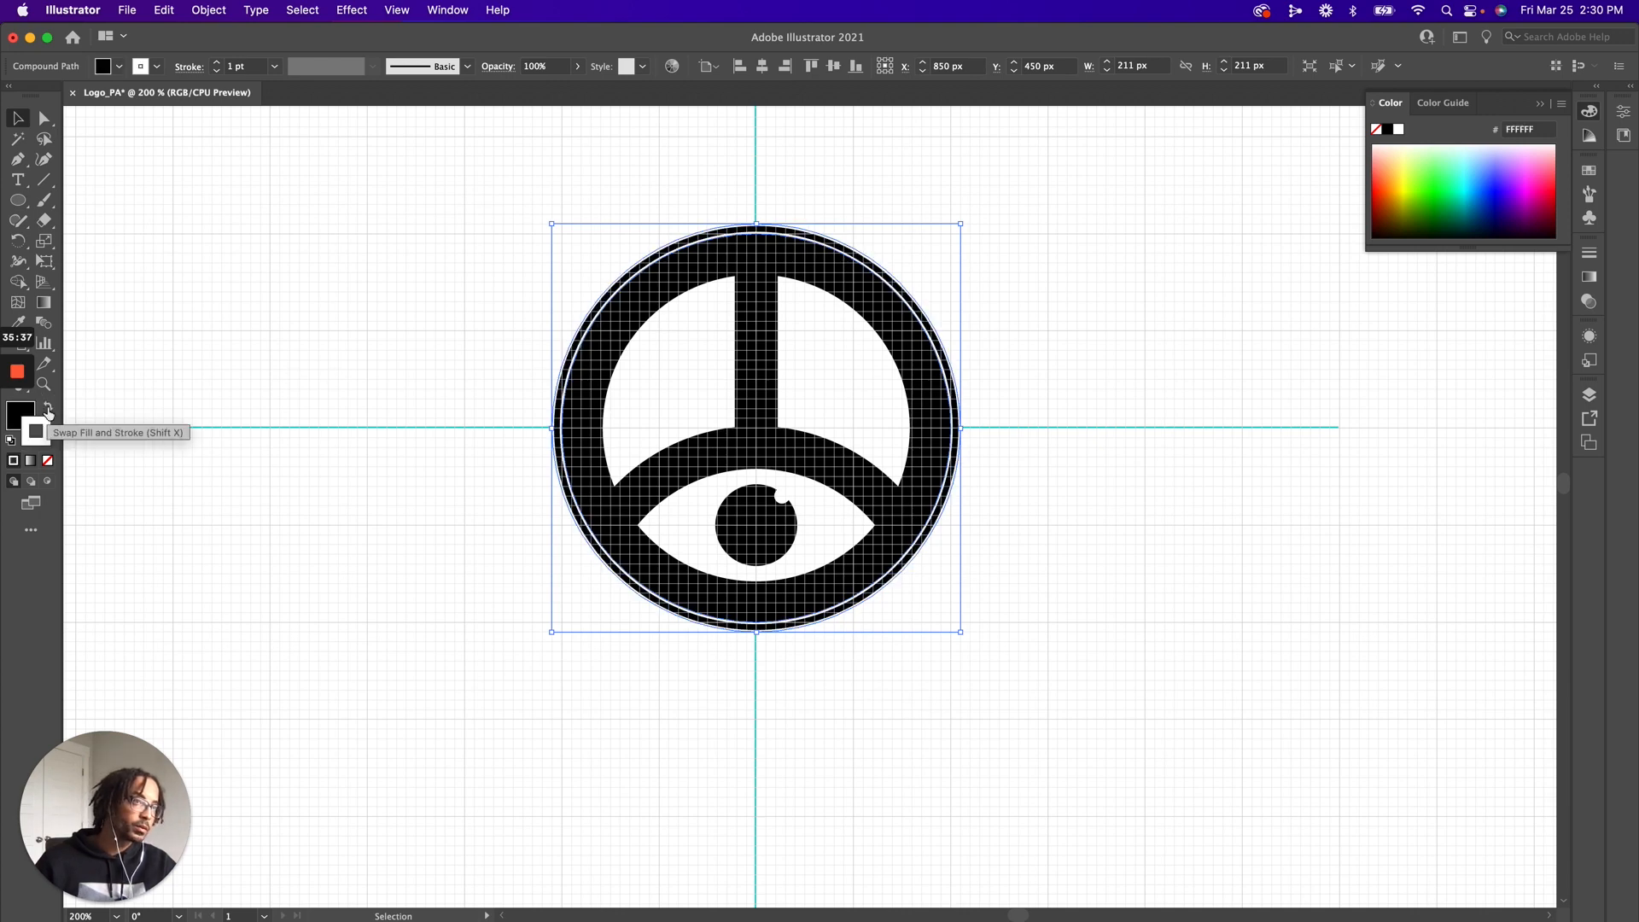
left_click(48, 462)
Remove the black strokes from the two white upper segments and from the white eye shape
left_click(863, 420)
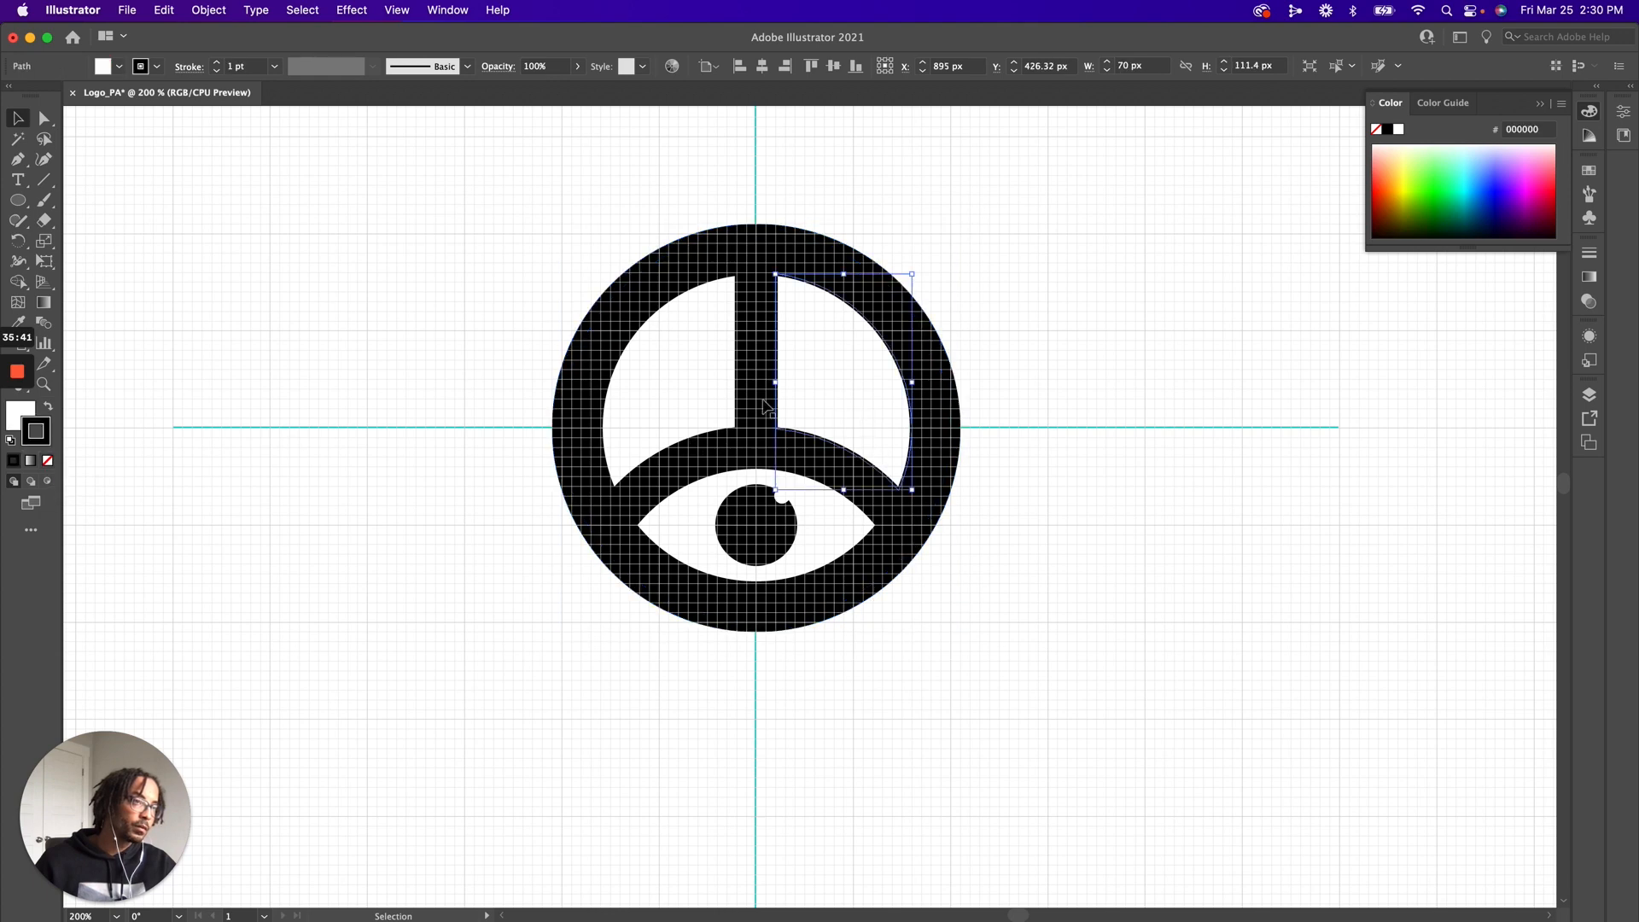
left_click(693, 398, "shift")
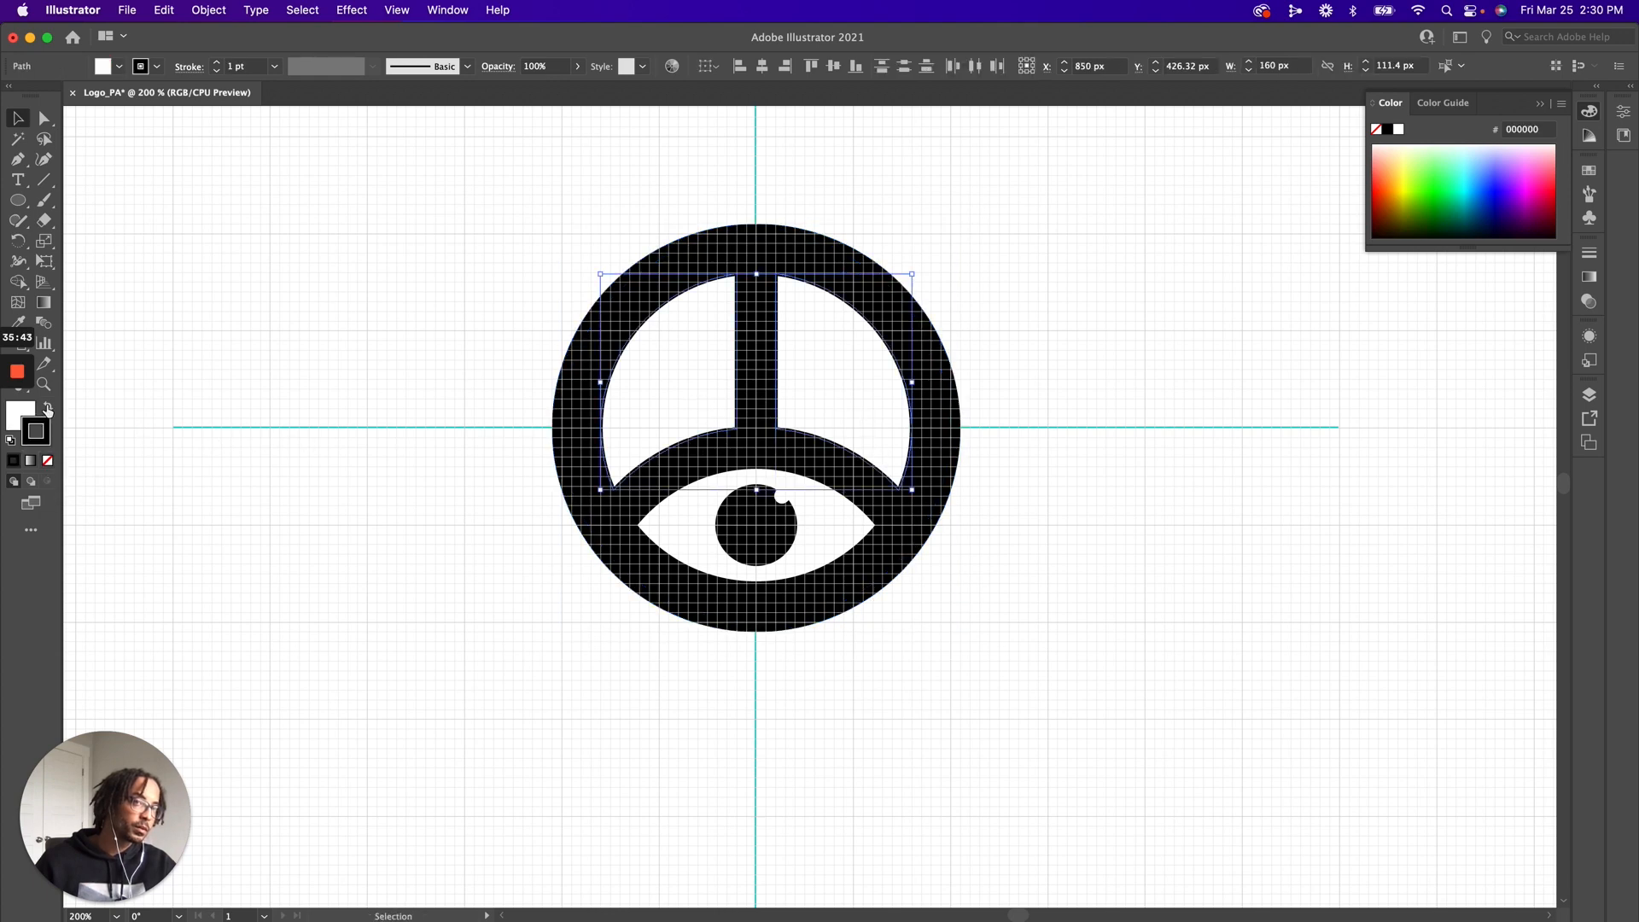
left_click(47, 461)
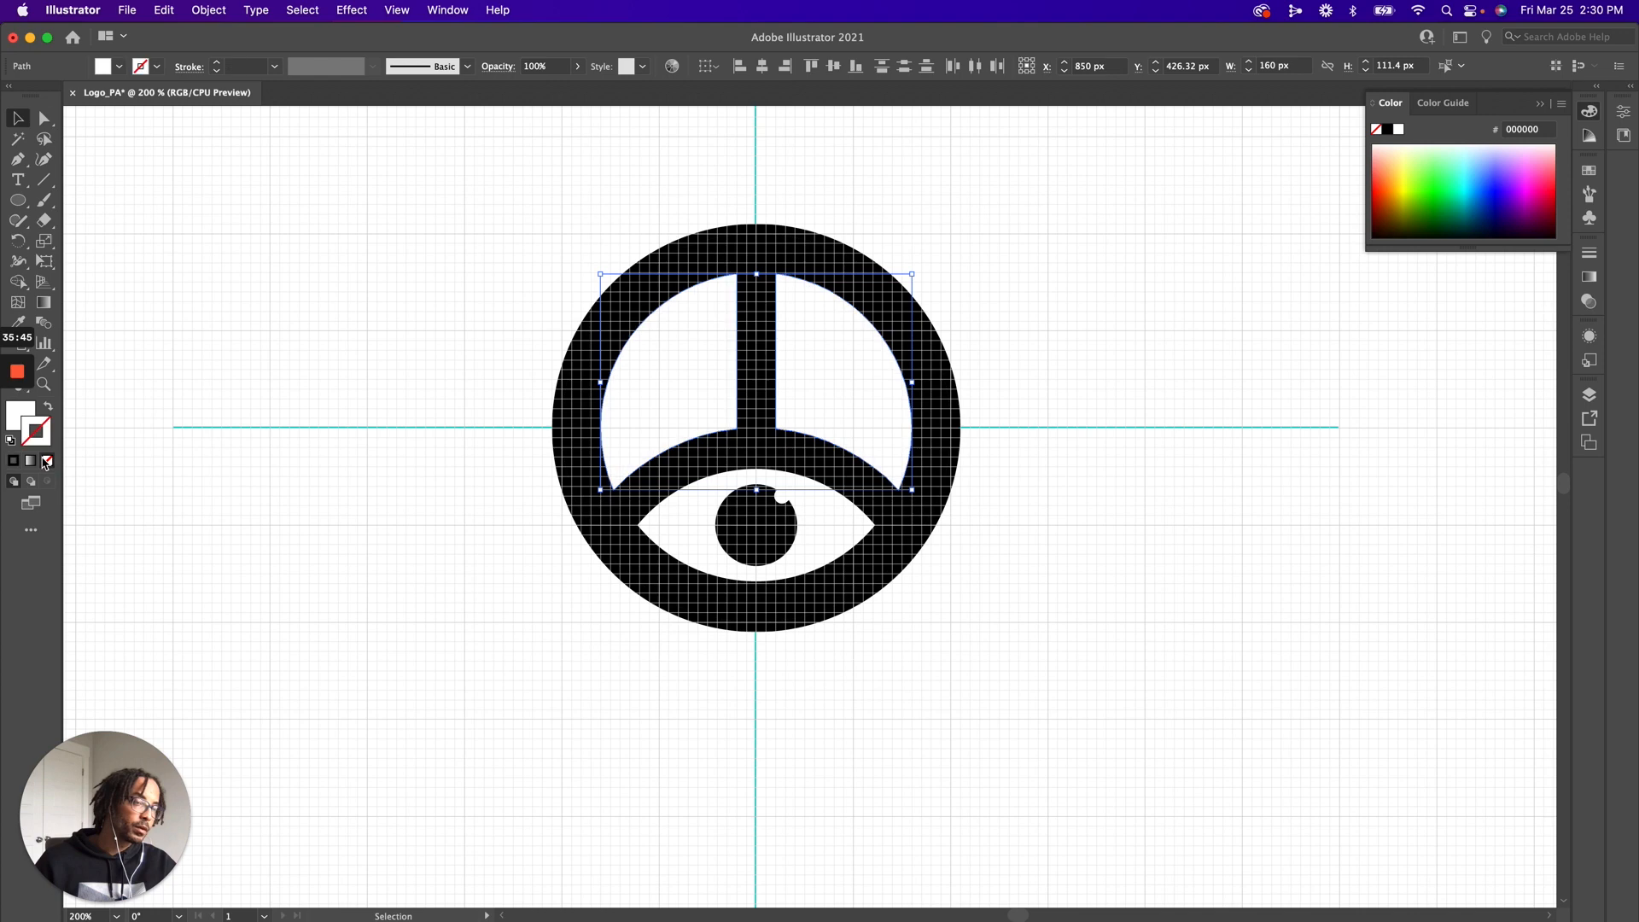
left_click(679, 531)
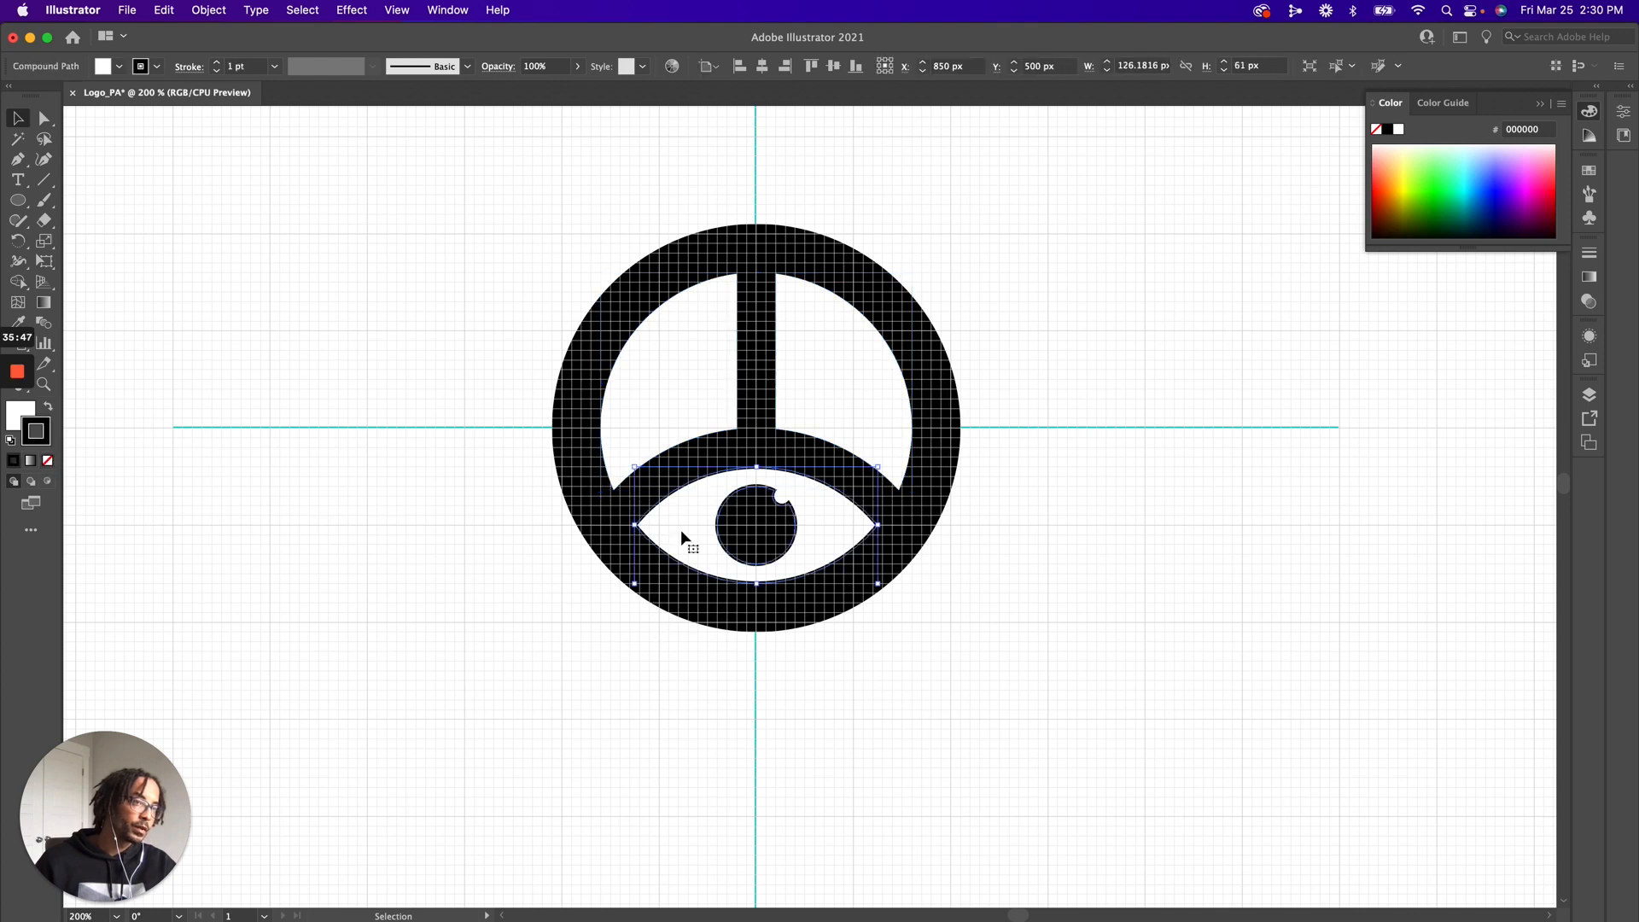
left_click(48, 461)
key("z")
left_click_drag(569, 377, 684, 505)
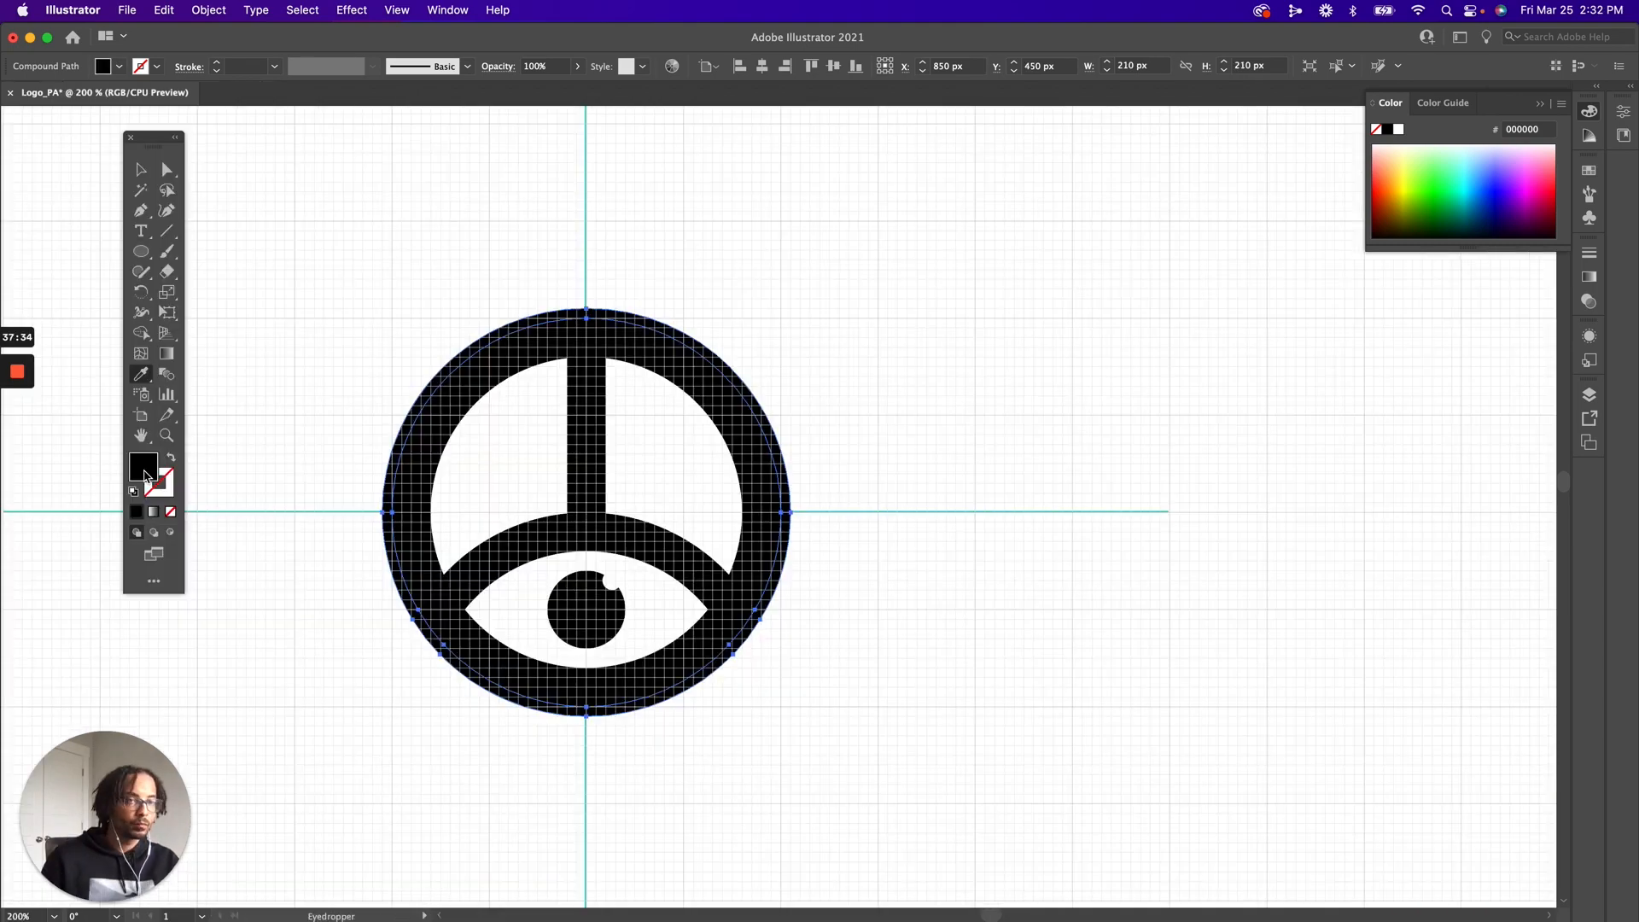
Fill the thin outer ring with grey at C 0%, M 0%, Y 0%, K 50%, and dock the floating toolbar
double_click(144, 468)
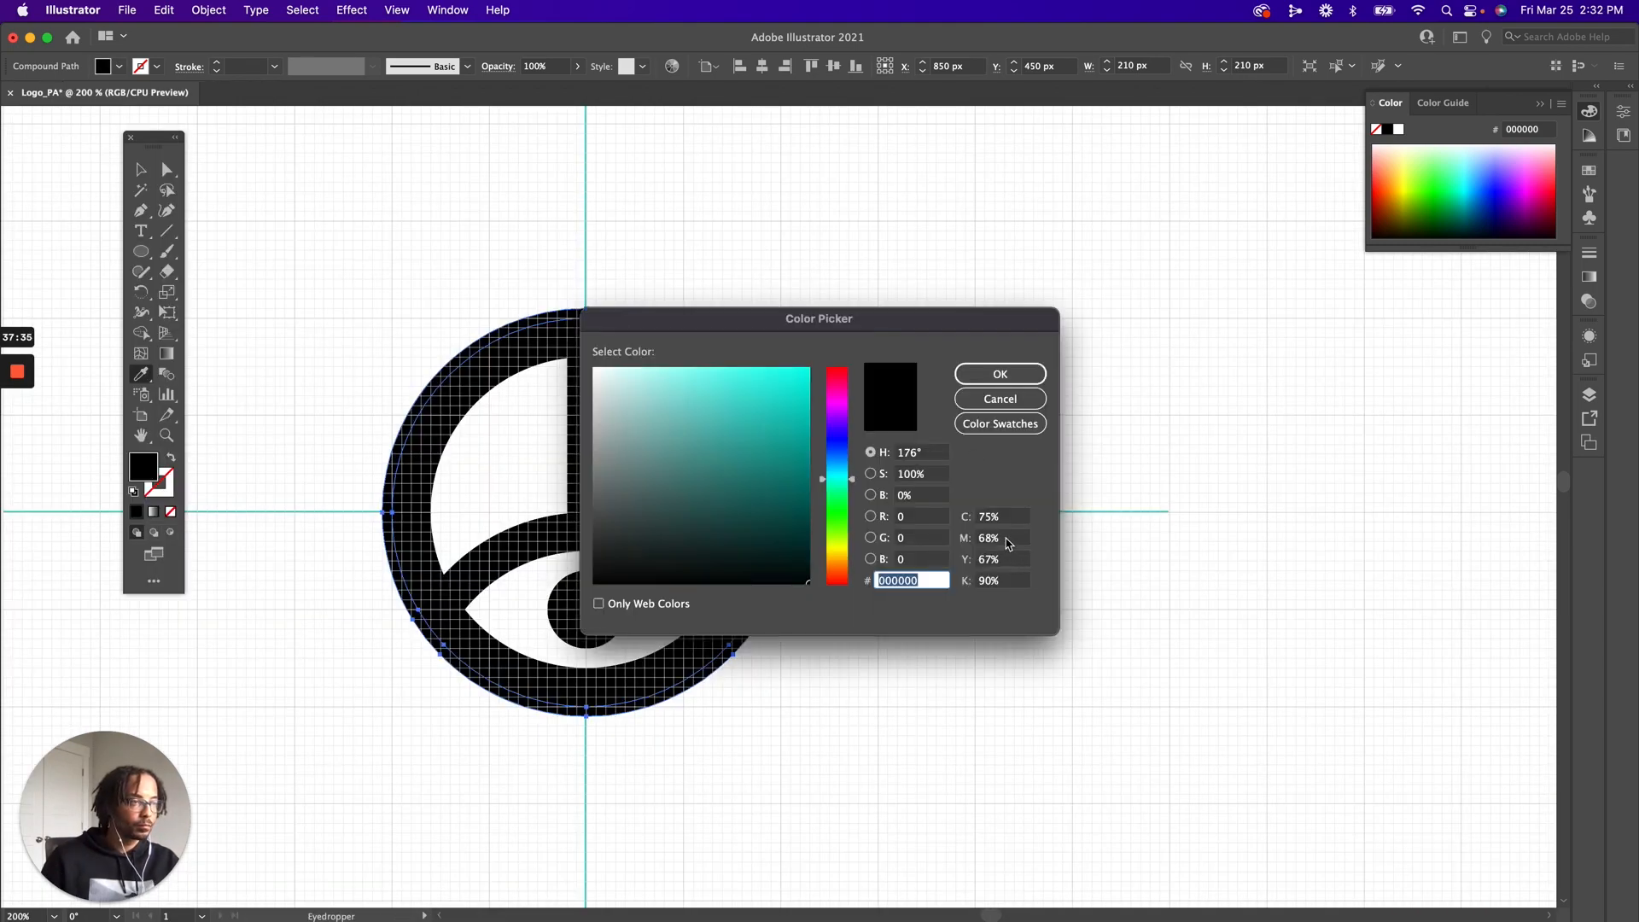
left_click(1001, 518)
type("0")
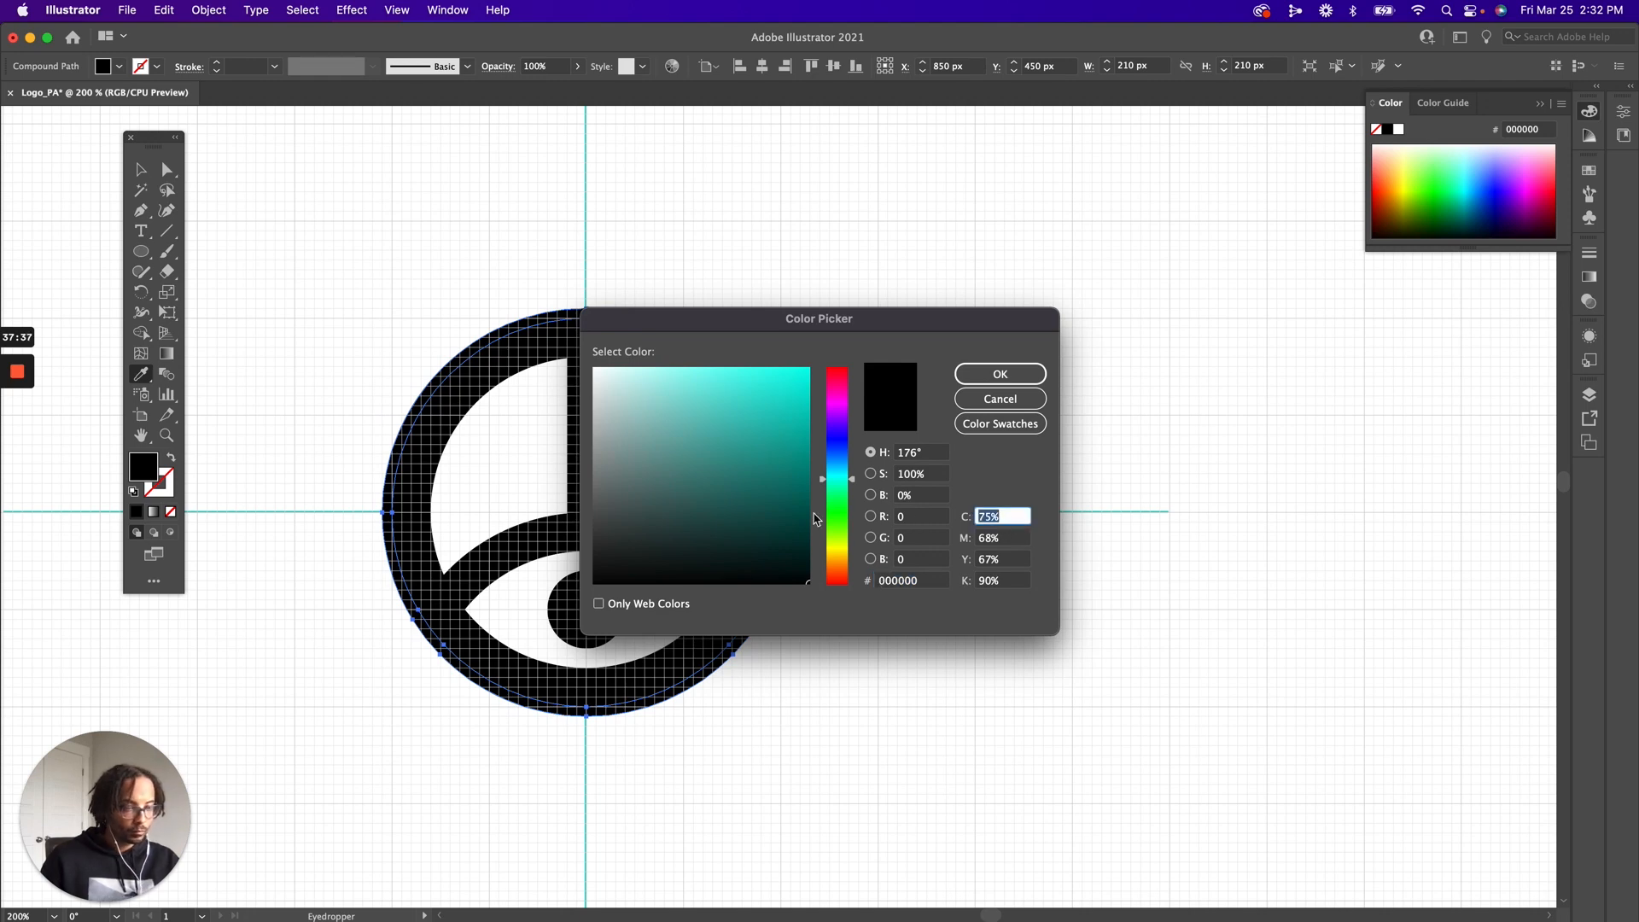
key("Tab")
type("0")
key("Tab")
type("0")
key("Tab")
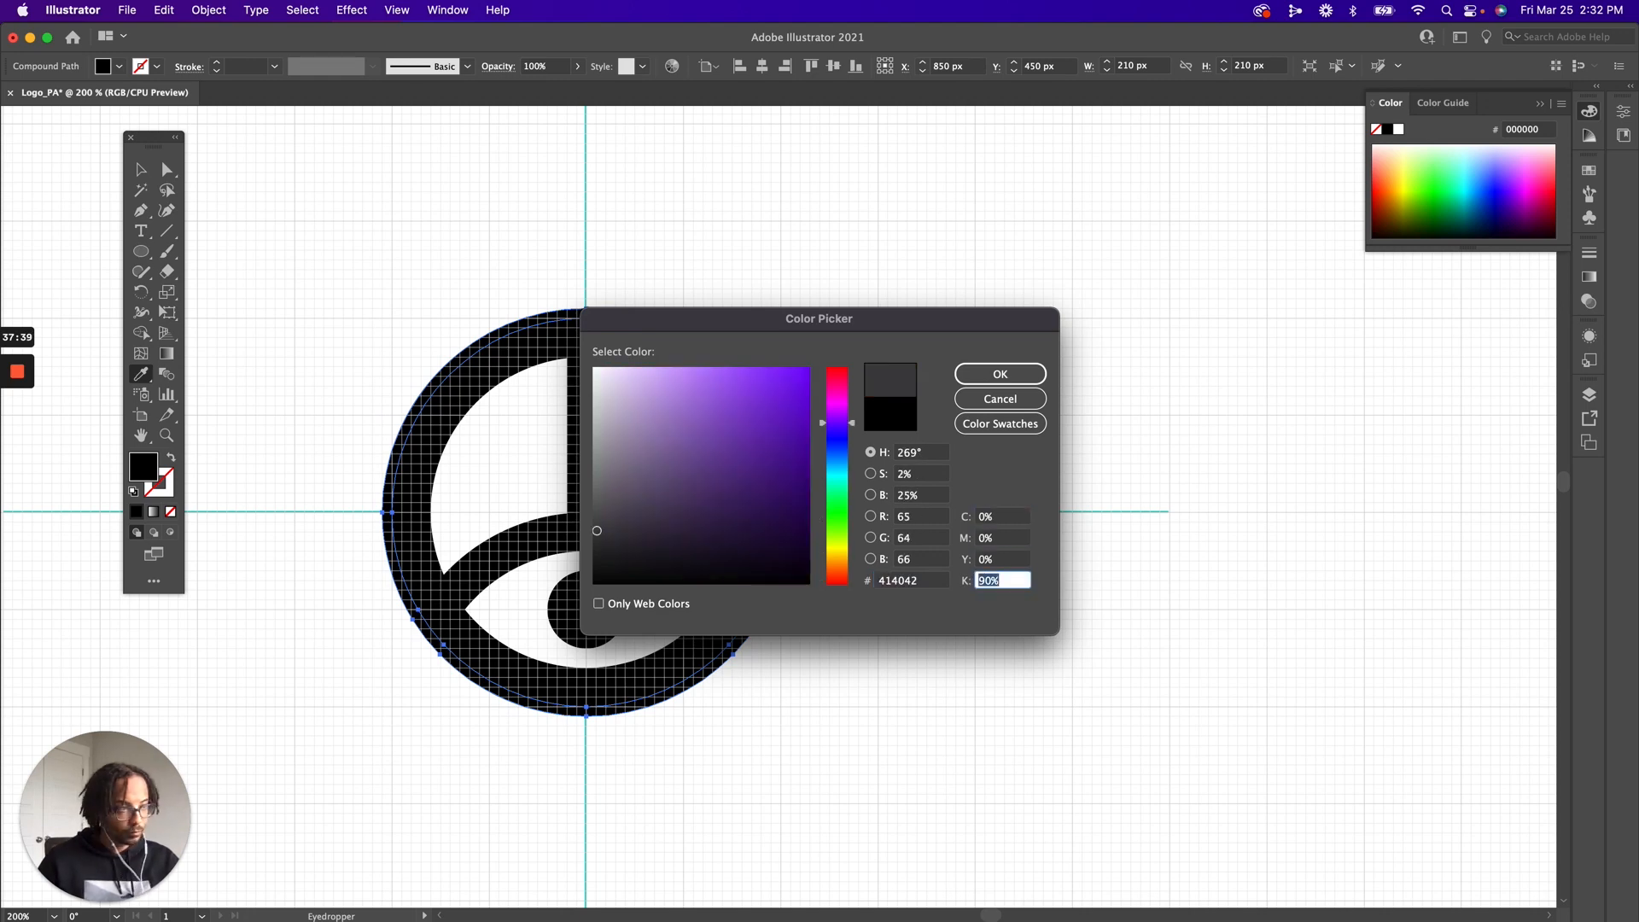
type("50")
key("Tab")
left_click(999, 374)
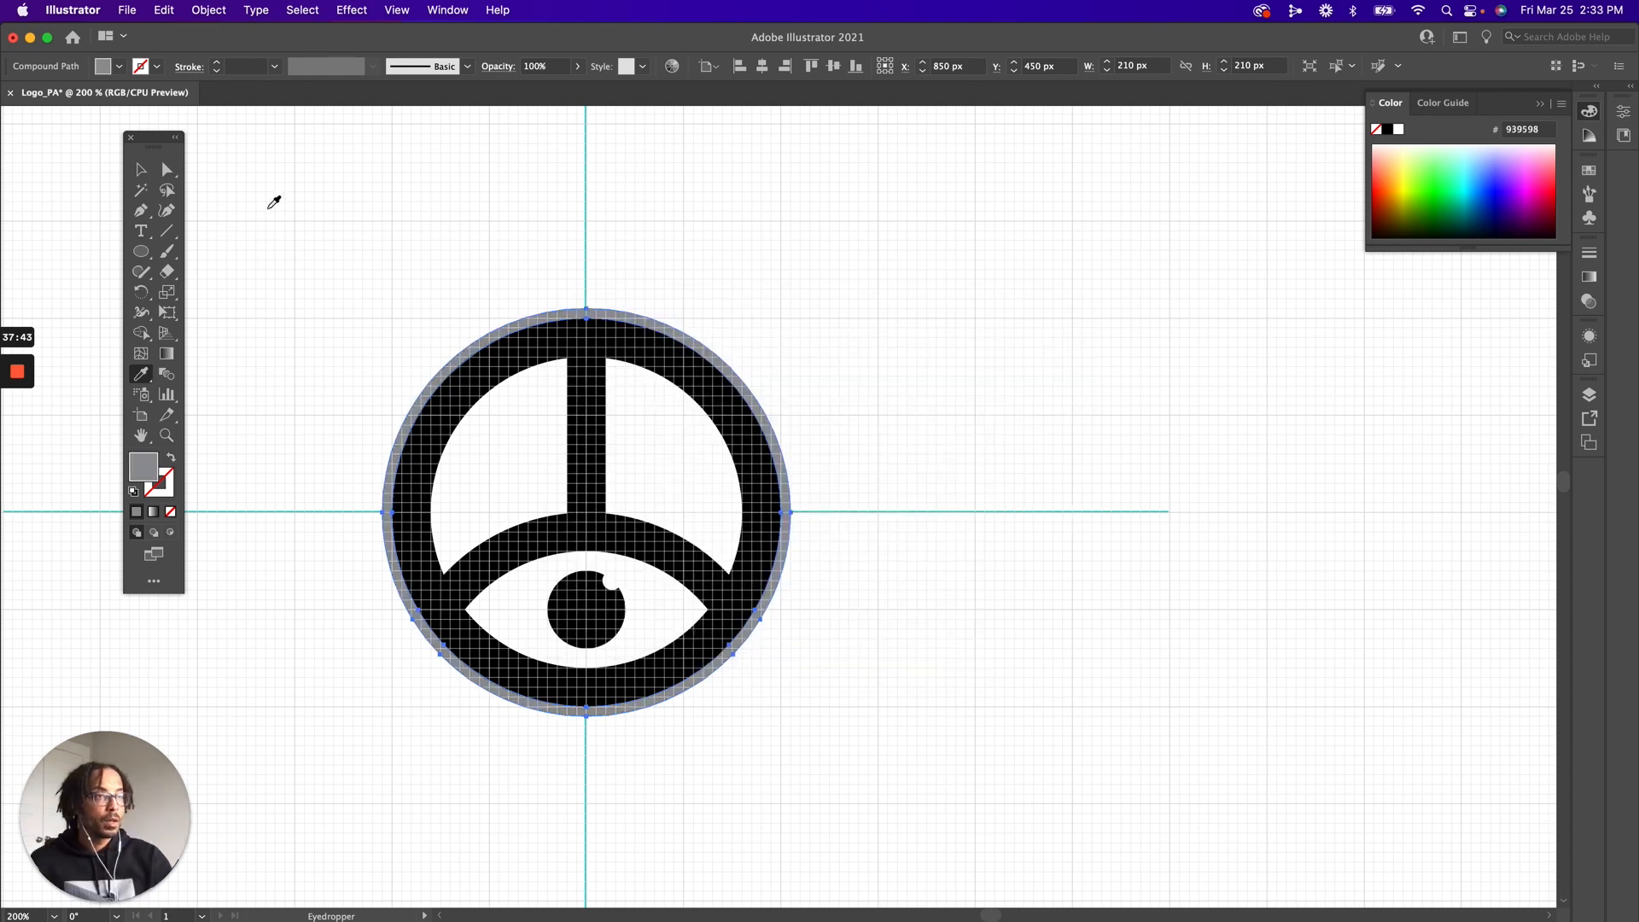
key("v")
left_click_drag(154, 139, 37, 171)
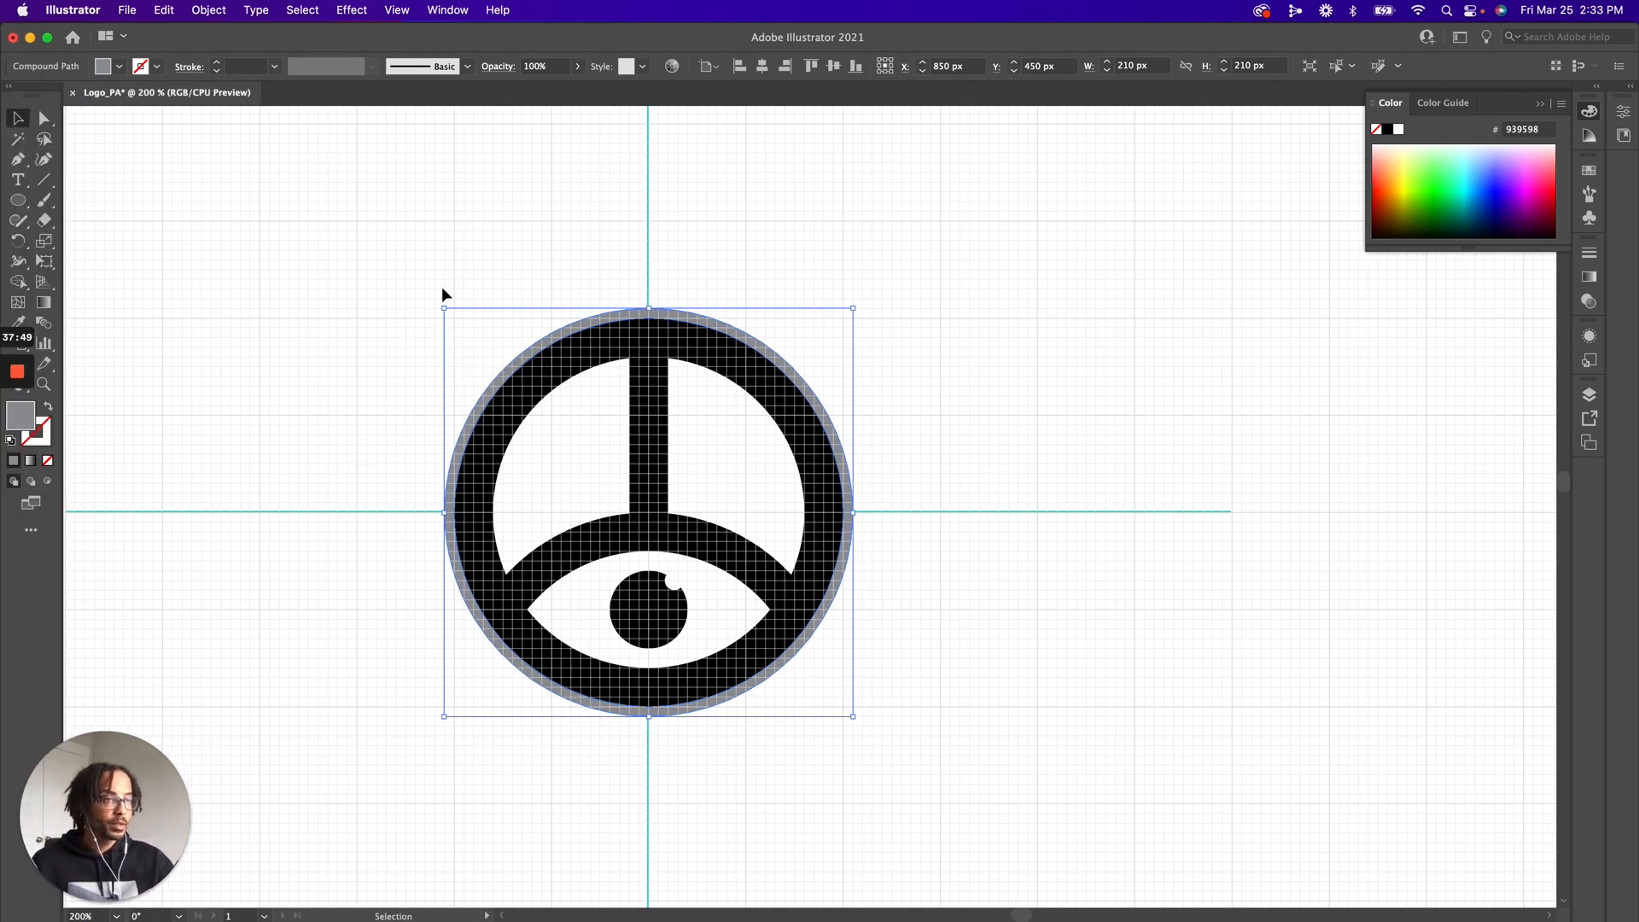
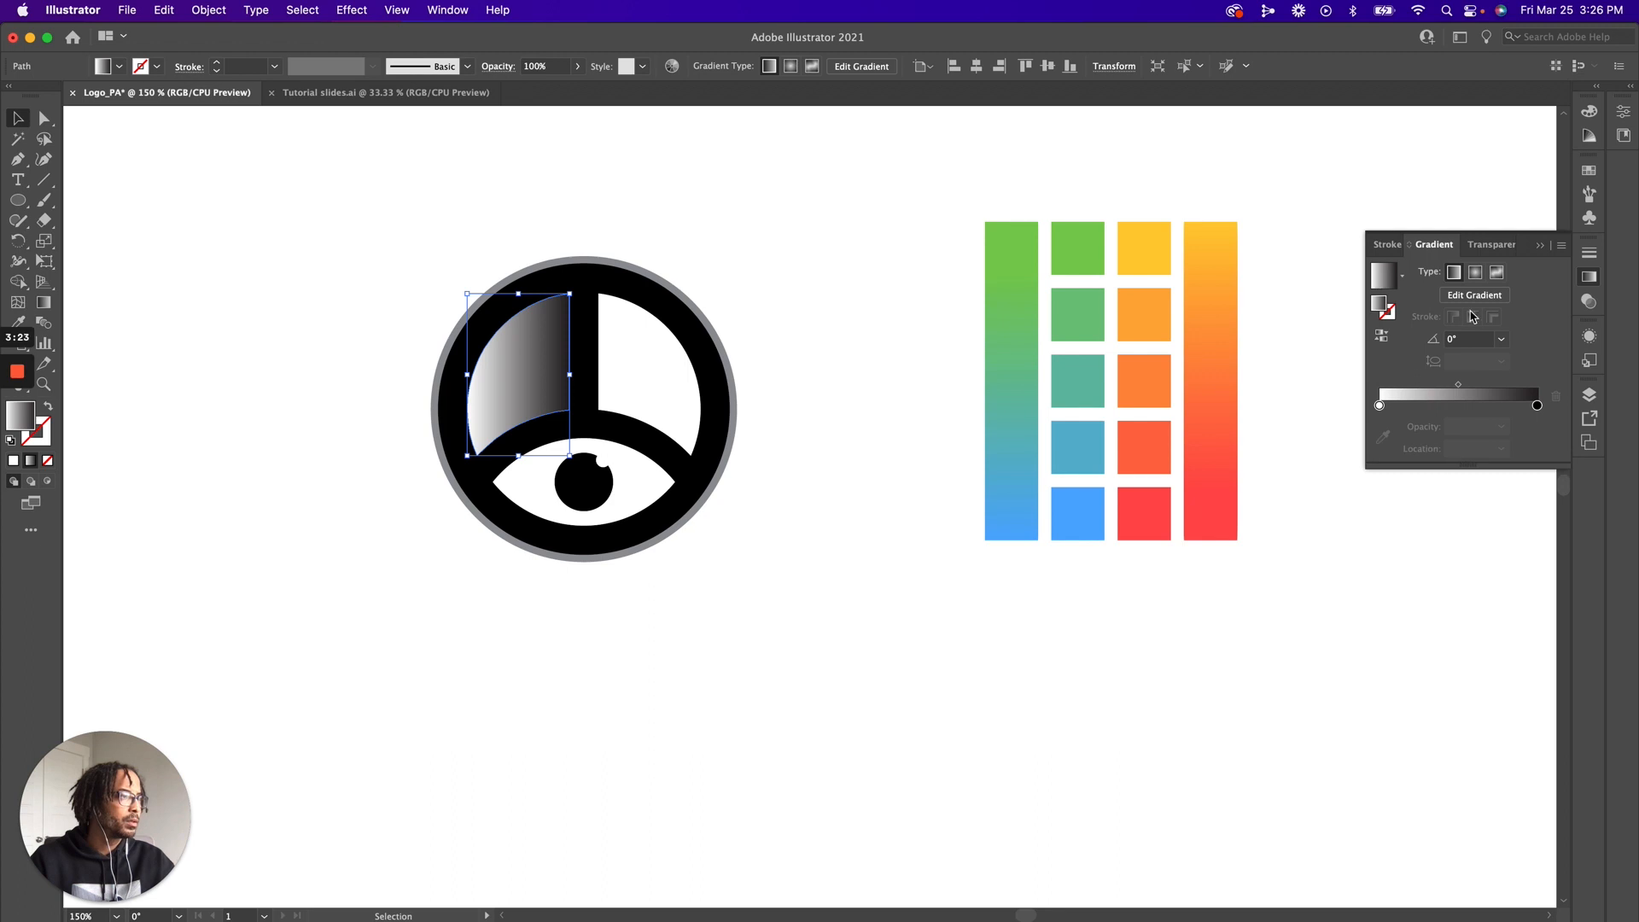
Fill the logo's right upper segment with the white-to-black linear gradient and set its angle to 90°
left_click(653, 388)
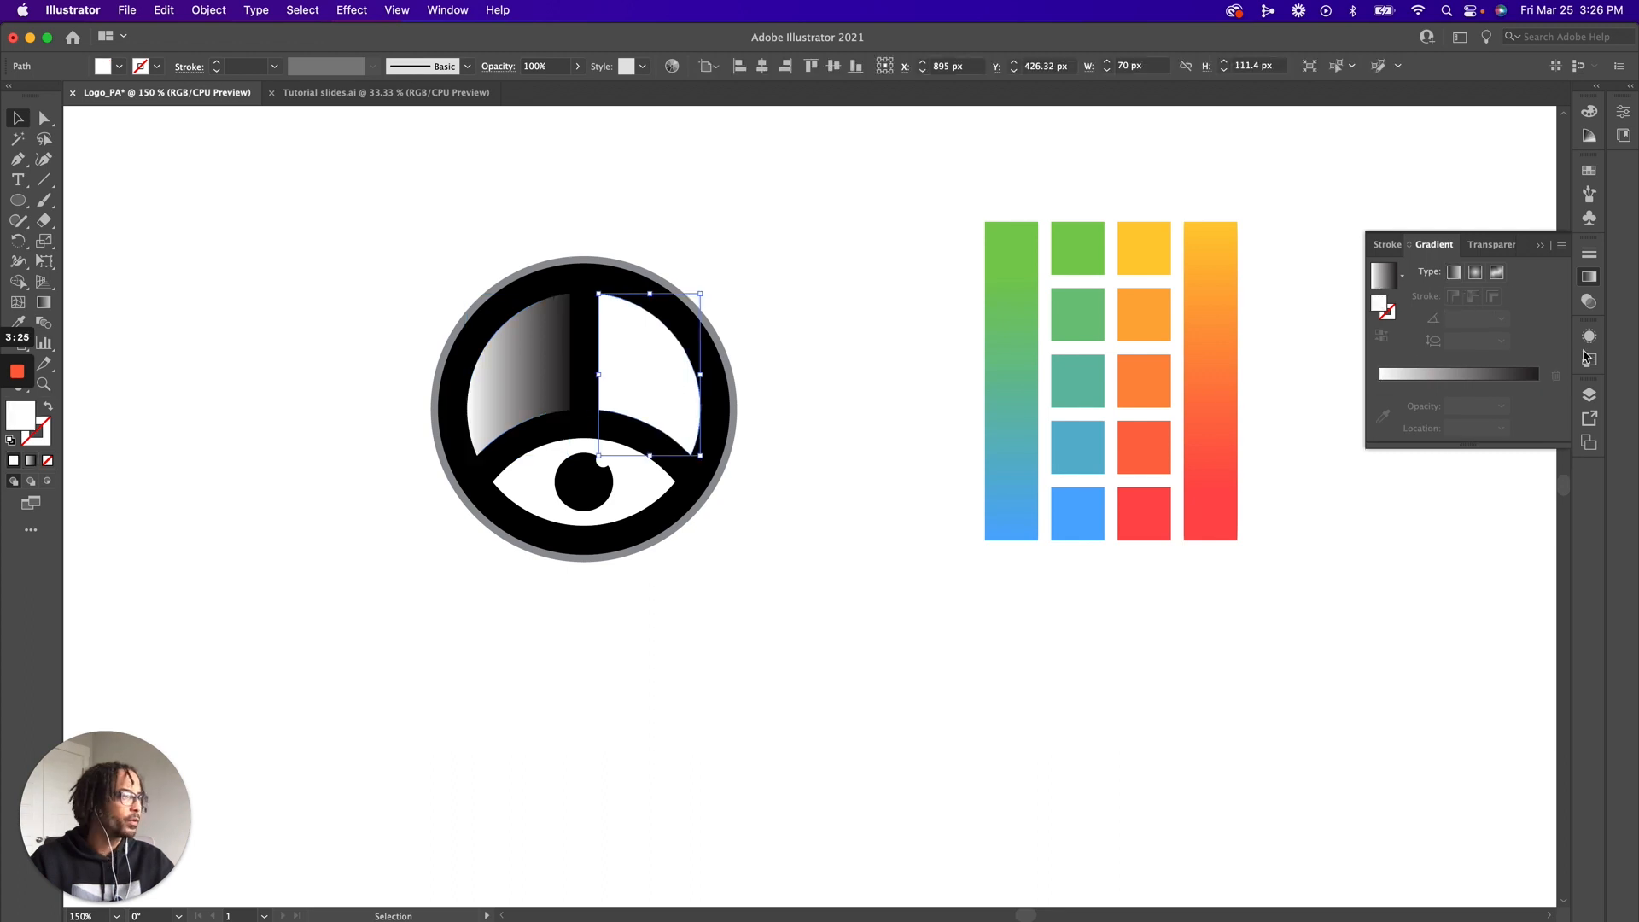
left_click(1589, 276)
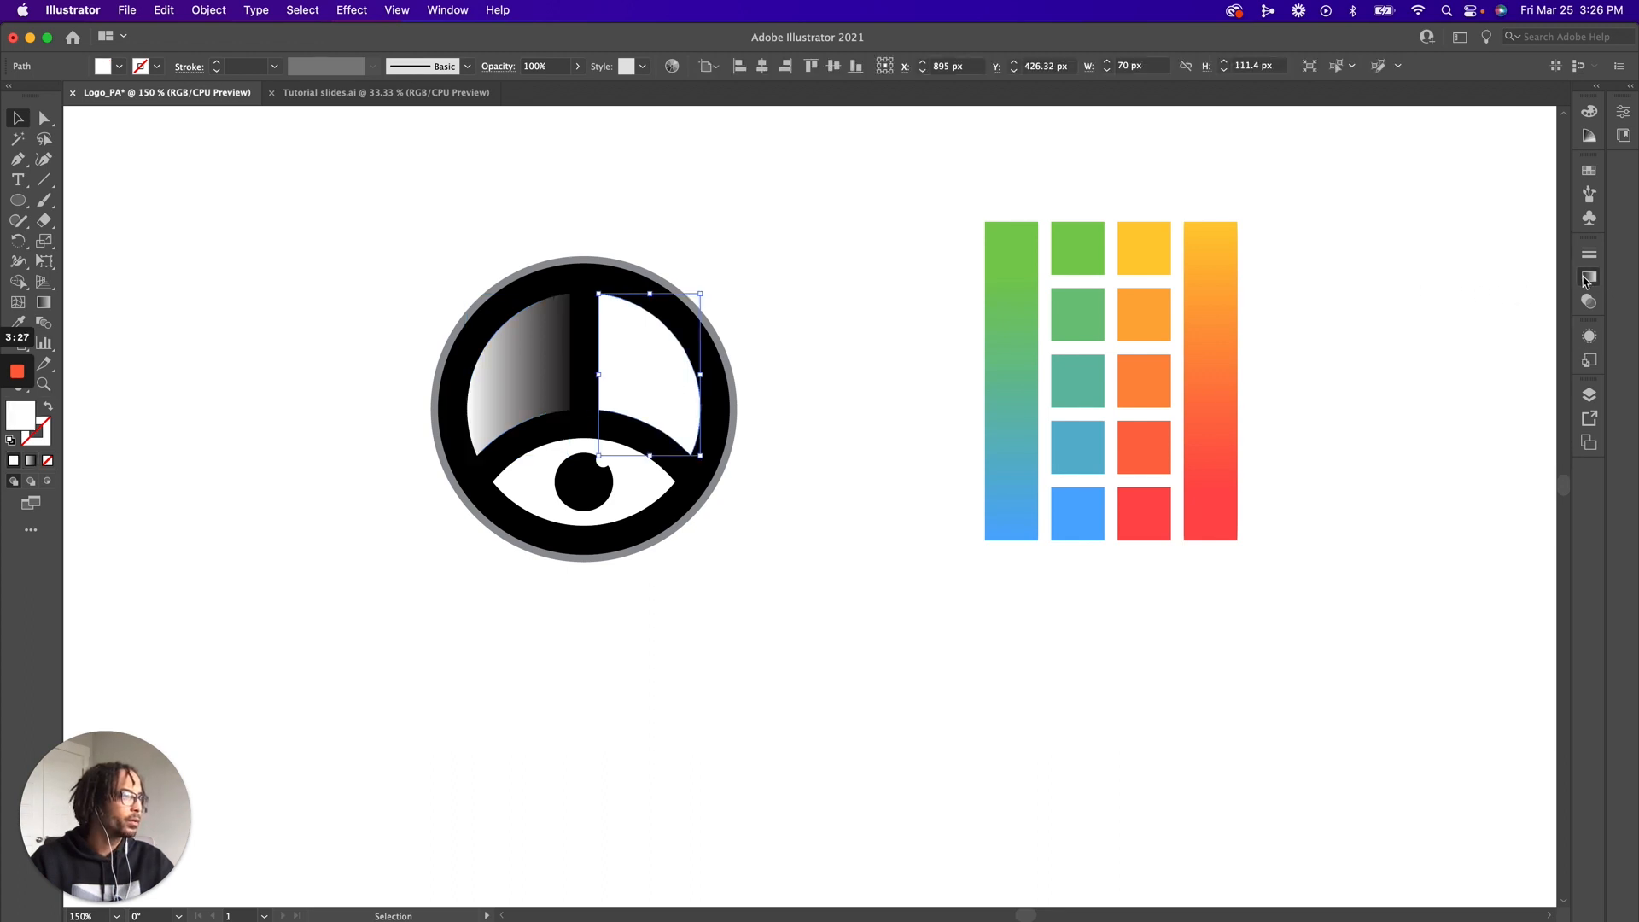
left_click(1588, 276)
left_click(1384, 275)
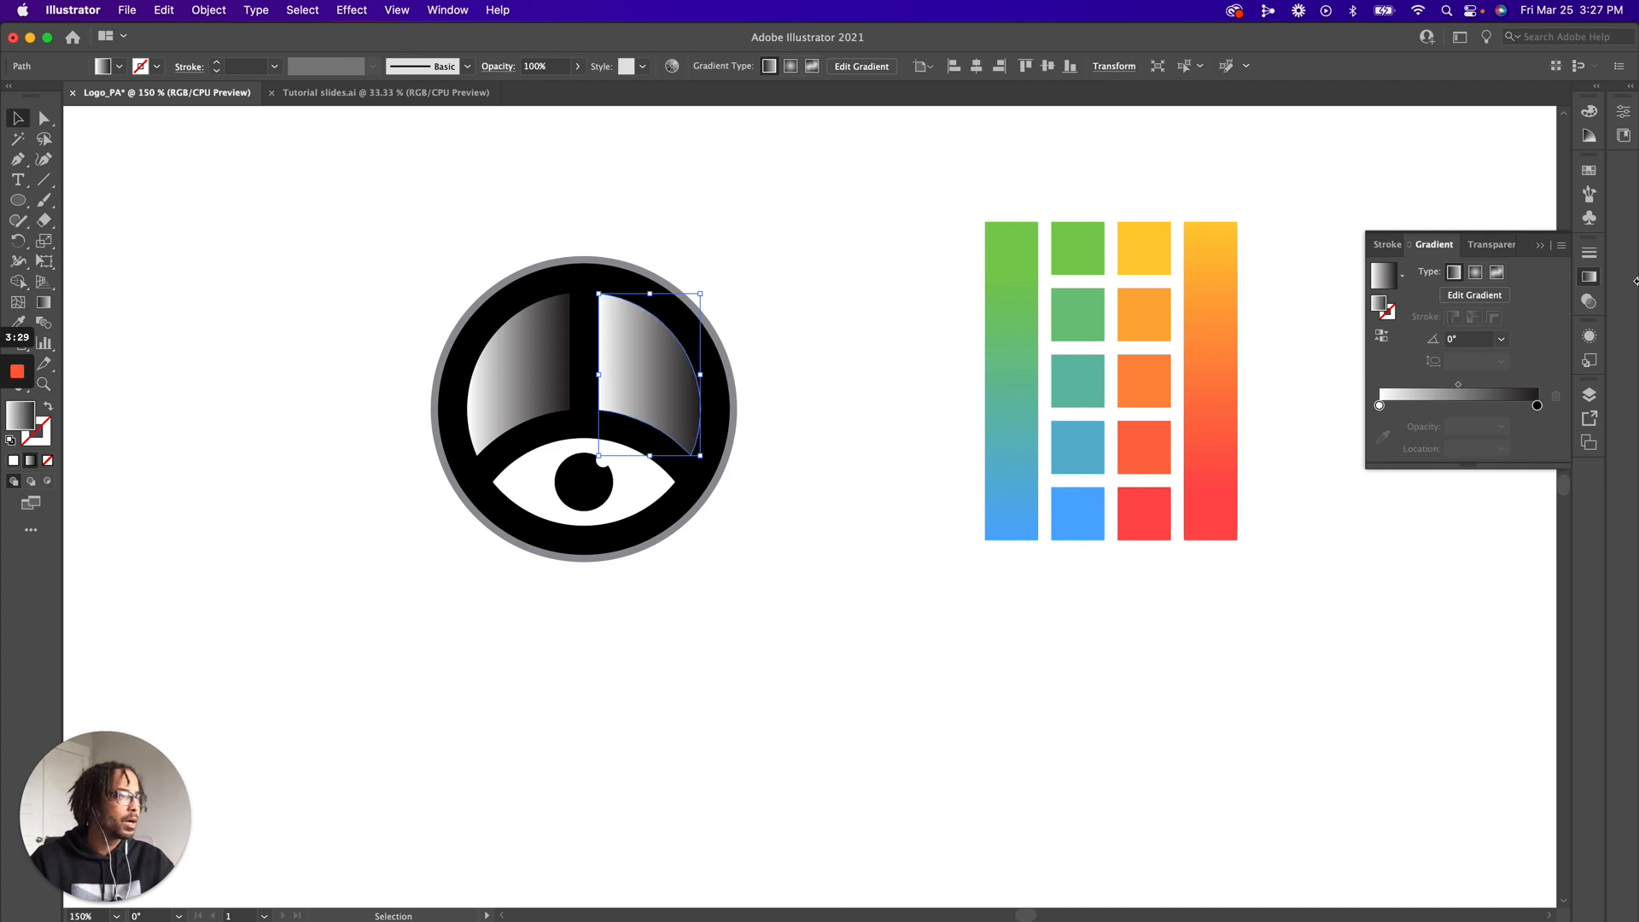
left_click(1449, 339)
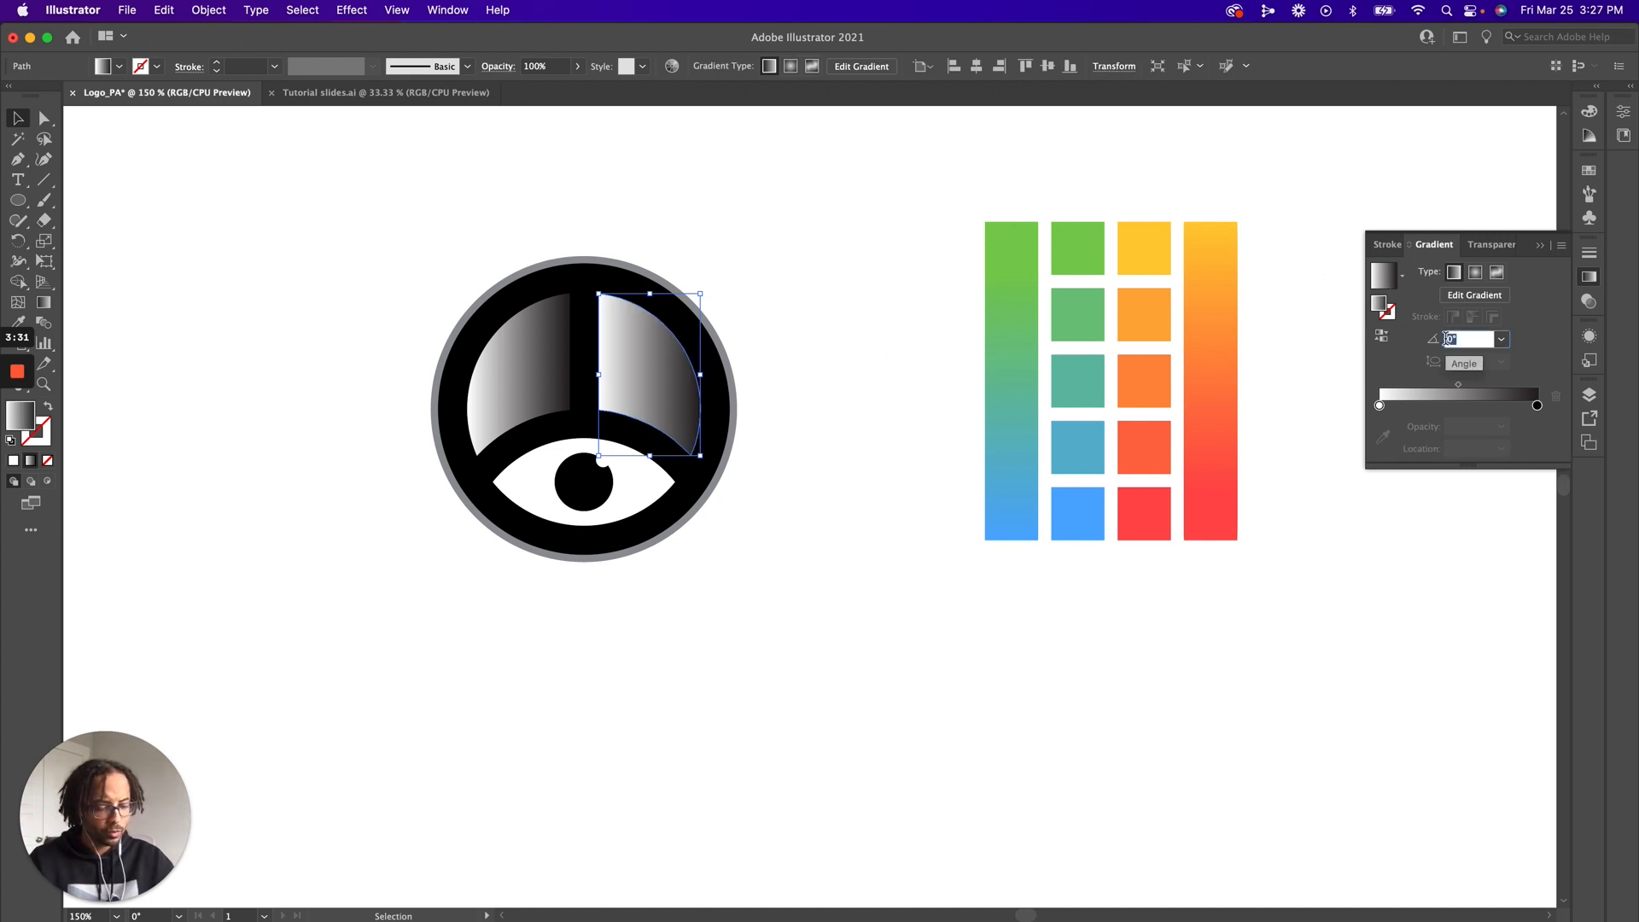
type("90")
key("Return")
Set the angle of the left upper segment's gradient to 90°
left_click(527, 347)
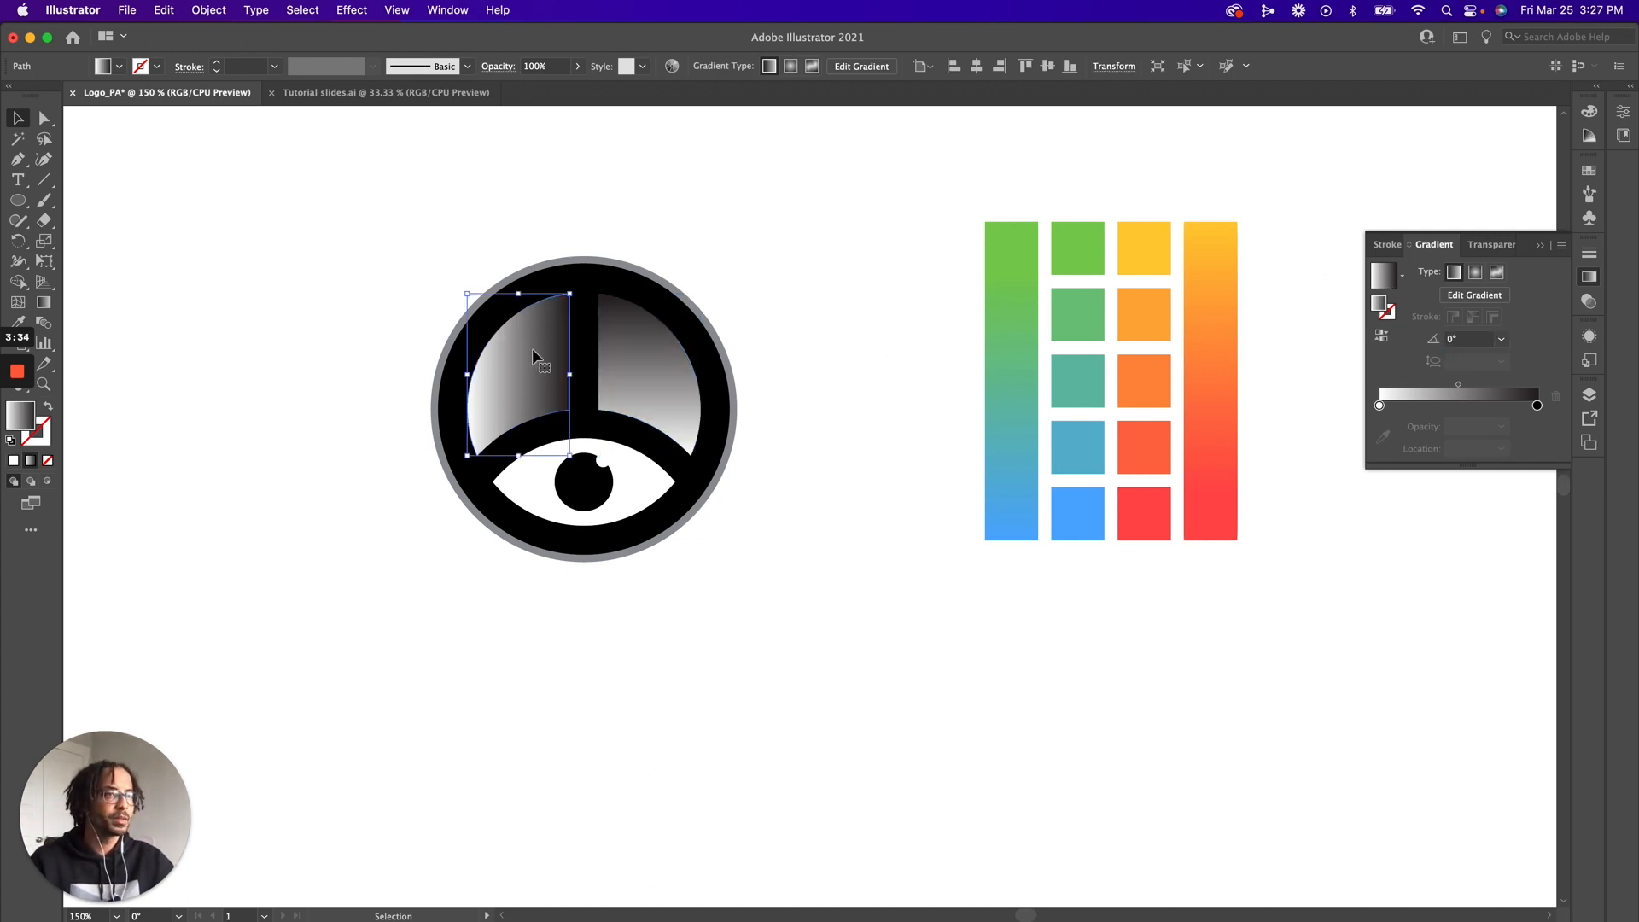
left_click(1460, 339)
type("90")
key("Return")
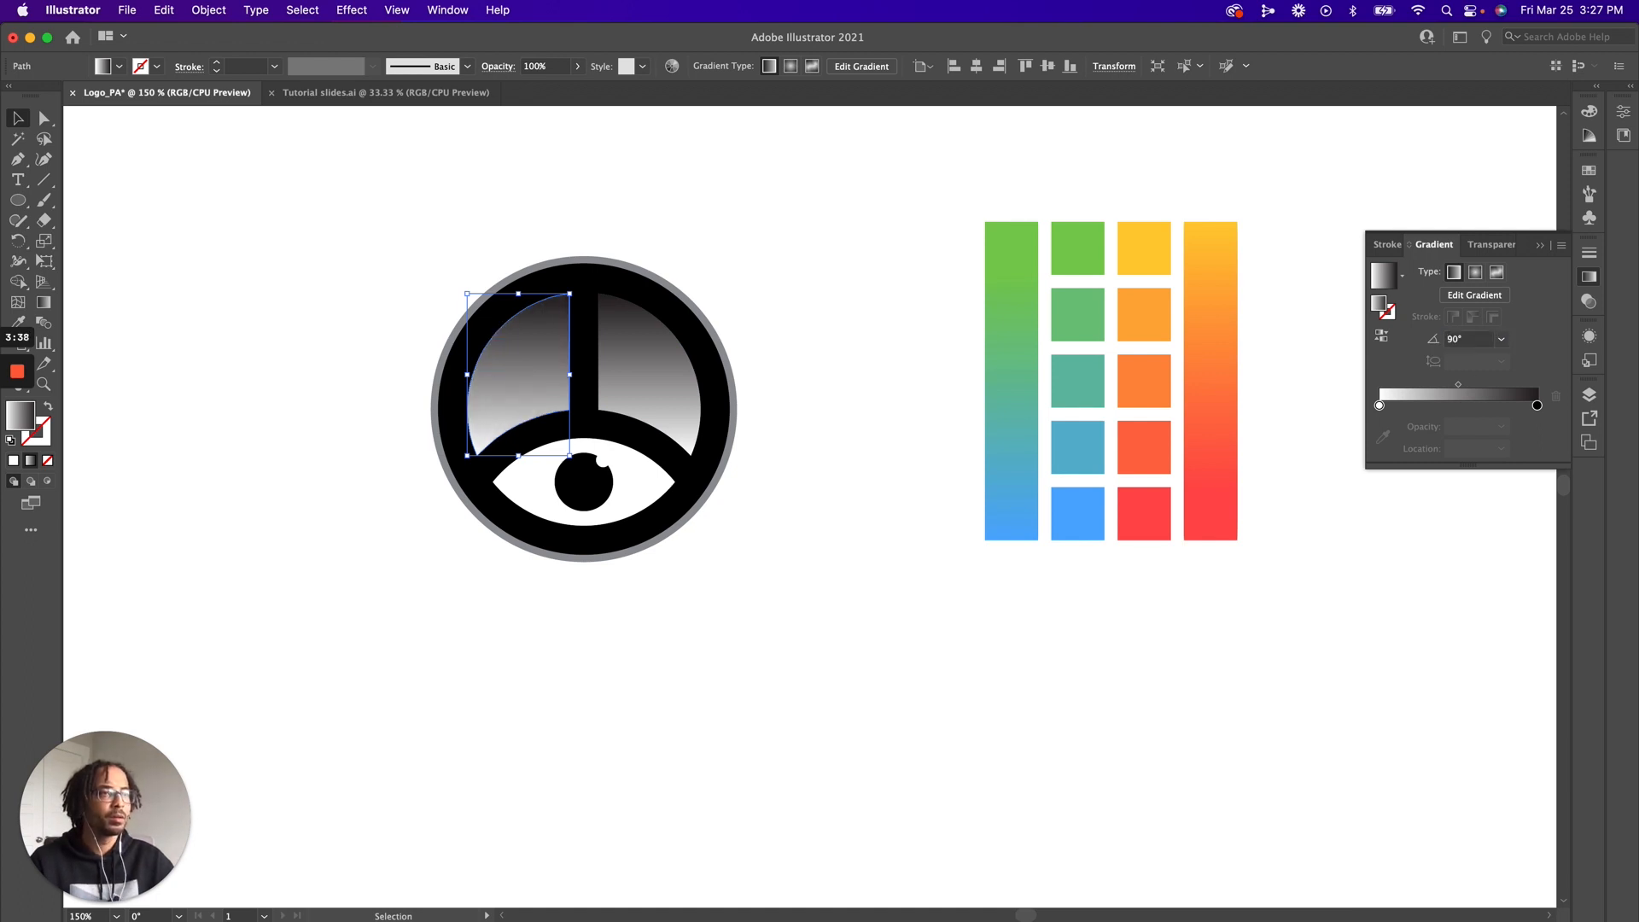
Recolour the left segment's gradient stops with sampled swatch colours, replacing black with green and white with blue
left_click(1536, 405)
left_click(1382, 436)
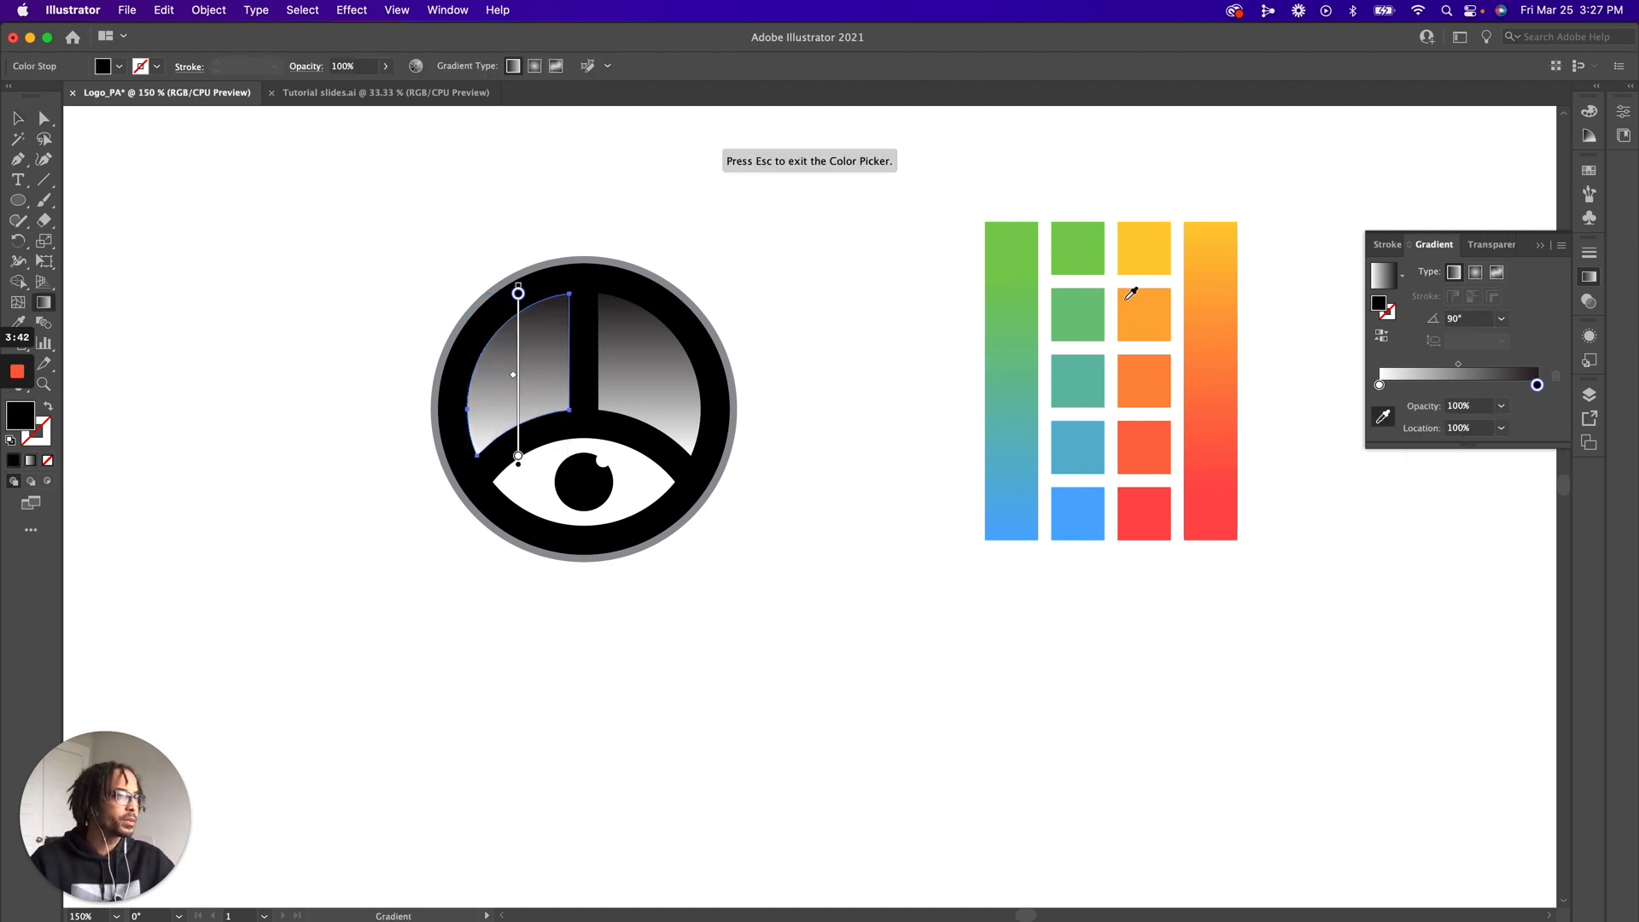
left_click(1069, 249)
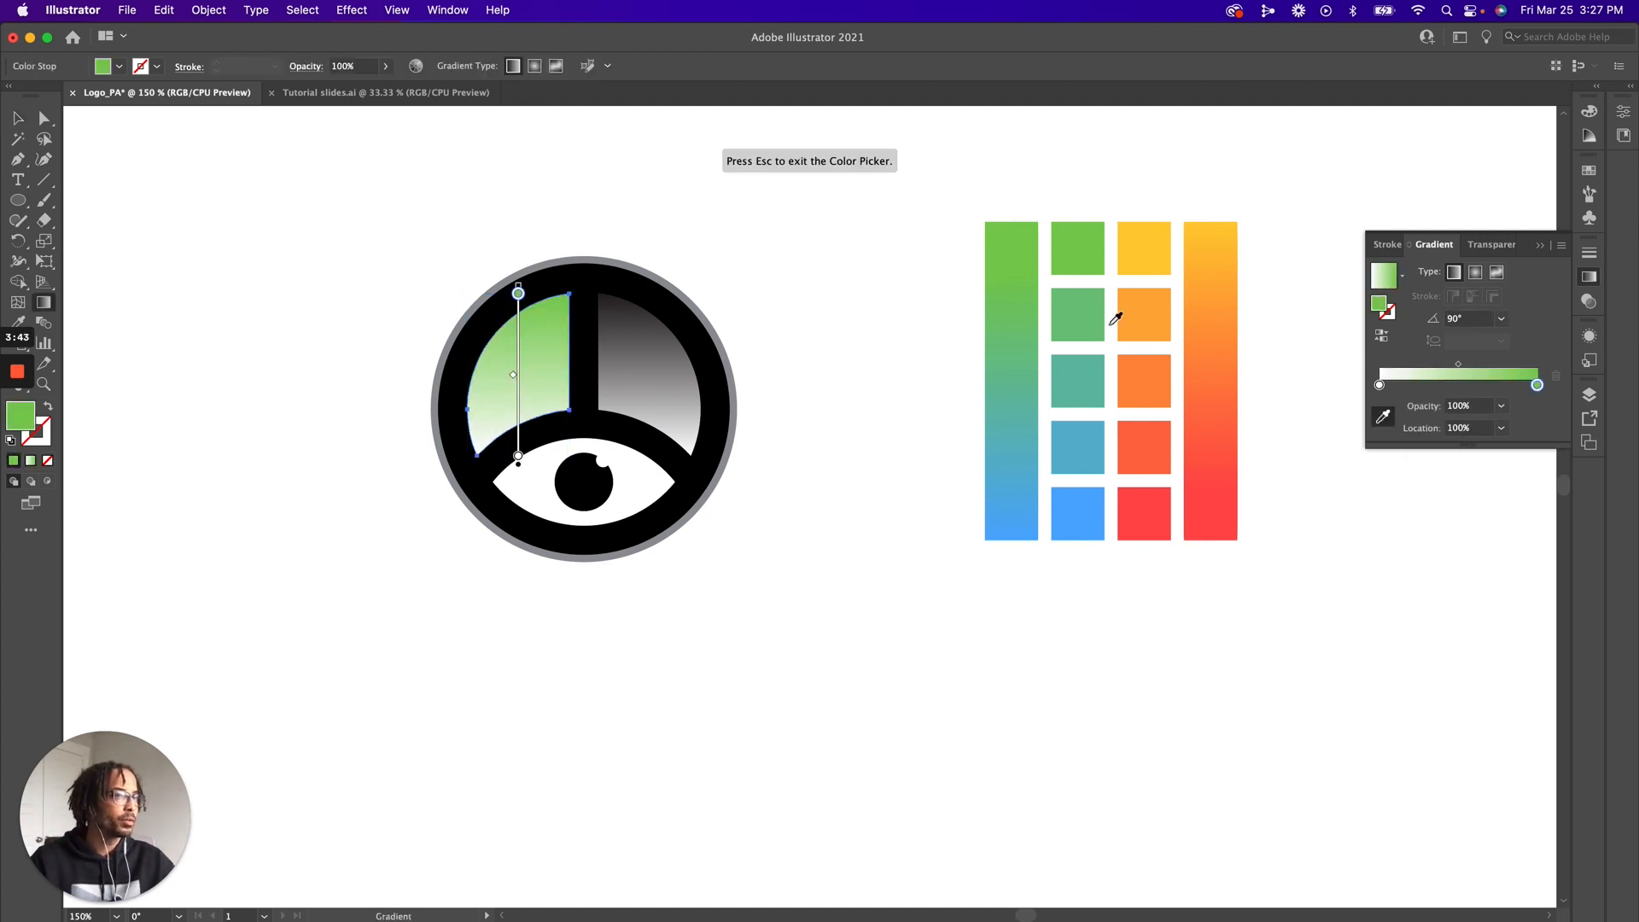
left_click(1378, 385)
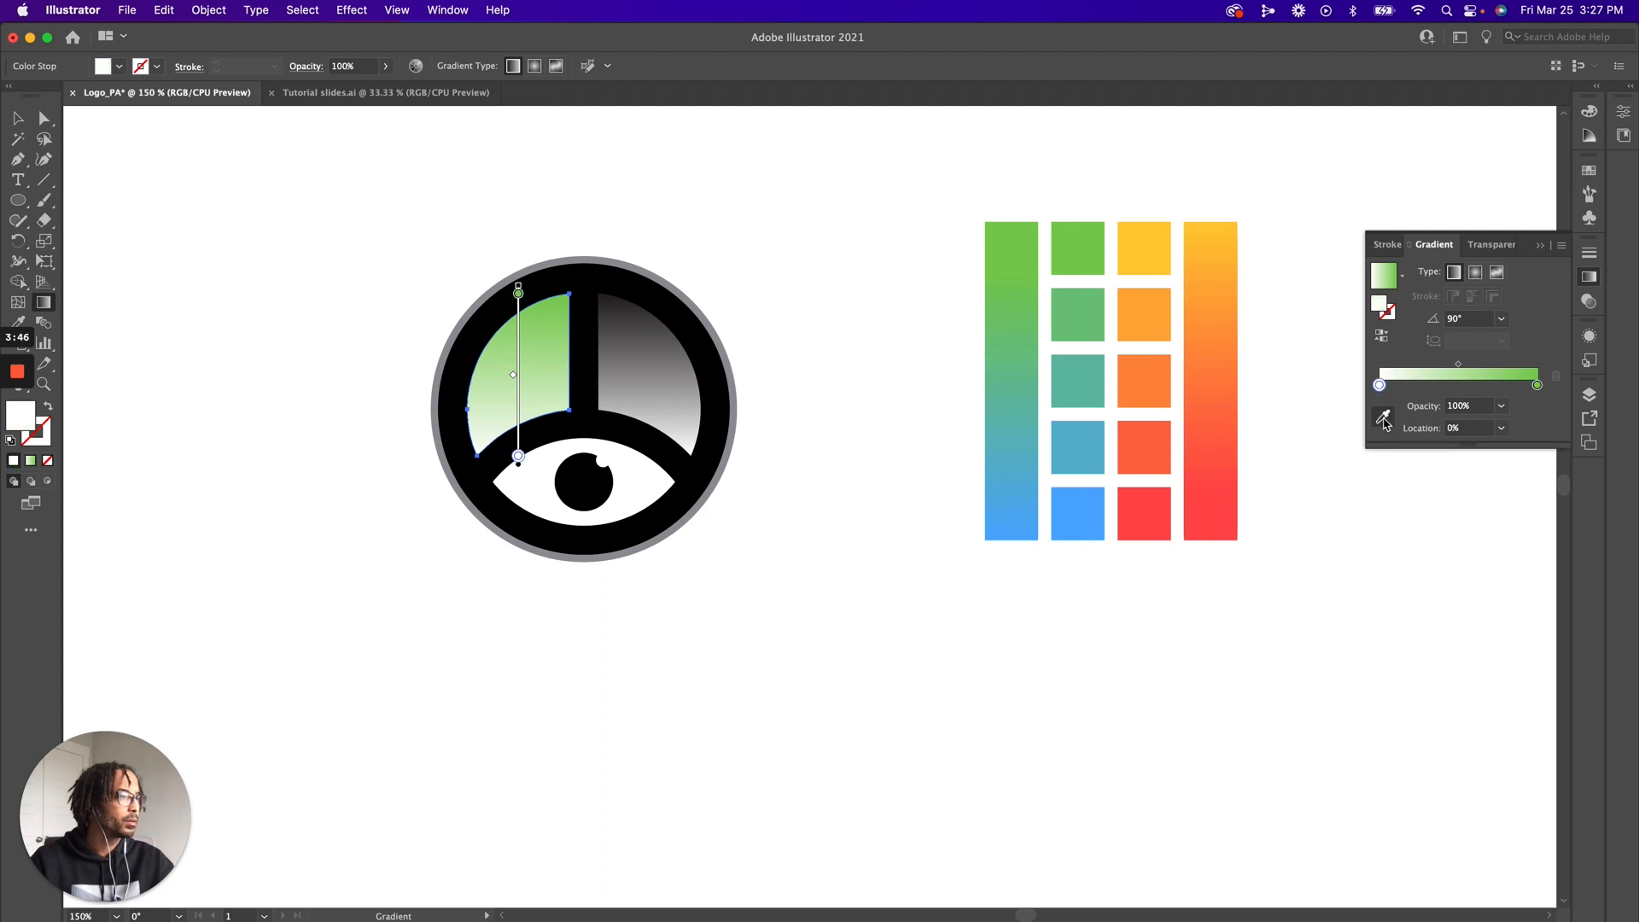
left_click(1383, 418)
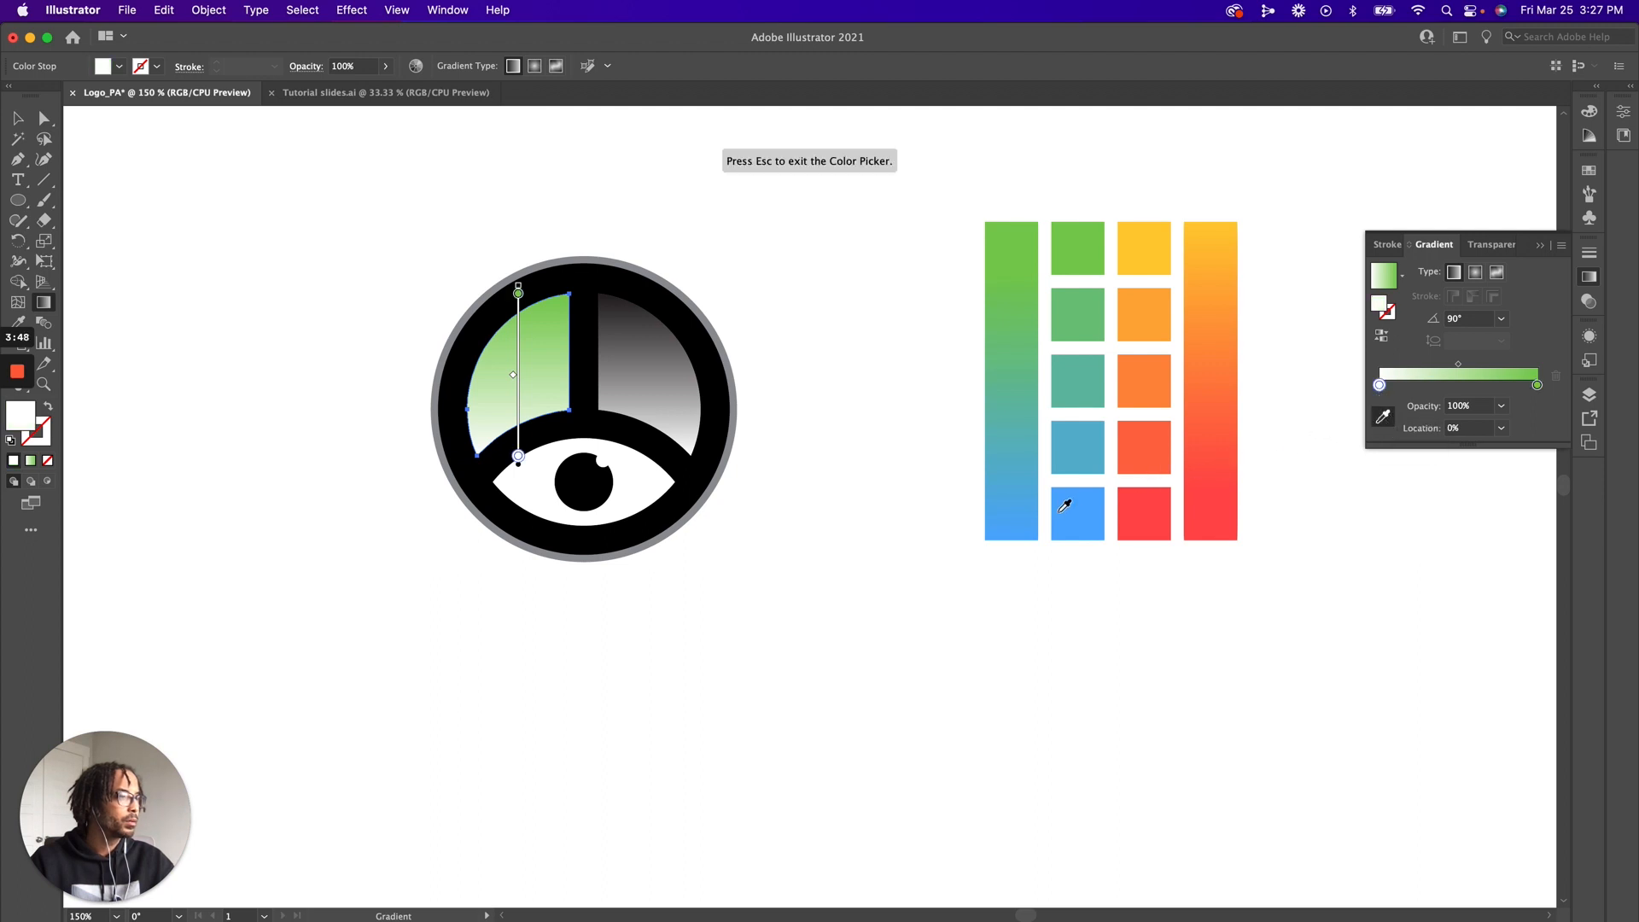
left_click(1062, 509)
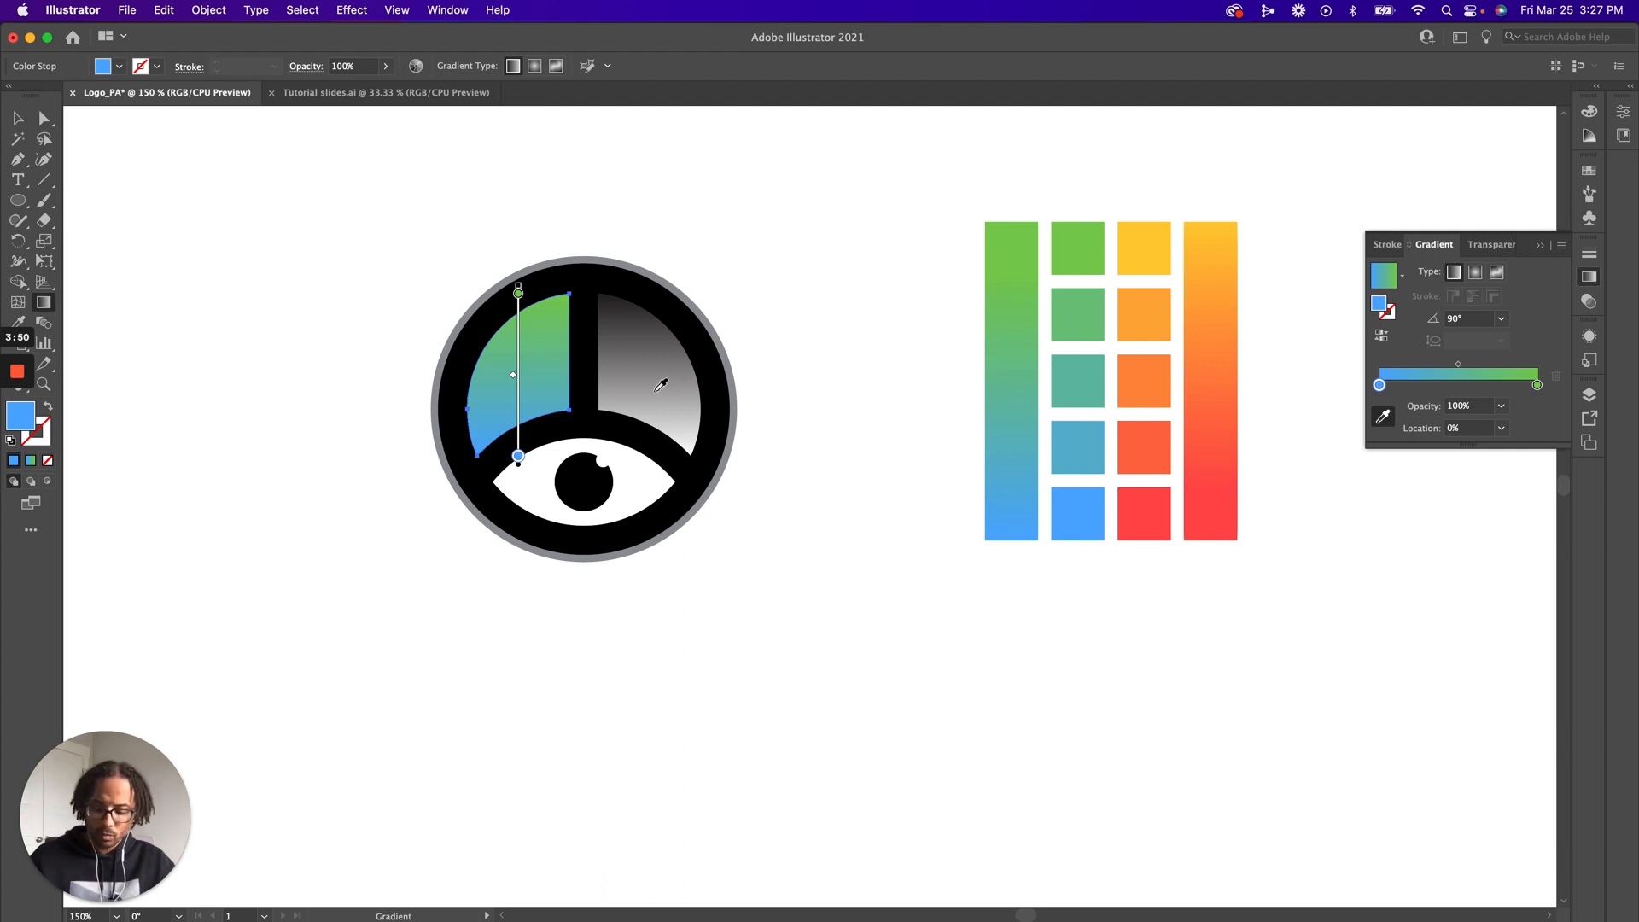
key("v")
Recolour the right segment's gradient by sampling yellow for the black stop and red for the white stop, and deselect it
left_click(661, 384)
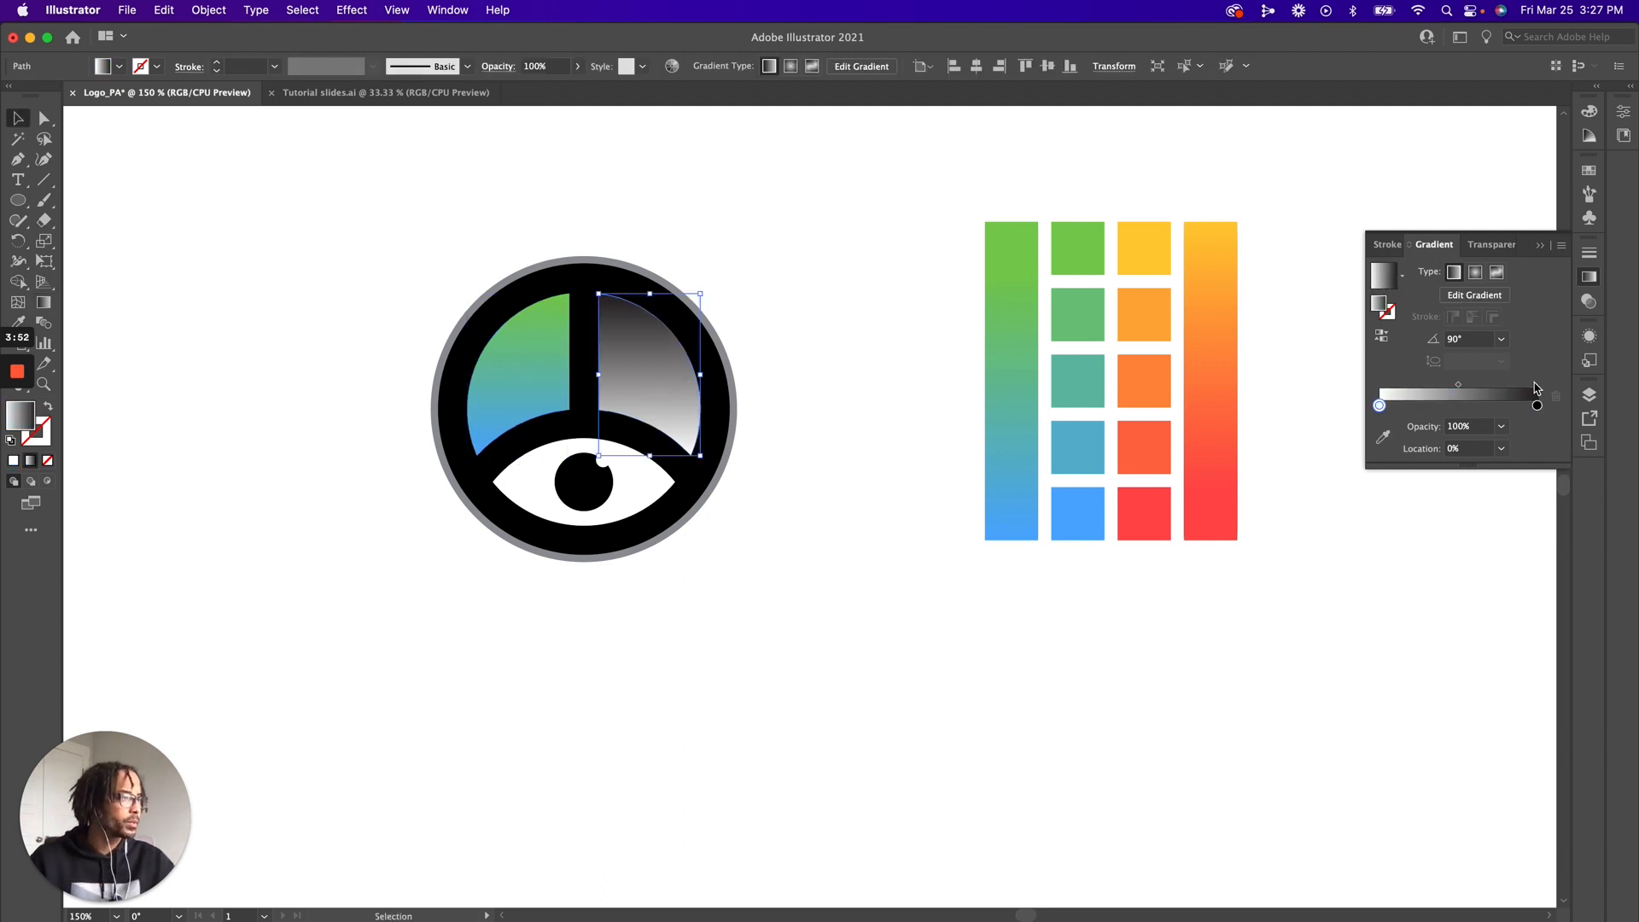
left_click(1537, 405)
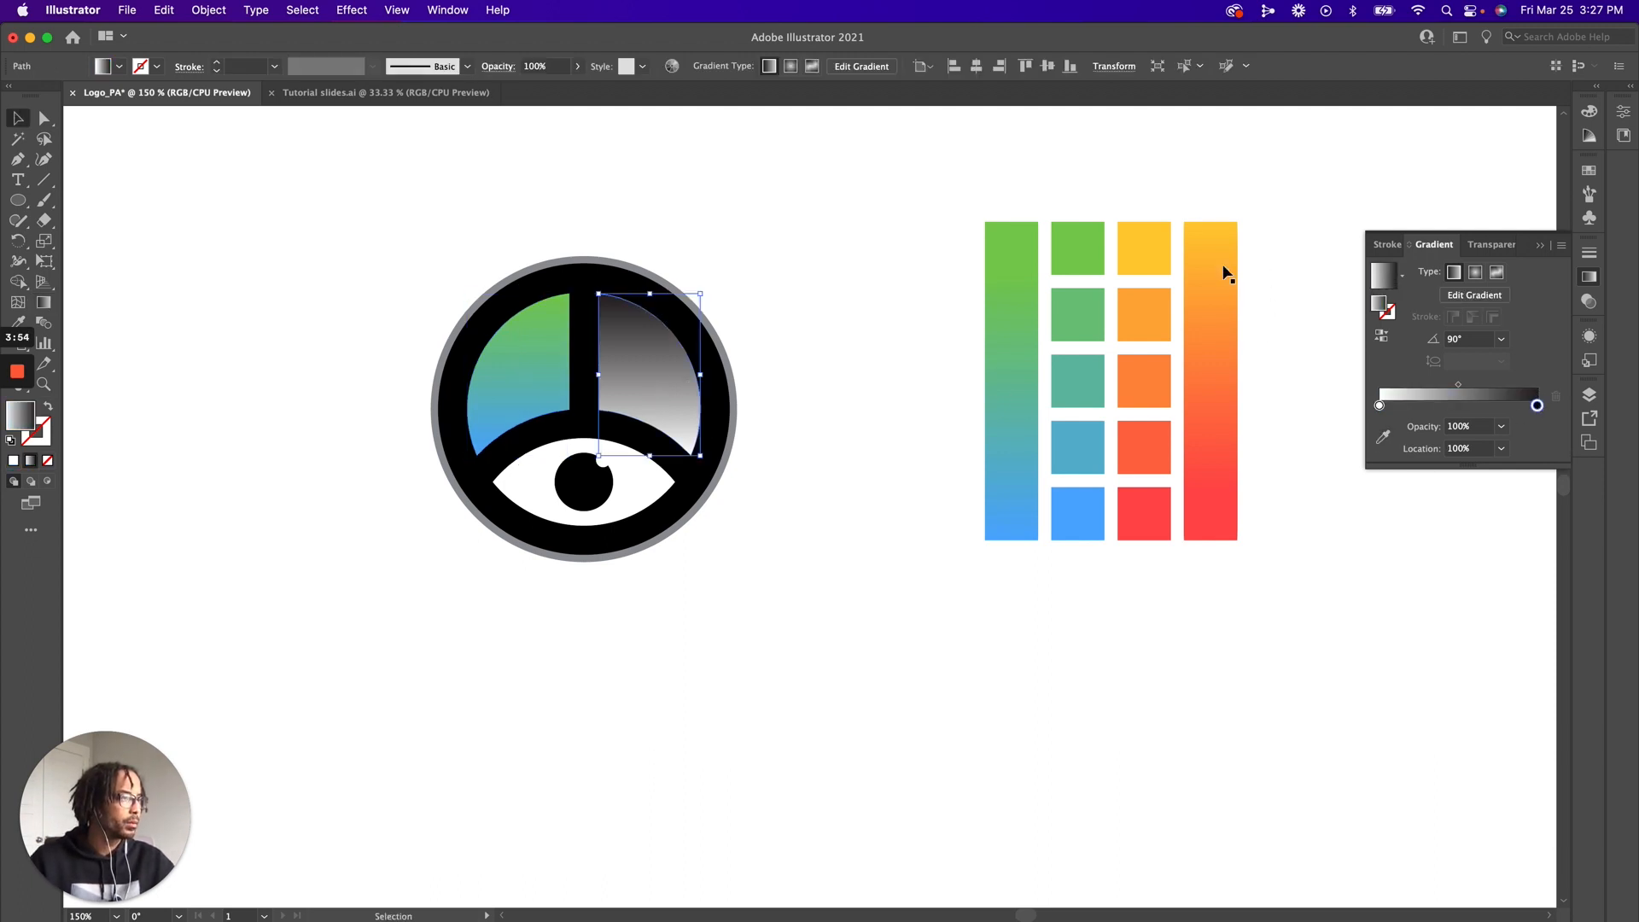
left_click(1382, 436)
left_click(1206, 248)
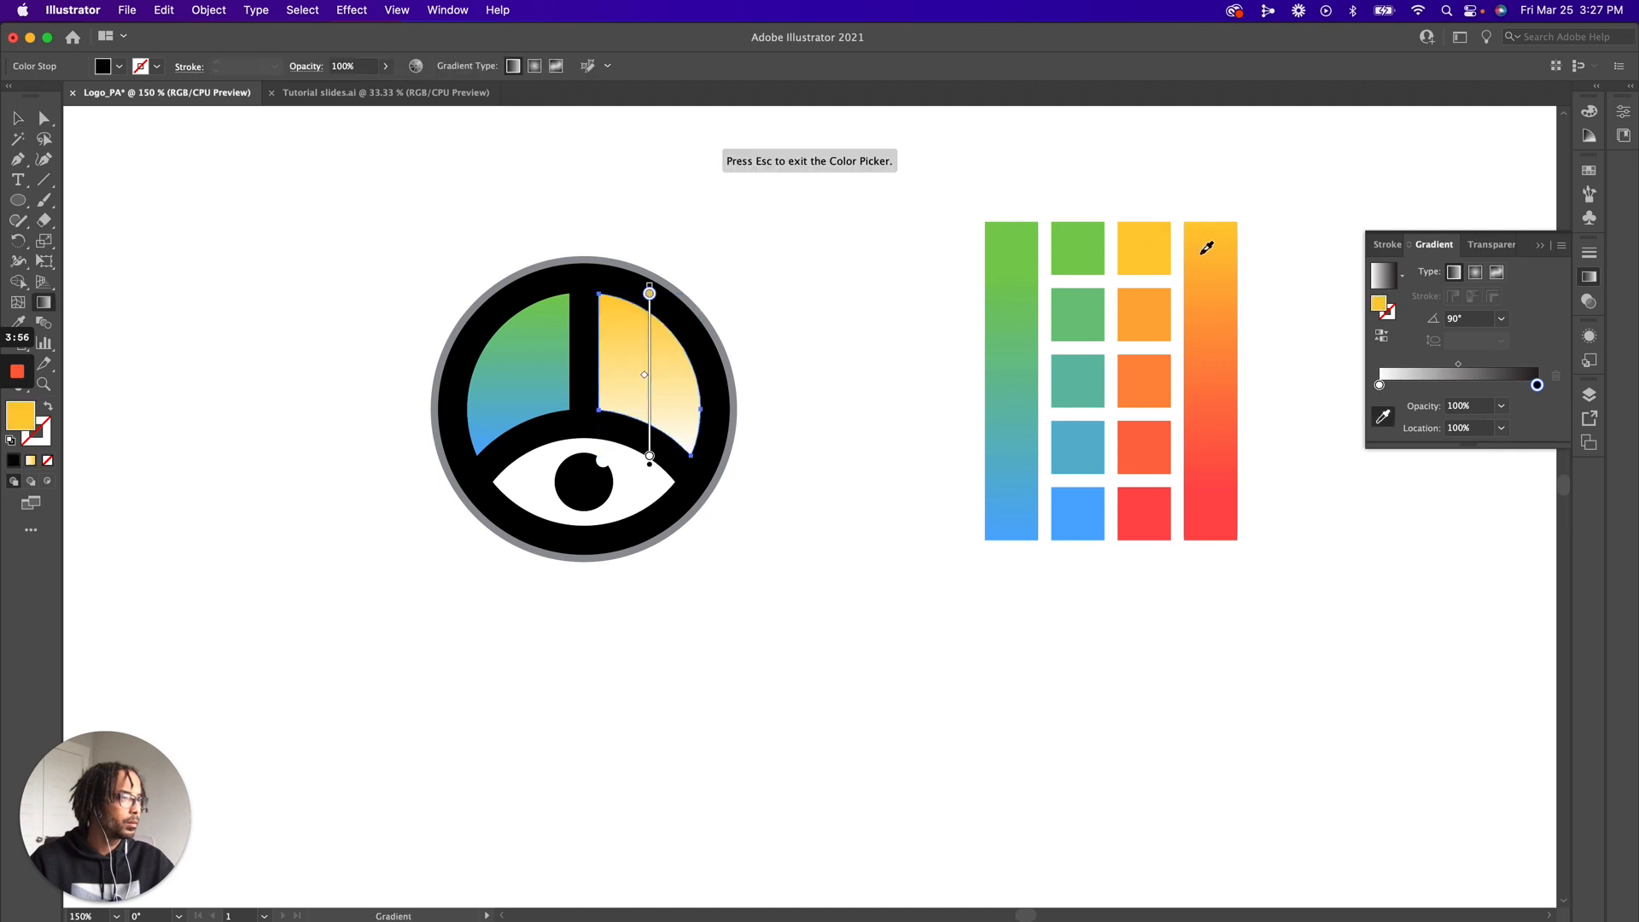
left_click(1380, 386)
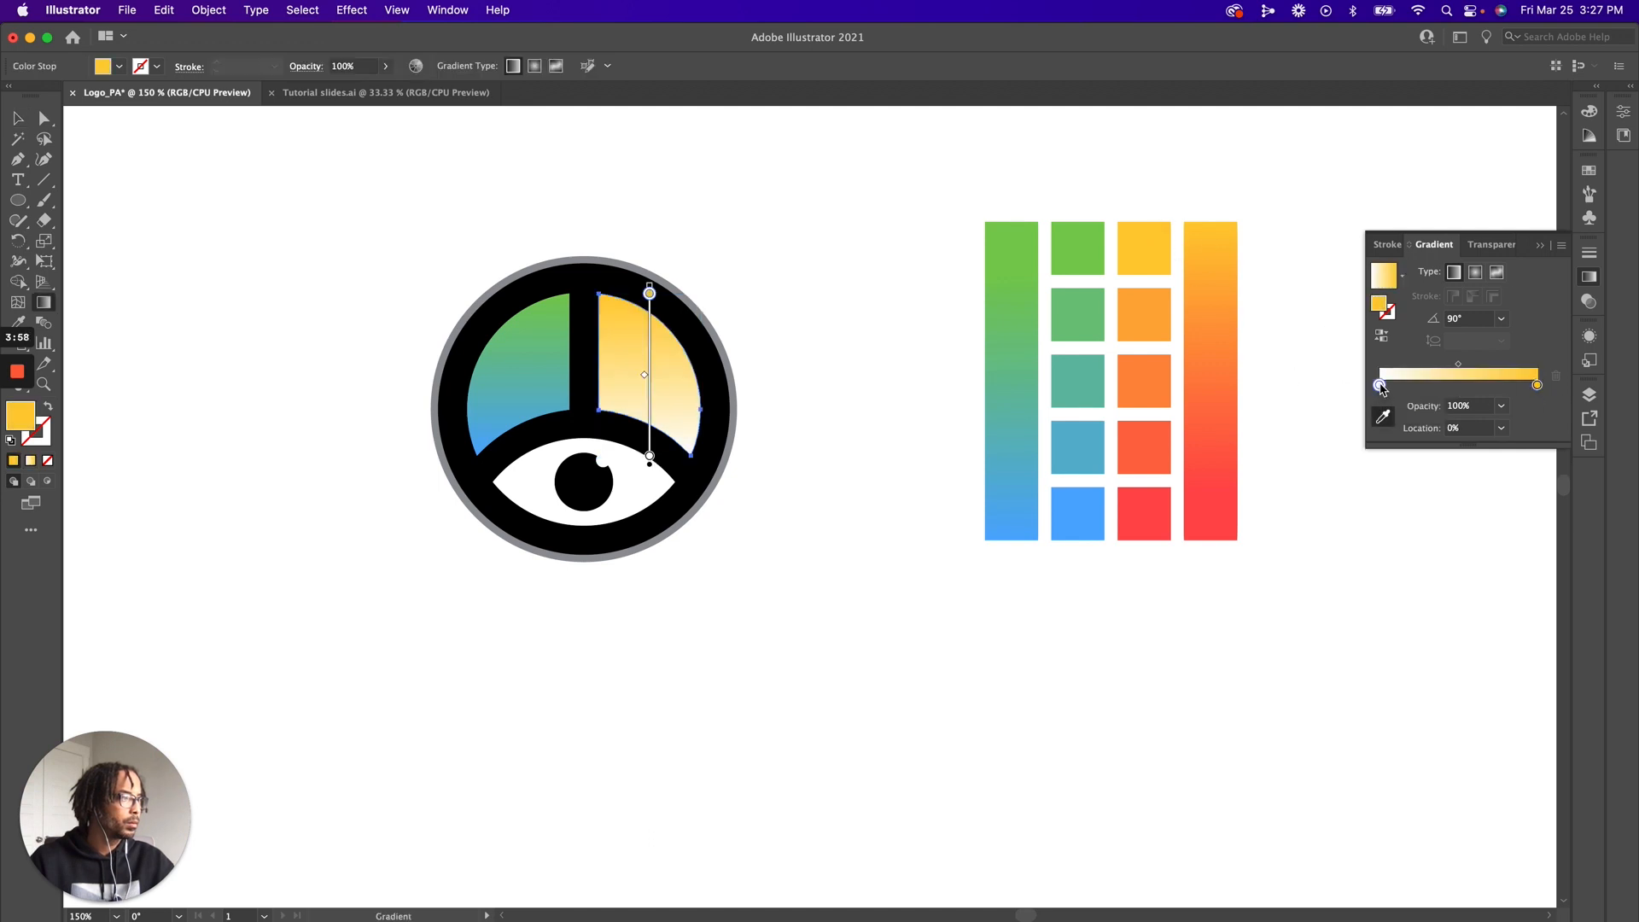
left_click(1383, 416)
left_click(1138, 504)
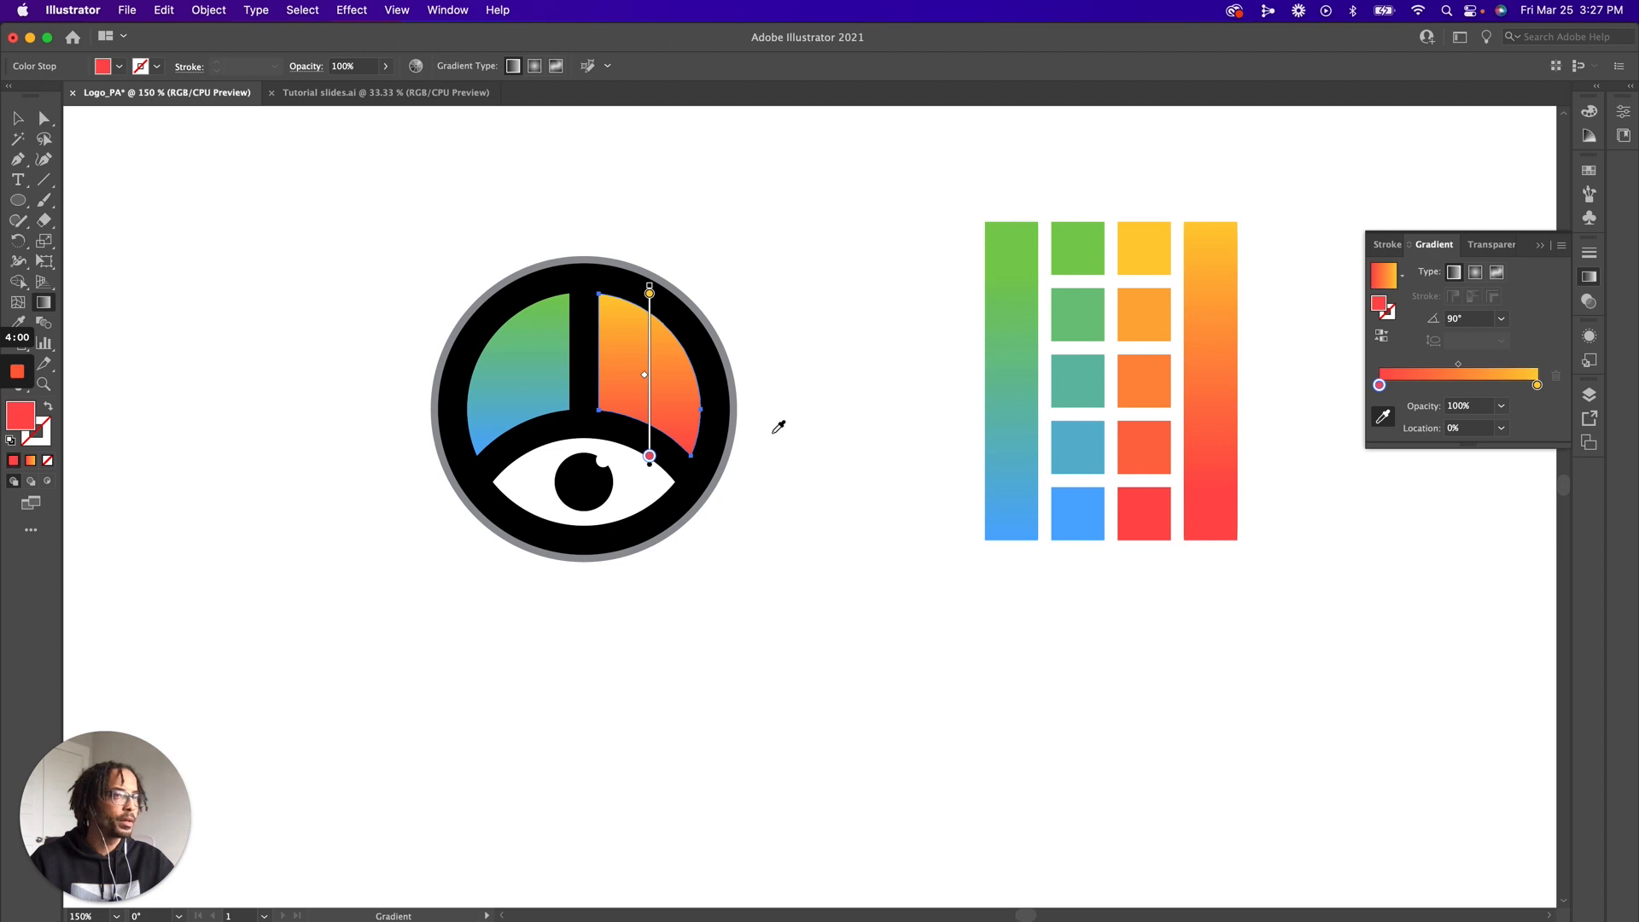
key("v")
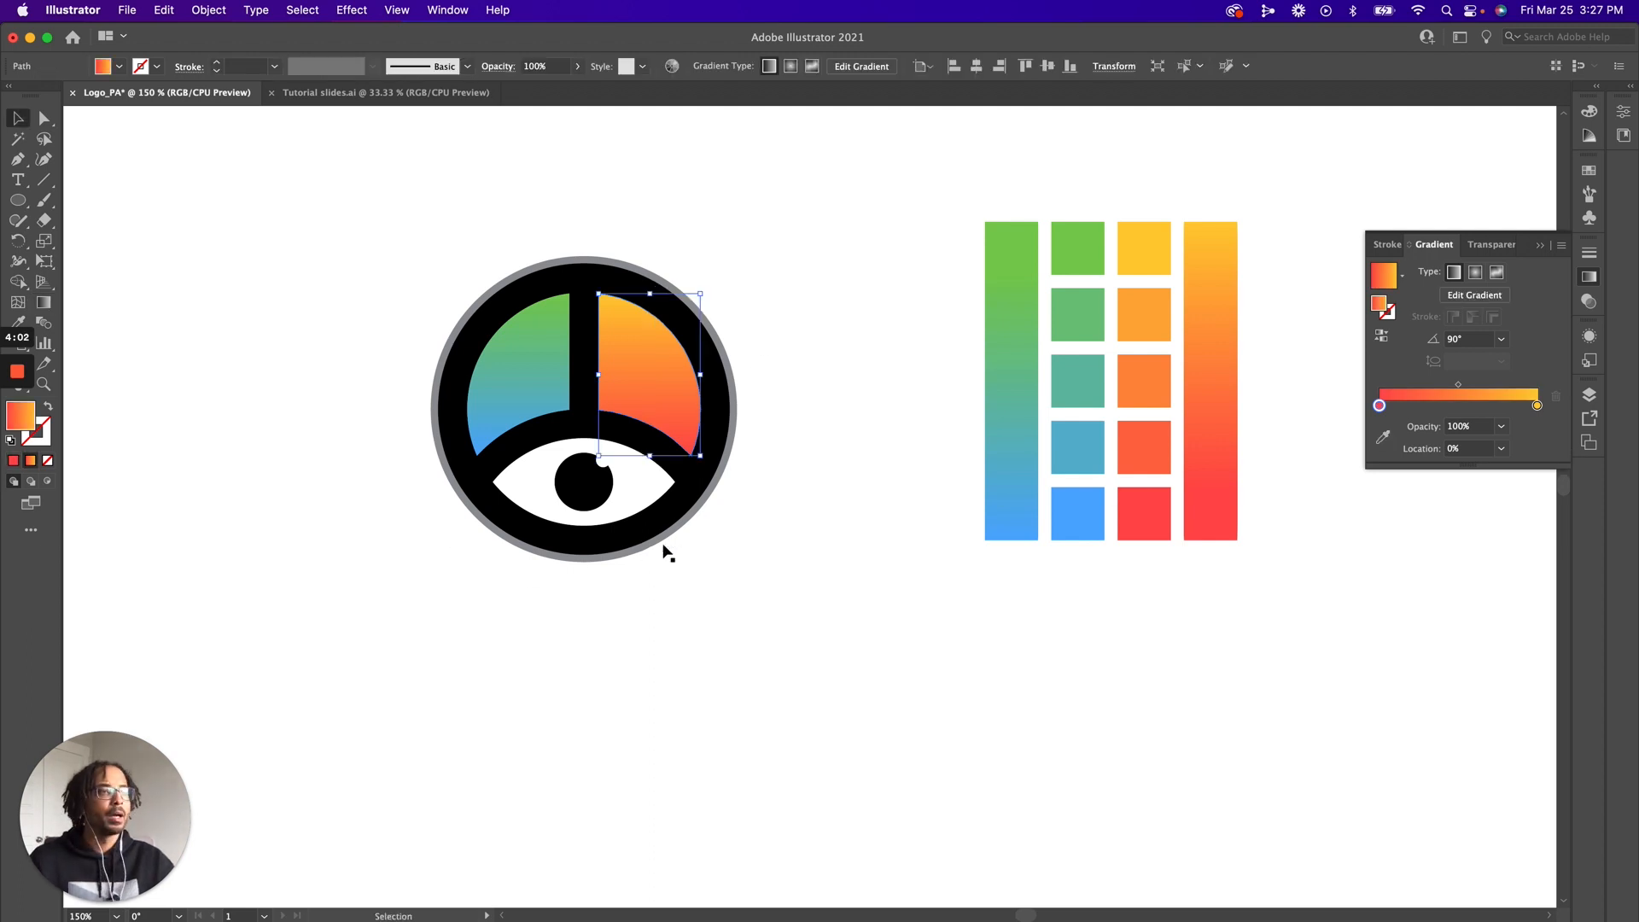
left_click(459, 275)
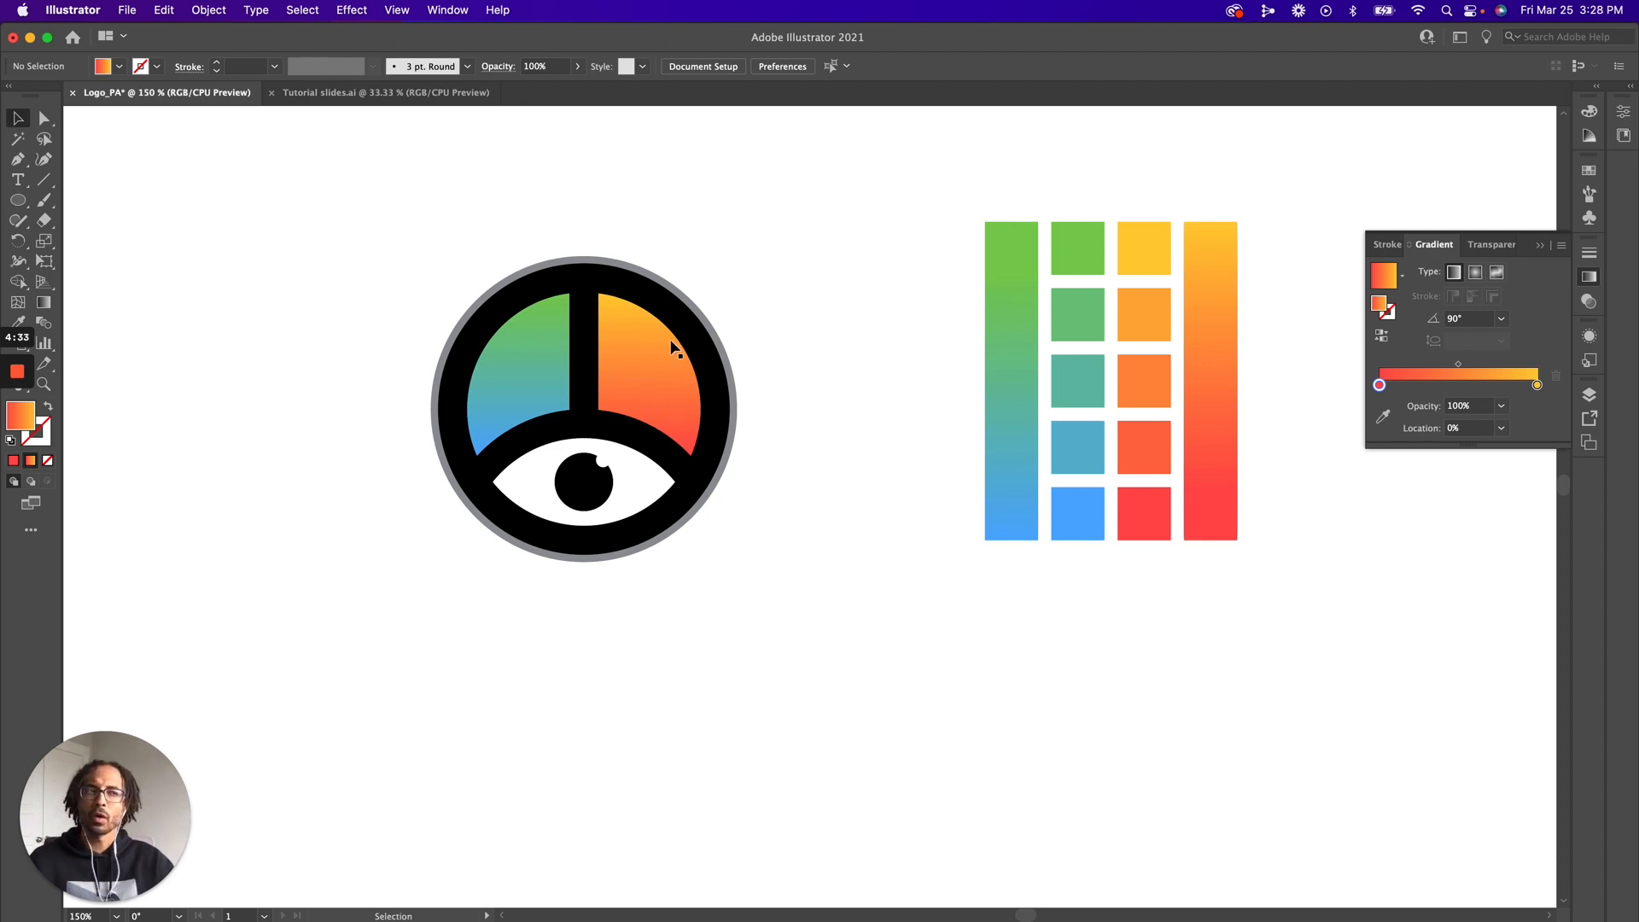
Copy the left segment's blue-green gradient onto the thin outer ring with the Eyedropper, and deselect the ring
left_click(582, 267)
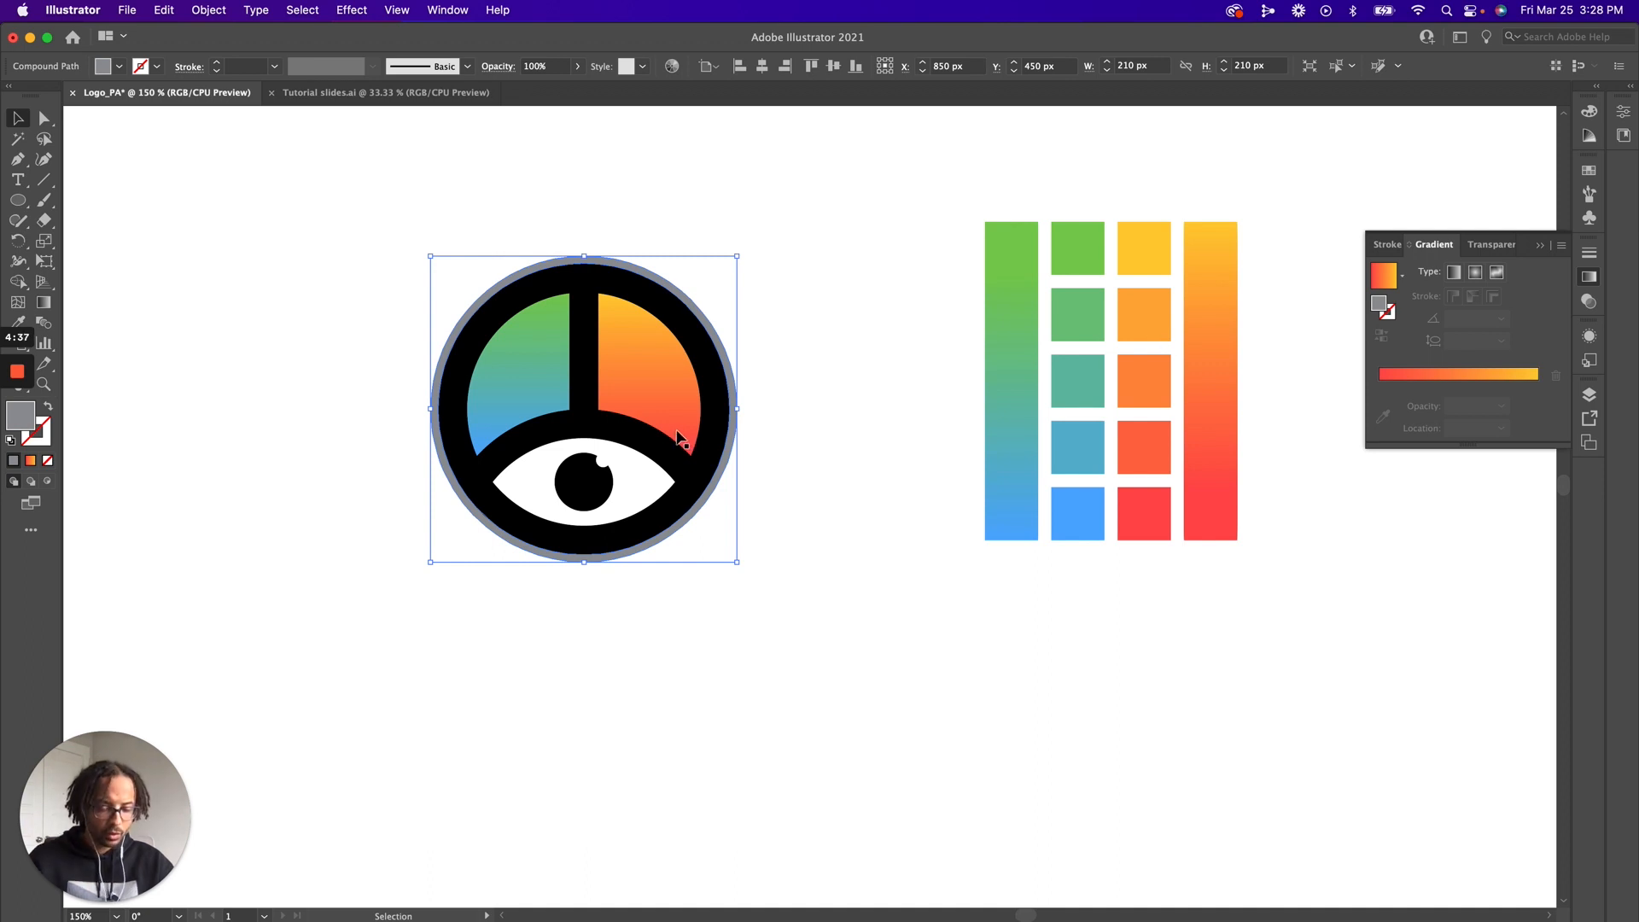
key("i")
left_click(548, 353)
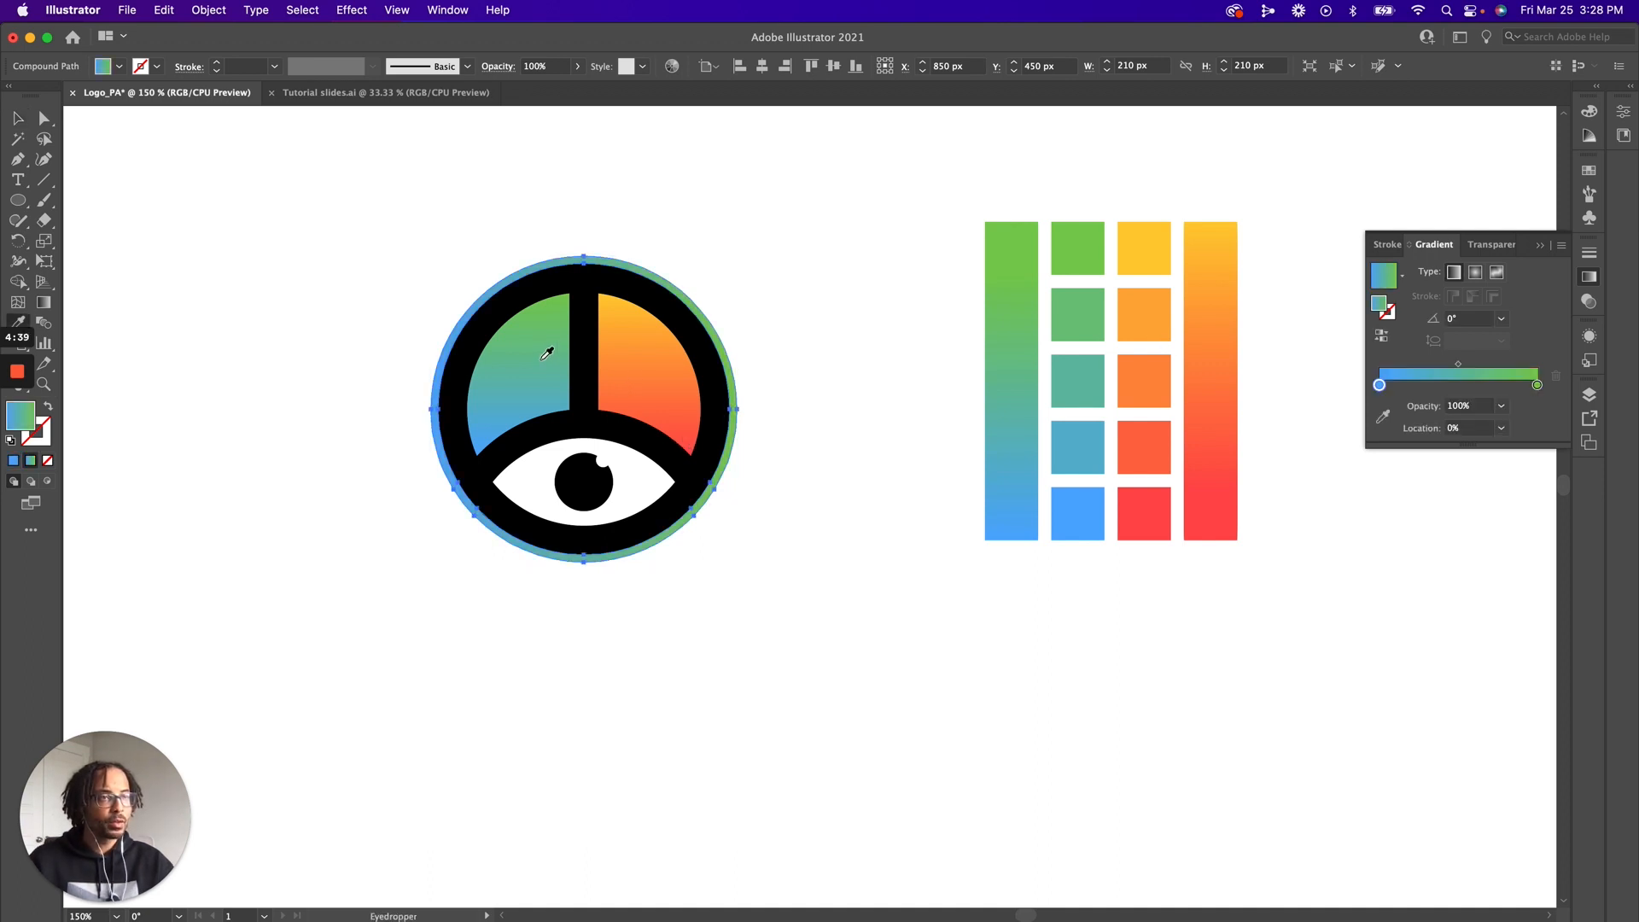
key("v")
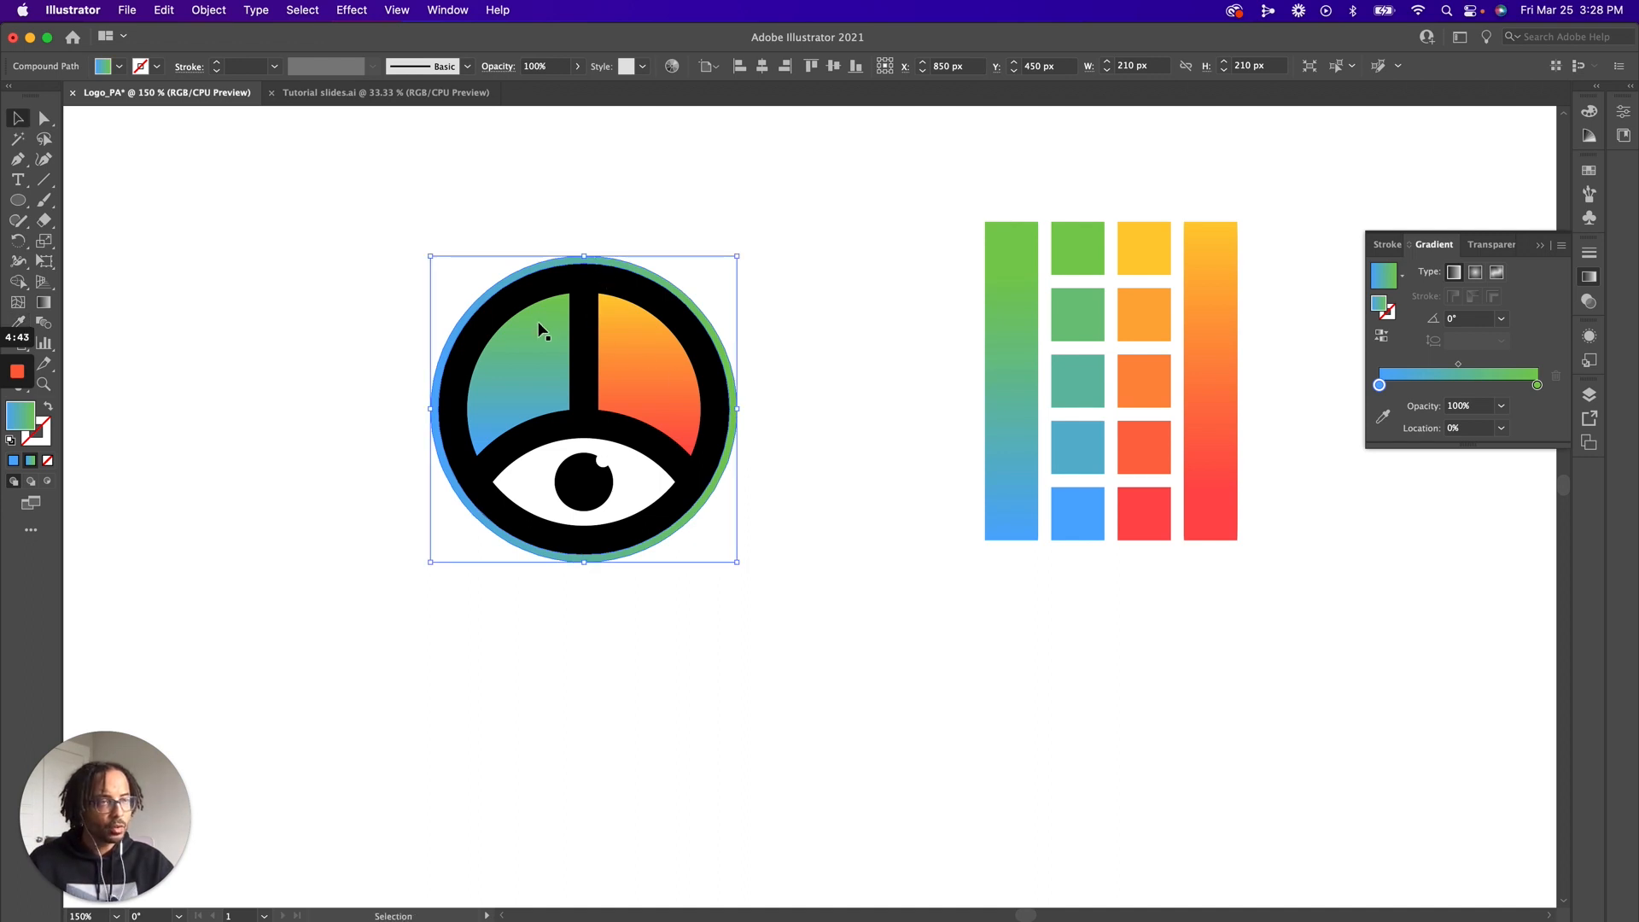
left_click(803, 388)
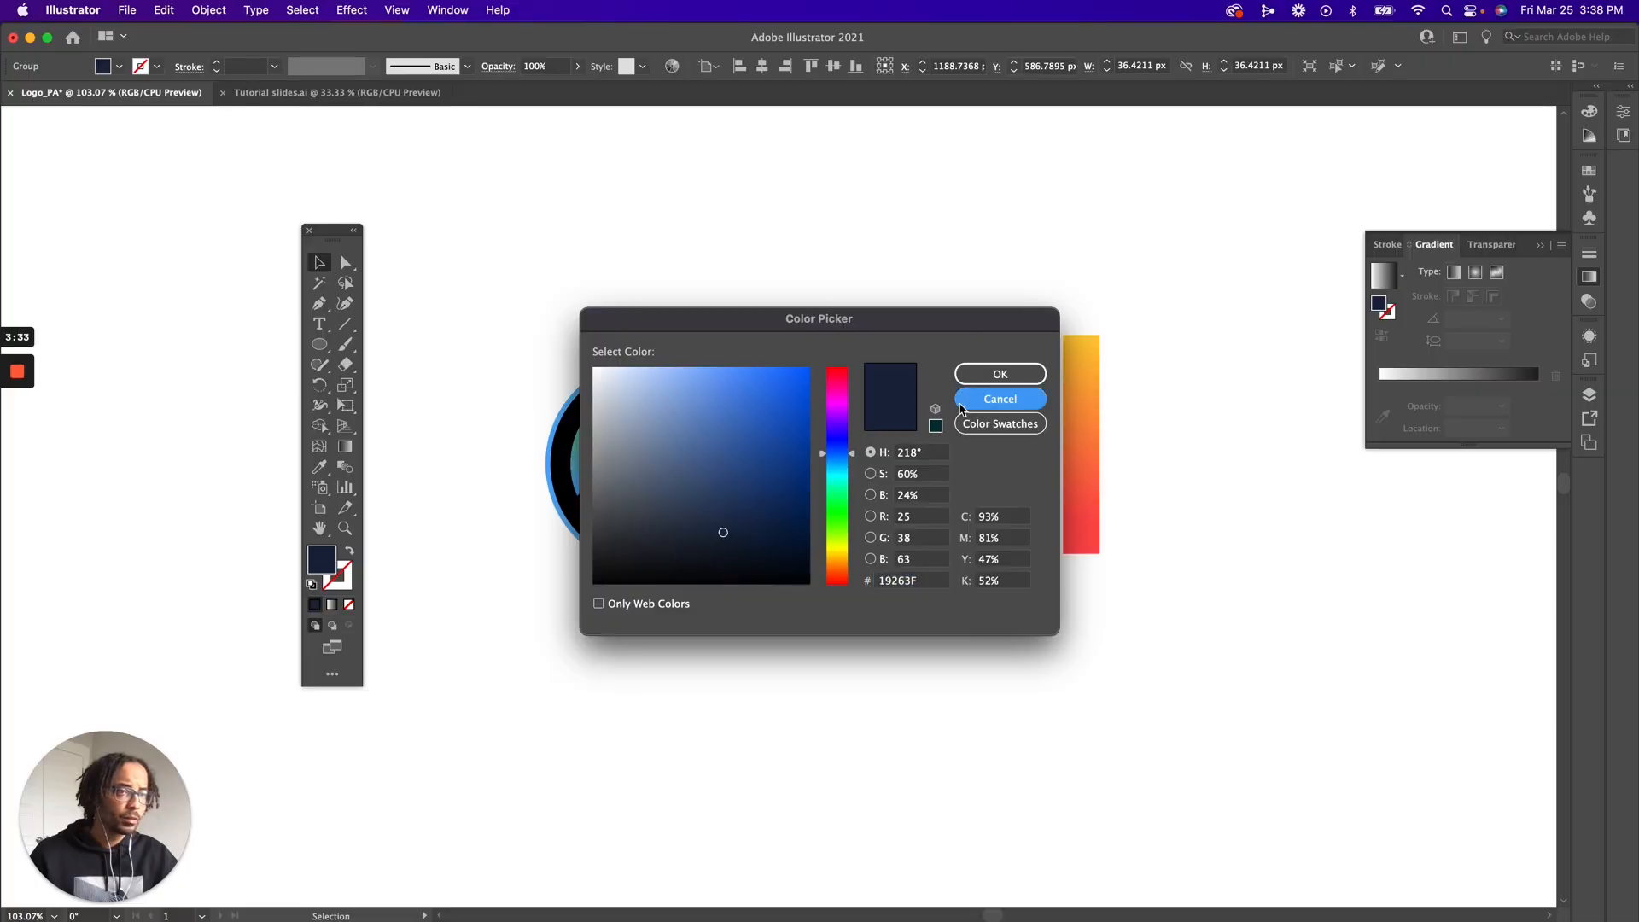
Try recolouring the main black logo shape with the navy swatch in isolation mode, undo the recolouring, and exit isolation mode
key("Return")
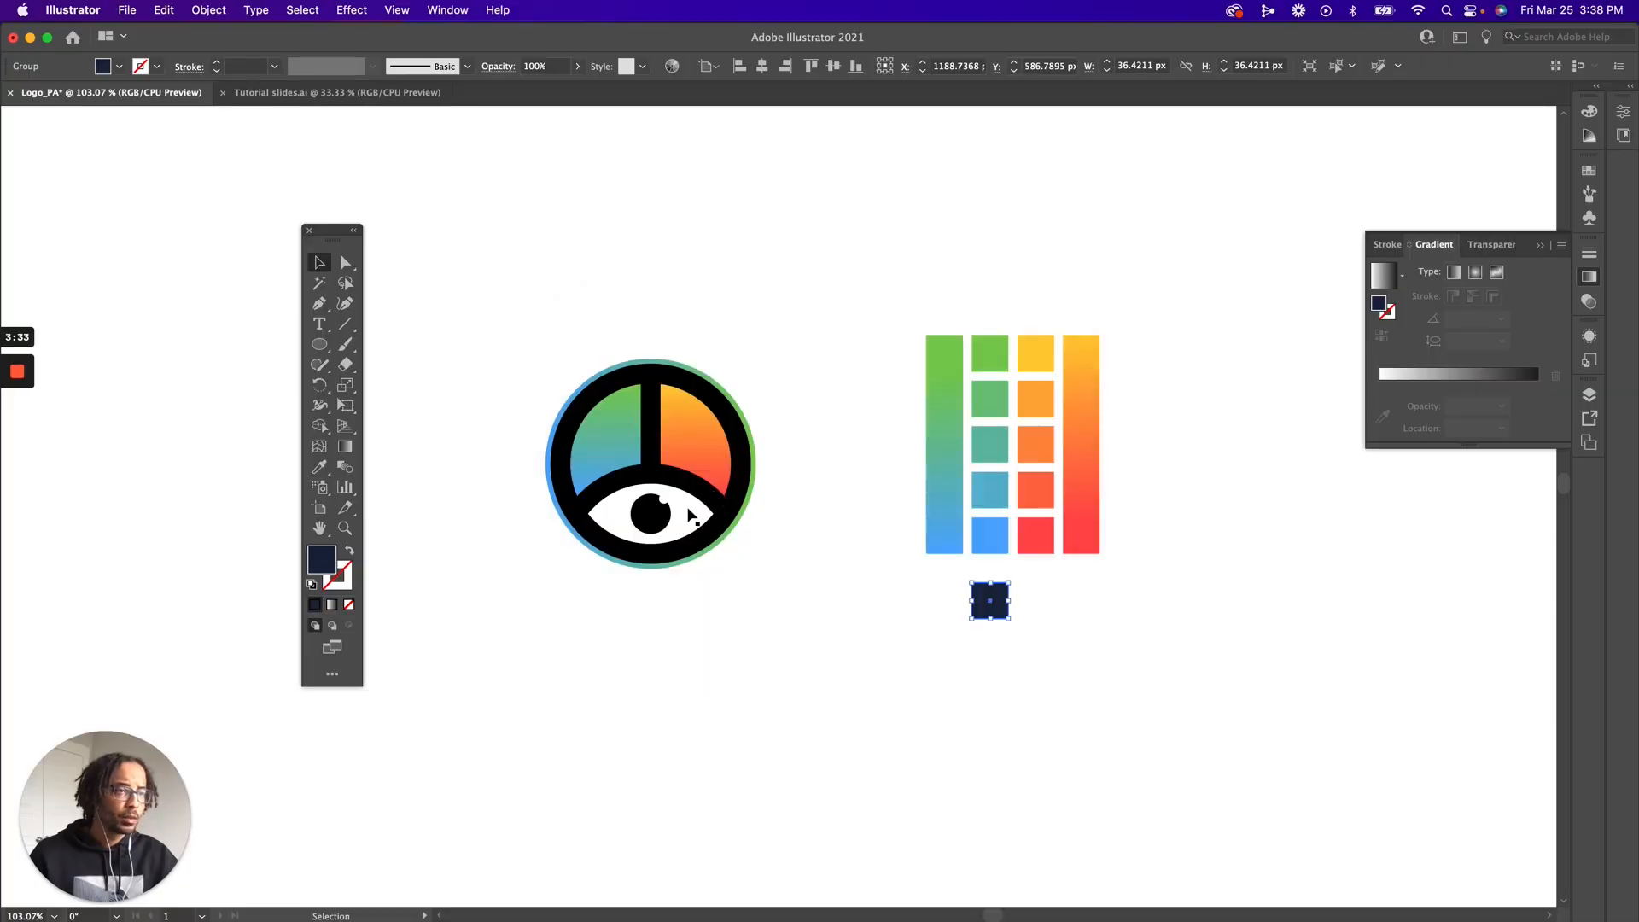
left_click(653, 480)
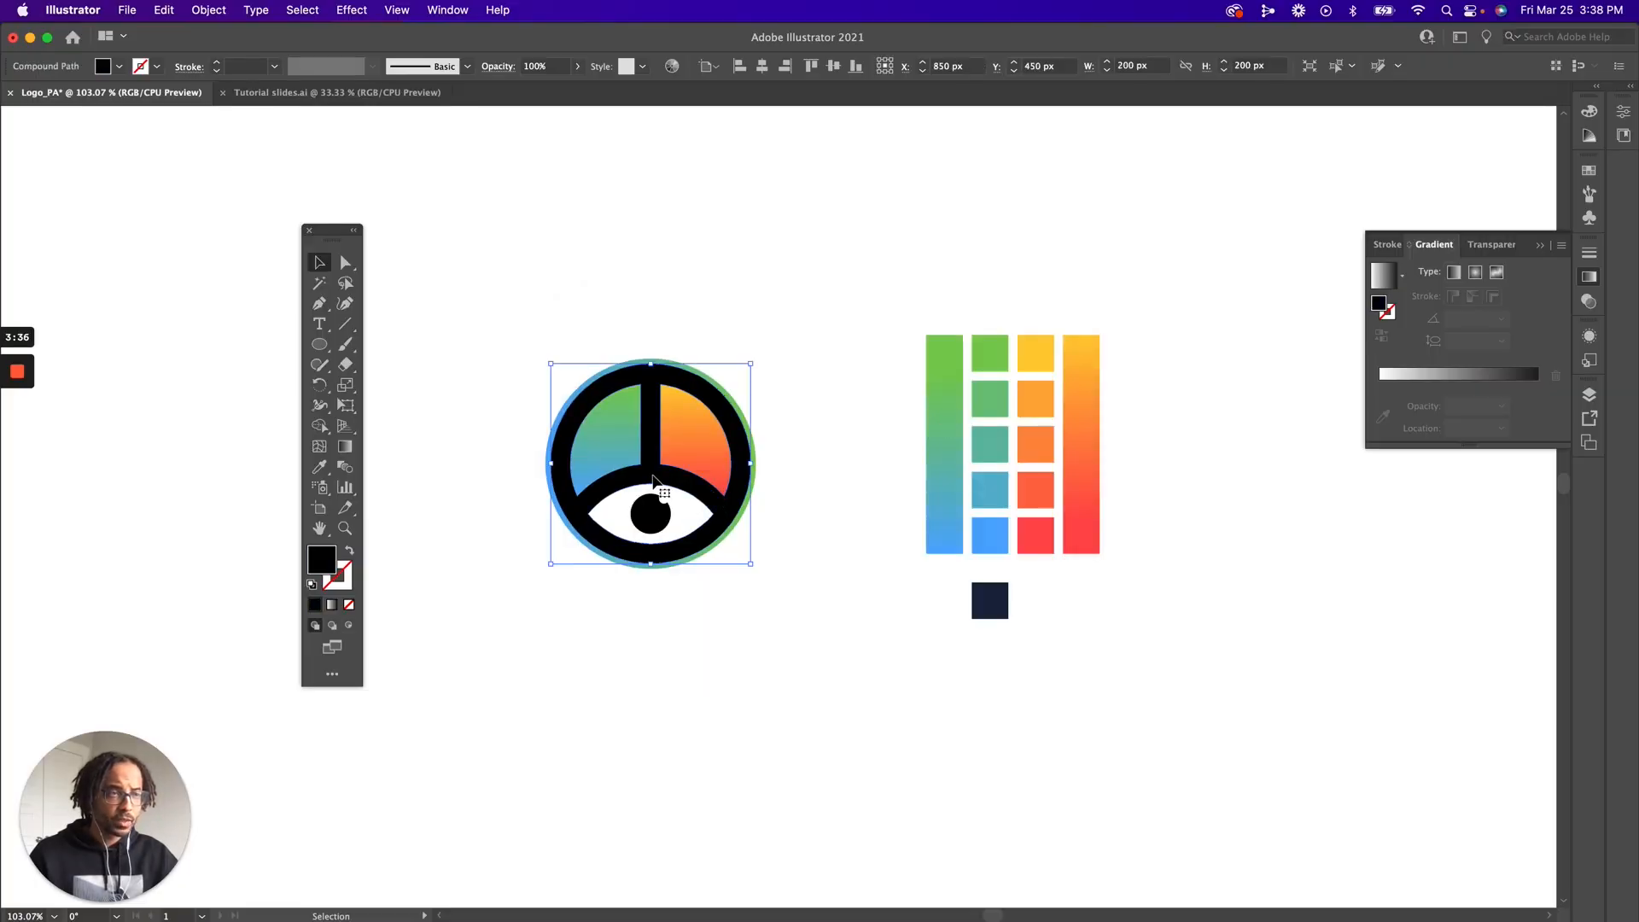
double_click(653, 478)
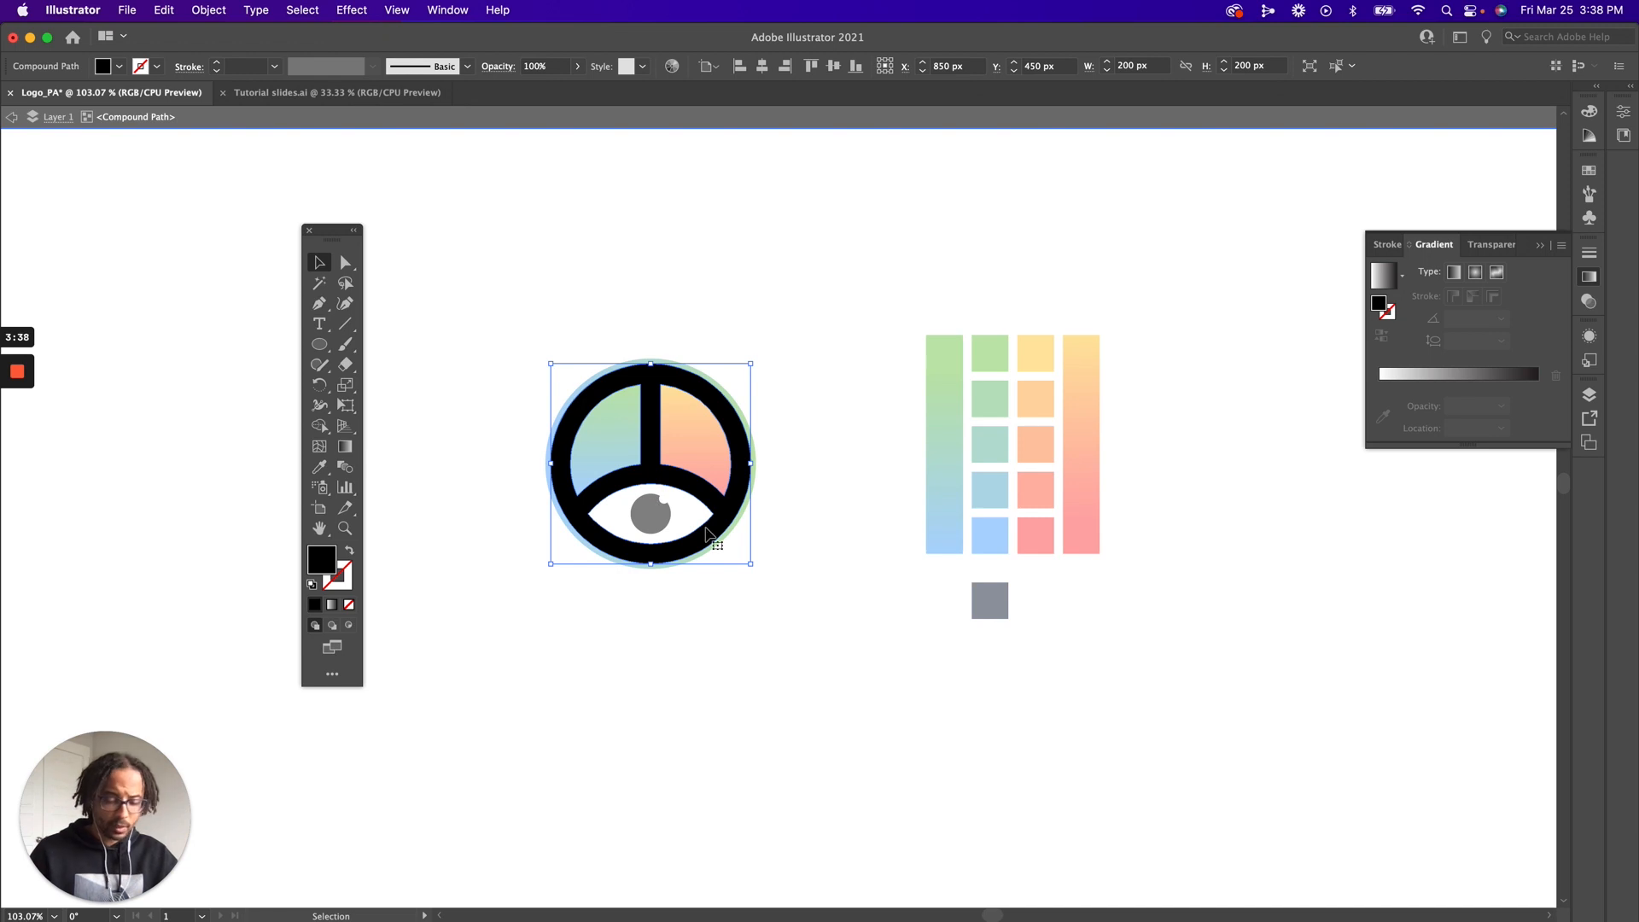
key("i")
left_click(991, 607)
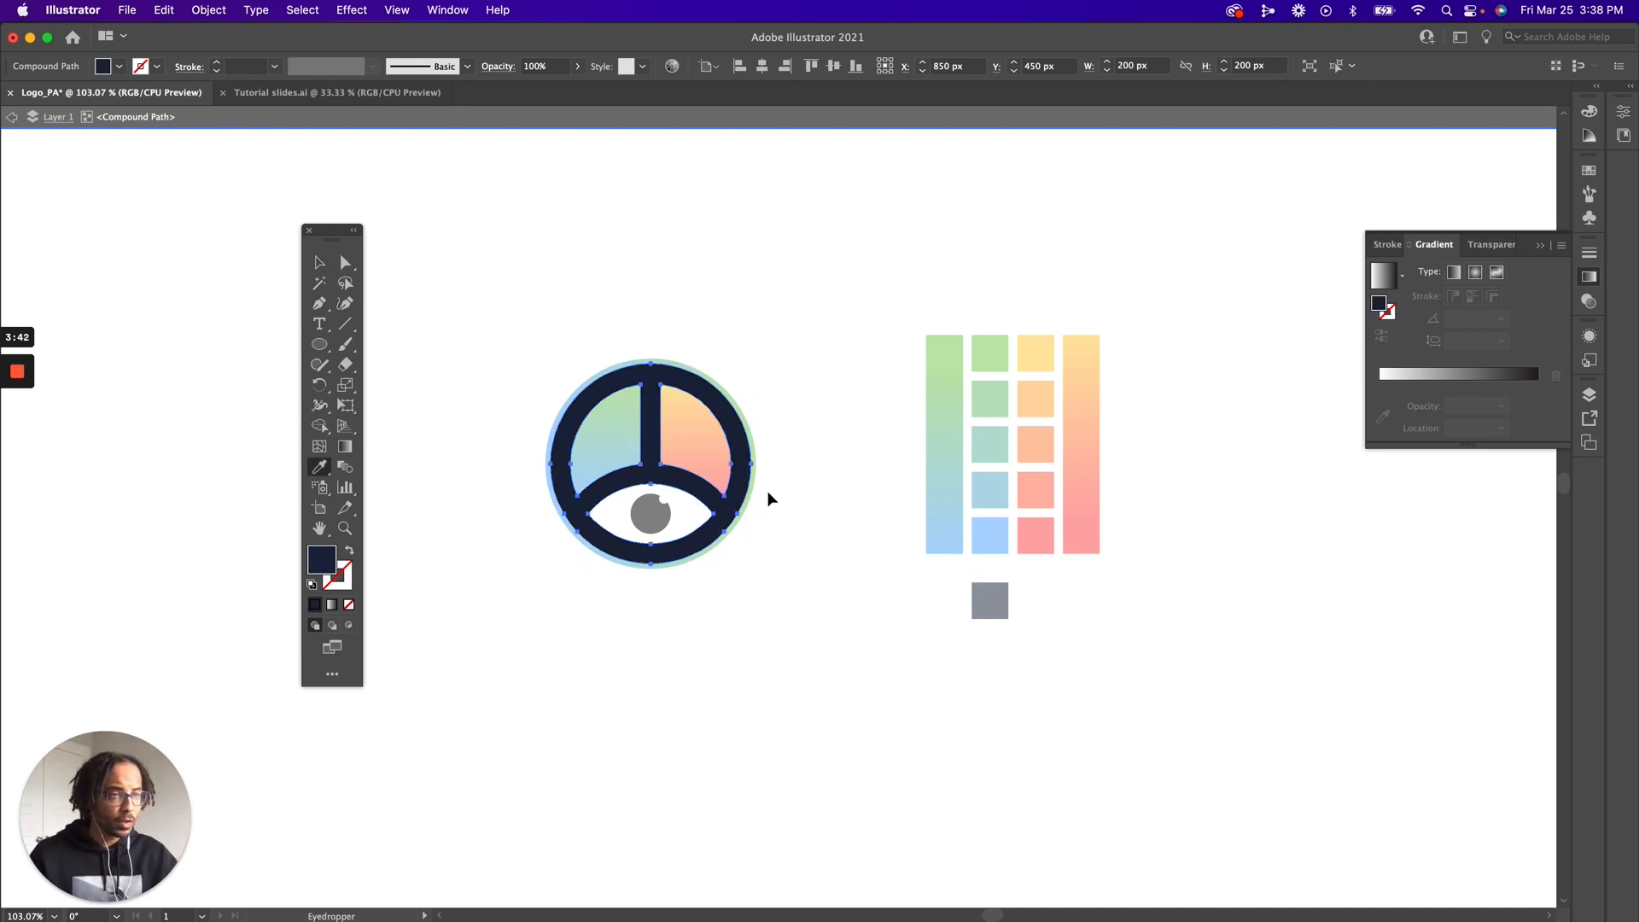
key("super+z")
key("z")
left_click_drag(509, 320, 807, 650)
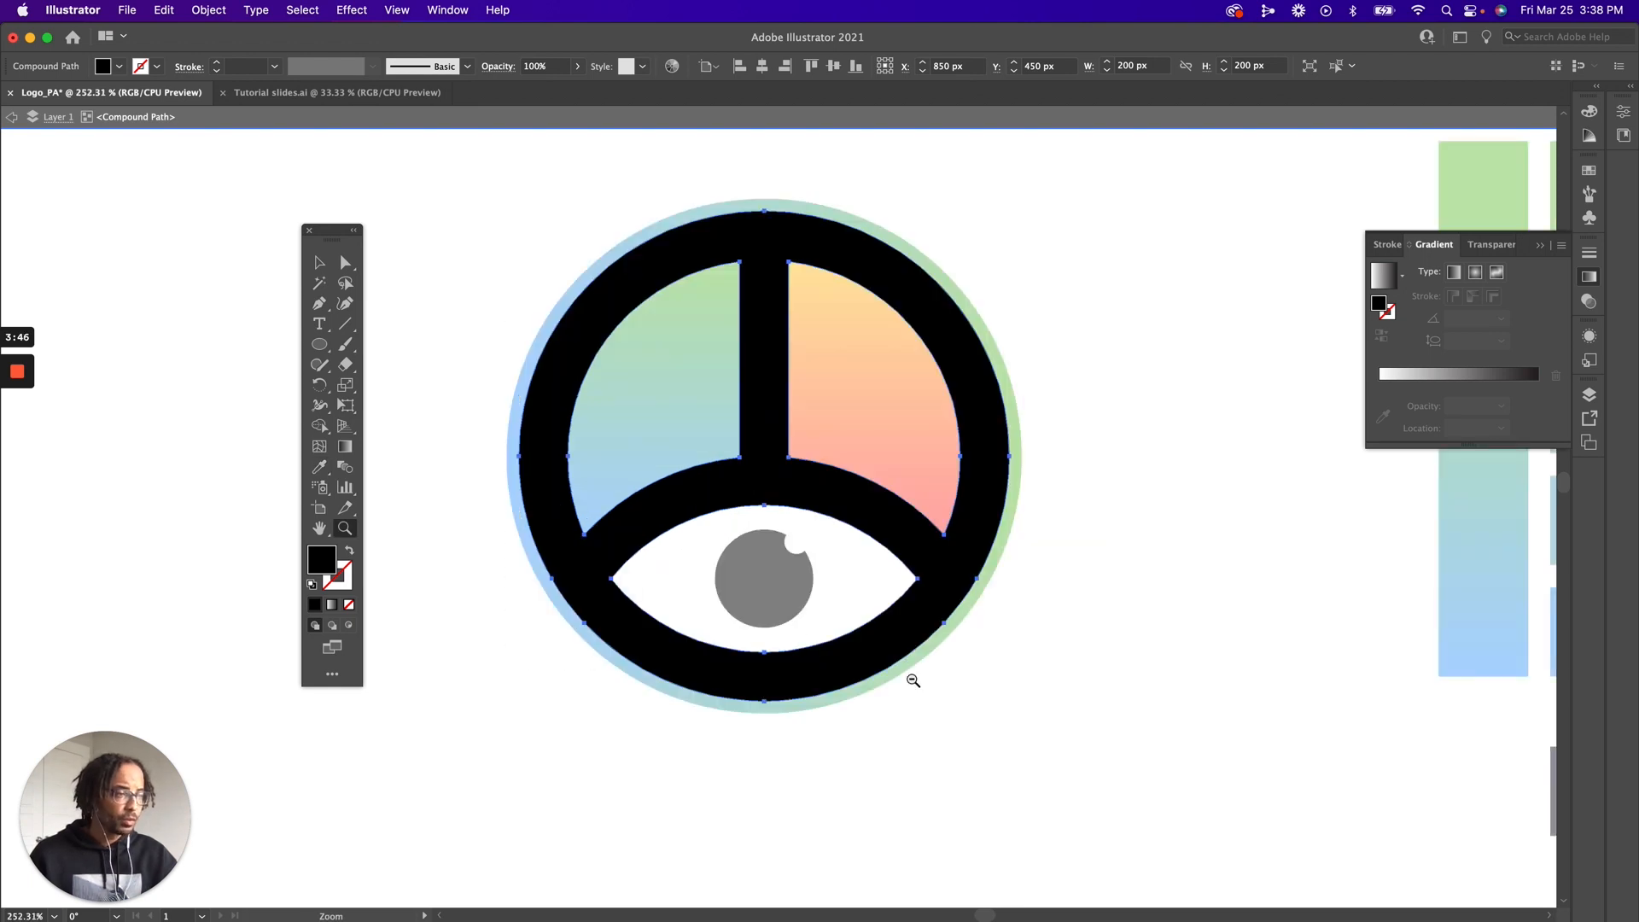
left_click(914, 680, "alt")
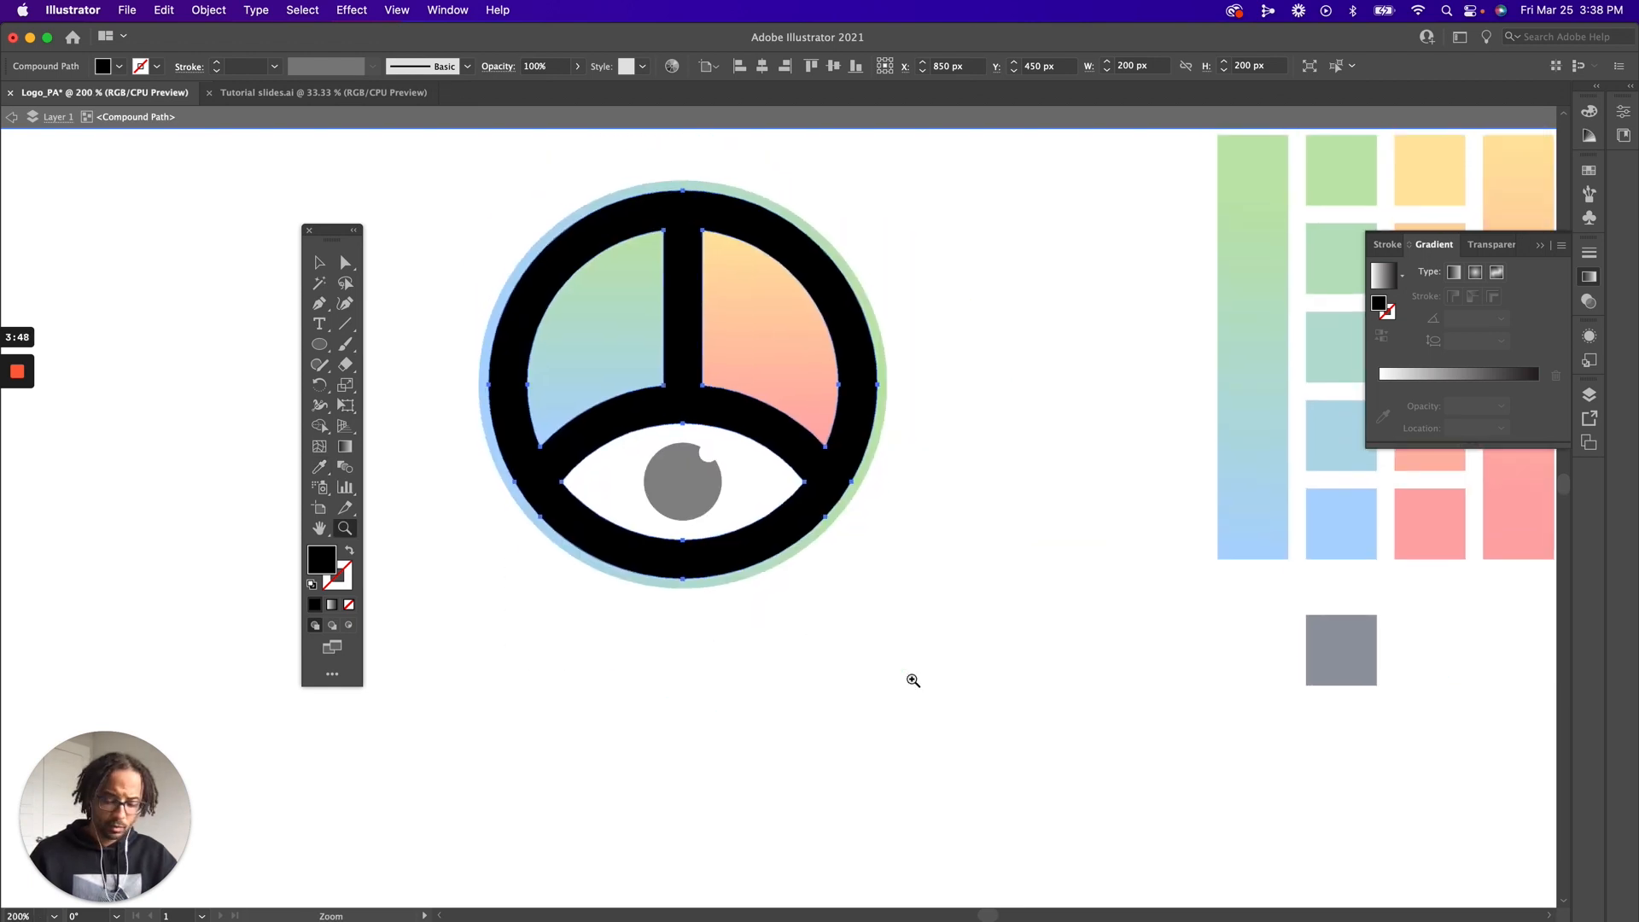
key("v")
double_click(1196, 743)
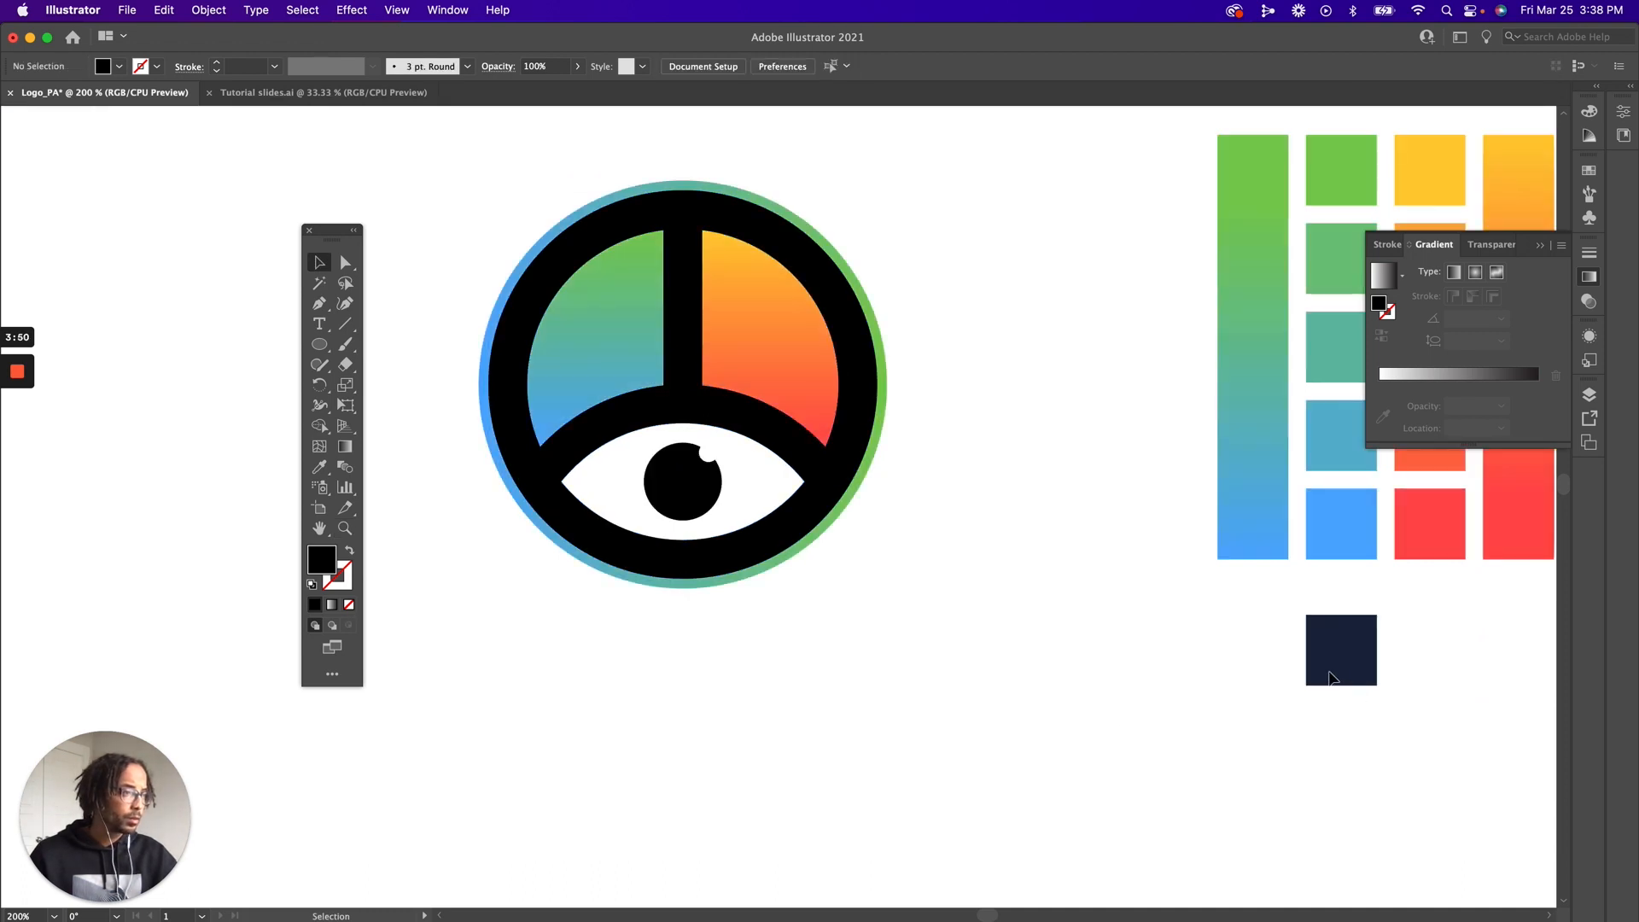
Move the navy swatch into the empty space just to the right of the logo, and collapse the Gradient panel
left_click_drag(1351, 677, 1030, 381)
key("z")
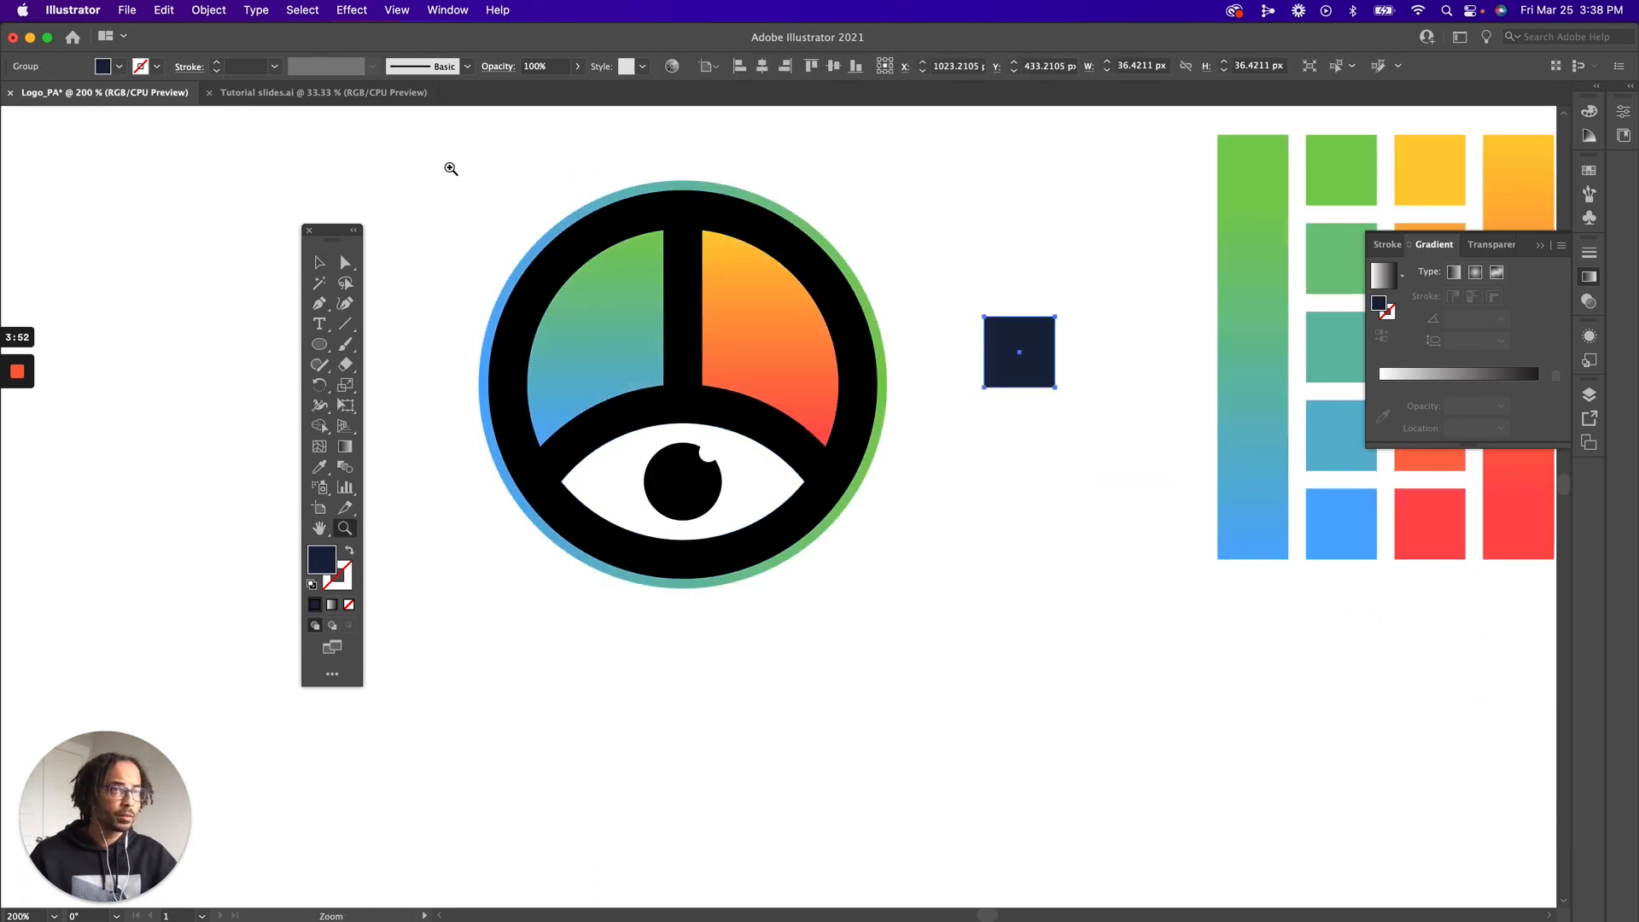
left_click_drag(450, 164, 1129, 666)
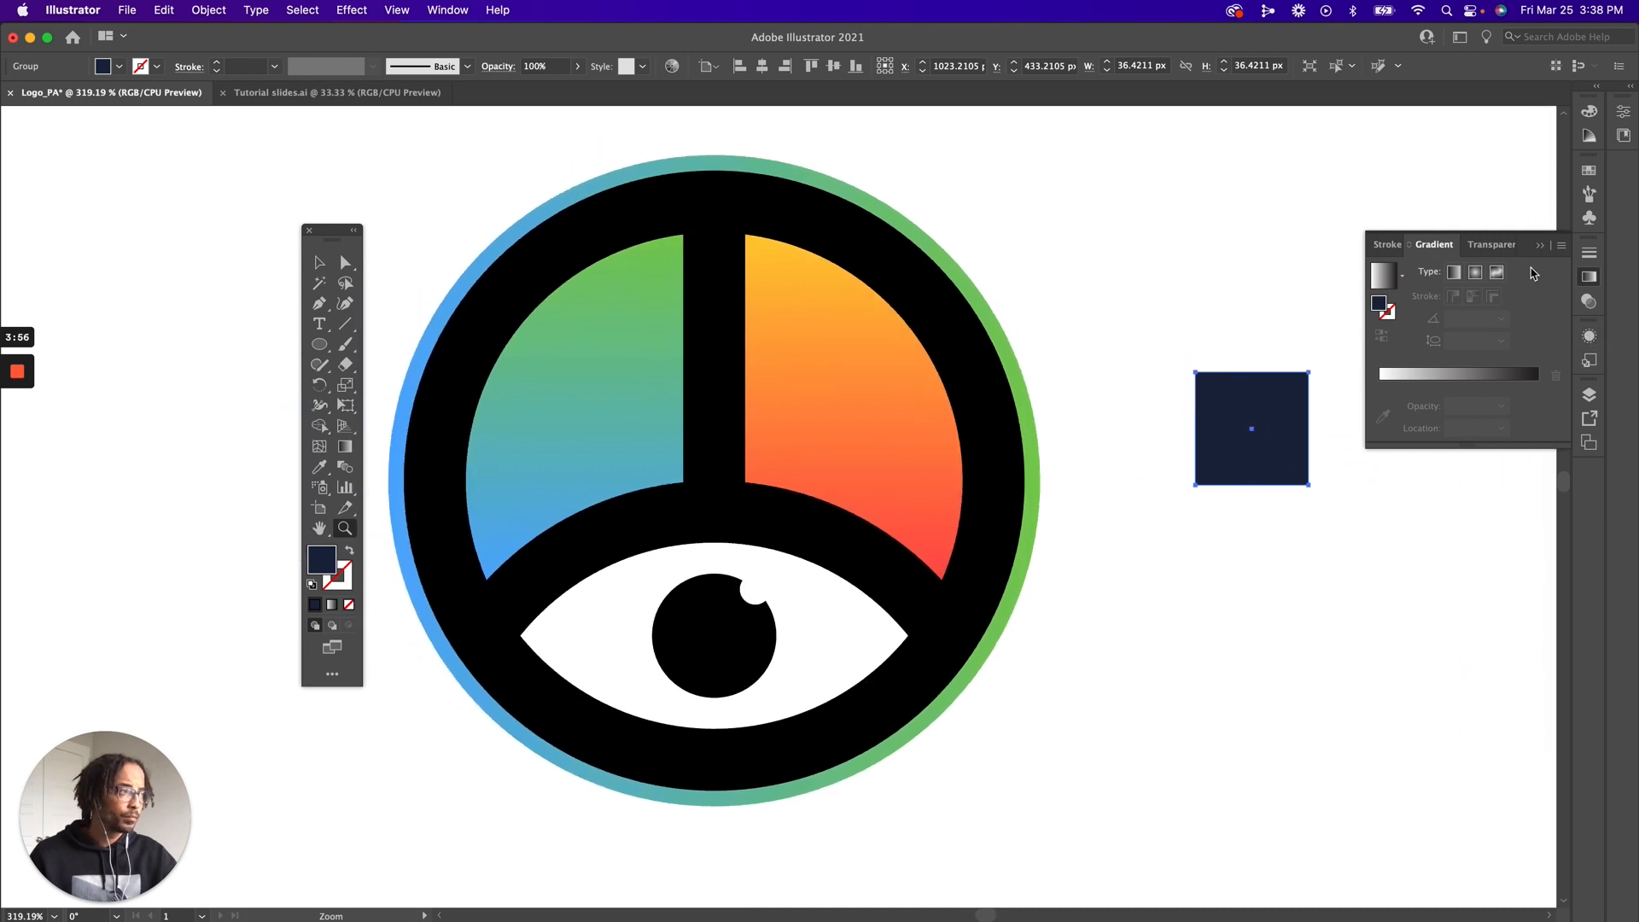
left_click(1540, 245)
key("v")
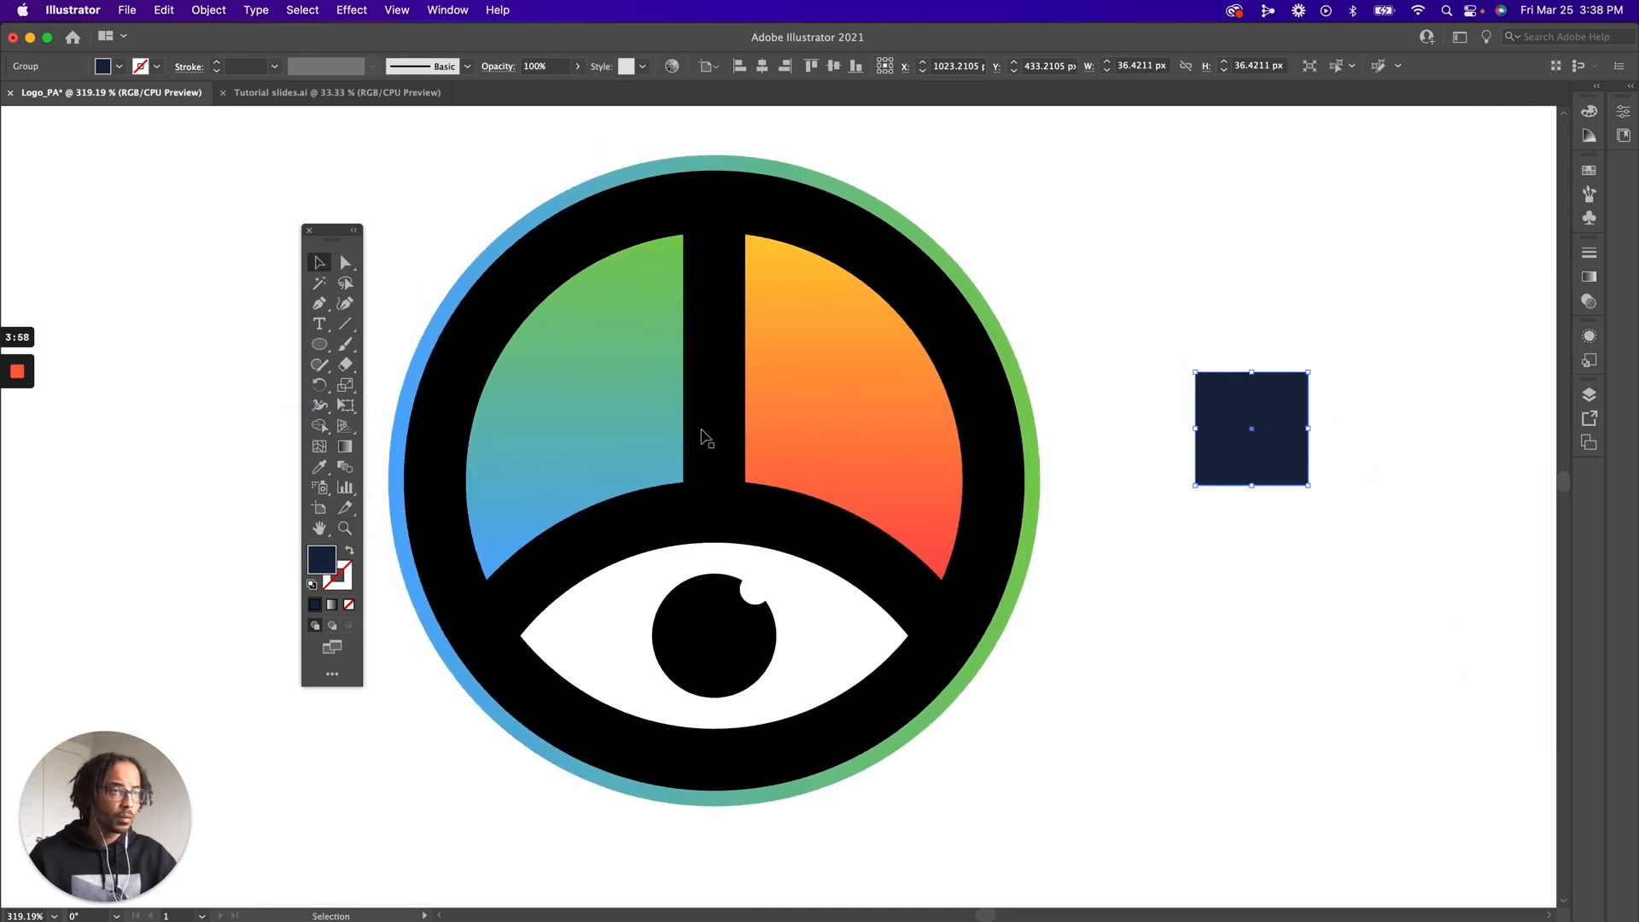
Try filling the main black logo shape with the sampled navy swatch colour, and undo the recolouring
left_click(713, 432)
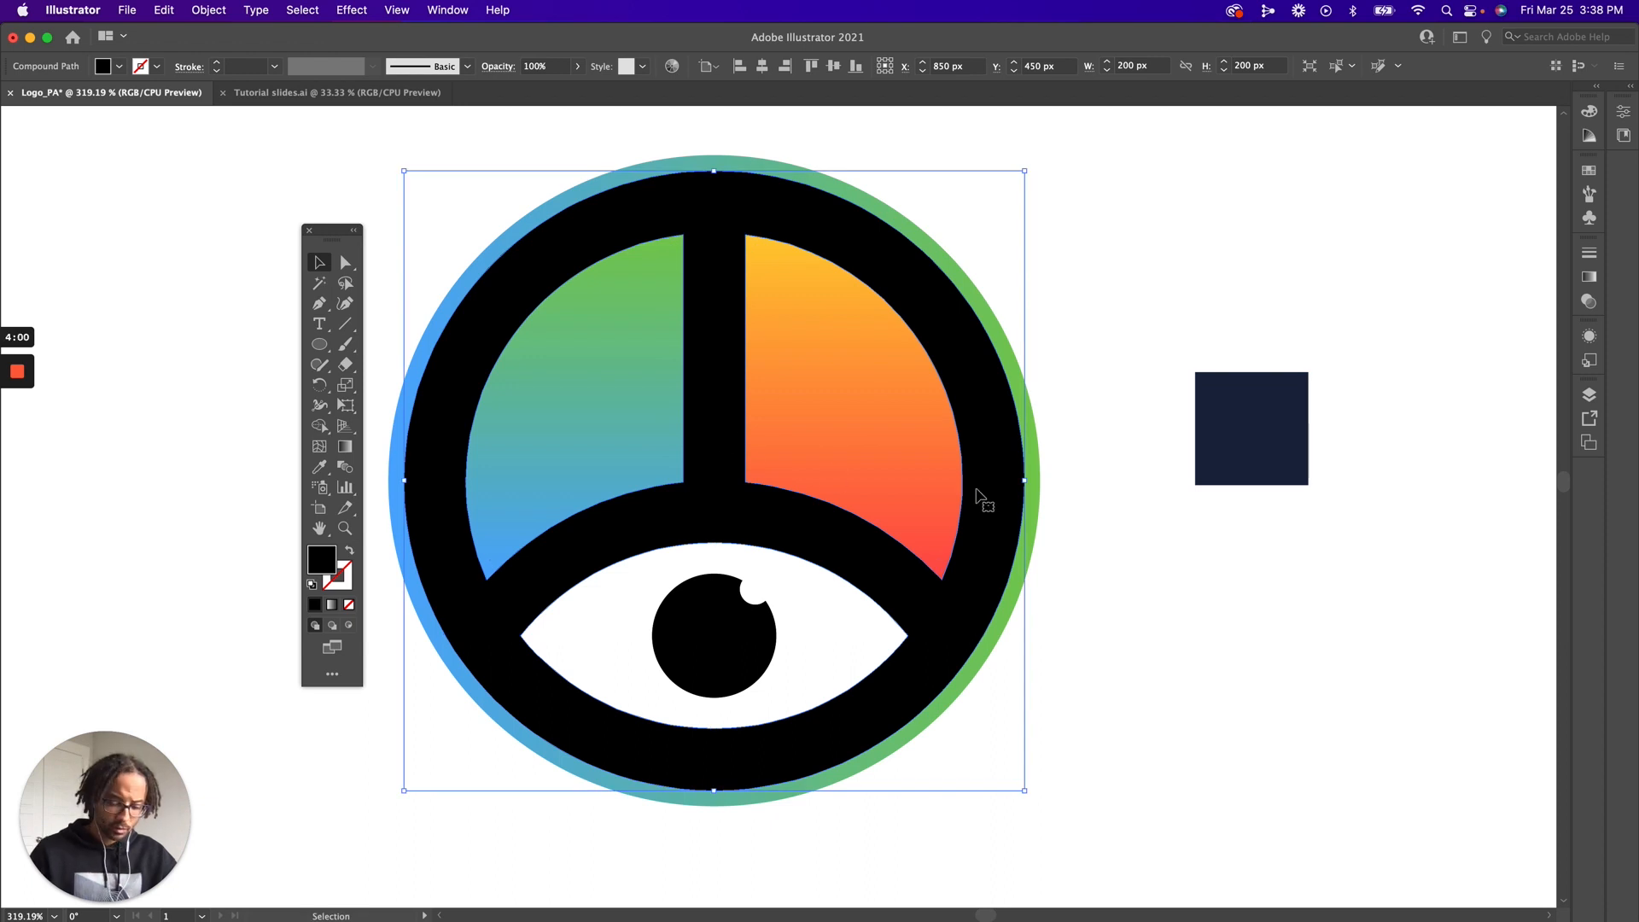
key("i")
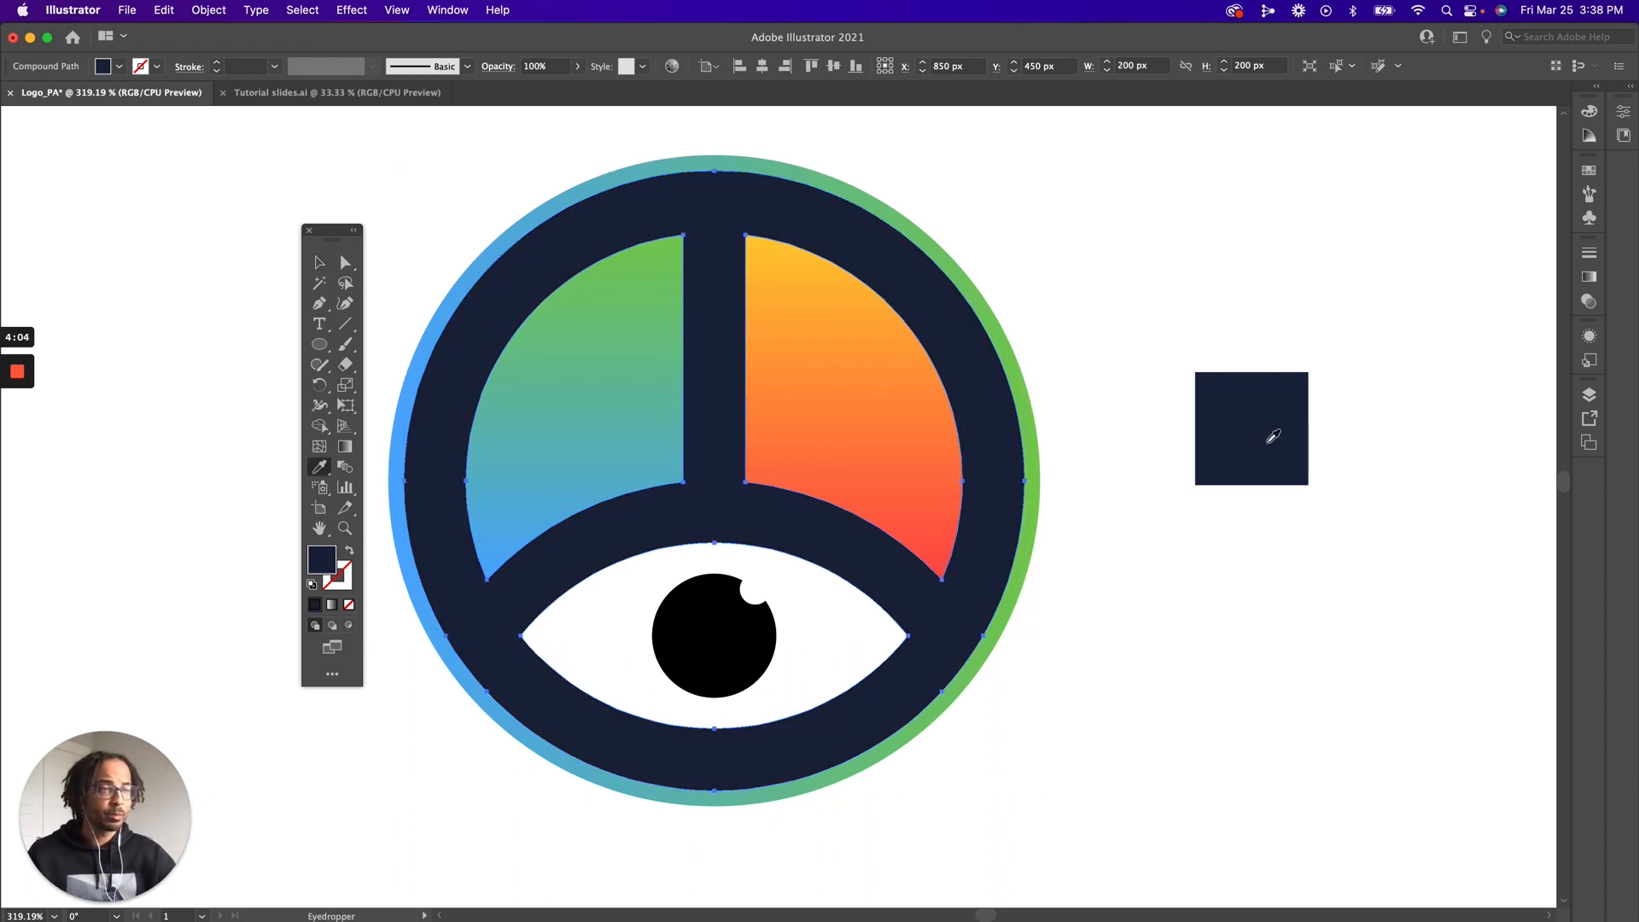
key("super+z")
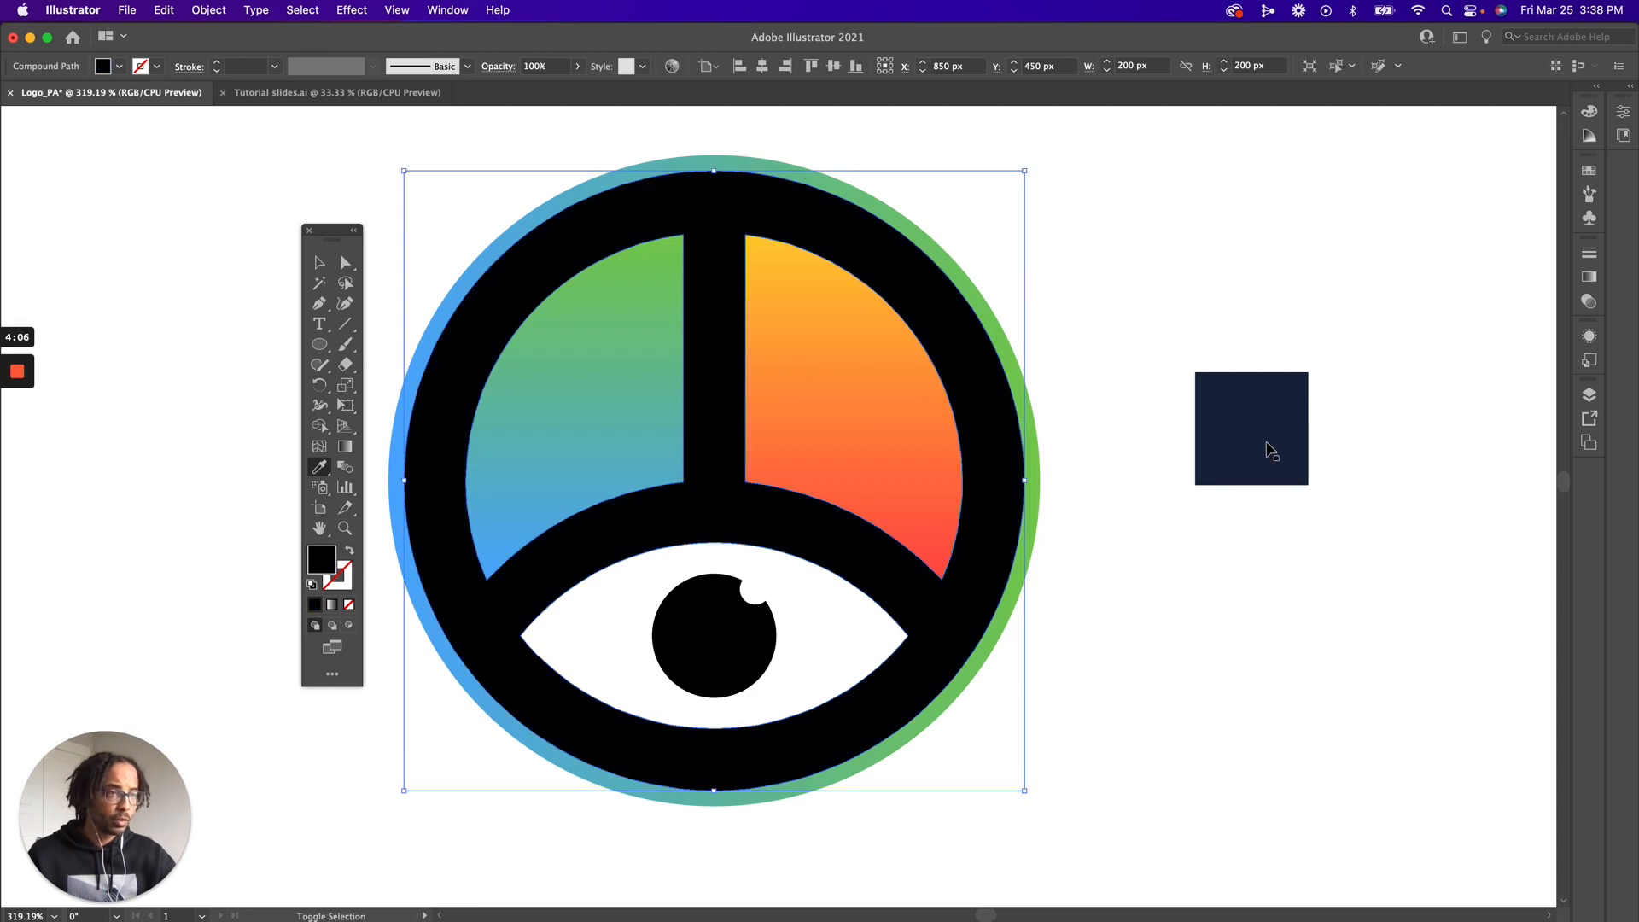
Copy the navy swatch's fill onto the main black logo shape and the eye's black pupil with the Eyedropper, and deselect the pupil
left_click(1272, 438)
key("v")
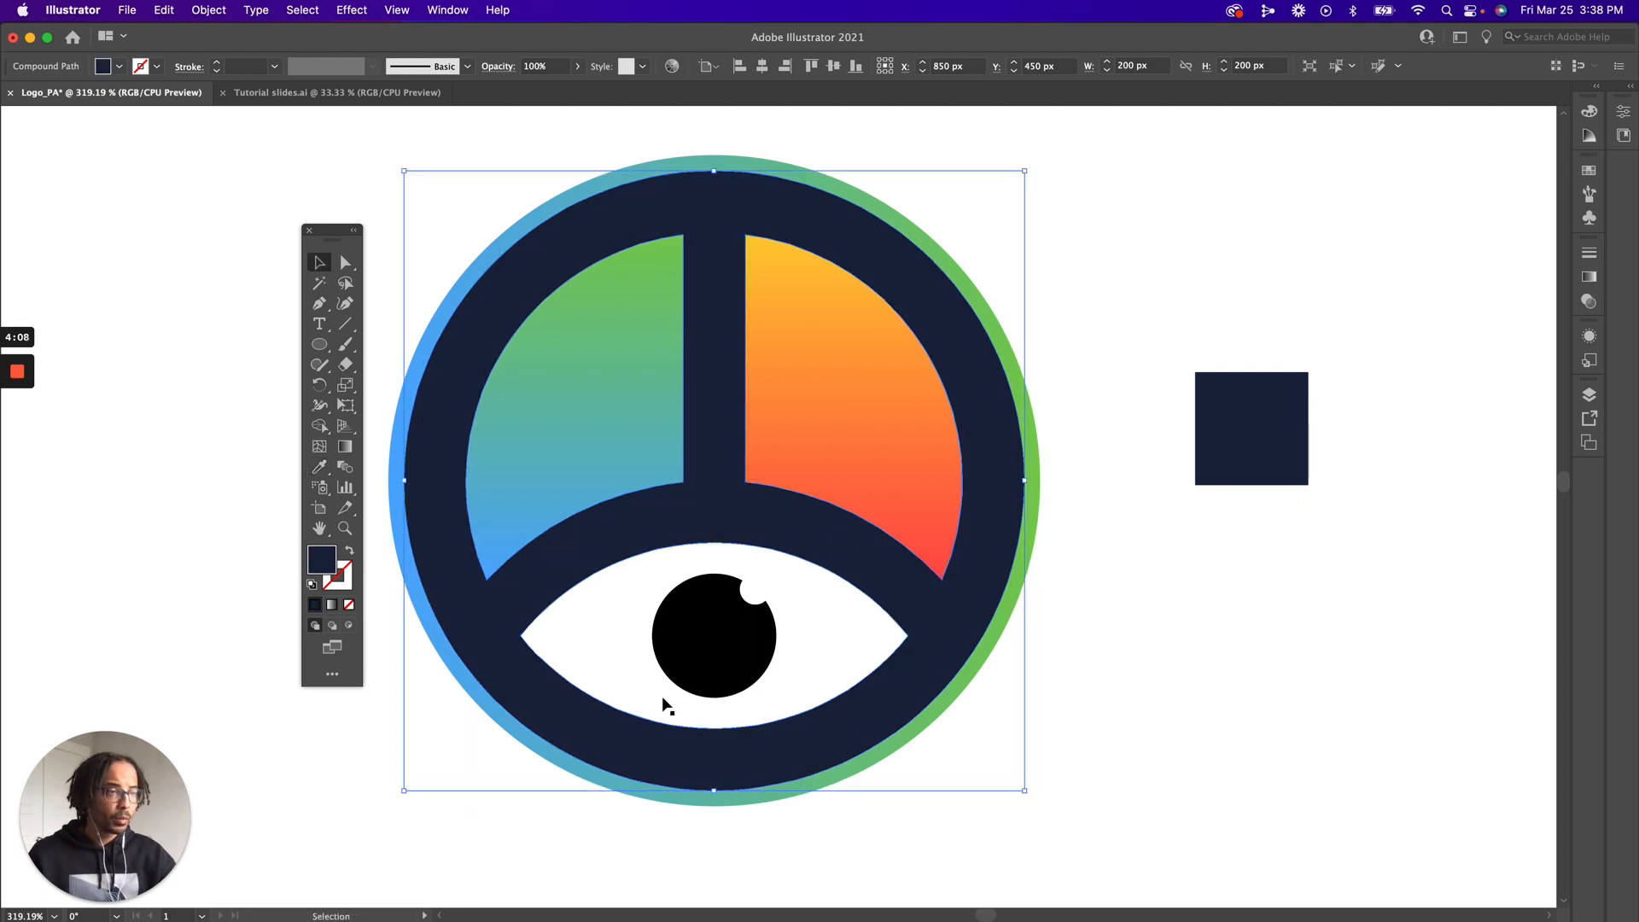
left_click(733, 670)
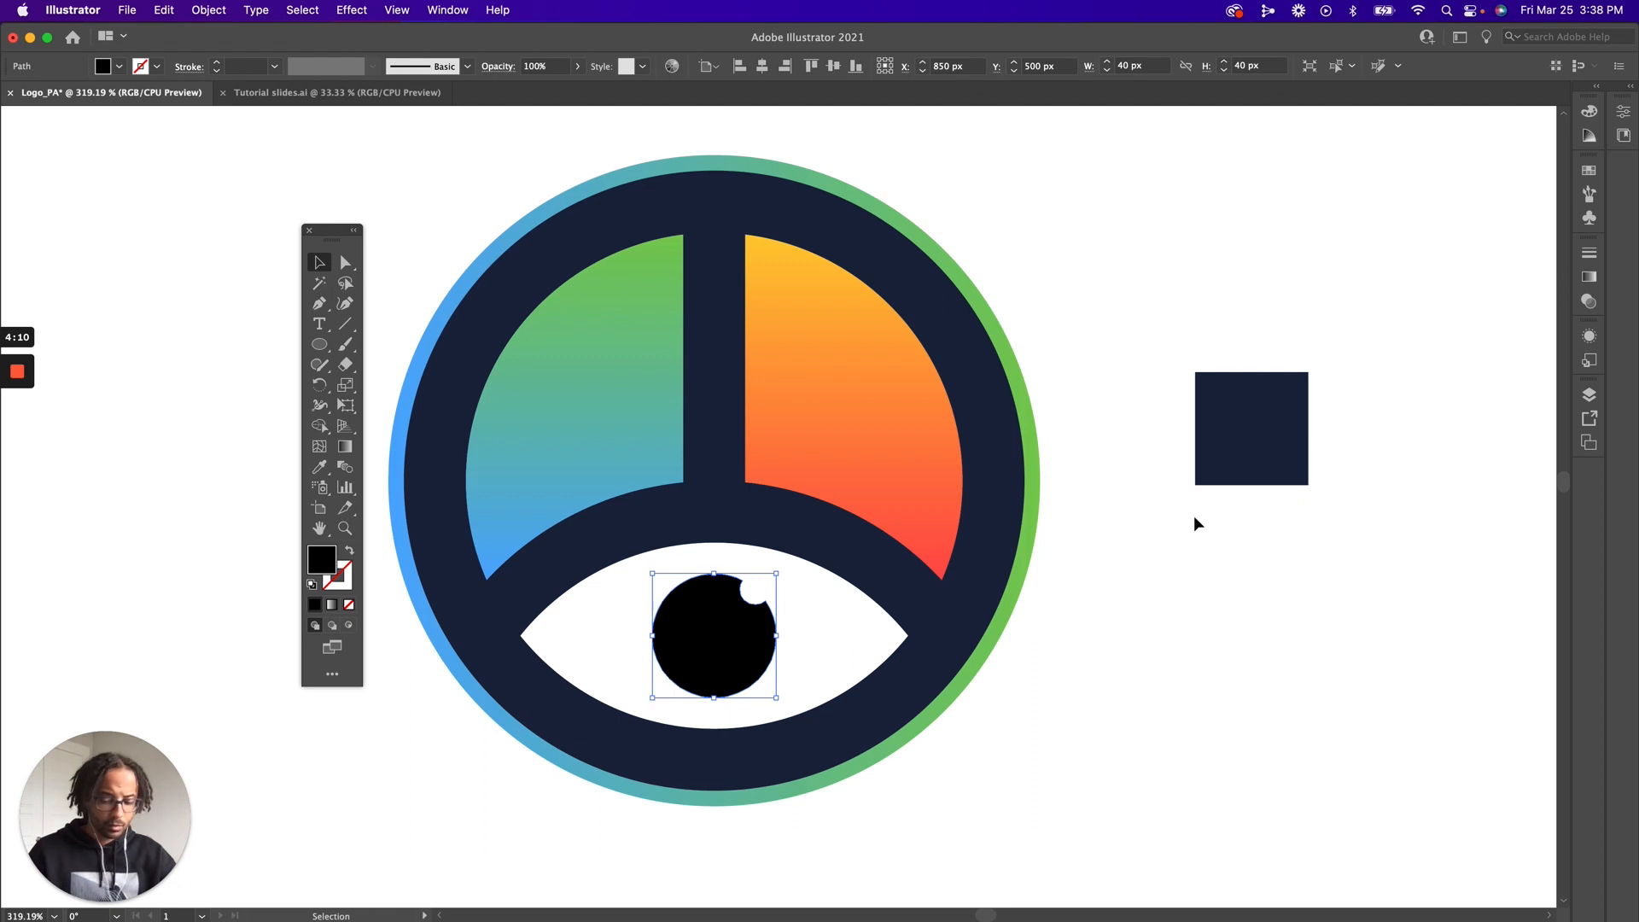
key("i")
left_click(1261, 386)
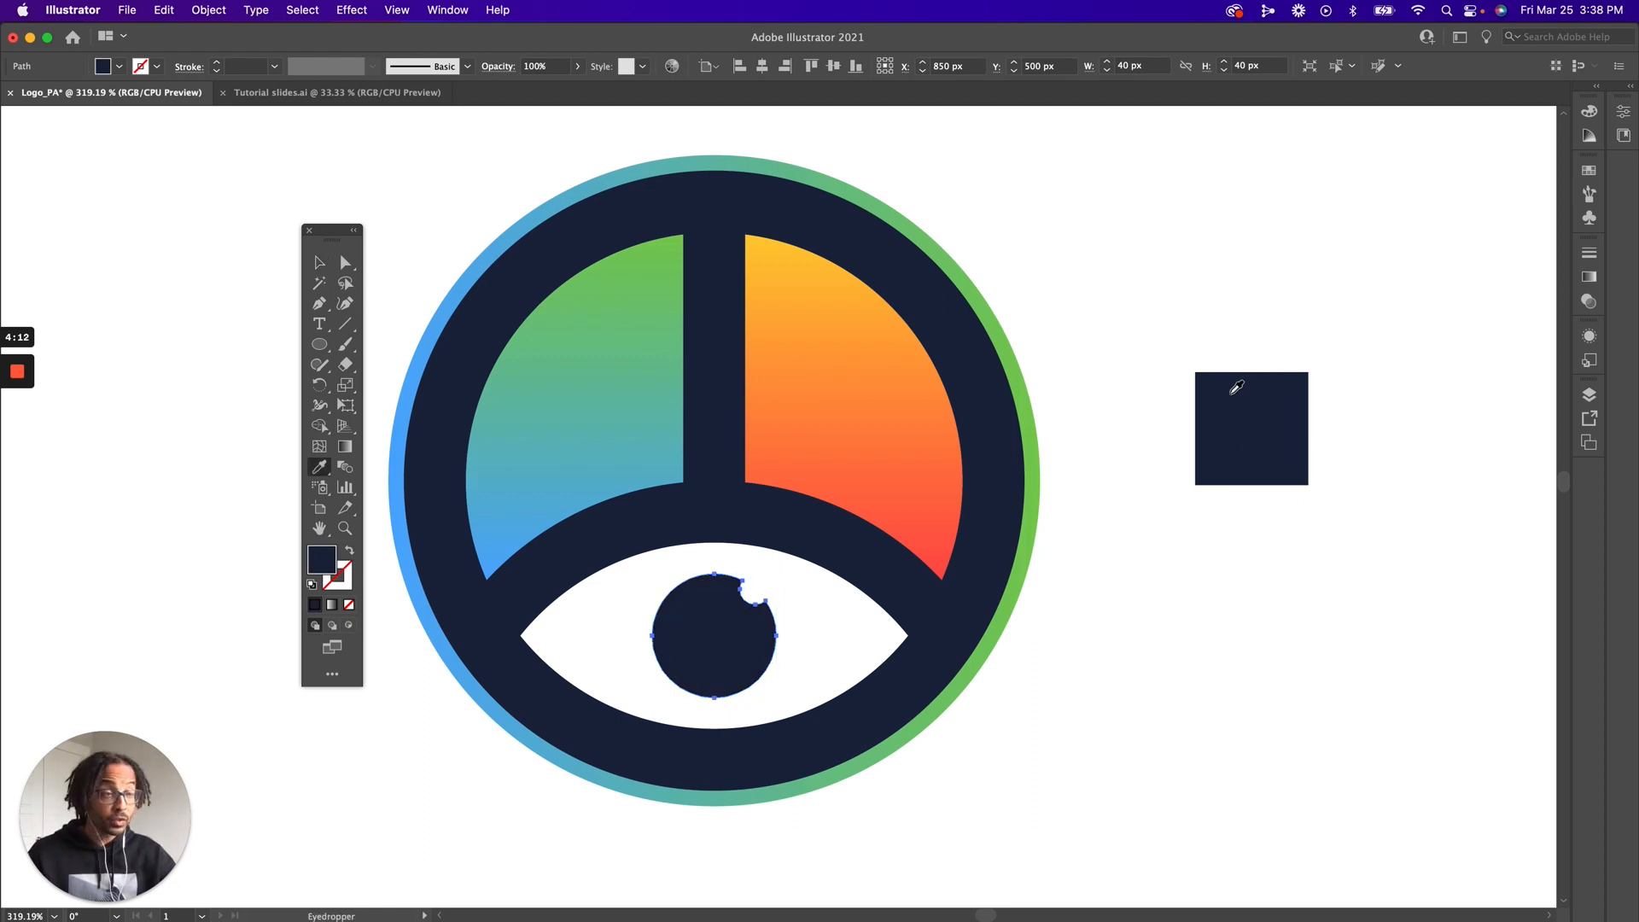
key("v")
left_click(1089, 309)
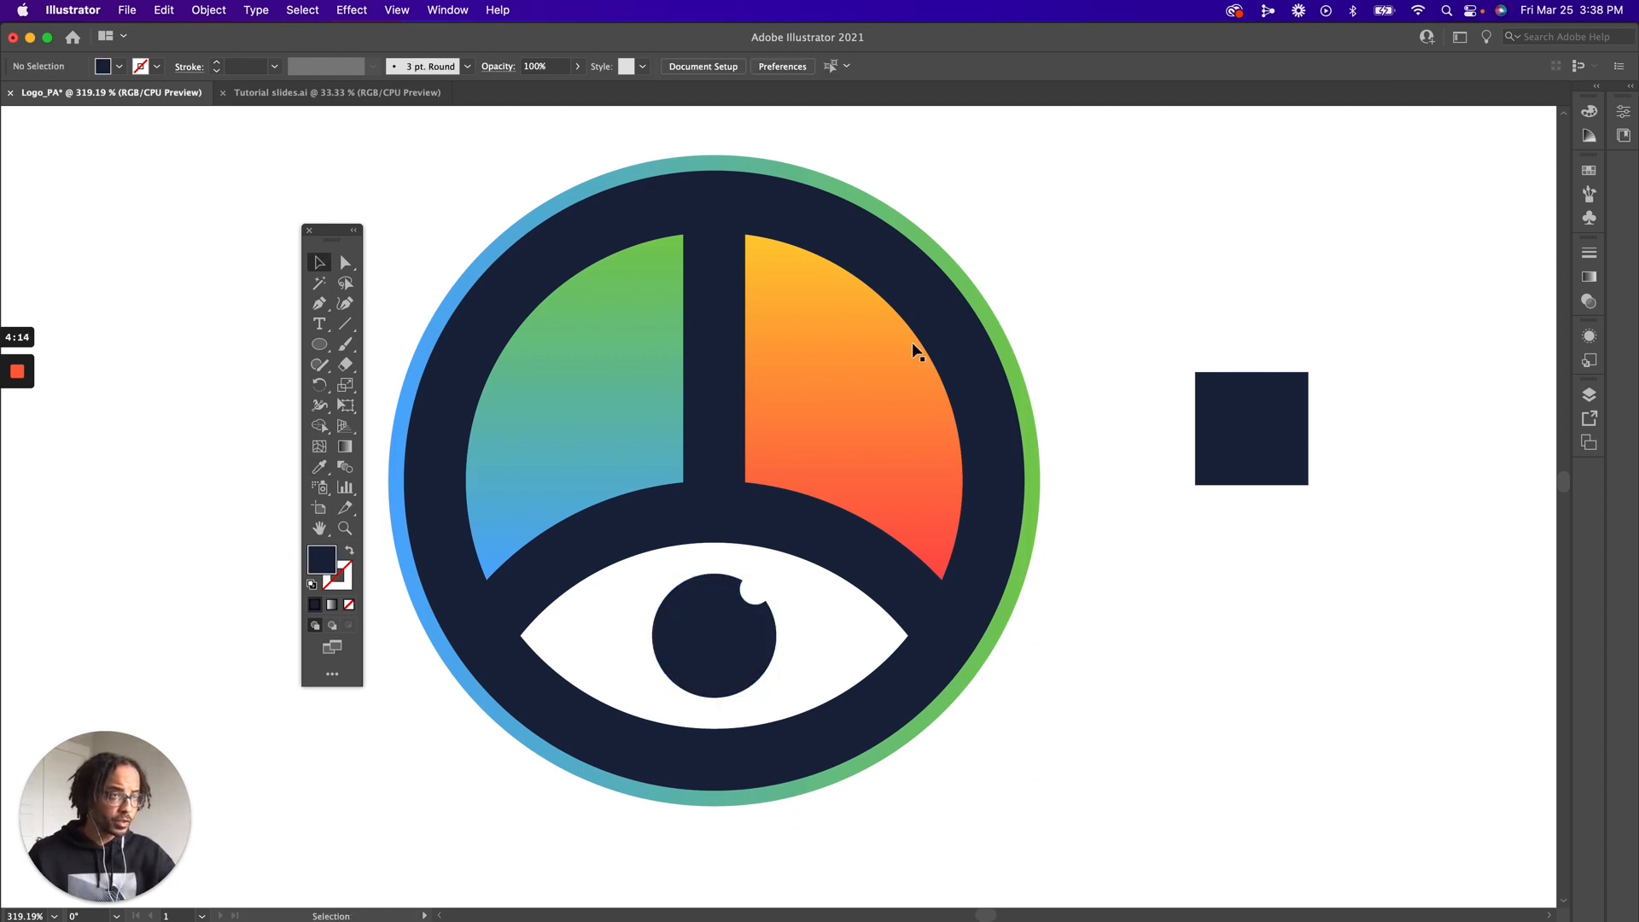
Move the navy swatch back to the colour palette, directly below the blue swatch and aligned with its column
key("z")
left_click(874, 548, "alt")
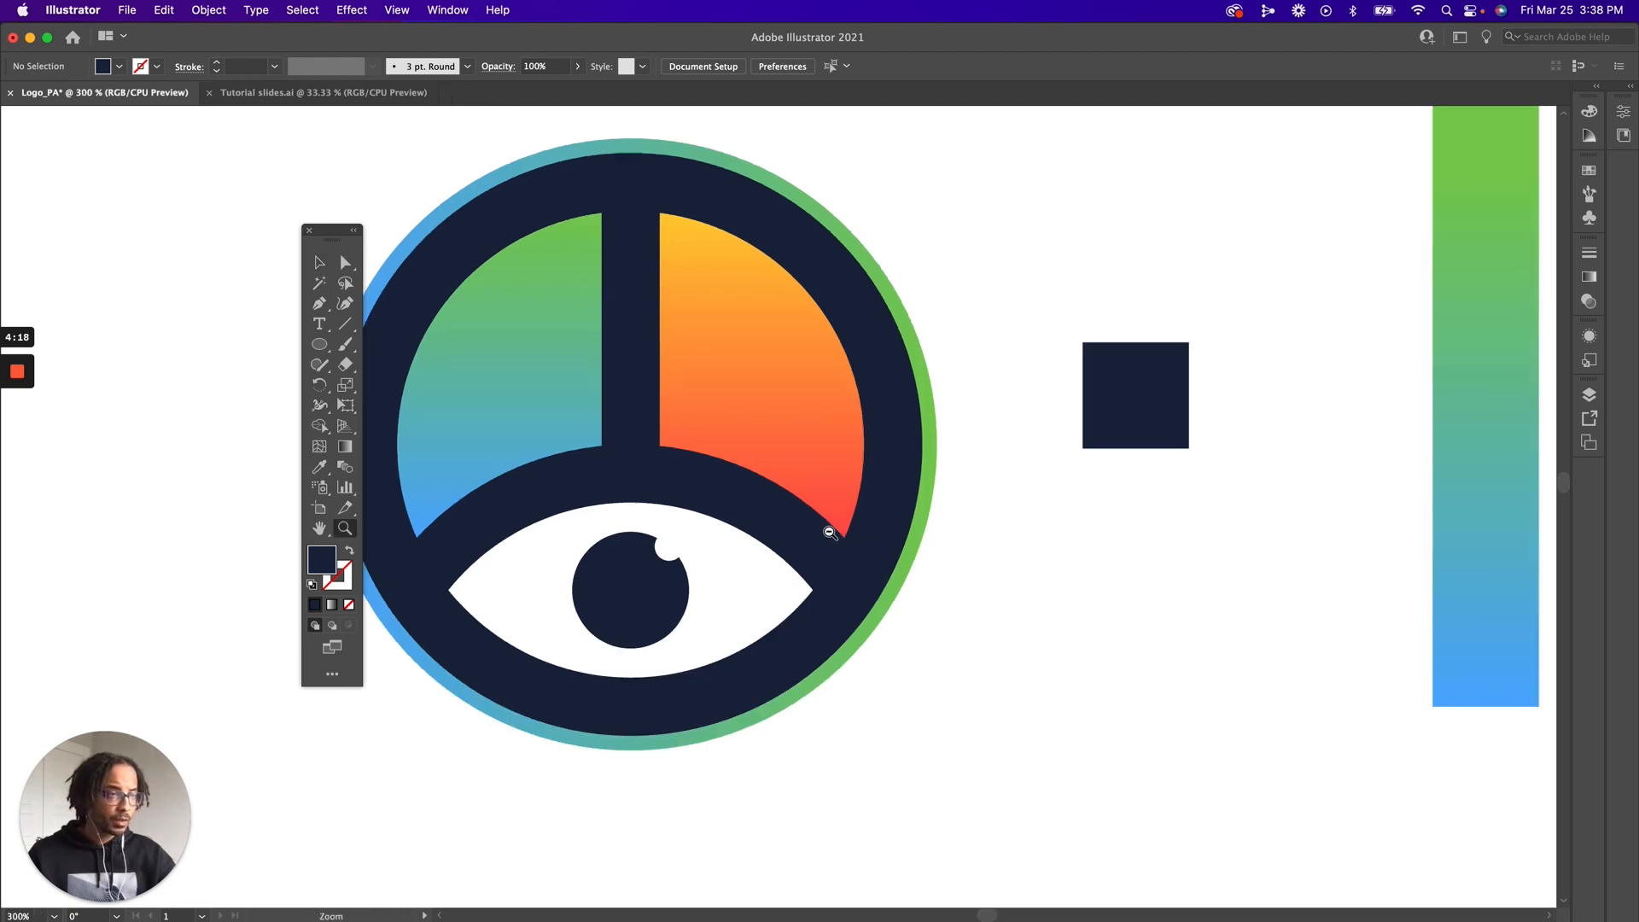
left_click(768, 509, "alt")
left_click(748, 510, "alt")
key("v")
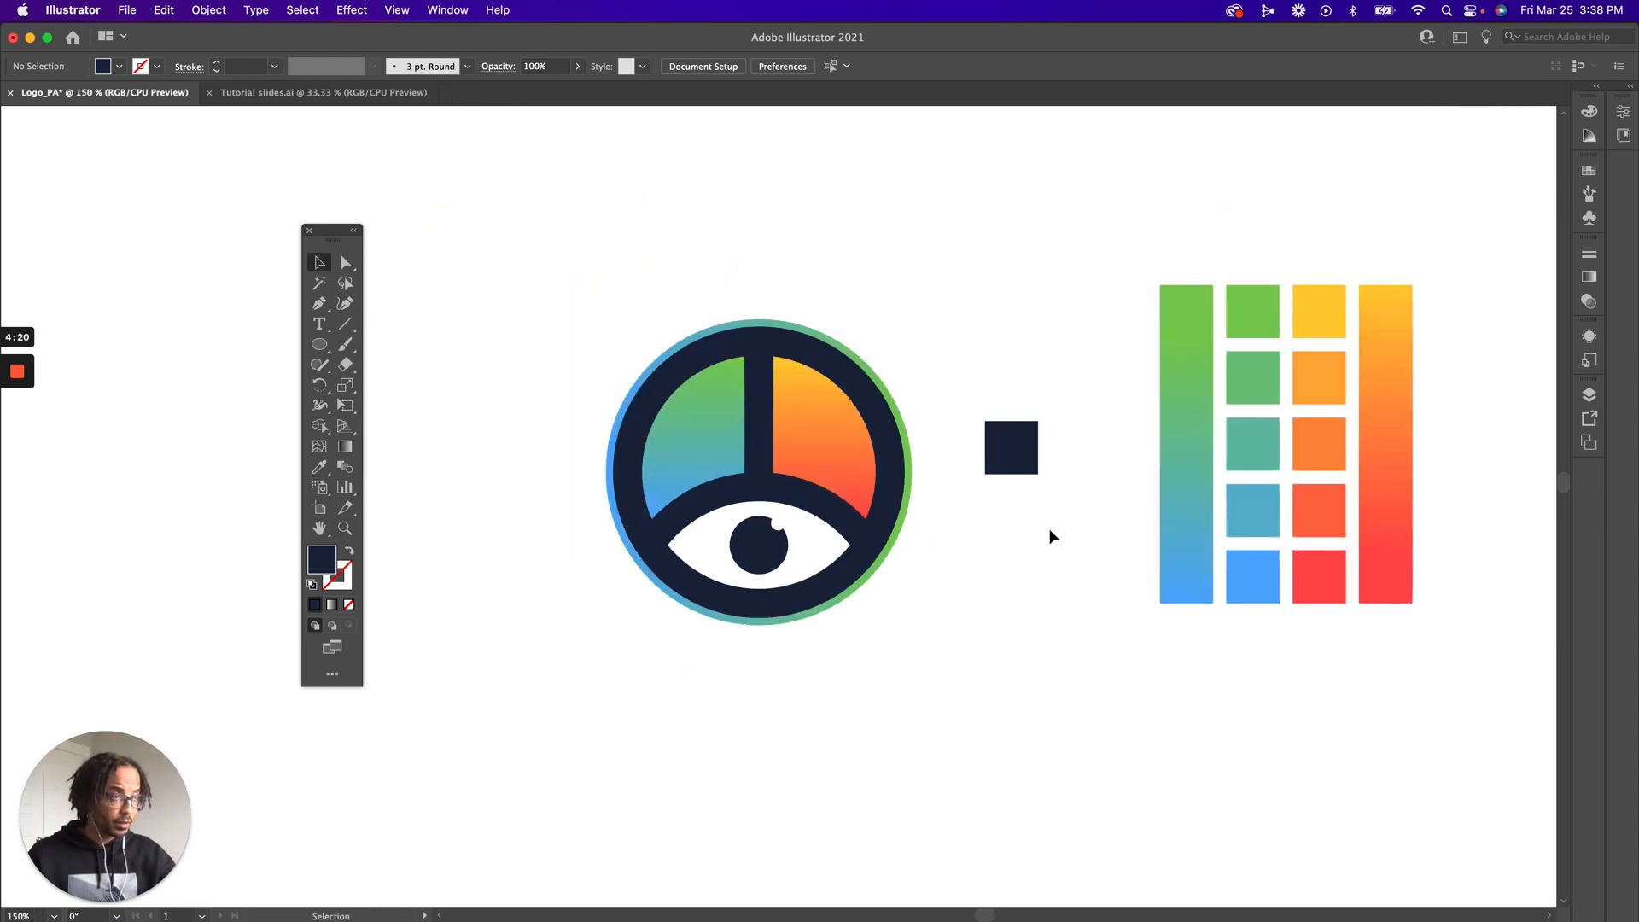
left_click(1009, 470)
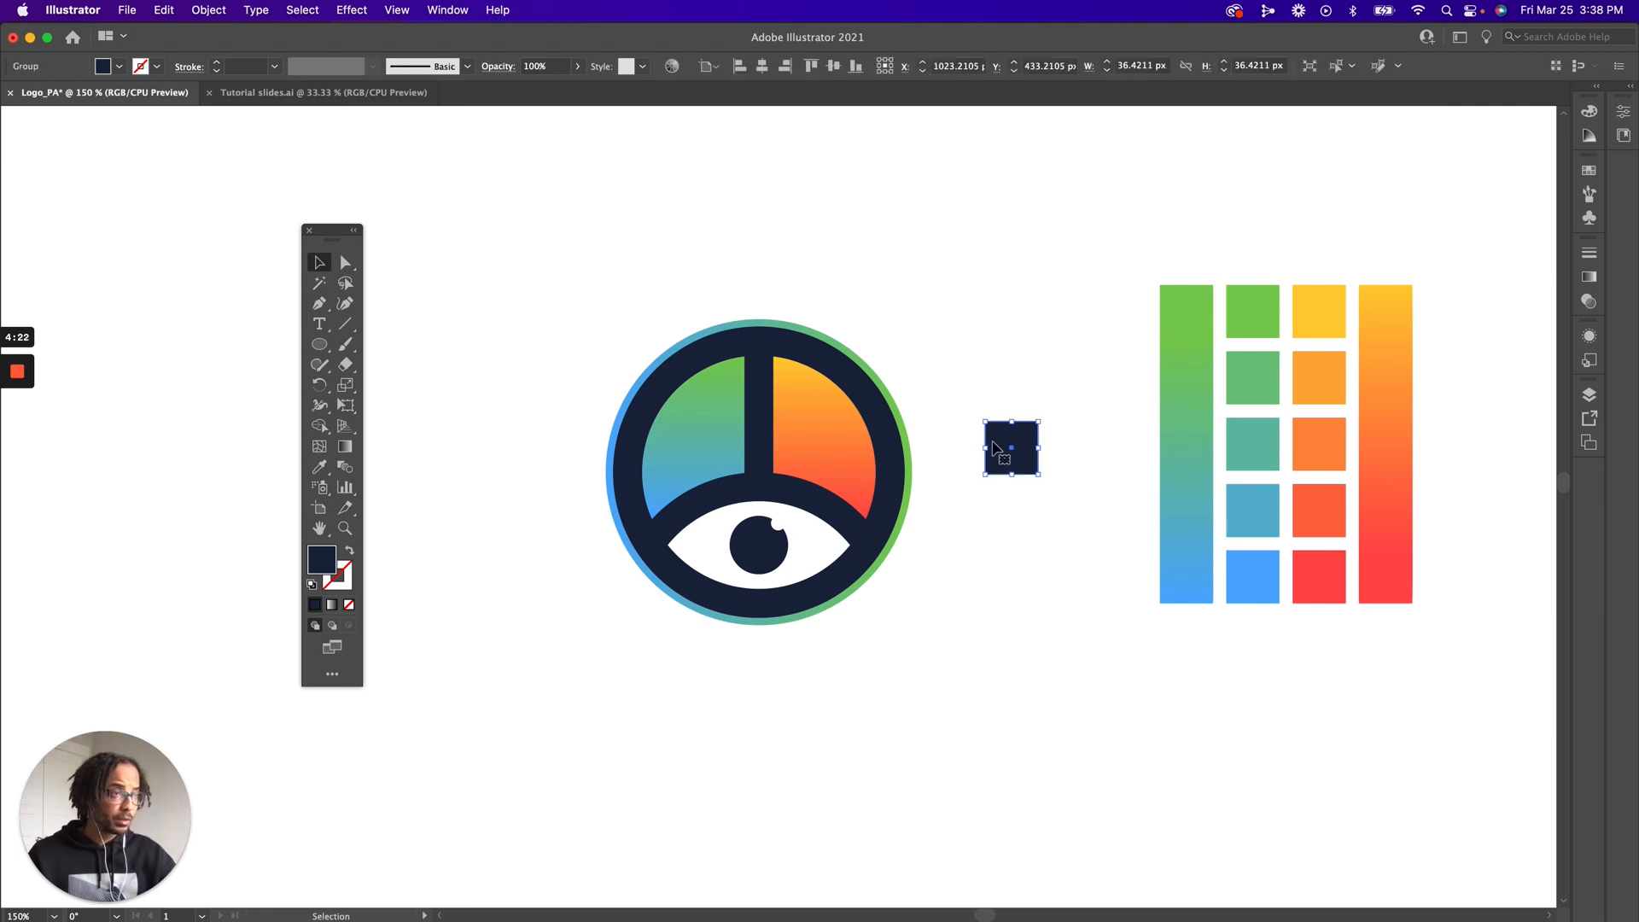
left_click_drag(1016, 472, 1239, 653)
left_click_drag(1234, 640, 1235, 640)
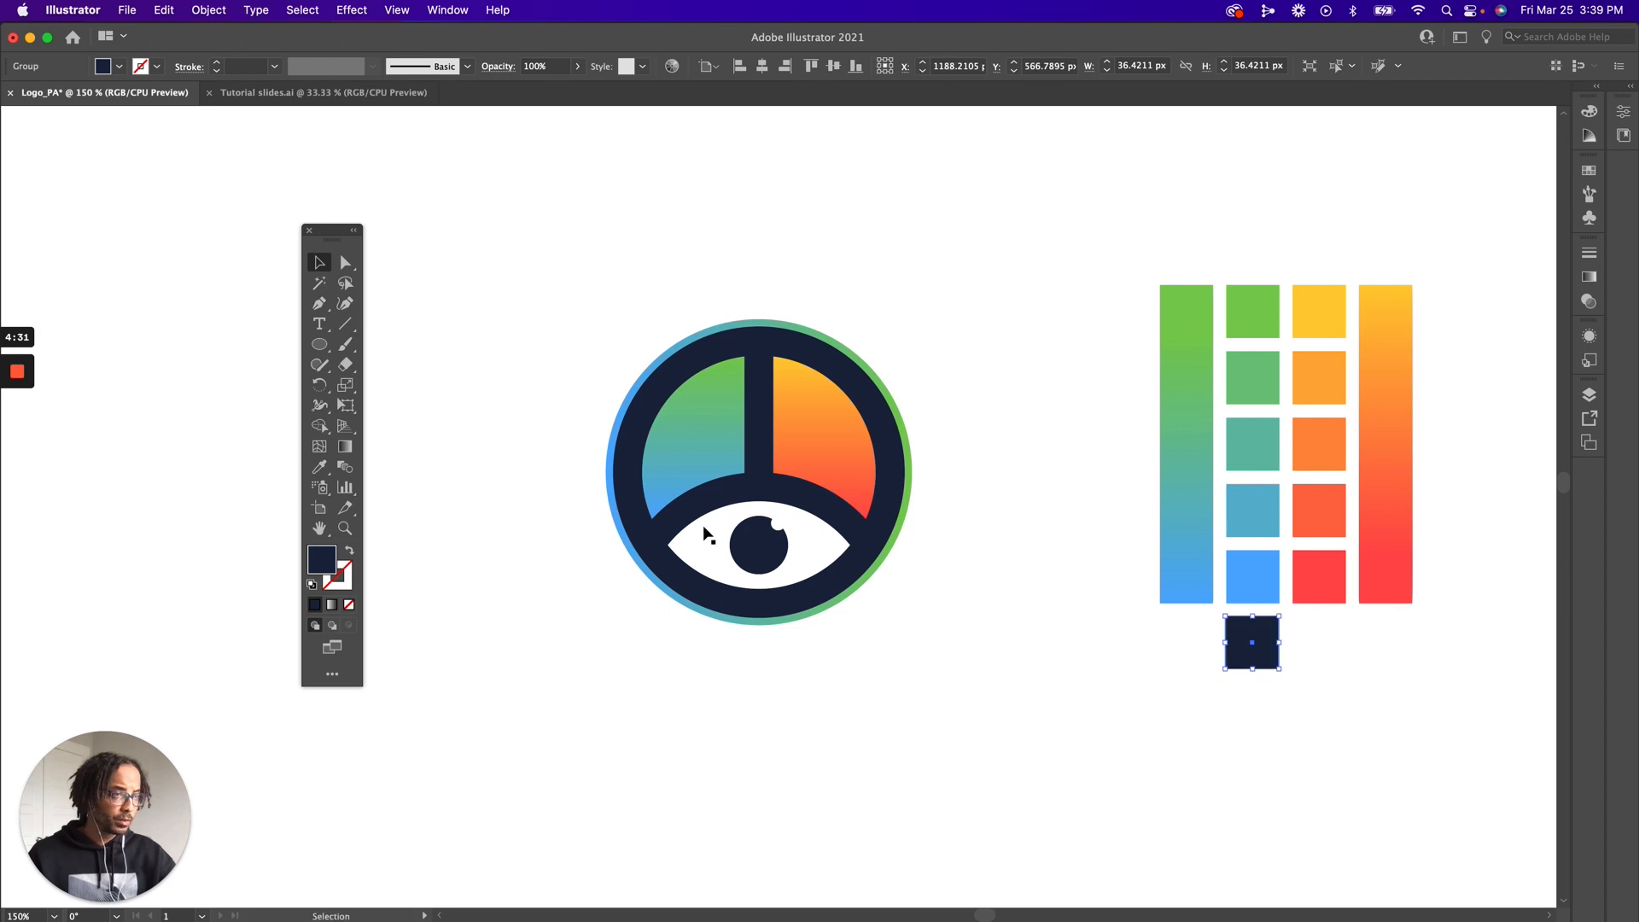